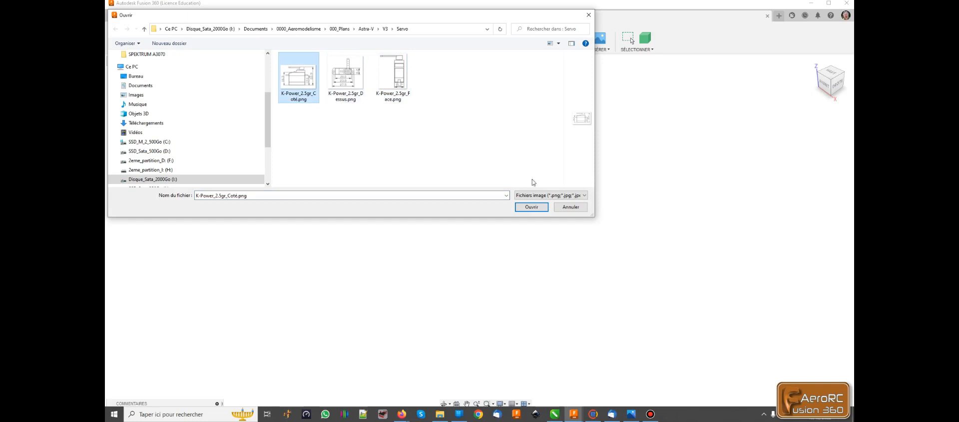
Insert the image K-Power_2.5gr_Coté.png as a canvas on the vertical YZ origin plane with the default settings.
click(531, 209)
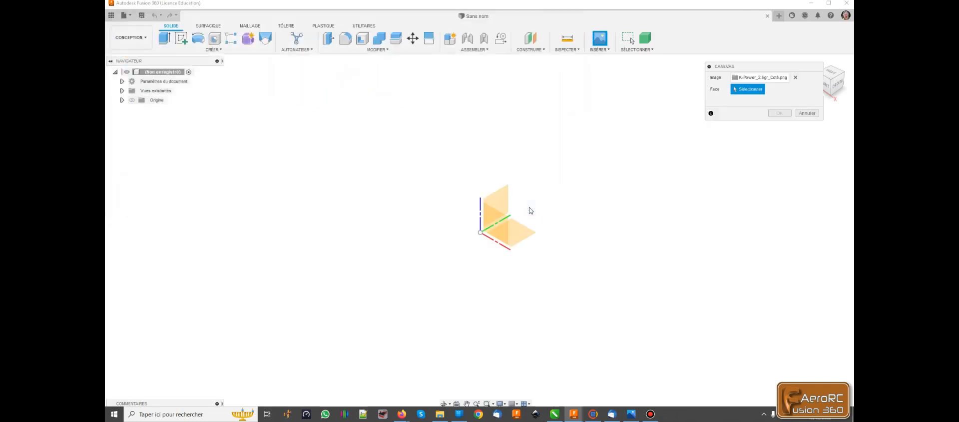
shift+middle_drag(577, 197, 497, 221)
click(499, 218)
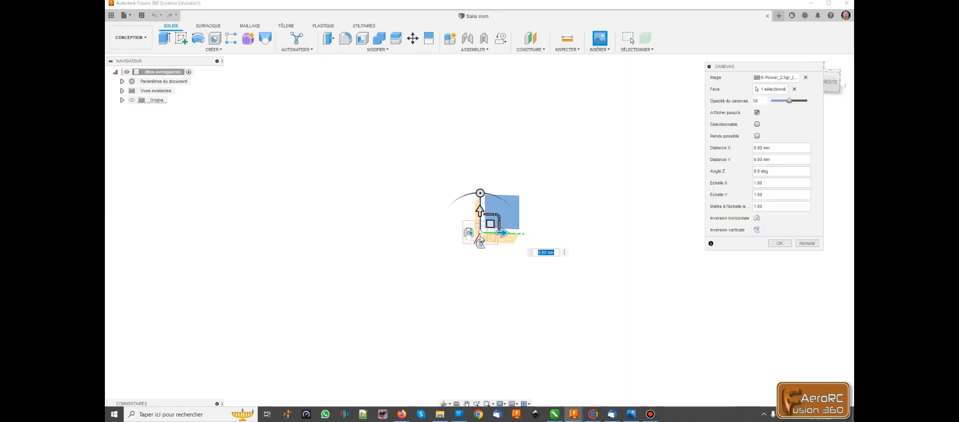
click(778, 243)
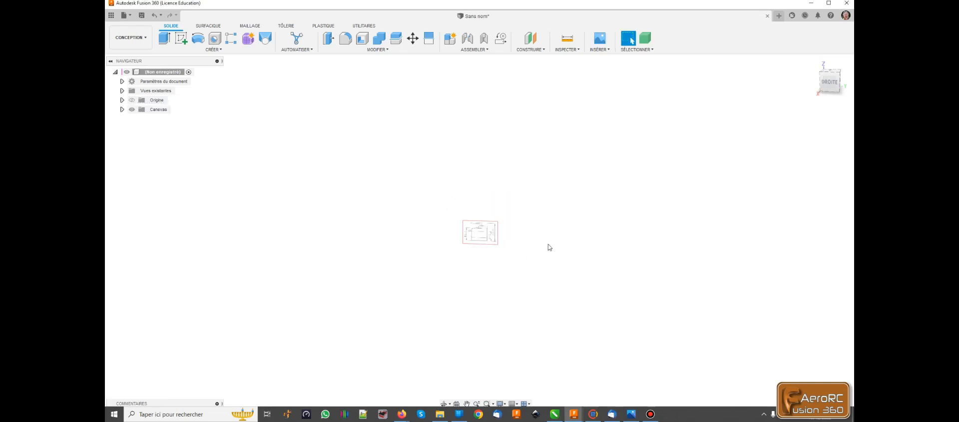
Calibrate the K-Power_2.5gr_Coté canvas to 22.9 mm between the top of the servo arm hub and the bottom of the case.
click(122, 109)
click(172, 120)
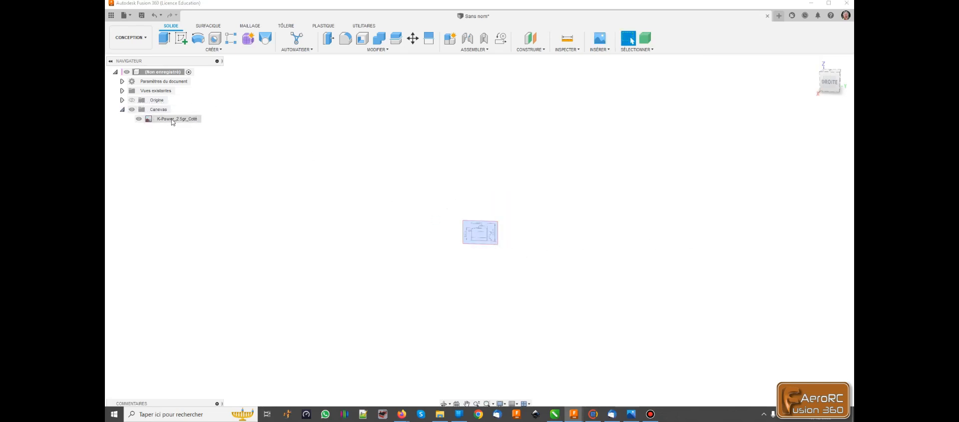
right_click(172, 120)
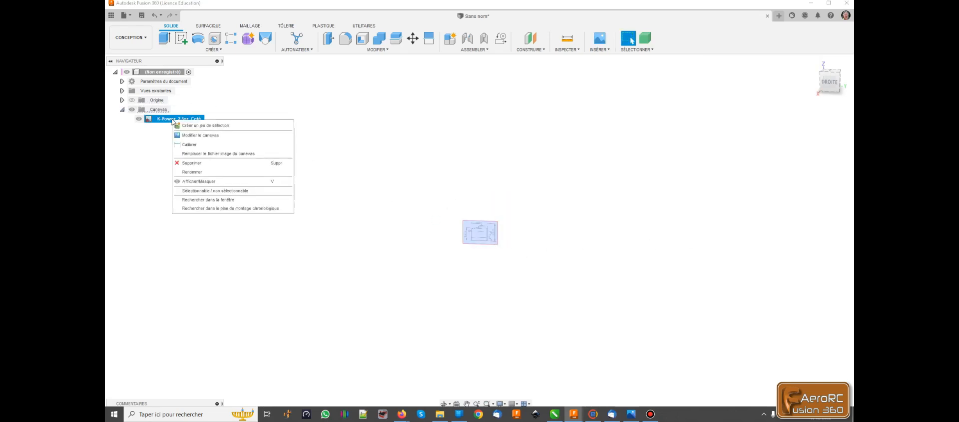
click(189, 145)
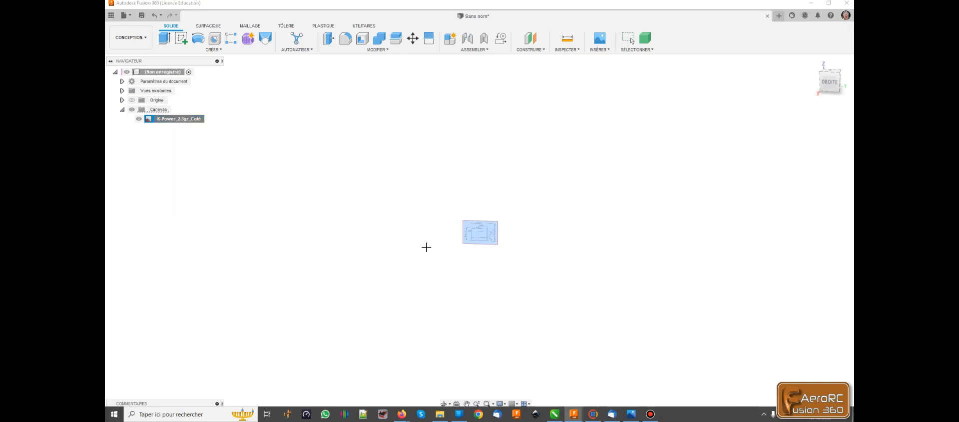
scroll(483, 245, up, 10)
scroll(490, 233, up, 2)
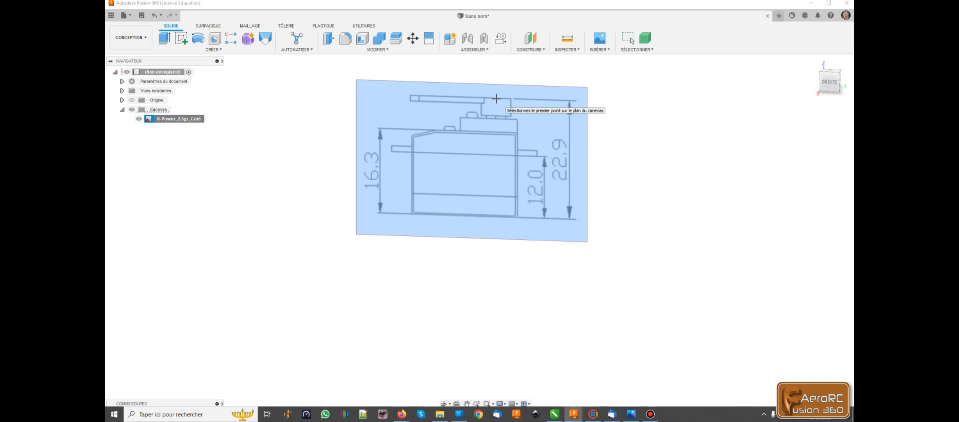
scroll(496, 99, up, 2)
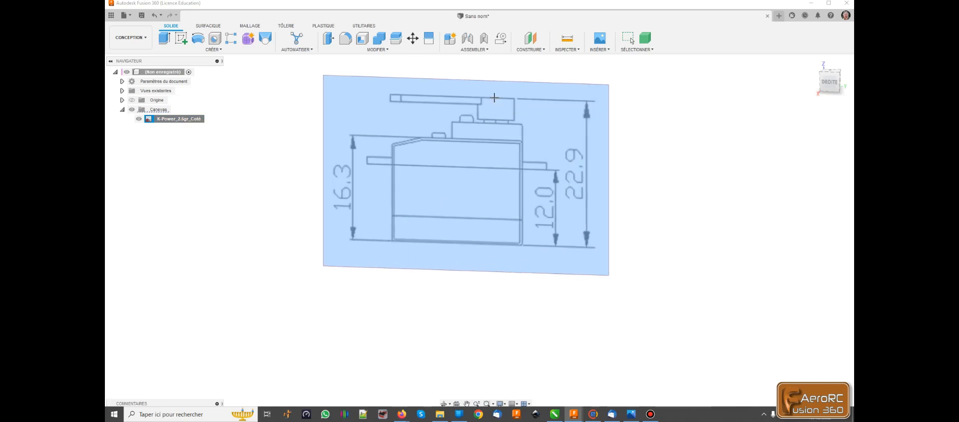
click(495, 97)
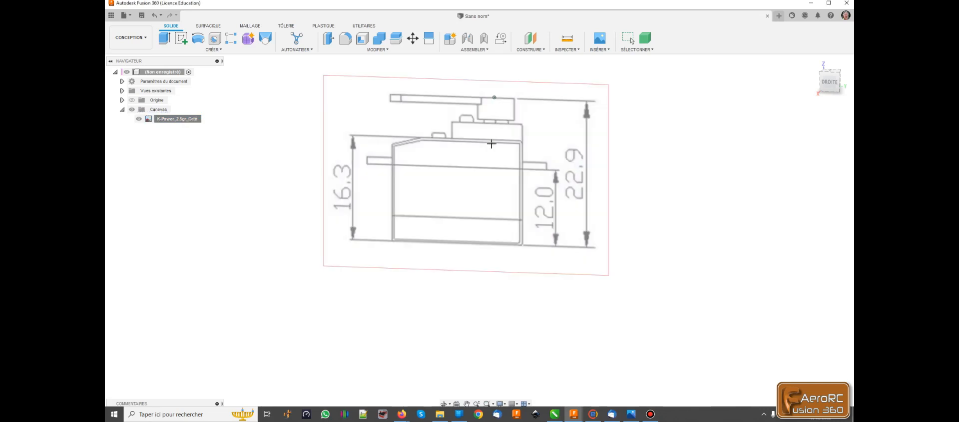
click(493, 245)
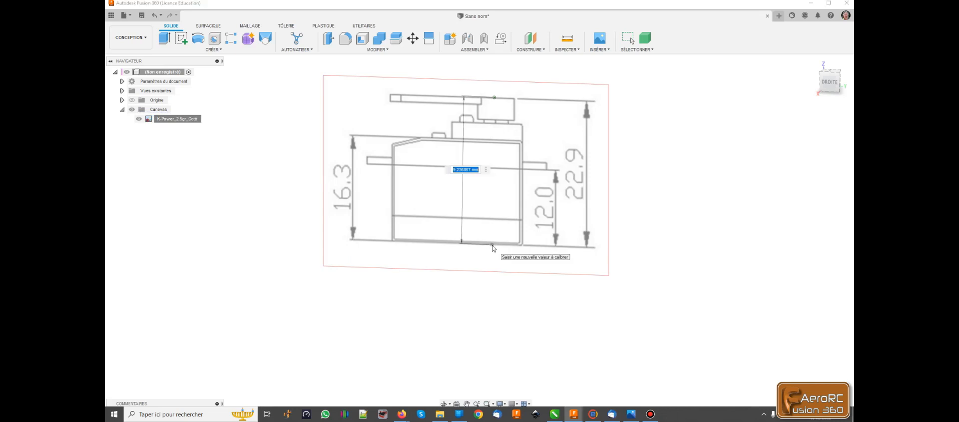
text(22.9)
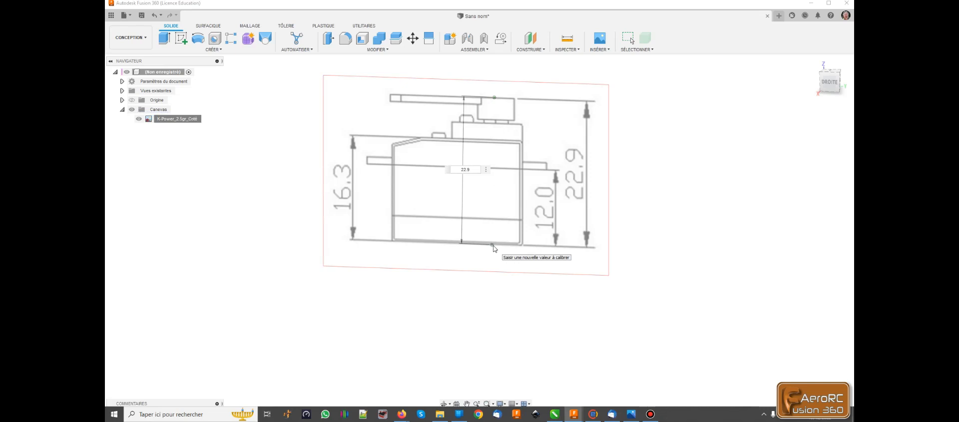
key(Return)
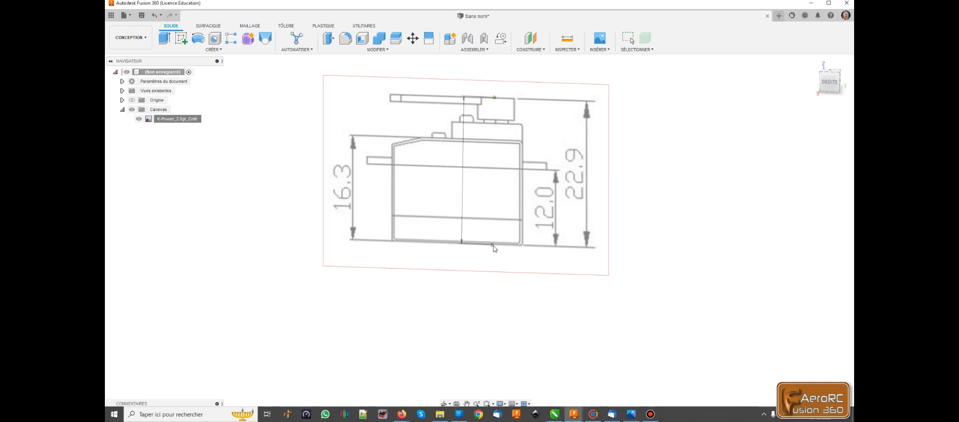
Show the origin and move the side-view canvas to about X -4.66 mm, Y -12.26 mm, placing the servo hub's top centre on the origin.
scroll(515, 247, down, 5)
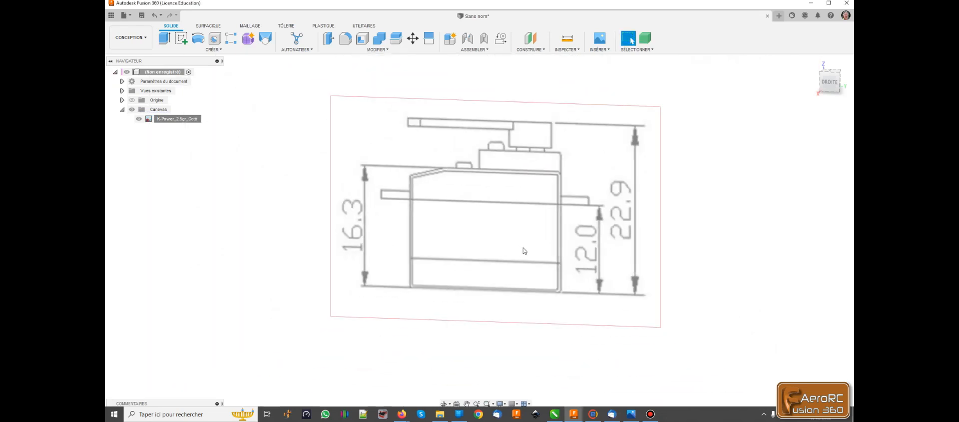
right_click(184, 119)
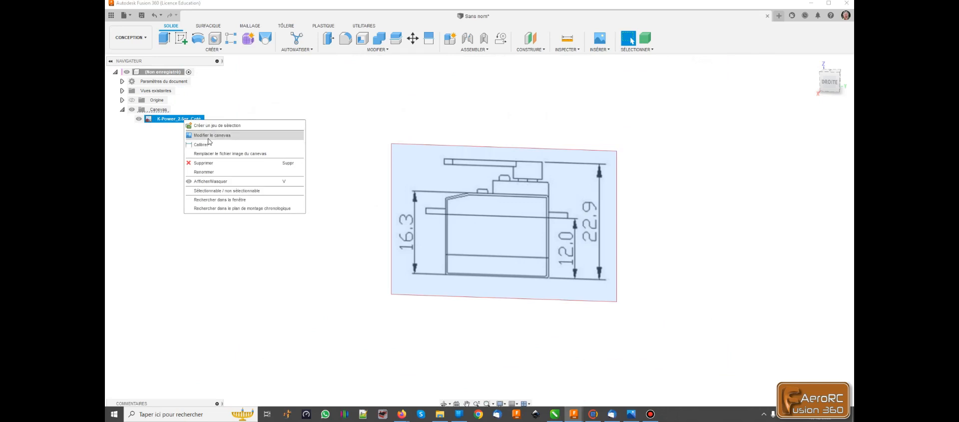
click(210, 135)
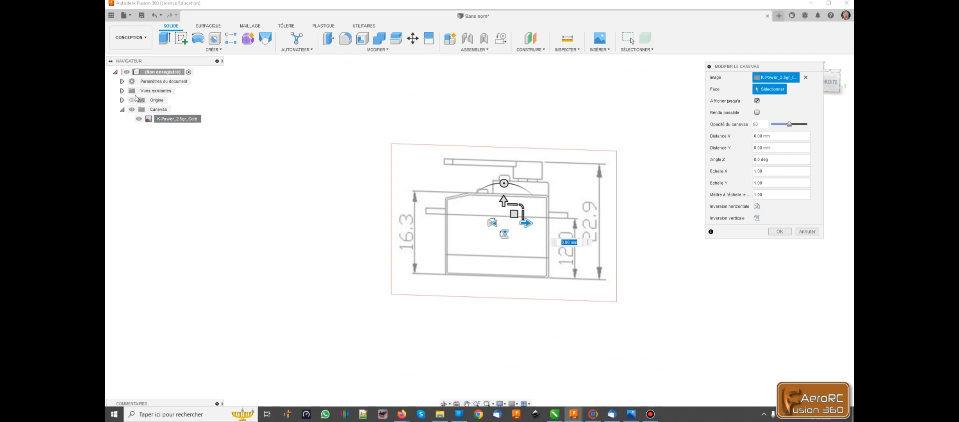
click(133, 100)
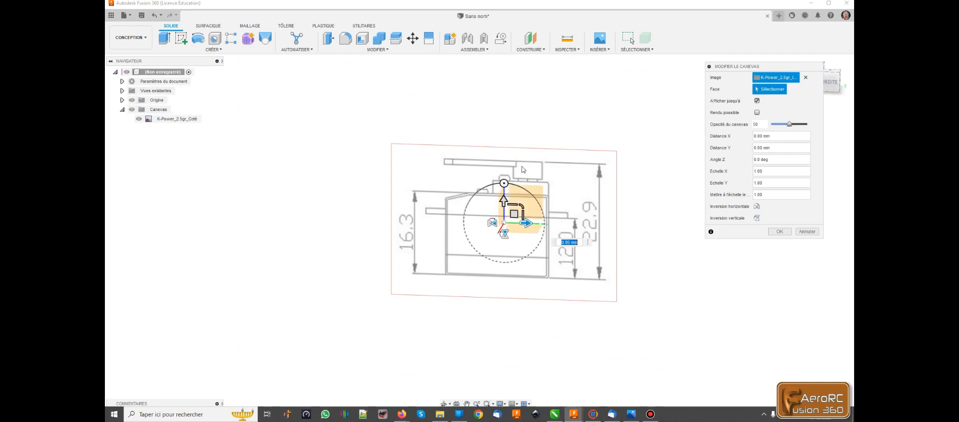
drag(515, 214, 485, 283)
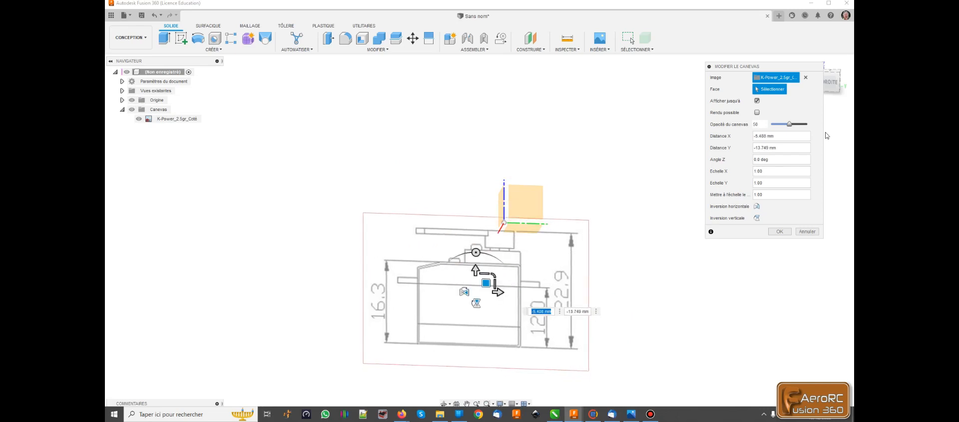
click(831, 83)
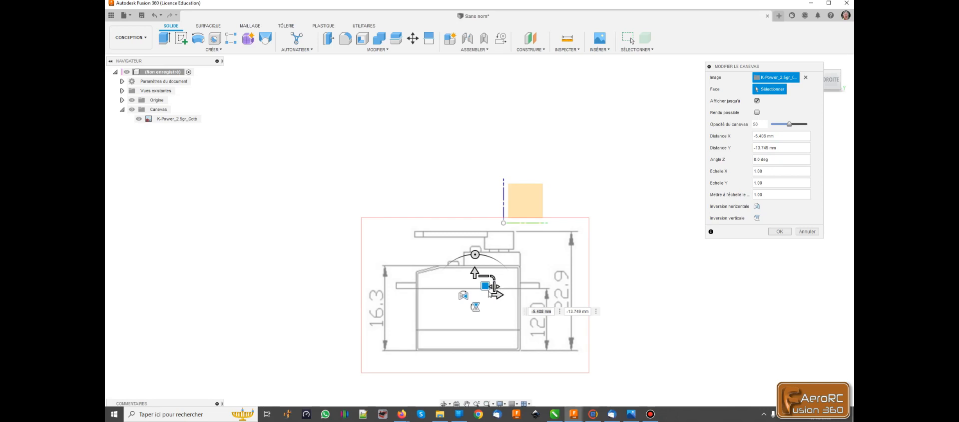
drag(485, 285, 489, 279)
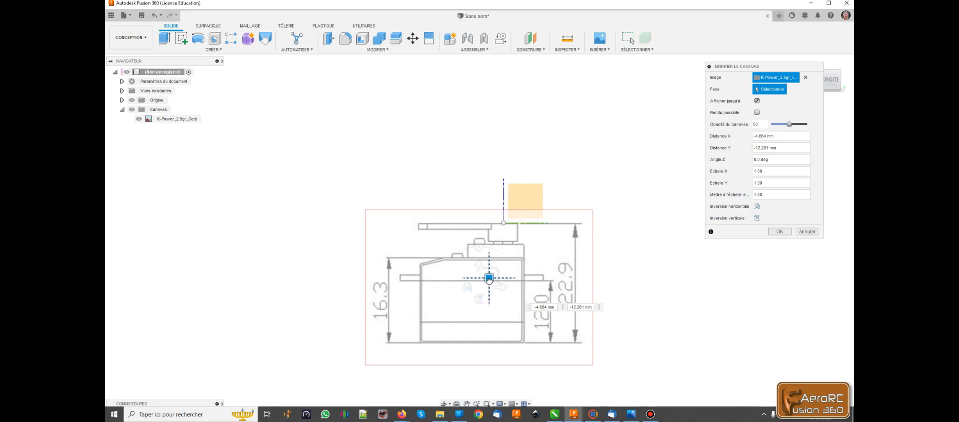
drag(489, 280, 489, 279)
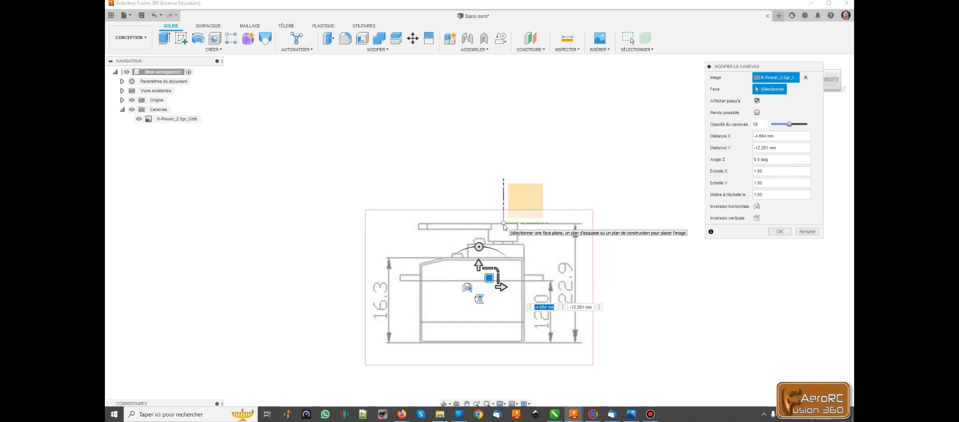
click(773, 232)
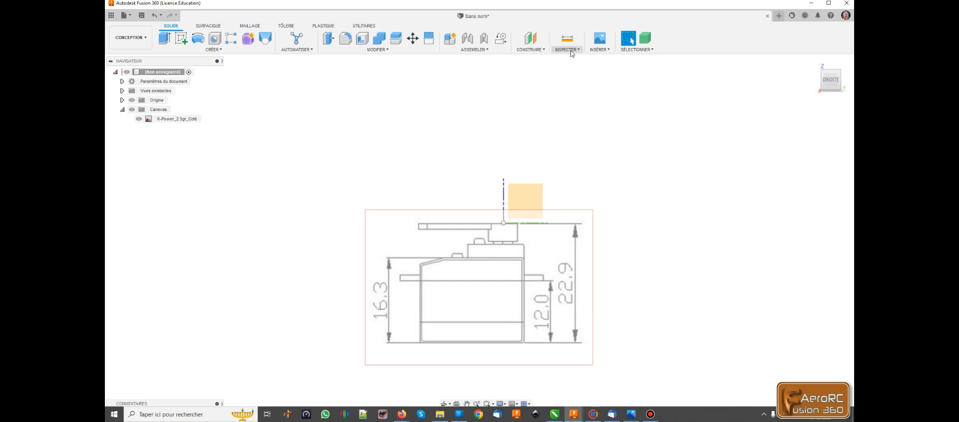
Insert the image K-Power_2.5gr_Dessus.png as a canvas on the horizontal XY origin plane with the default settings.
click(601, 49)
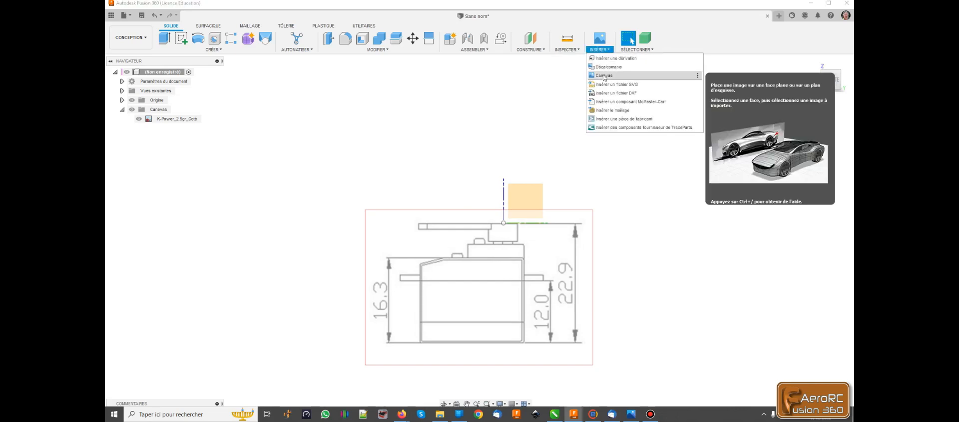
click(604, 75)
click(413, 297)
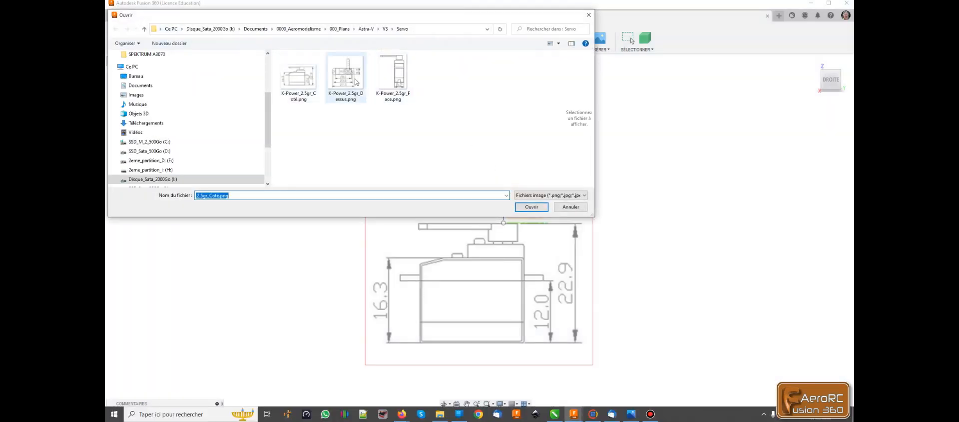
click(349, 79)
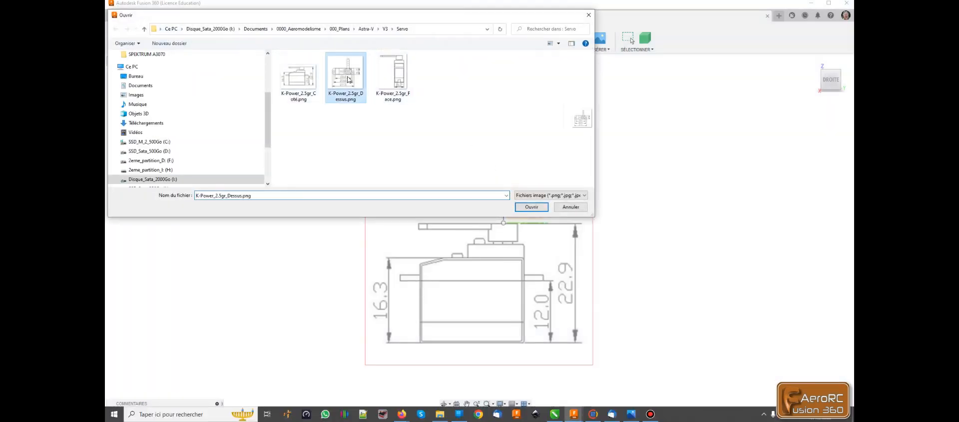
click(532, 207)
shift+middle_drag(568, 151, 551, 242)
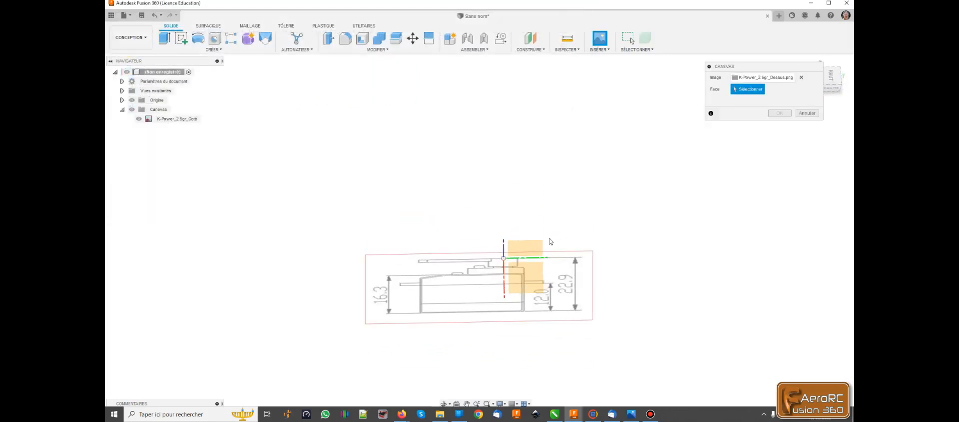
click(531, 274)
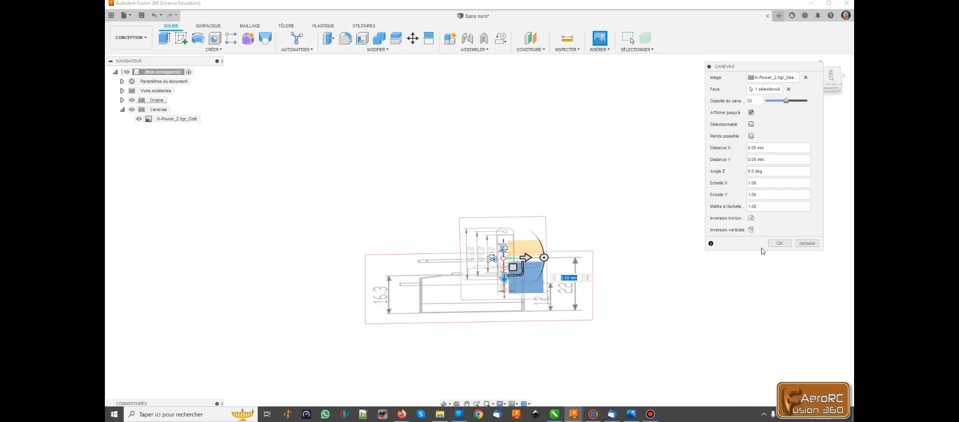
click(781, 243)
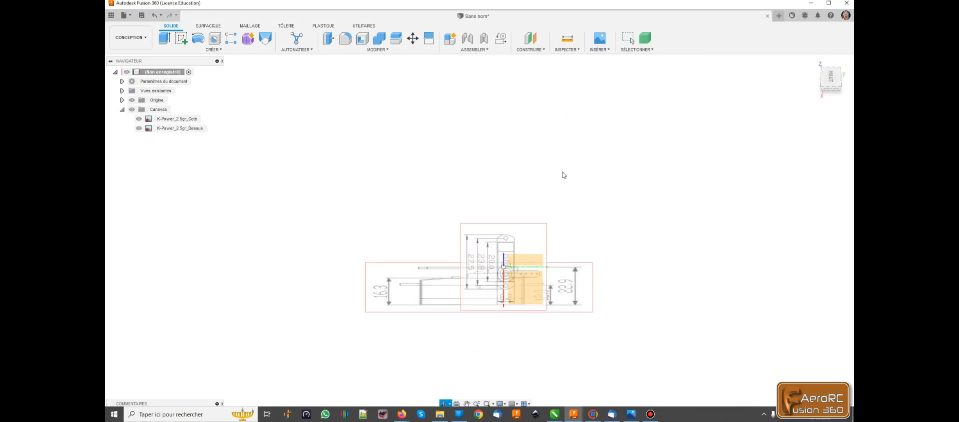
Calibrate the K-Power_2.5gr_Dessus canvas to 27.5 mm between the outer ends of the servo's two mounting tabs.
click(830, 78)
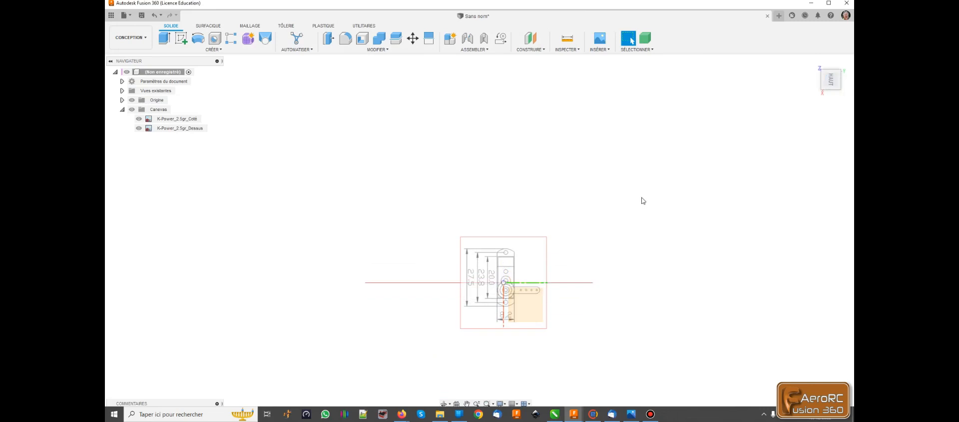
scroll(514, 302, up, 4)
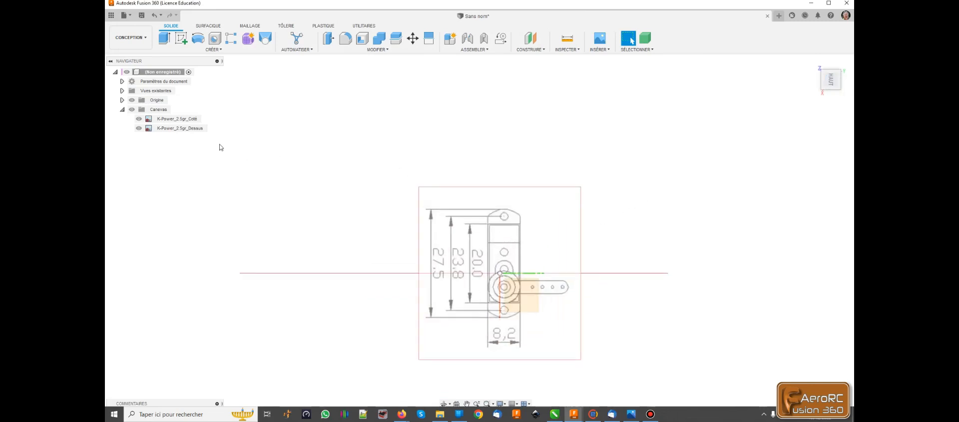
click(163, 130)
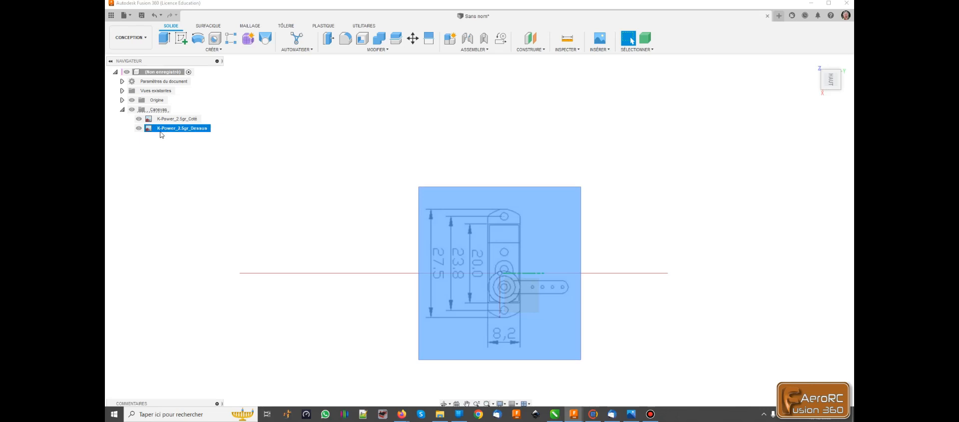
right_click(162, 131)
click(177, 155)
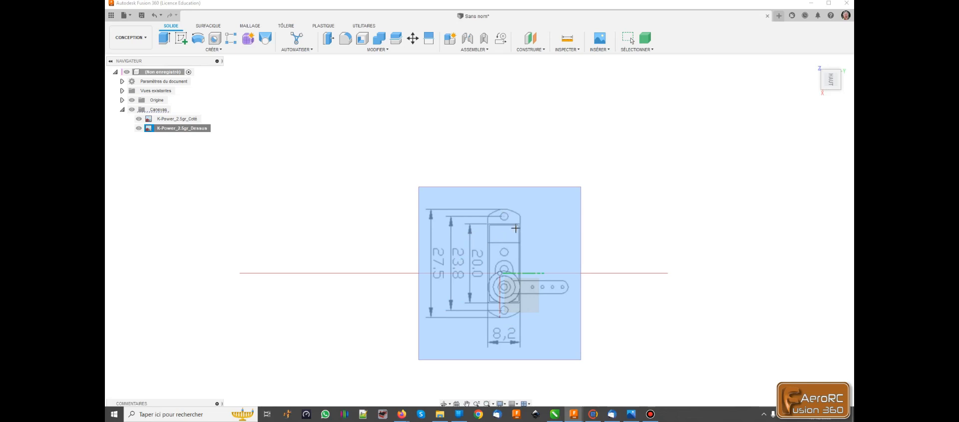
scroll(515, 228, up, 3)
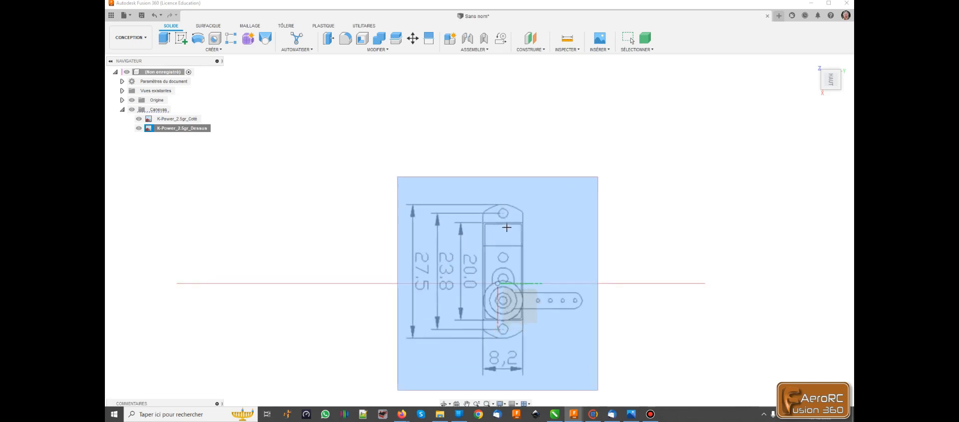
click(502, 198)
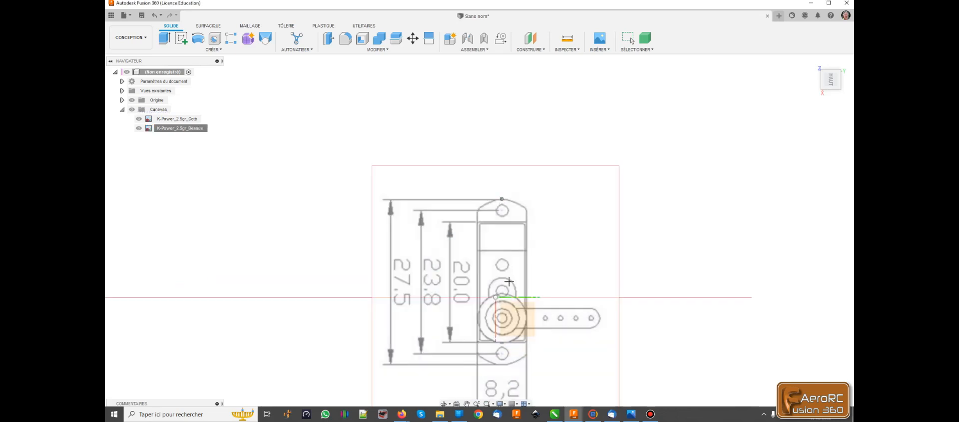
click(502, 365)
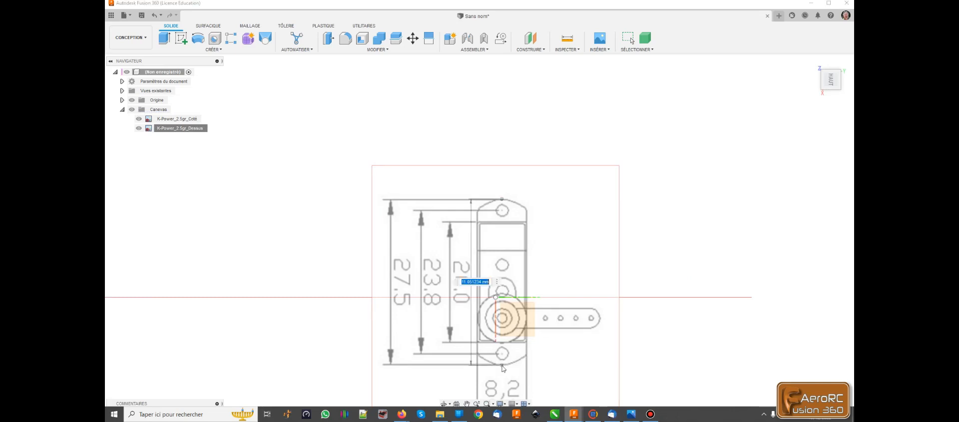
text(27.5)
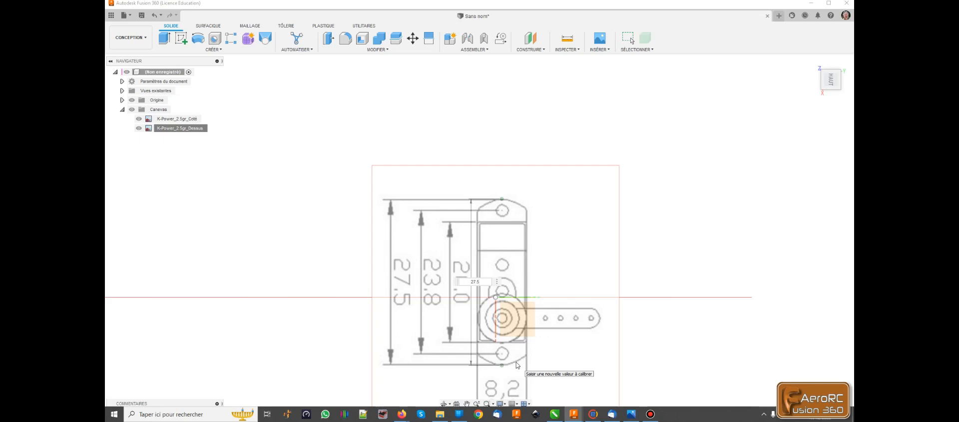
key(Return)
scroll(520, 258, down, 3)
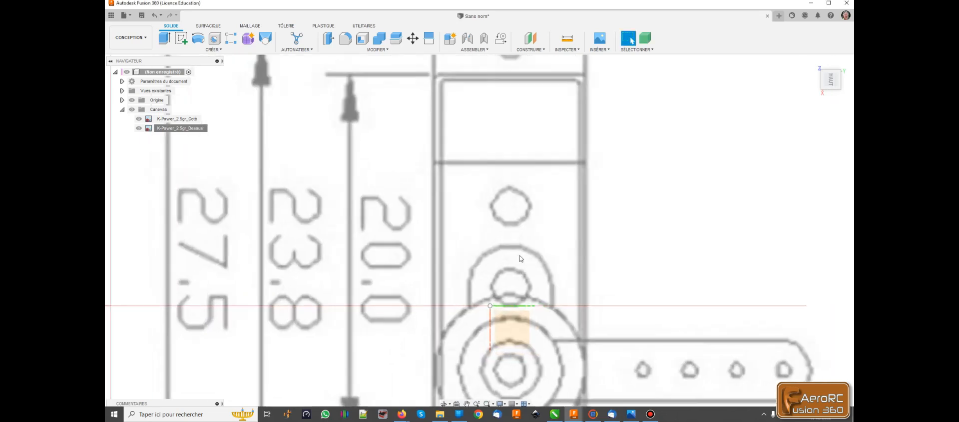
scroll(521, 259, down, 3)
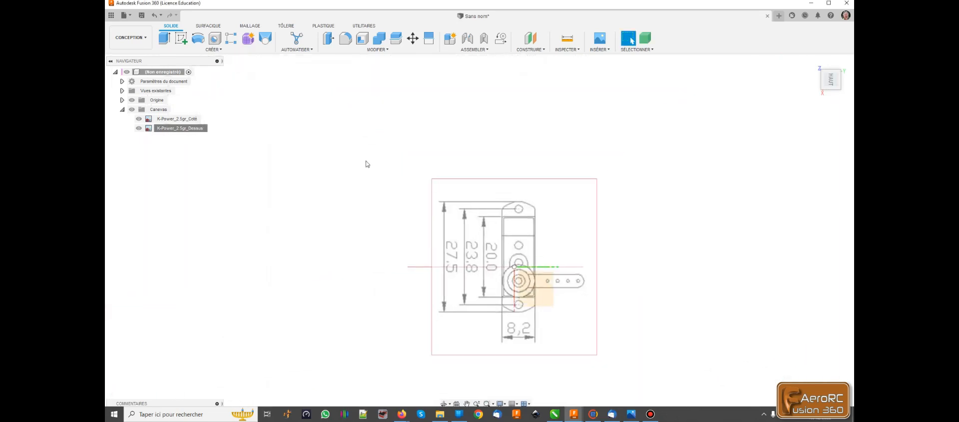
right_click(168, 128)
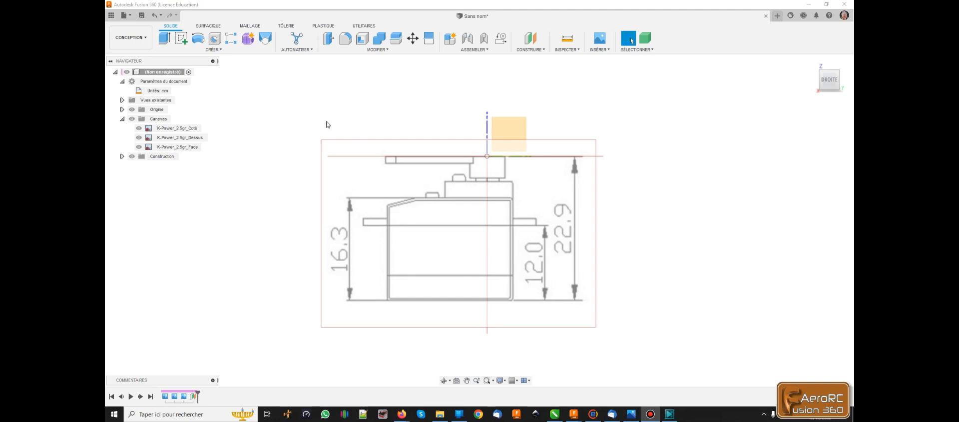
Start a sketch on the vertical YZ origin plane and draw a rectangle about 19.5 by 16.3 mm over the servo case outline.
click(505, 133)
click(181, 41)
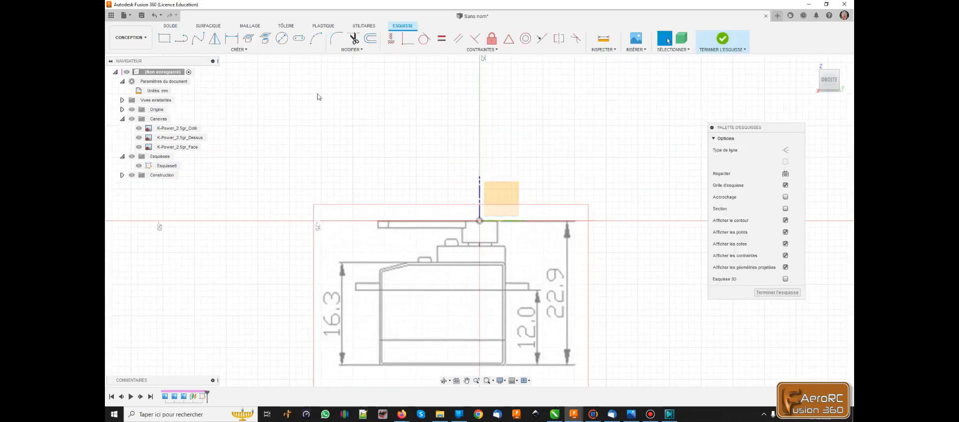
click(165, 38)
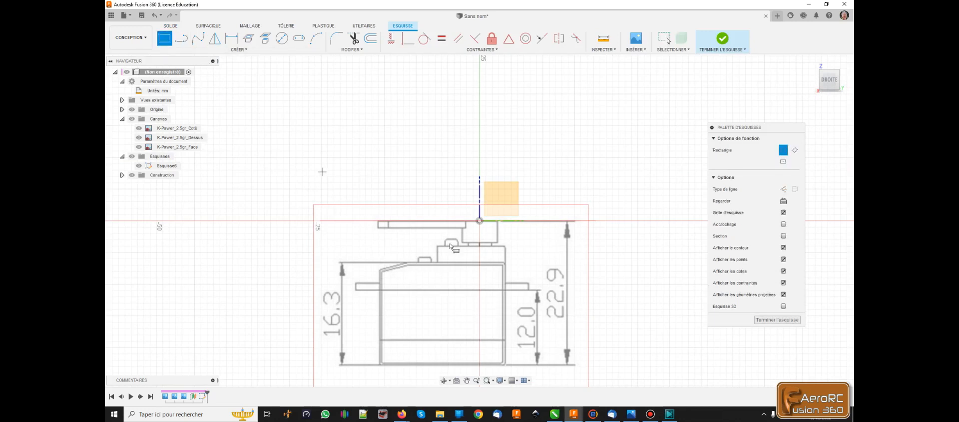
click(505, 261)
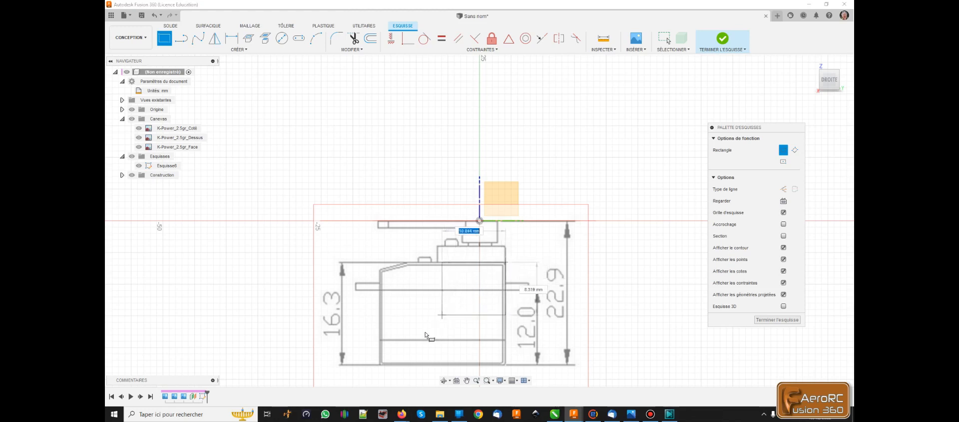
click(380, 366)
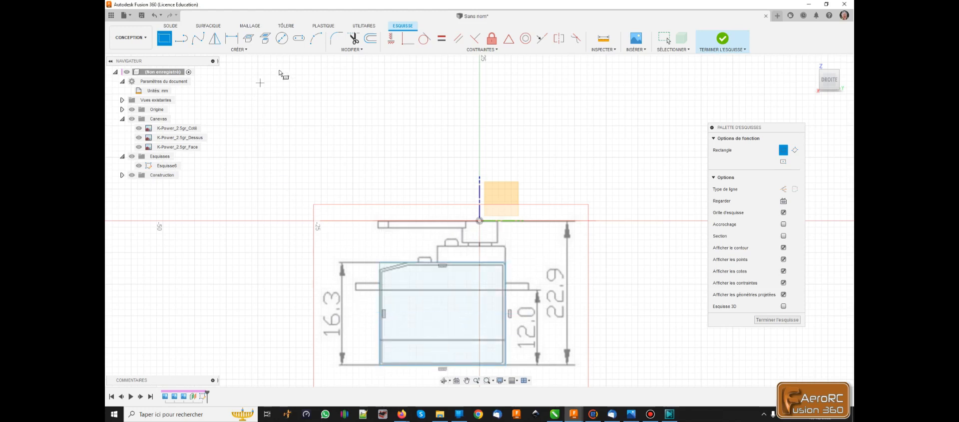
Dimension the case rectangle's height as 16.3 mm.
click(232, 40)
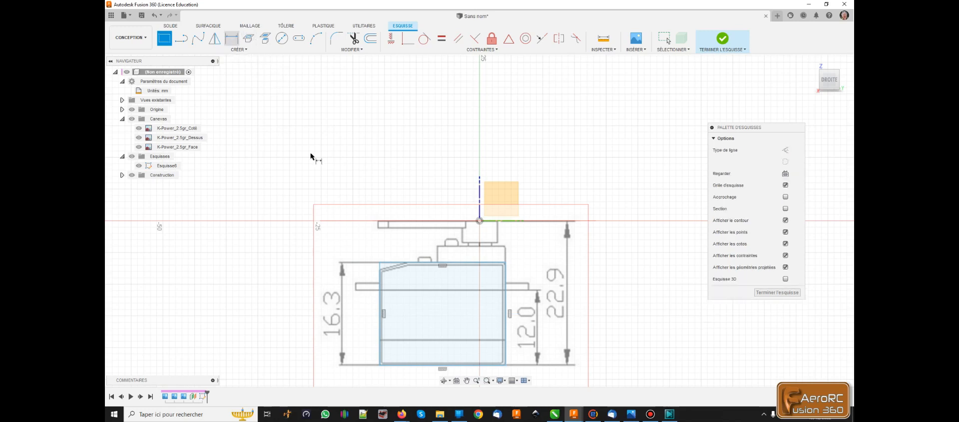
click(381, 303)
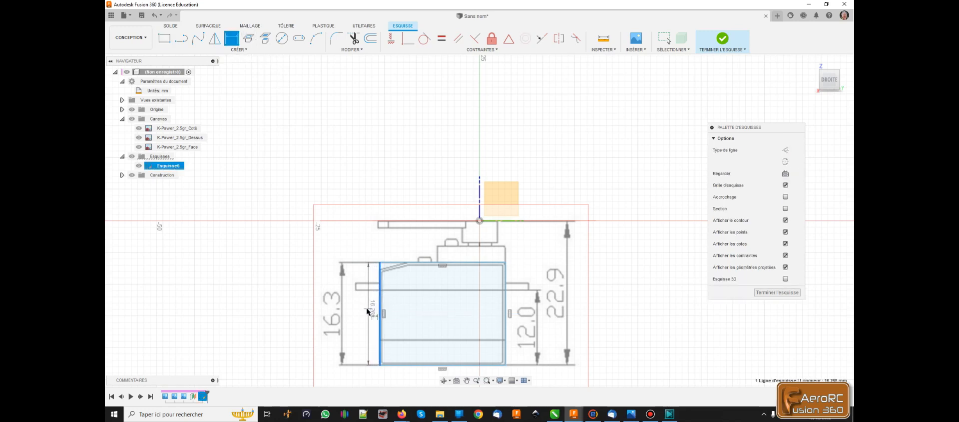
click(366, 310)
text(1)
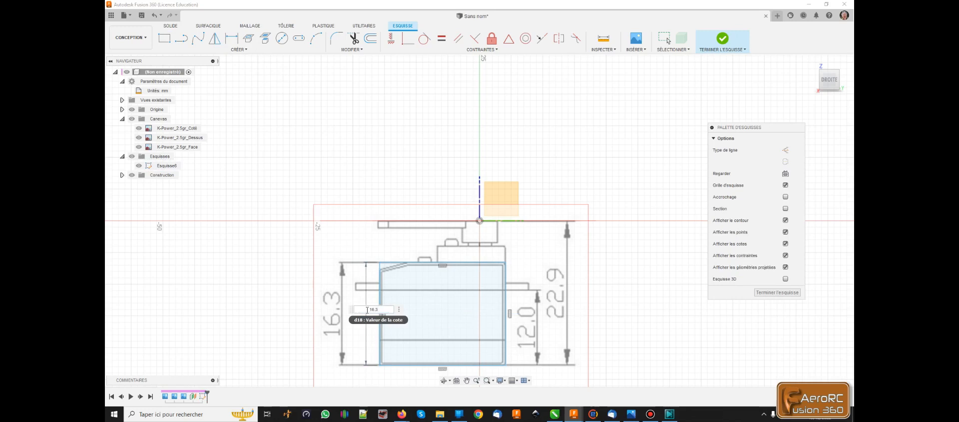
text(6.3)
key(Return)
scroll(416, 276, down, 2)
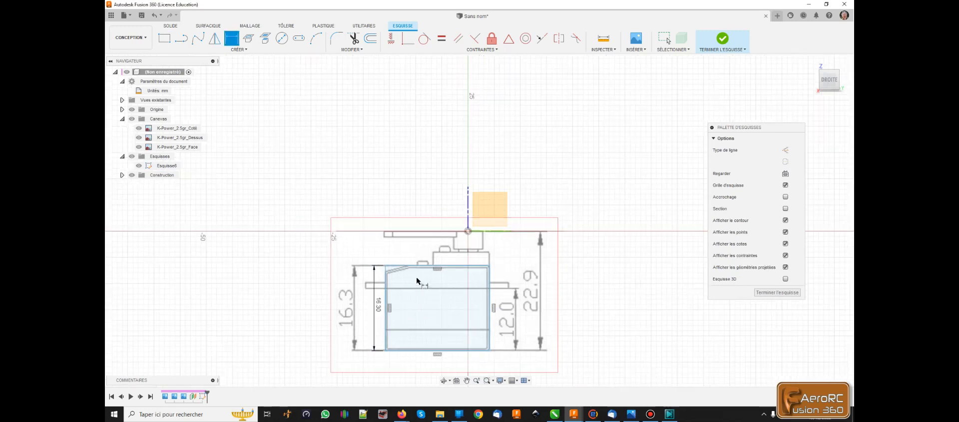
Dimension the case rectangle's bottom edge as 20 mm, matching the case length on the top-view canvas.
mouse_move(422, 294)
shift+middle_down()
mouse_move(411, 305)
mouse_move(395, 275)
shift+middle_up()
key(d)
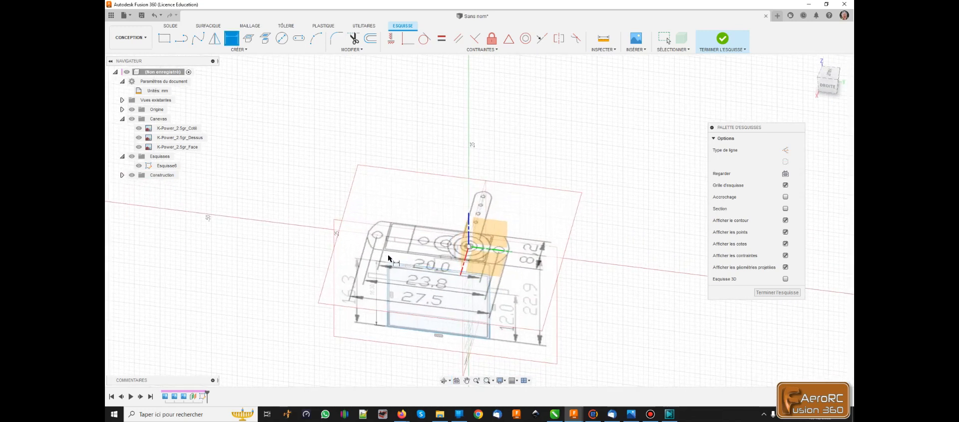
click(448, 342)
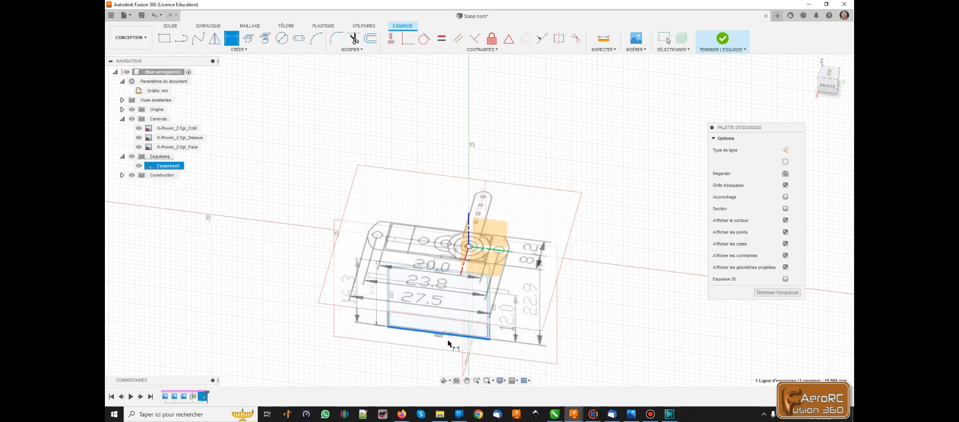
click(445, 348)
text(20)
key(Return)
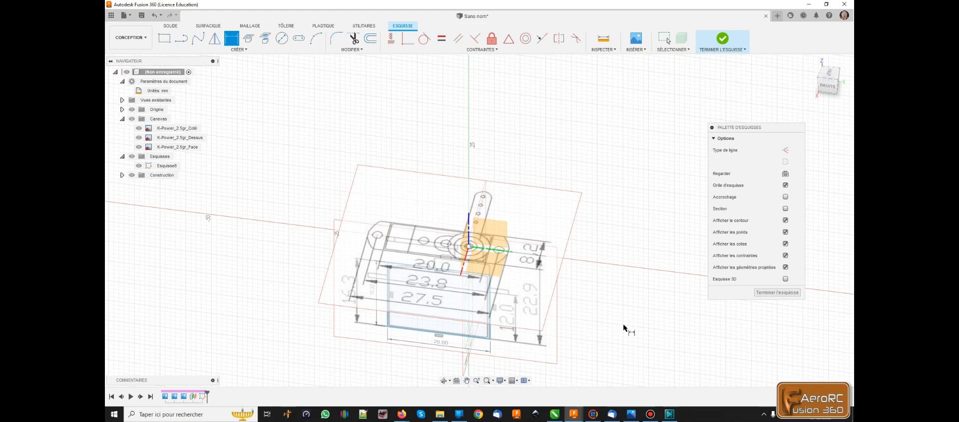
Draw a rectangle about 3.5 mm long over the right mounting tab, starting on the case's right edge.
shift+middle_drag(626, 324, 643, 302)
scroll(511, 184, down, 4)
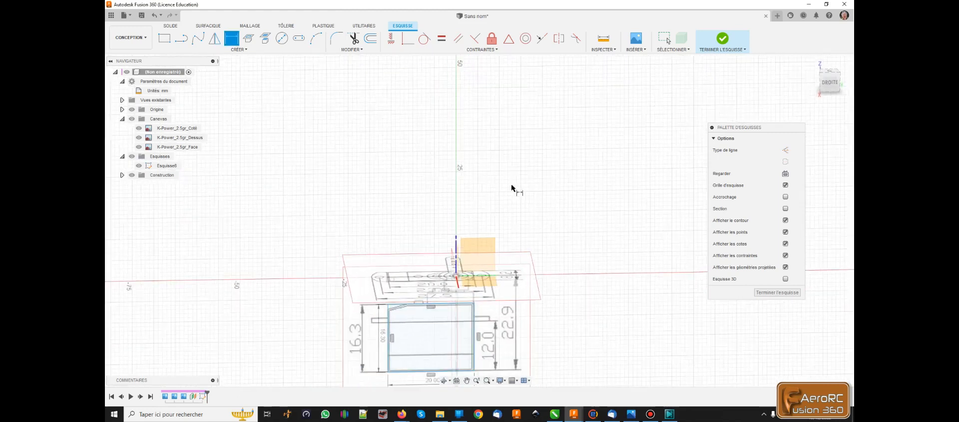
click(830, 82)
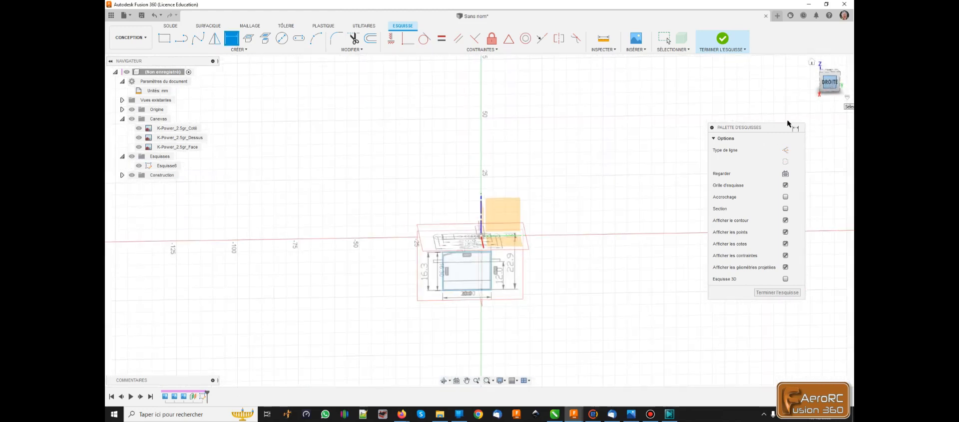
scroll(535, 268, up, 10)
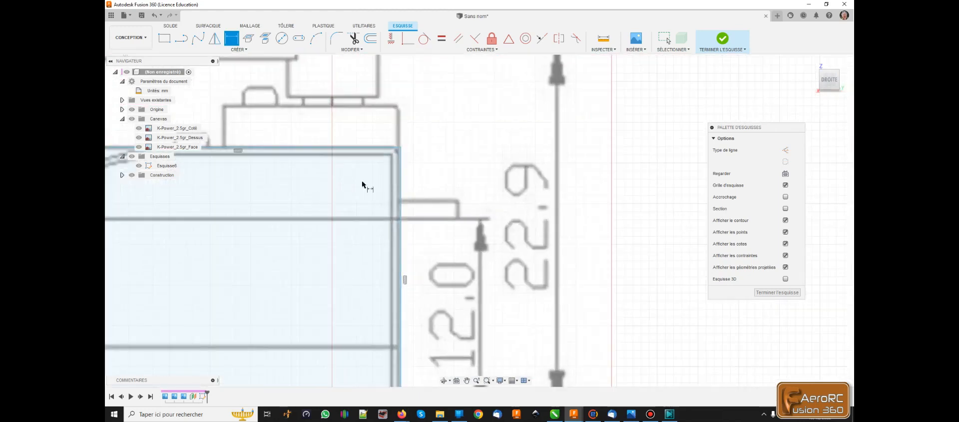
click(164, 38)
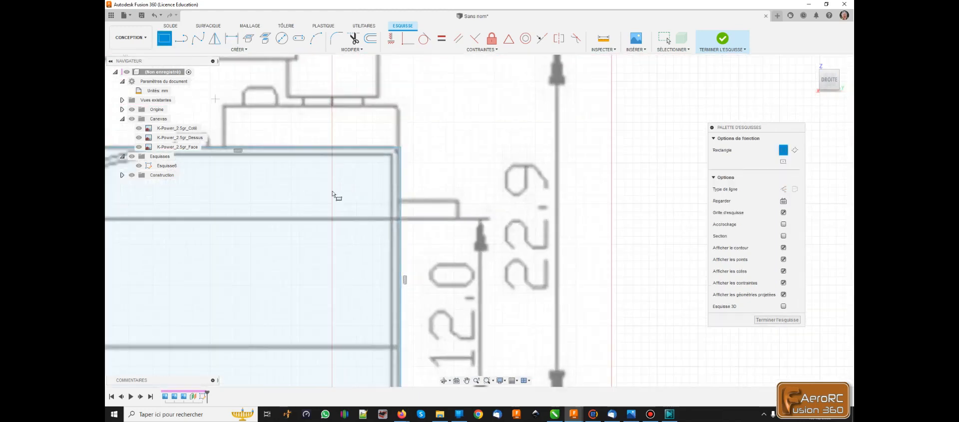
click(402, 201)
click(457, 219)
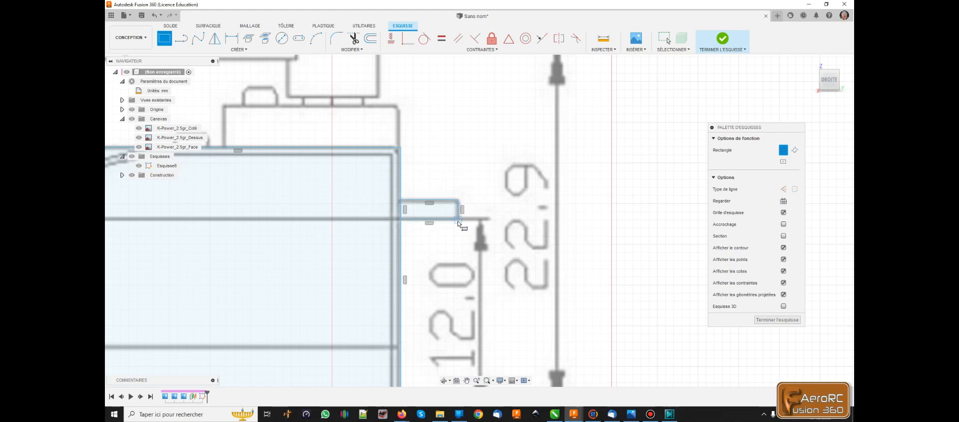
scroll(476, 256, down, 8)
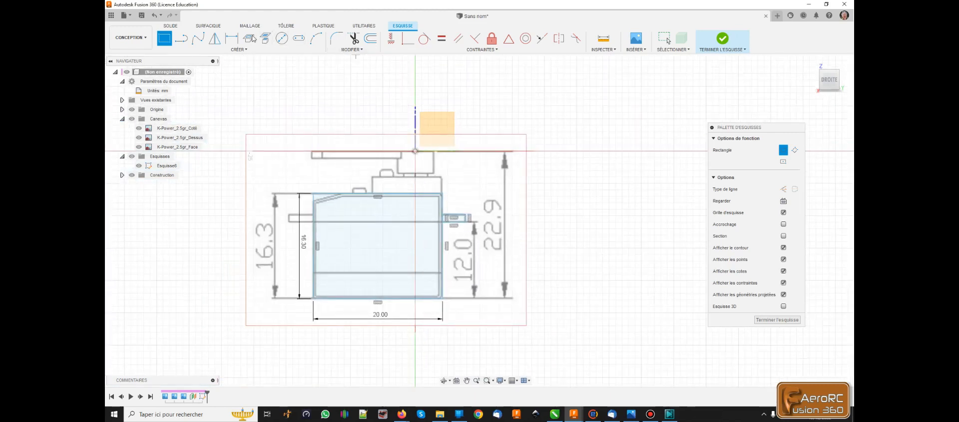
Dimension the height from the case's bottom corner to the right tab's underside as 12 mm.
key(d)
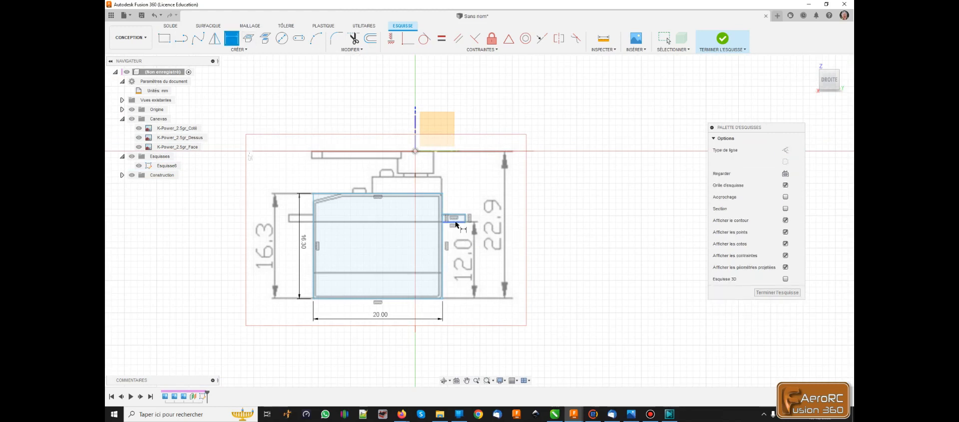
click(455, 222)
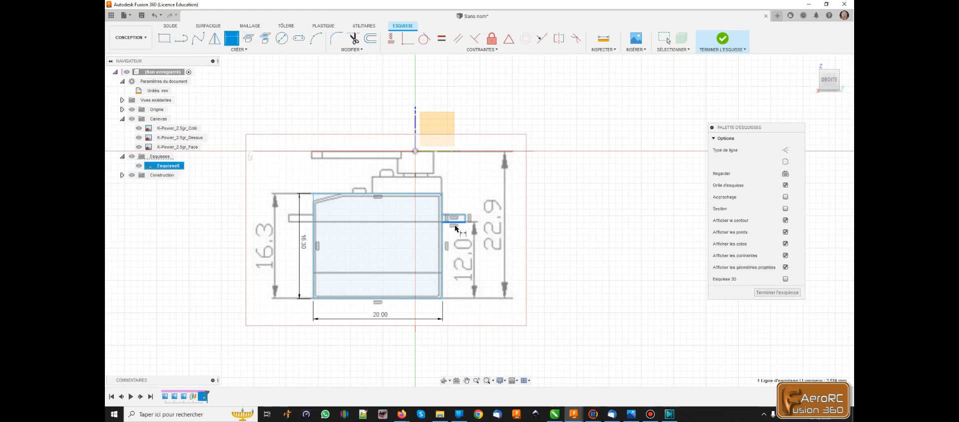
click(443, 299)
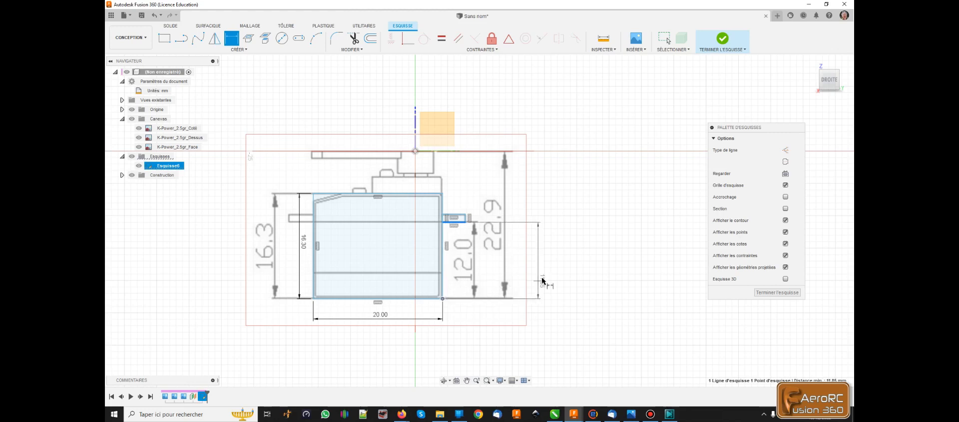
click(541, 264)
text(12)
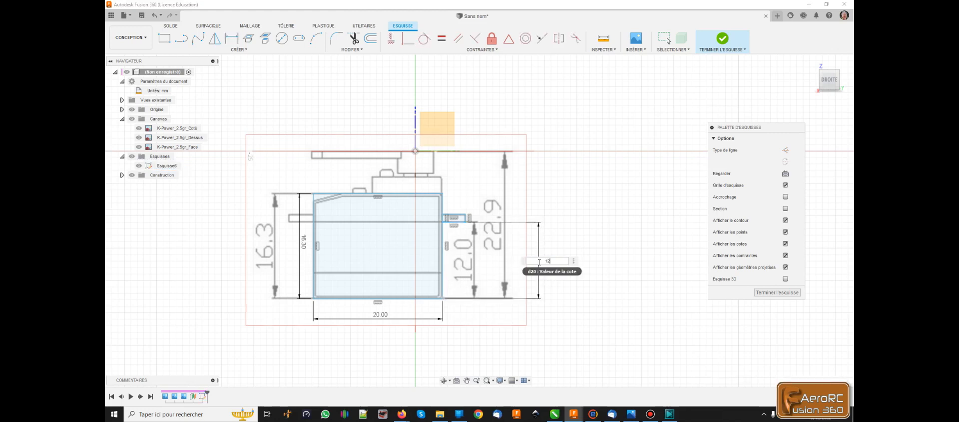
key(Return)
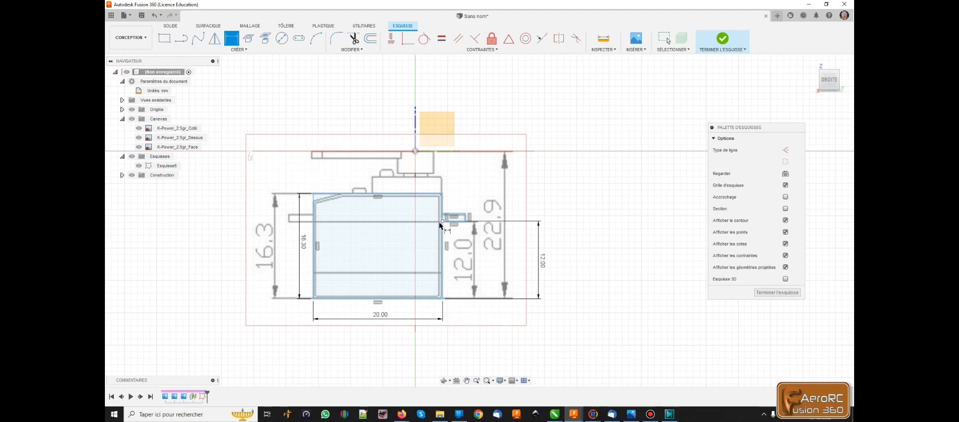
Draw a rectangle about 3.9 mm long over the left mounting tab, starting on the case's left edge.
click(164, 38)
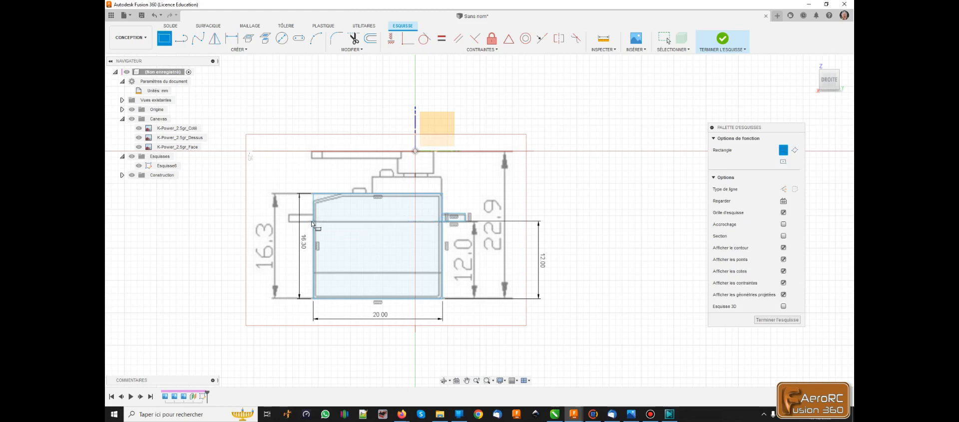
click(289, 221)
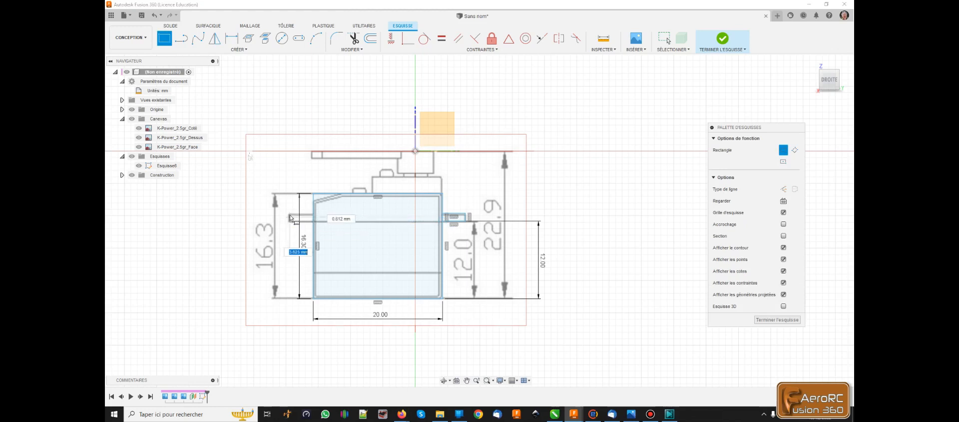
scroll(290, 216, up, 1)
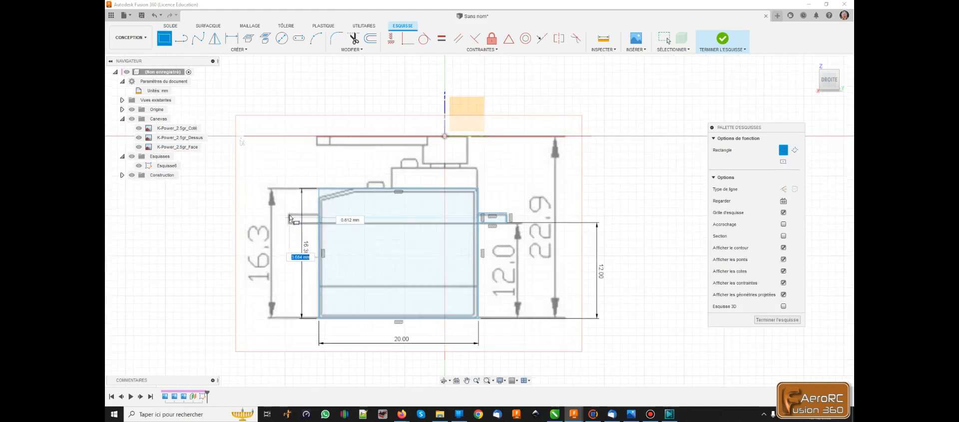
key(Return)
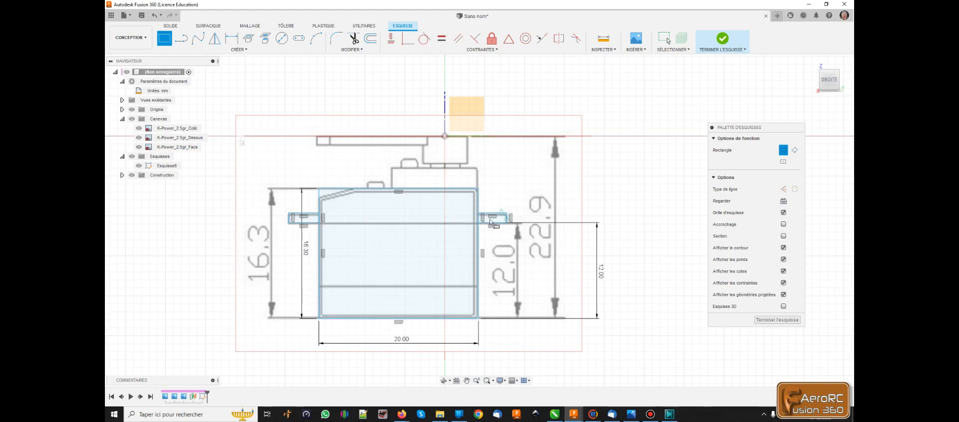
Dimension the distance between the outer ends of the two mounting tabs as 27.5 mm, matching the top-view canvas.
shift+middle_drag(495, 186, 395, 235)
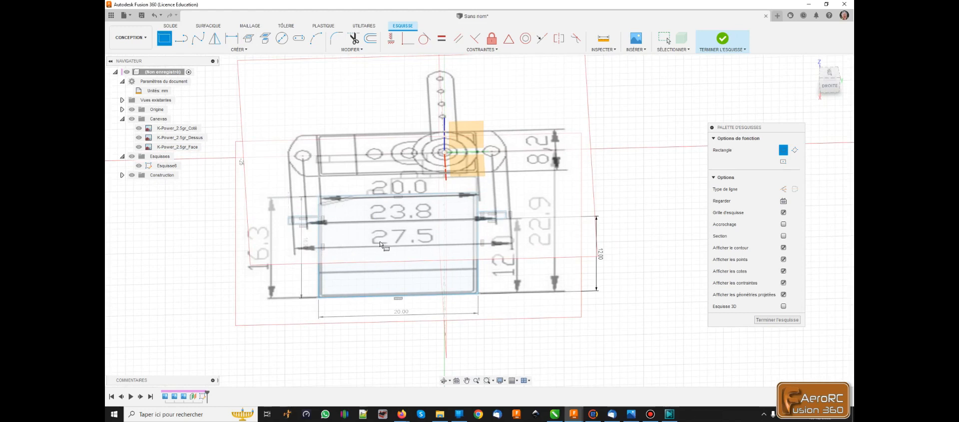
scroll(338, 107, down, 2)
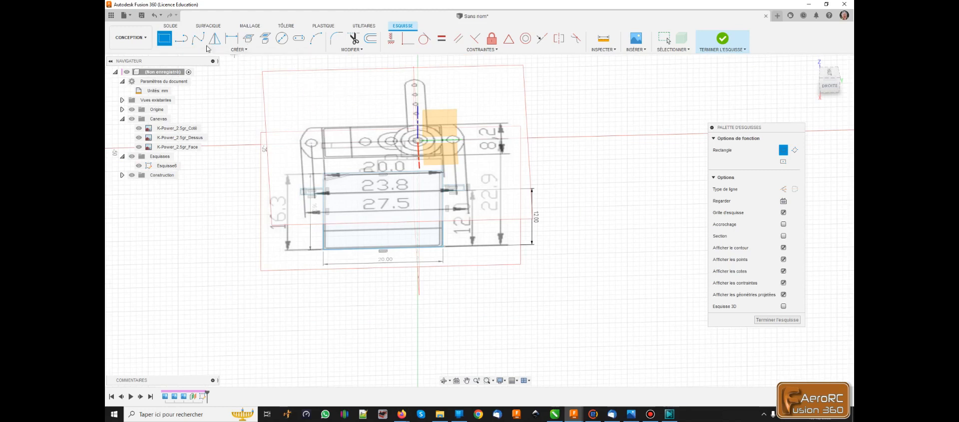
click(232, 38)
scroll(387, 293, down, 2)
shift+middle_drag(387, 293, 384, 258)
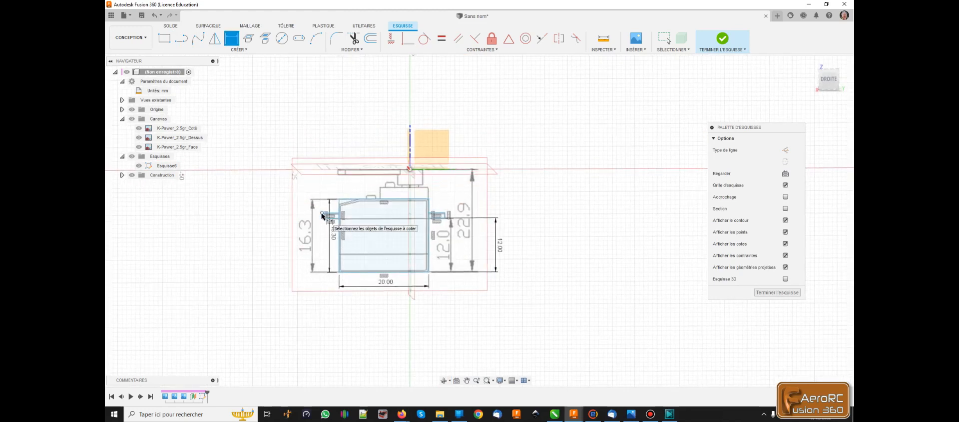
click(323, 214)
click(445, 213)
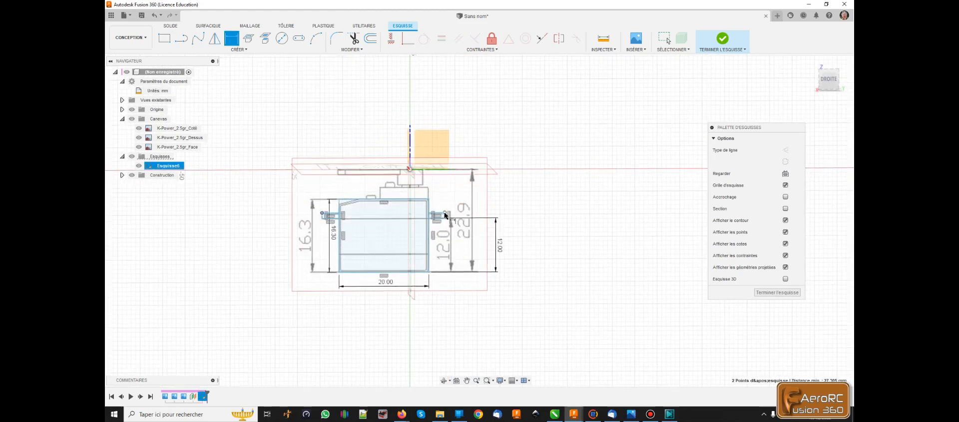
click(391, 199)
text(27.5)
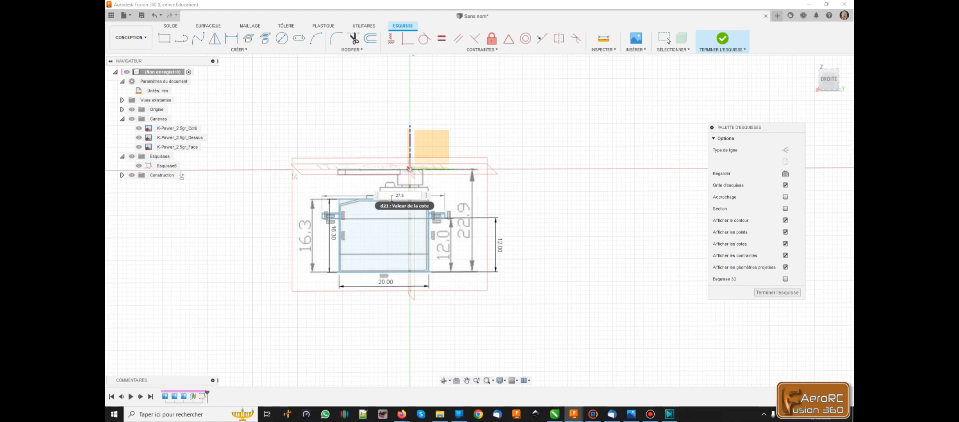
key(Return)
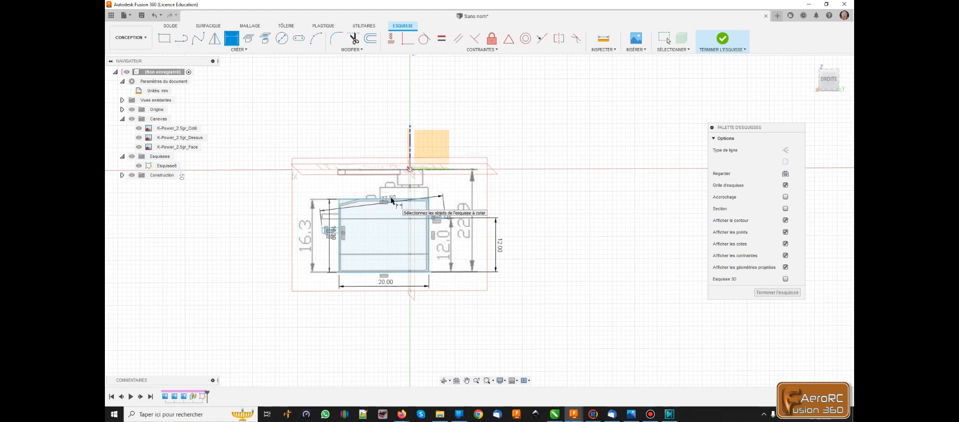
Try to apply a horizontal/vertical constraint to the left tab's lower edge to level it with the right tab.
scroll(394, 207, up, 4)
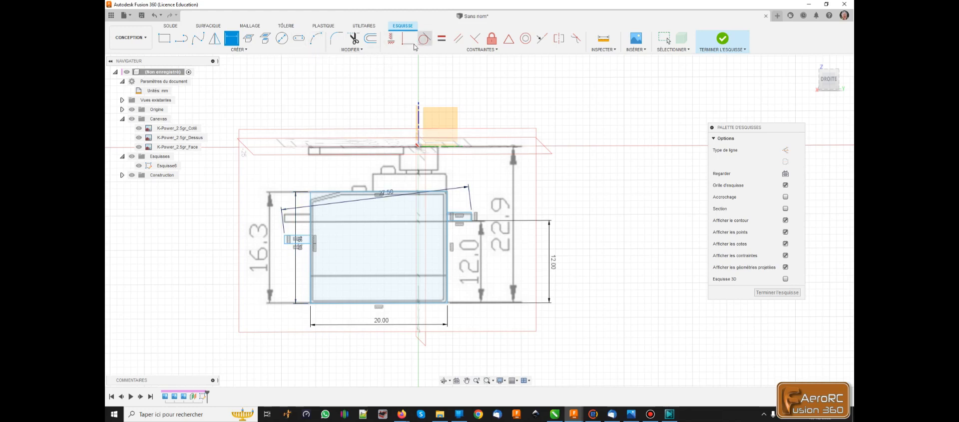
click(395, 41)
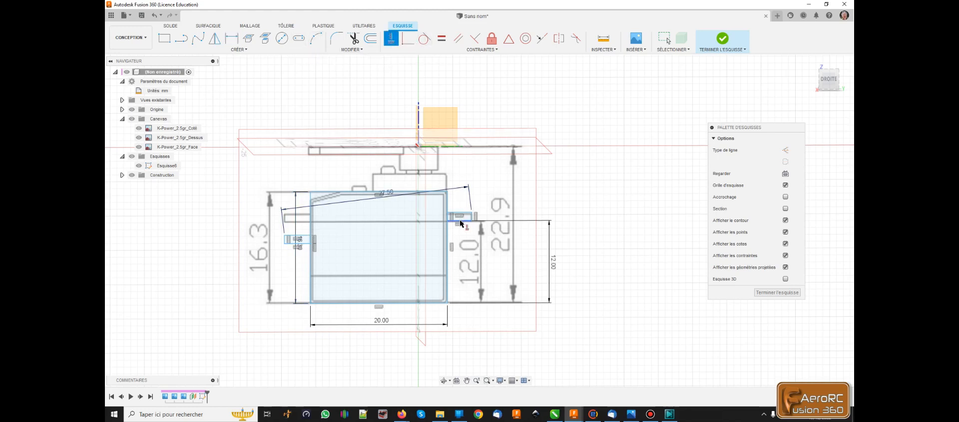
click(308, 247)
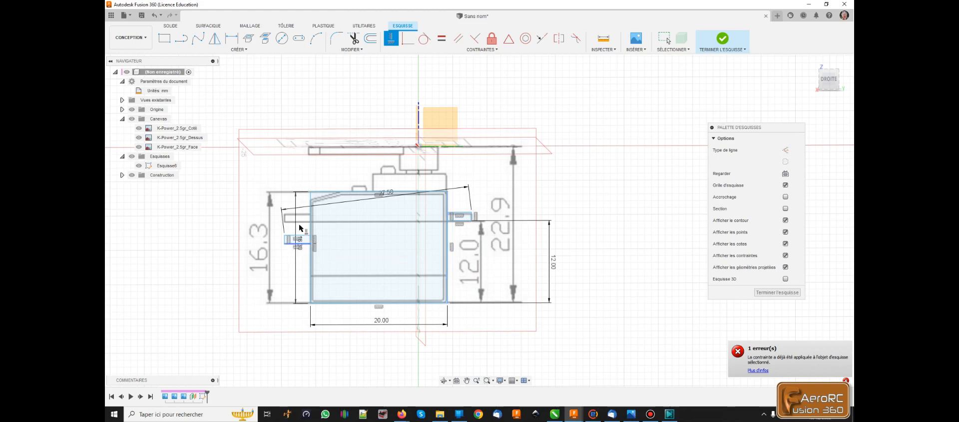
Dimension the left tab's lower edge 12 mm above the case's bottom corner and move its other long edge up onto the canvas tab outline.
click(232, 38)
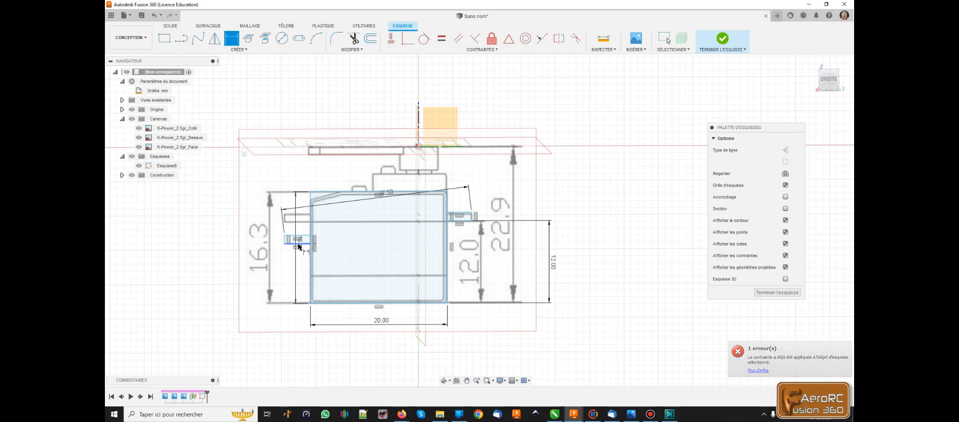
click(299, 244)
click(310, 304)
click(281, 289)
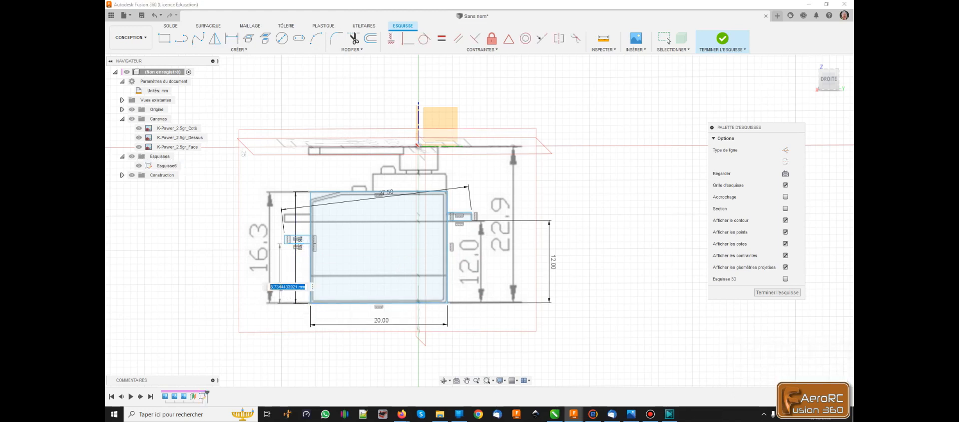
text(12)
key(Return)
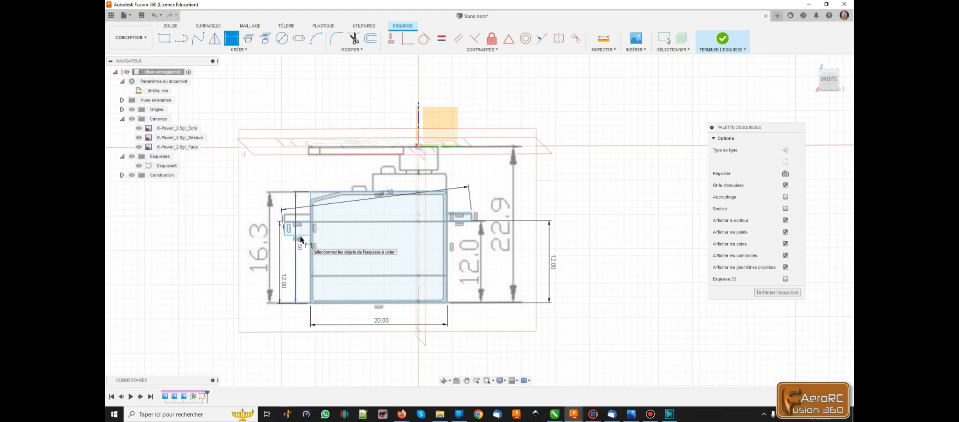
key(Escape)
drag(300, 236, 299, 215)
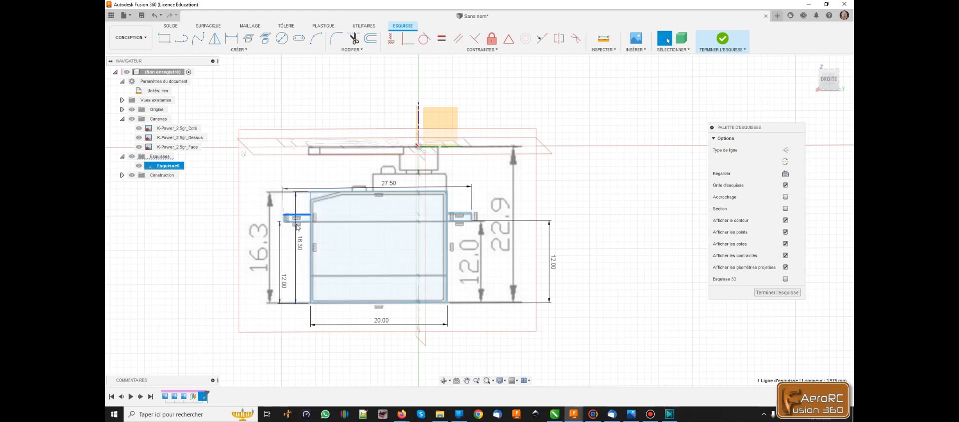
scroll(297, 220, up, 3)
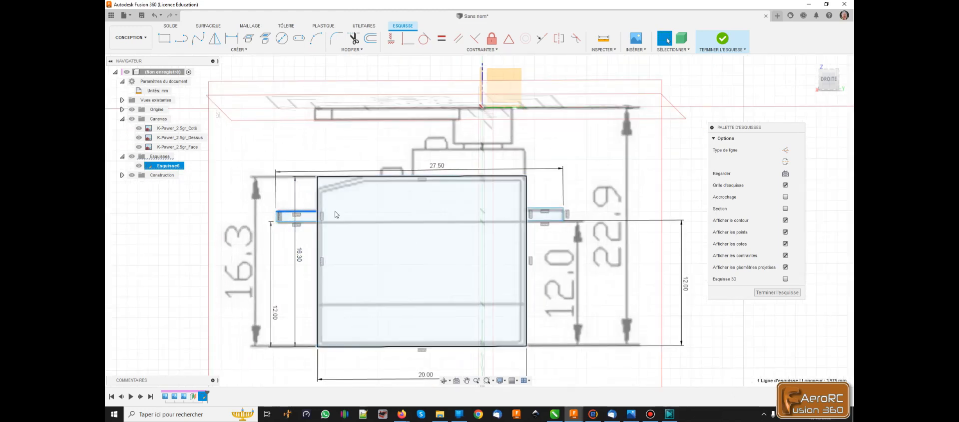
scroll(304, 216, up, 5)
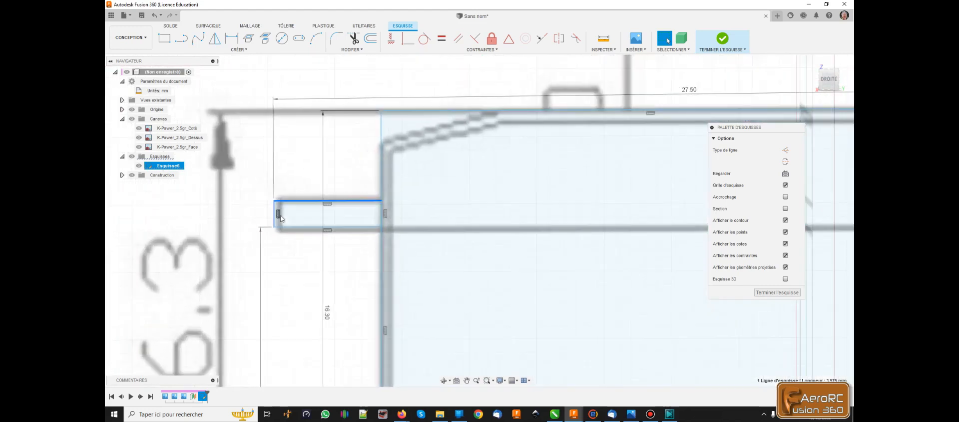
click(231, 38)
click(274, 214)
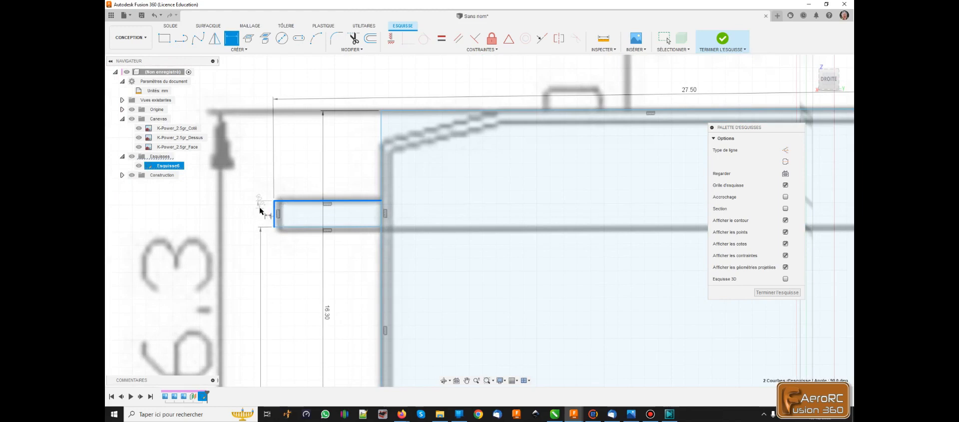
key(Escape)
scroll(295, 197, up, 2)
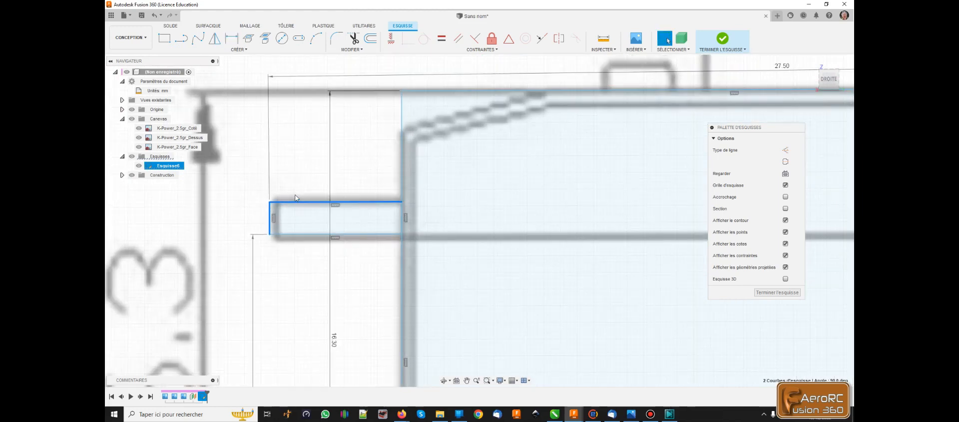
scroll(295, 198, down, 2)
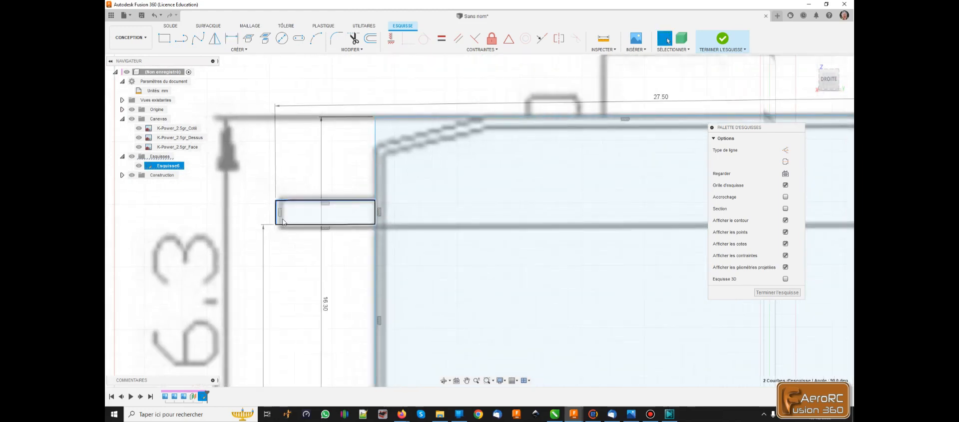
click(231, 38)
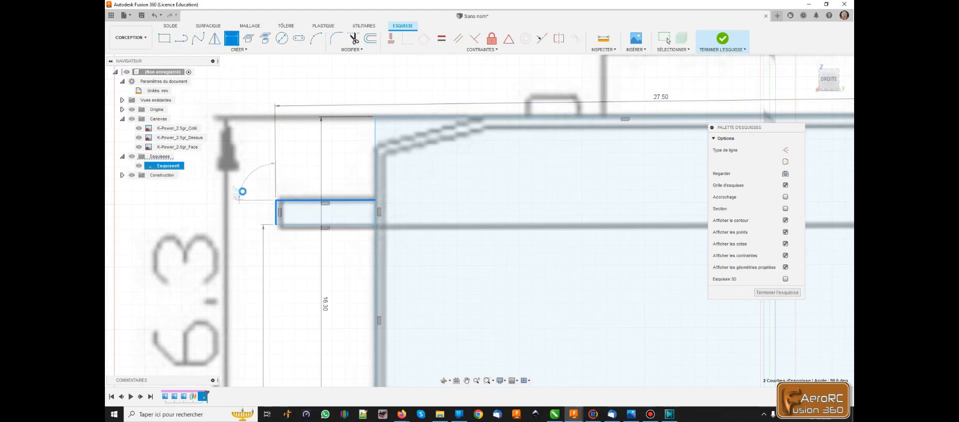
key(Escape)
Dimension the left tab's outer end edge as 1 mm to set the tab's thickness.
click(274, 213)
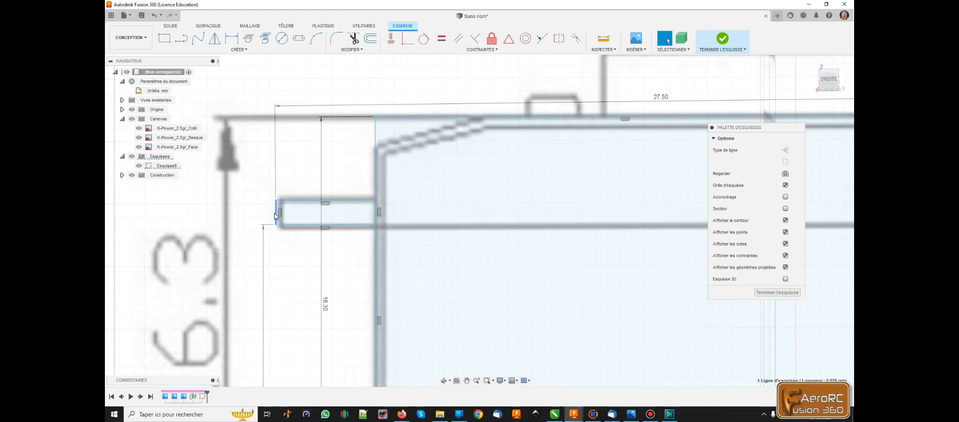
click(231, 39)
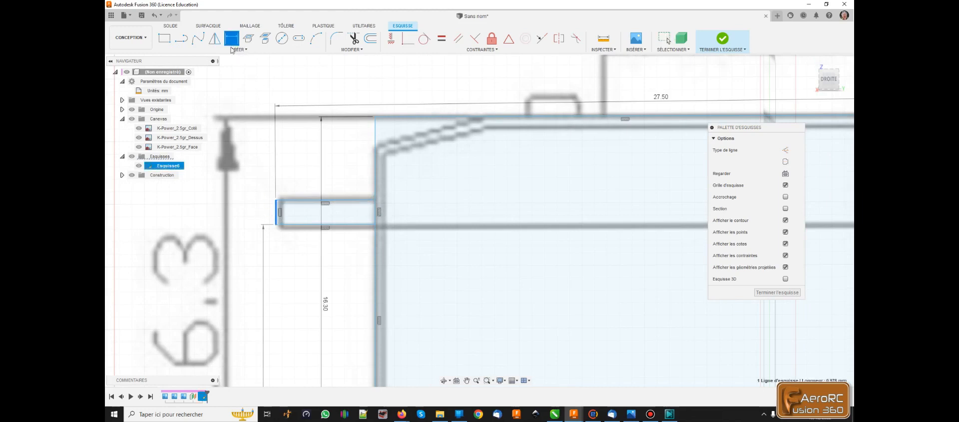
click(251, 215)
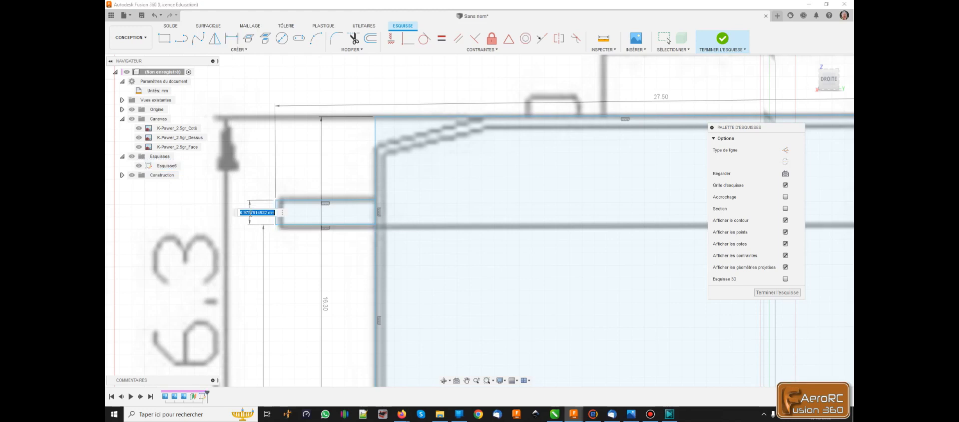
text(1)
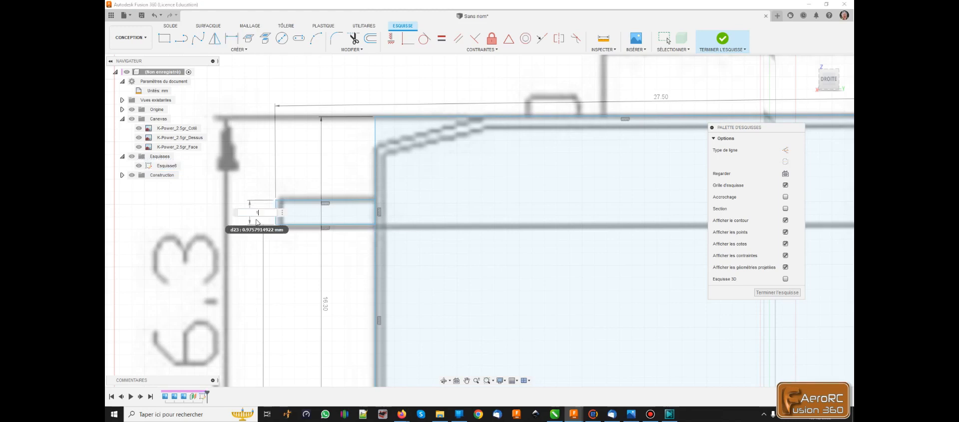
key(Return)
Dimension the right tab's outer end edge as 1 mm to give it the same thickness as the left tab.
scroll(256, 222, down, 5)
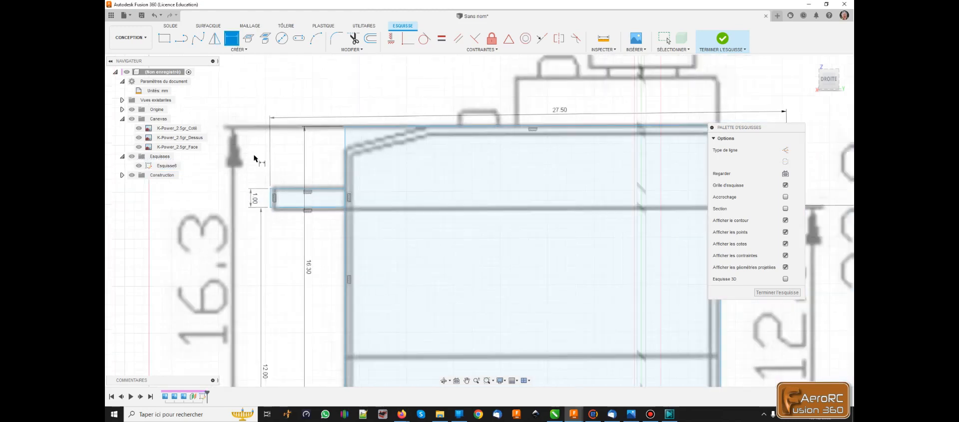
scroll(599, 180, up, 3)
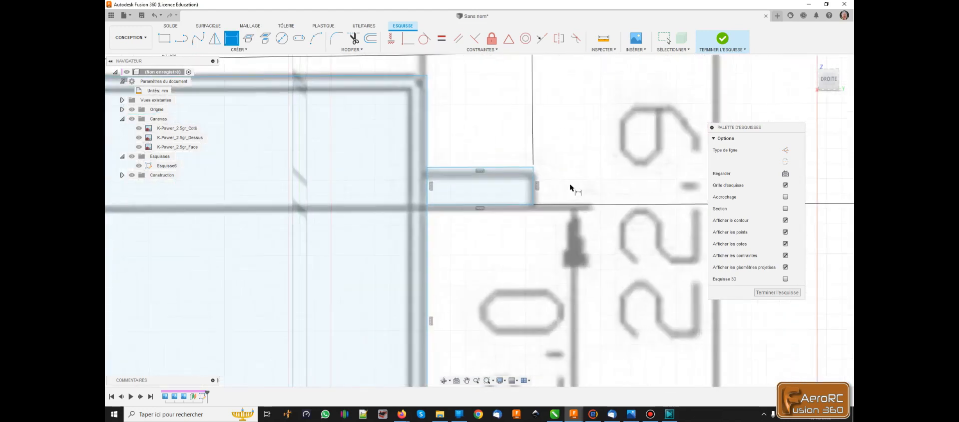
click(534, 192)
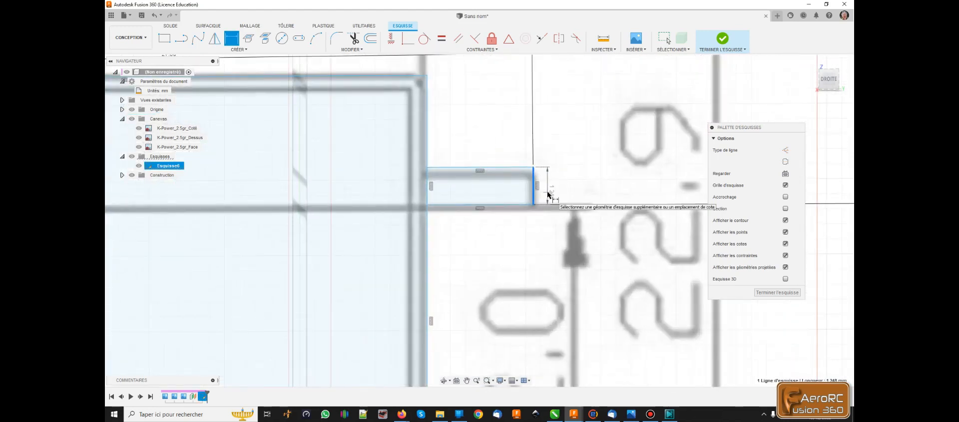
click(548, 195)
text(1)
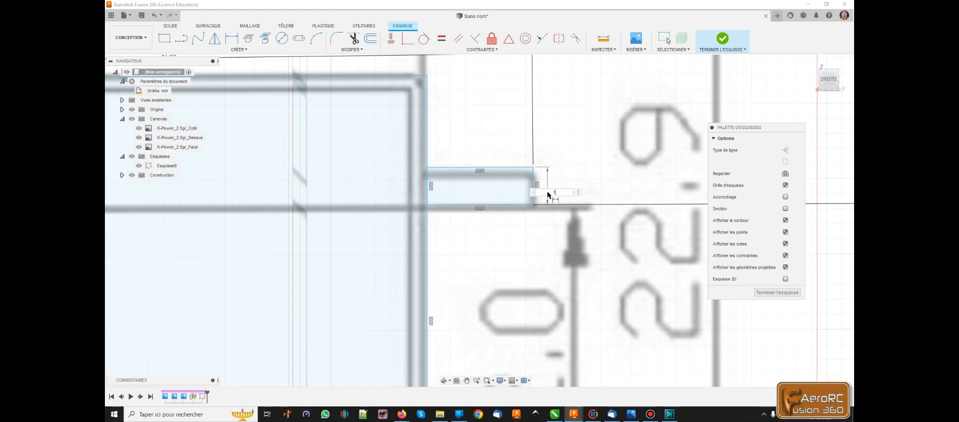
key(Return)
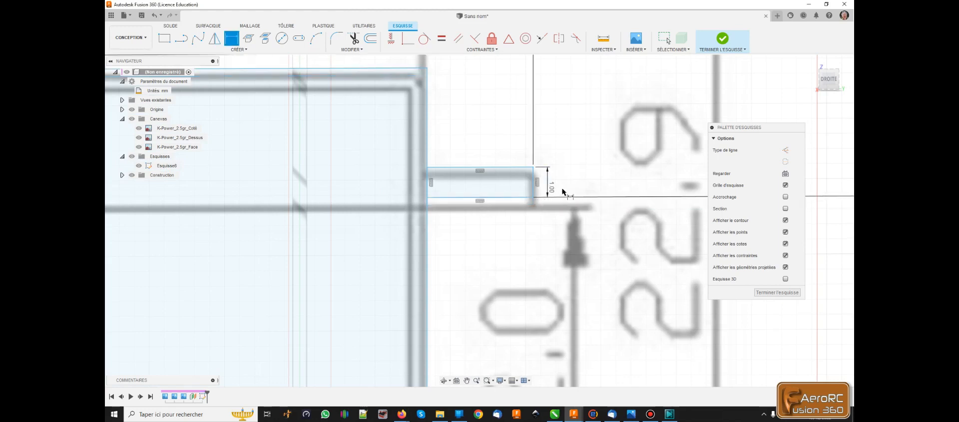
Try to dimension the right tab's lower edge against the case's lower right corner.
scroll(562, 193, down, 5)
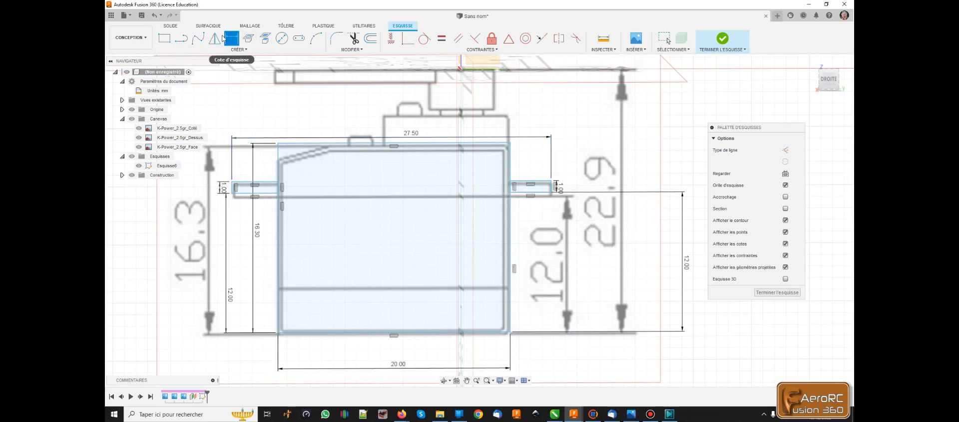
click(232, 39)
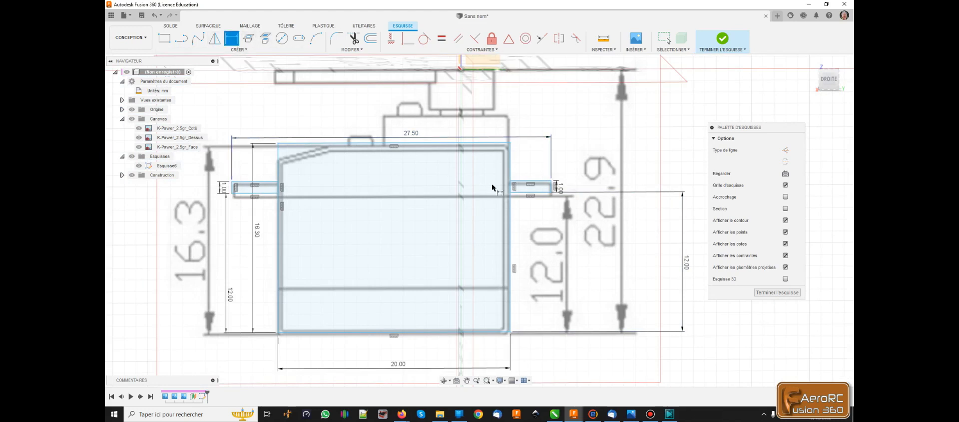
click(537, 195)
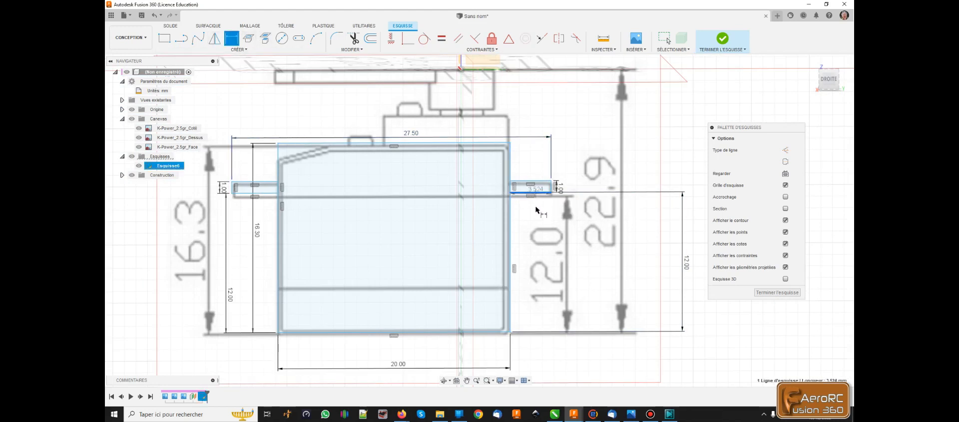
click(510, 333)
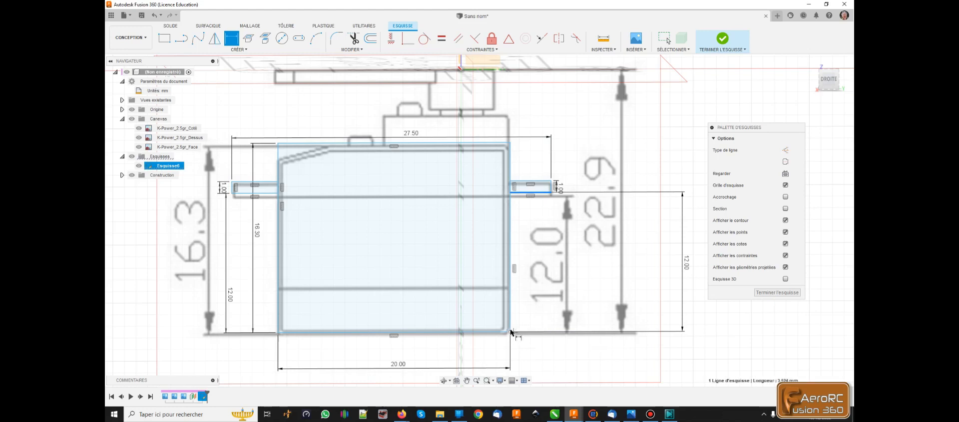
click(544, 313)
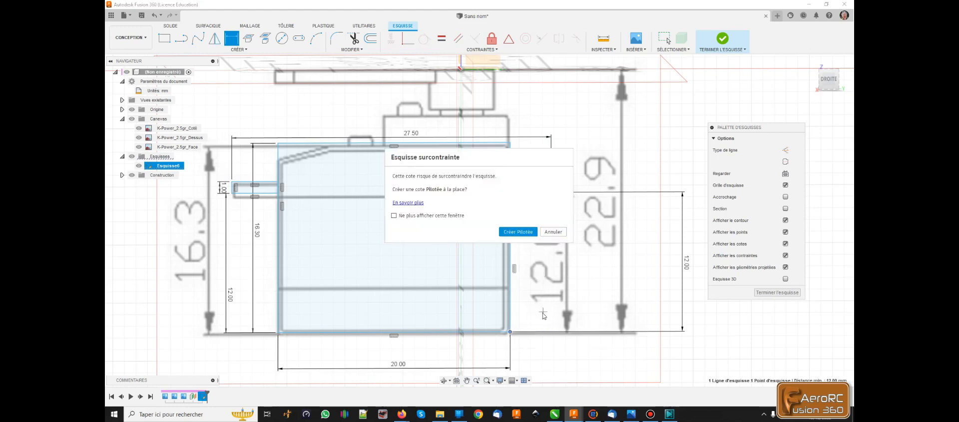
click(554, 232)
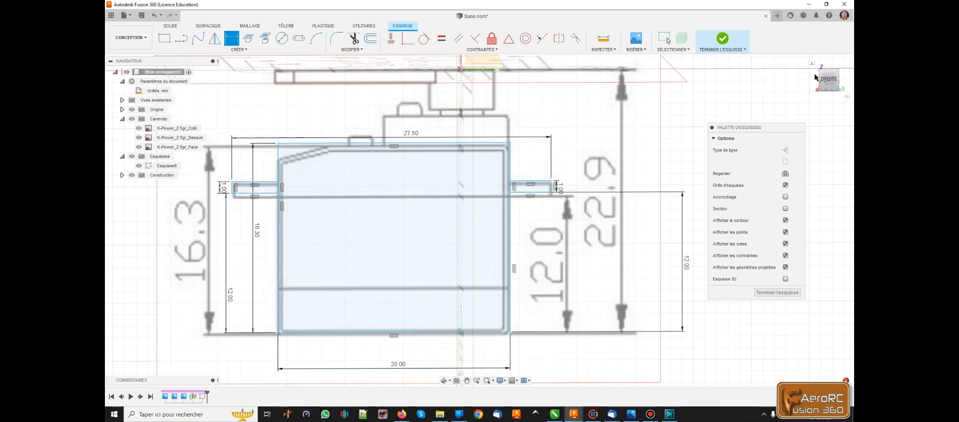
Dimension the case's top edge 6.6 mm below the sketch origin so the outline lines up with the side-view canvas.
click(827, 84)
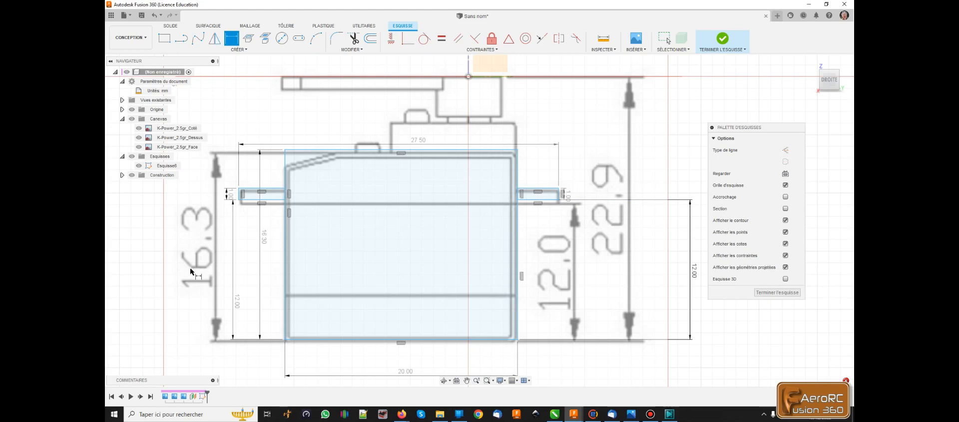
click(457, 151)
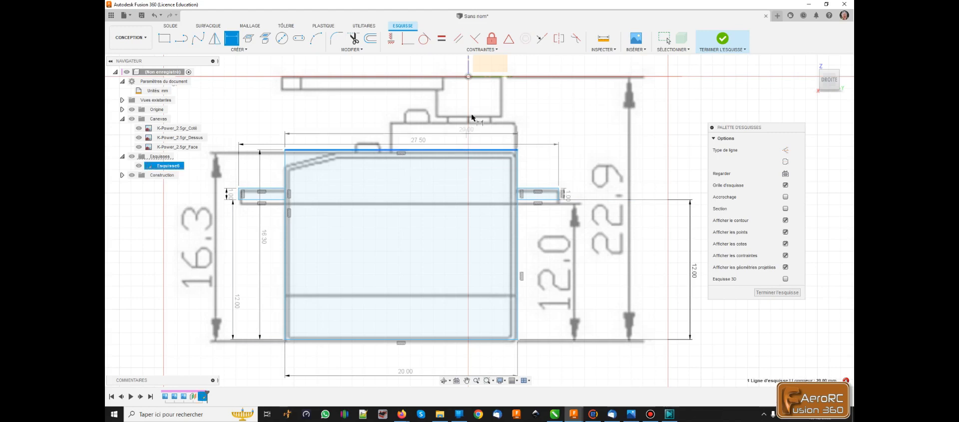
click(469, 77)
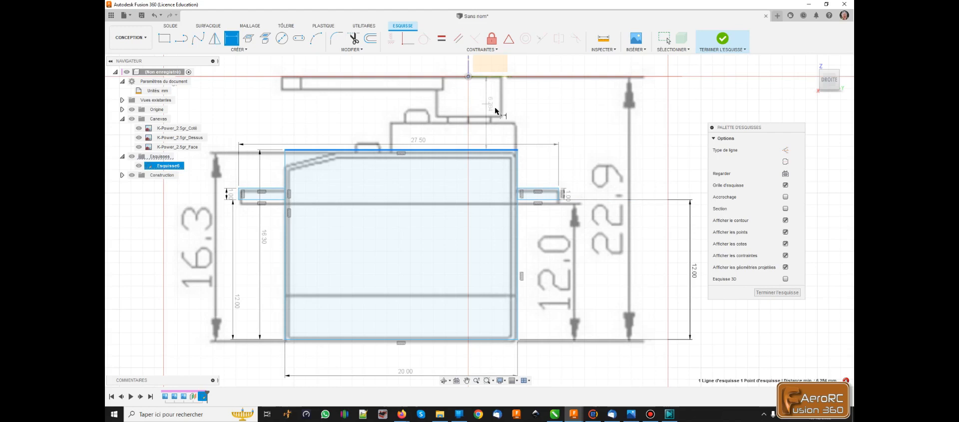
click(526, 112)
text(6.6)
key(Return)
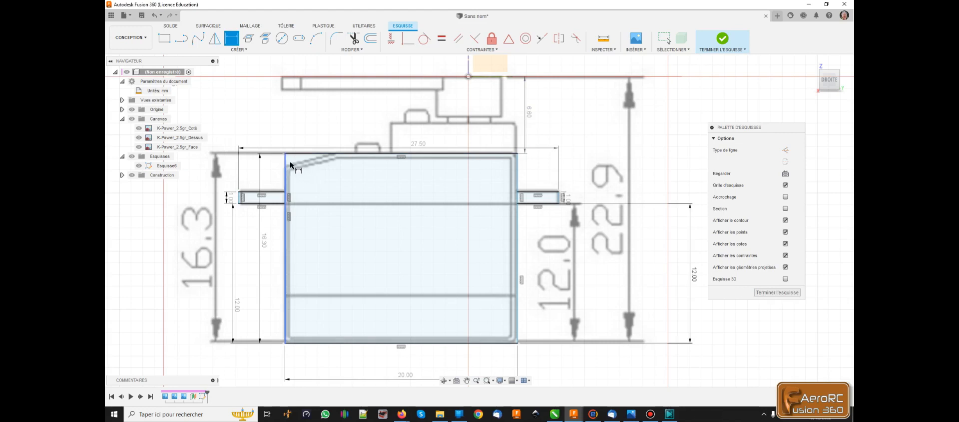
Draw a sloped line across the case's upper left corner, from the left edge to the top edge, following the canvas bevel.
click(183, 39)
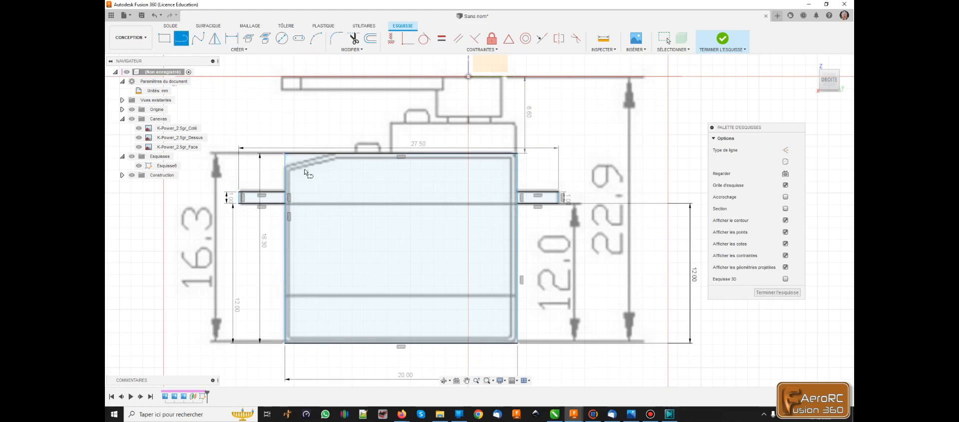
scroll(300, 169, up, 6)
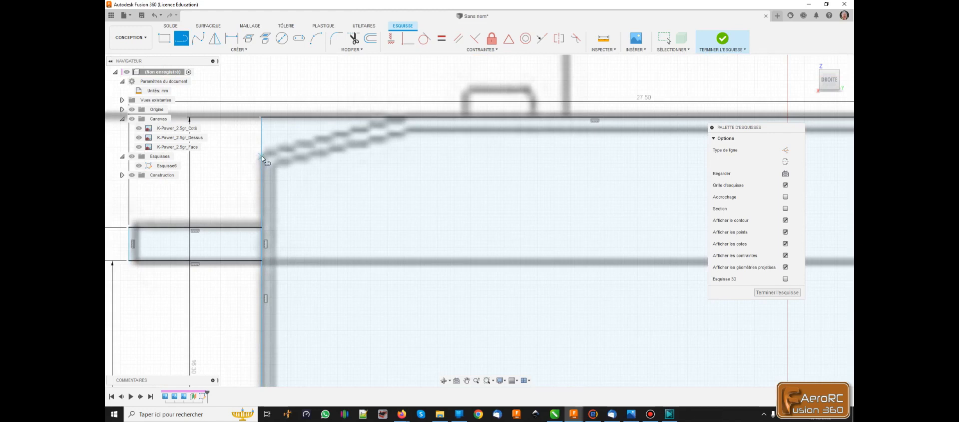
click(263, 157)
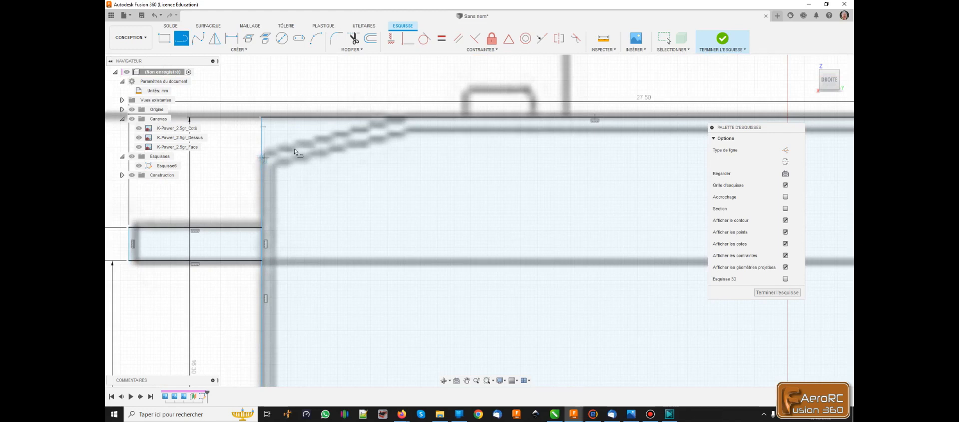
double_click(409, 119)
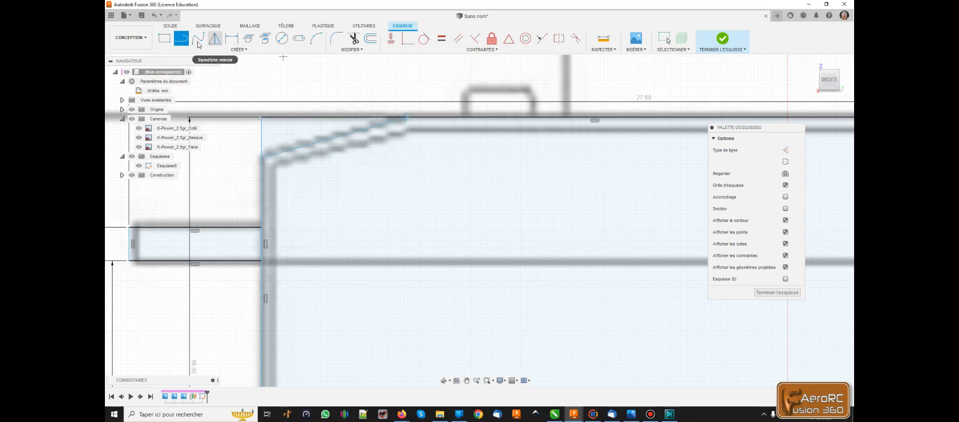
Trim the two case outline segments outside the sloped corner line and finish the sketch.
click(354, 39)
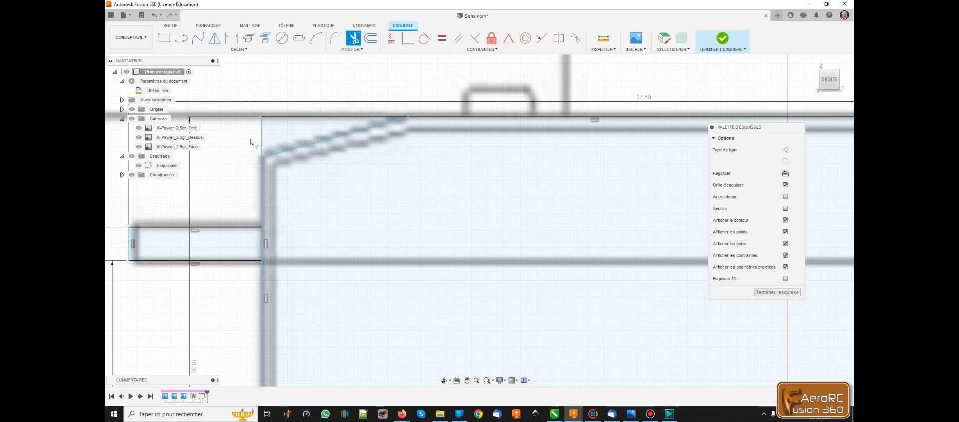
click(262, 144)
click(292, 118)
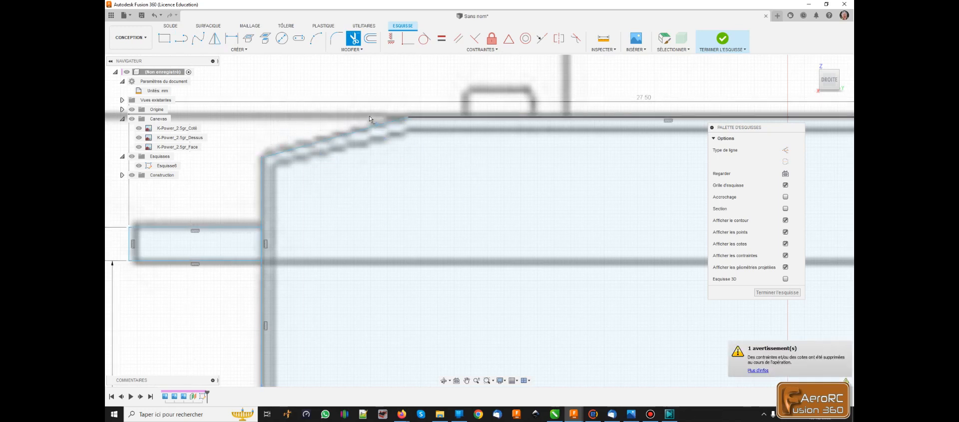
scroll(367, 112, down, 5)
scroll(365, 107, down, 4)
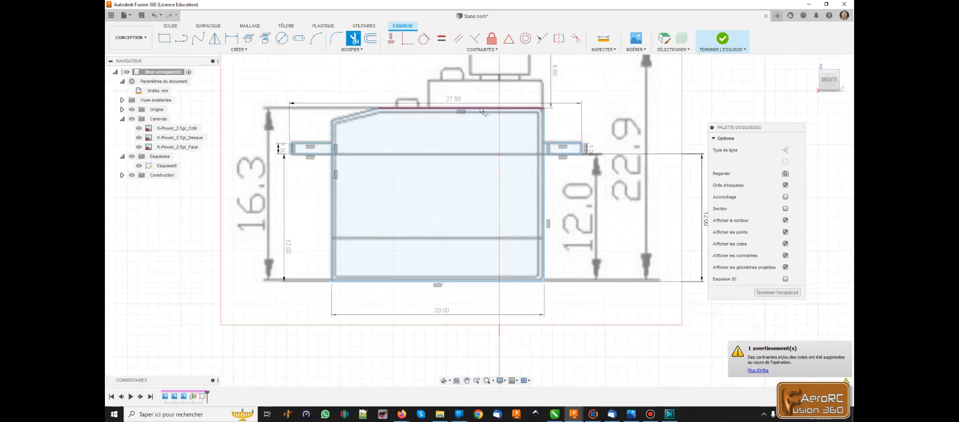
mouse_move(412, 194)
shift+middle_down()
mouse_move(421, 241)
mouse_move(422, 185)
shift+middle_up()
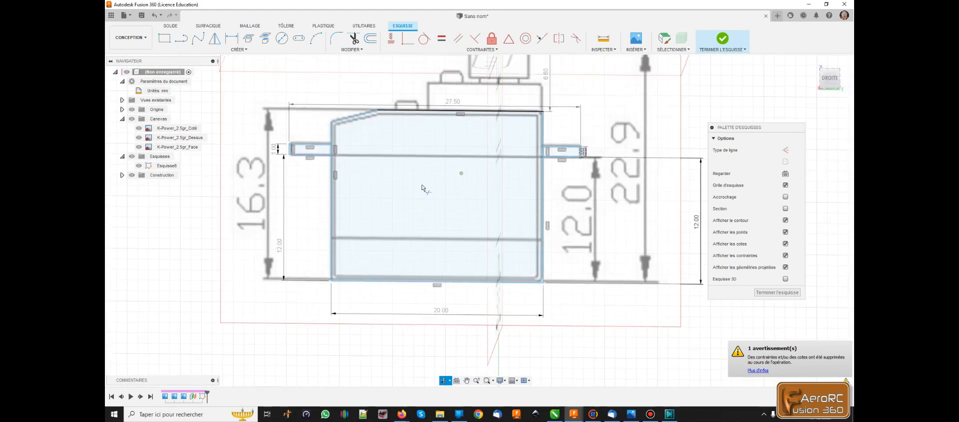
scroll(427, 187, down, 5)
mouse_move(442, 246)
shift+middle_down()
mouse_move(490, 278)
mouse_move(440, 256)
mouse_move(449, 278)
shift+middle_up()
click(776, 292)
Extrude the case profile and both tab profiles symmetrically by 4.1 mm per side as a new body.
mouse_move(617, 229)
shift+middle_down()
mouse_move(592, 232)
mouse_move(607, 242)
mouse_move(517, 190)
shift+middle_up()
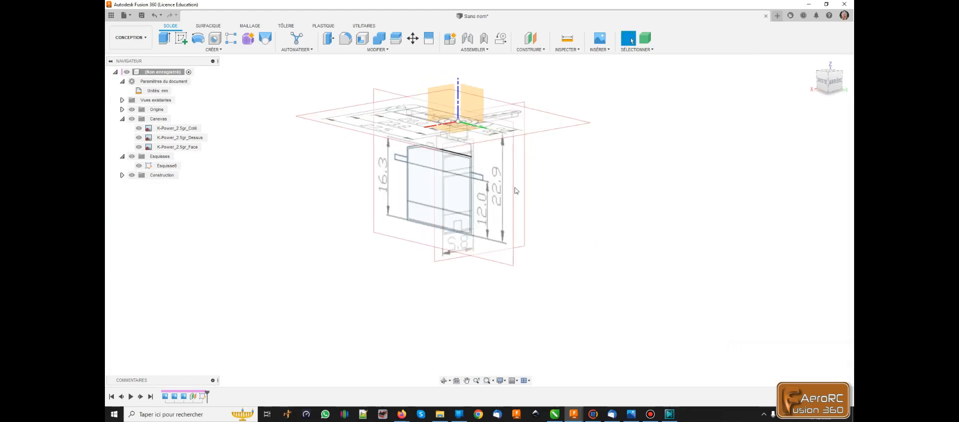
click(164, 39)
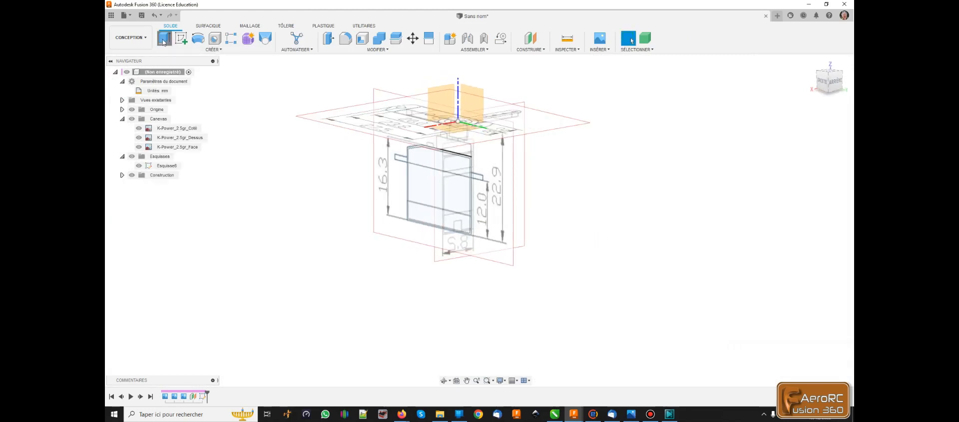
click(436, 194)
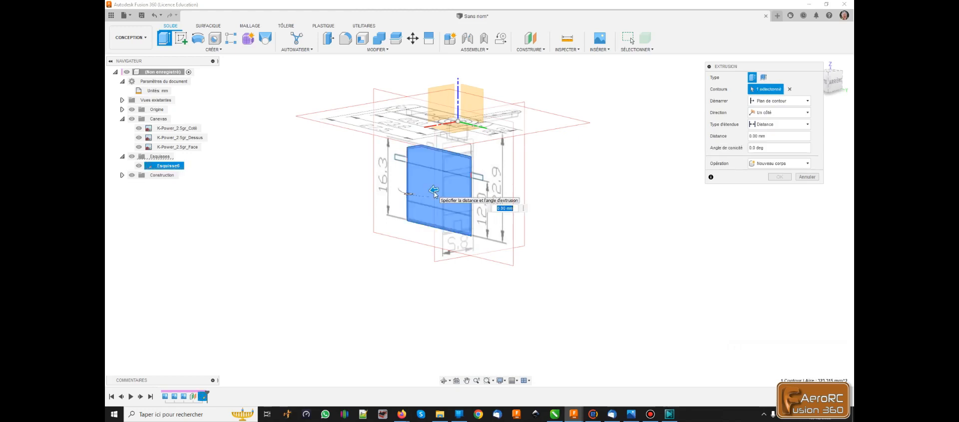
click(402, 159)
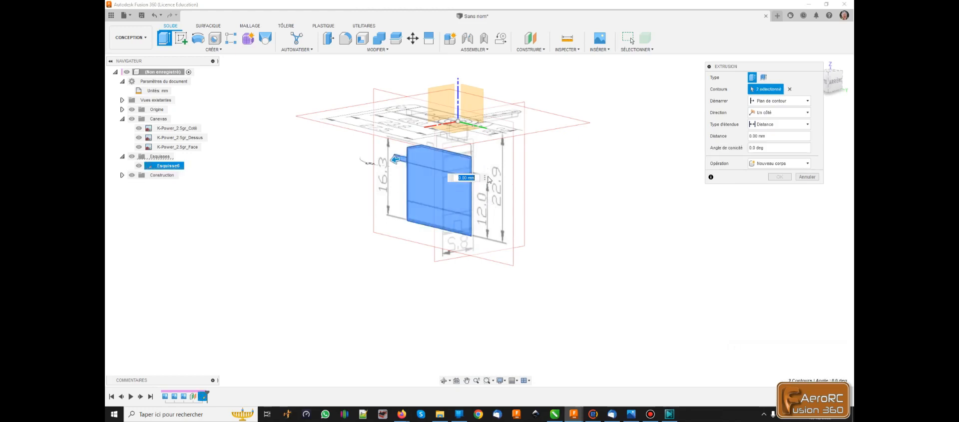
scroll(479, 179, up, 4)
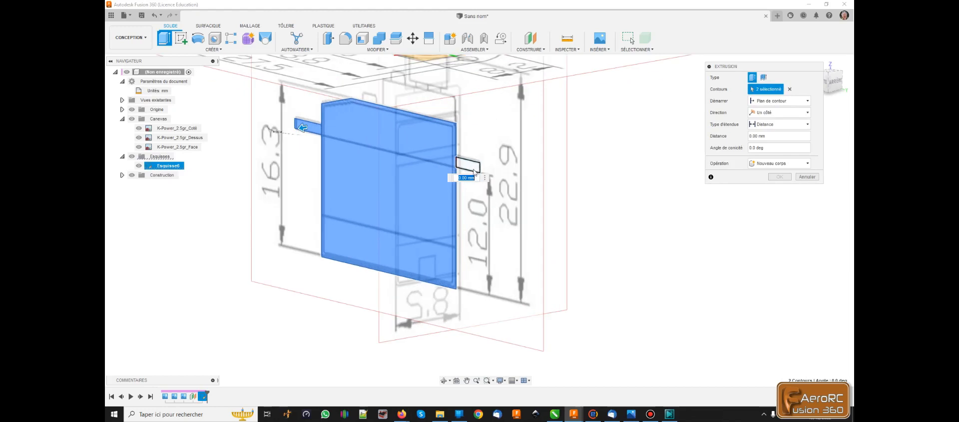
click(470, 168)
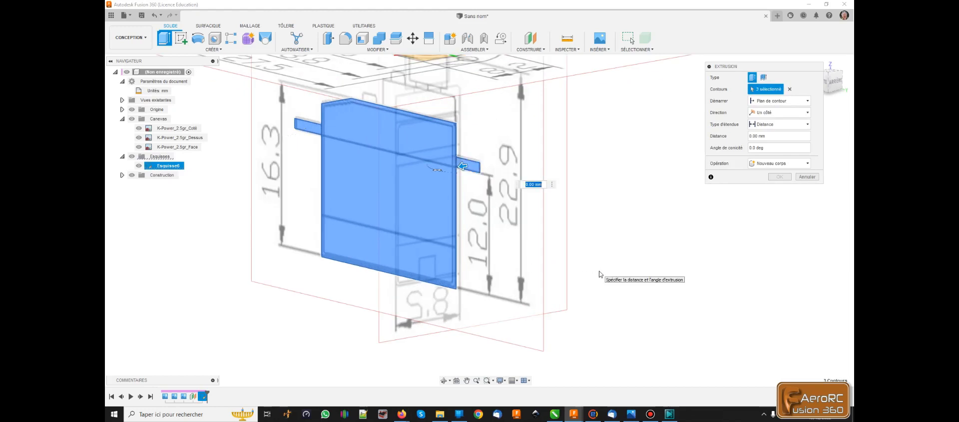
shift+middle_drag(501, 319, 559, 312)
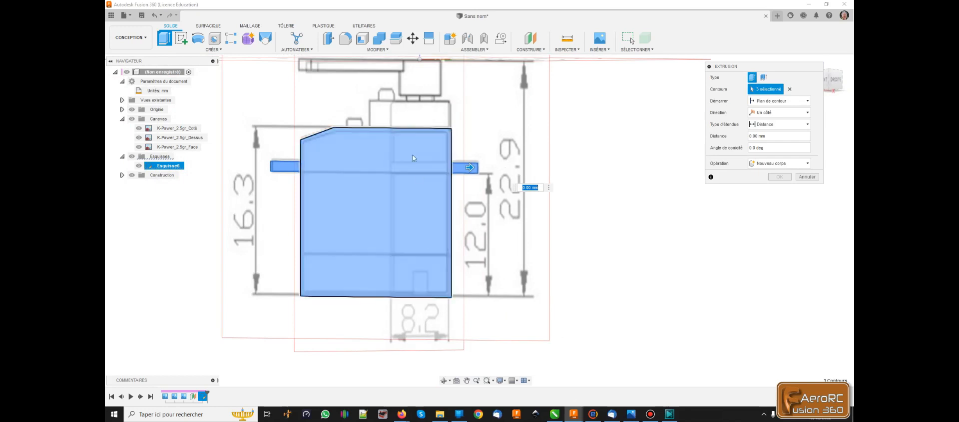
shift+middle_drag(444, 239, 467, 240)
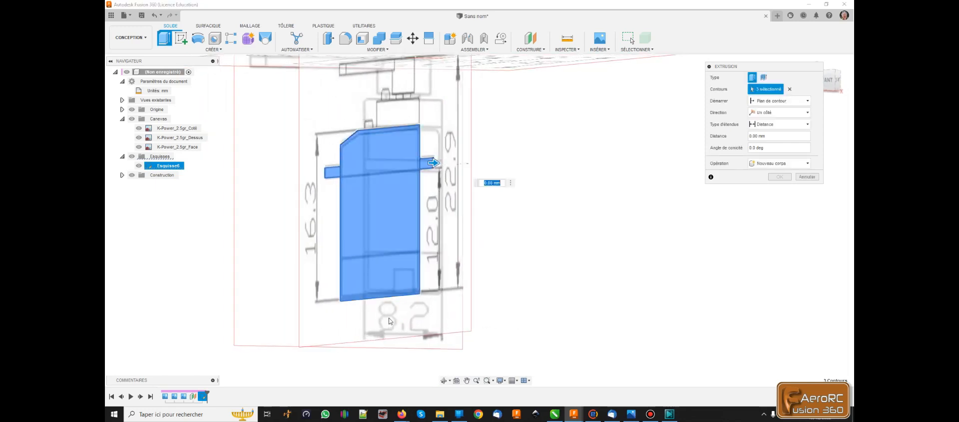
click(780, 113)
click(766, 140)
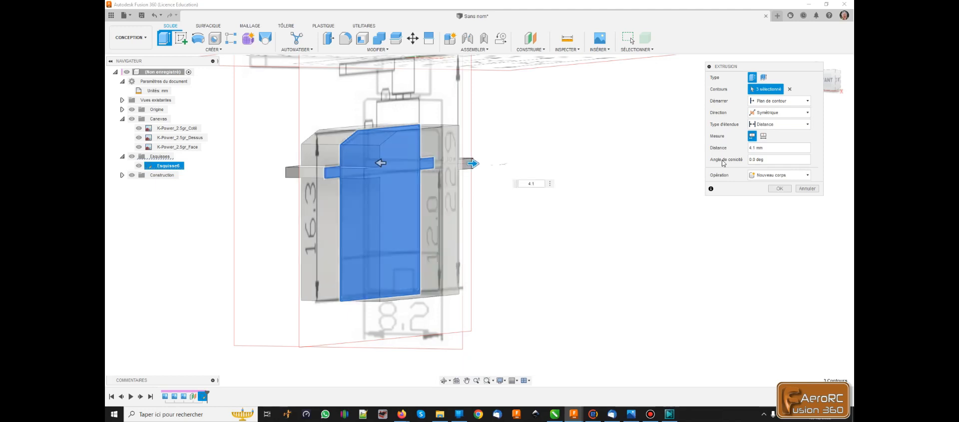
key(Return)
Start a new sketch on the case's flat top face.
shift+middle_drag(701, 179, 539, 211)
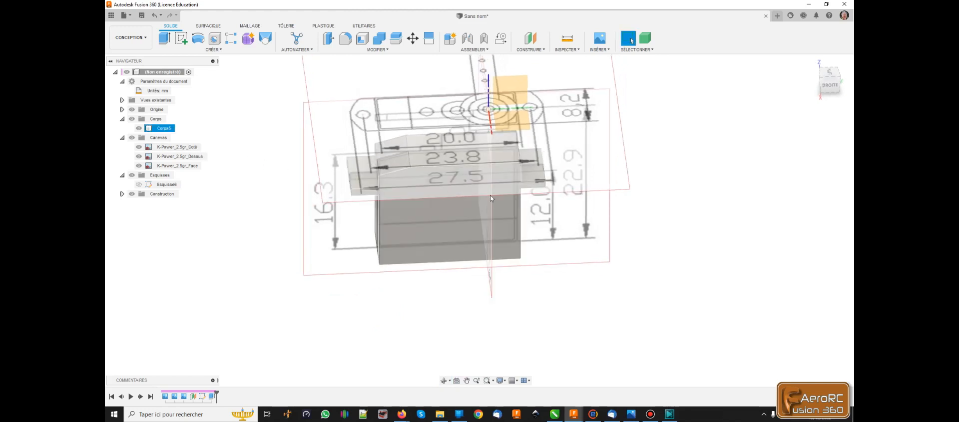
scroll(505, 179, up, 4)
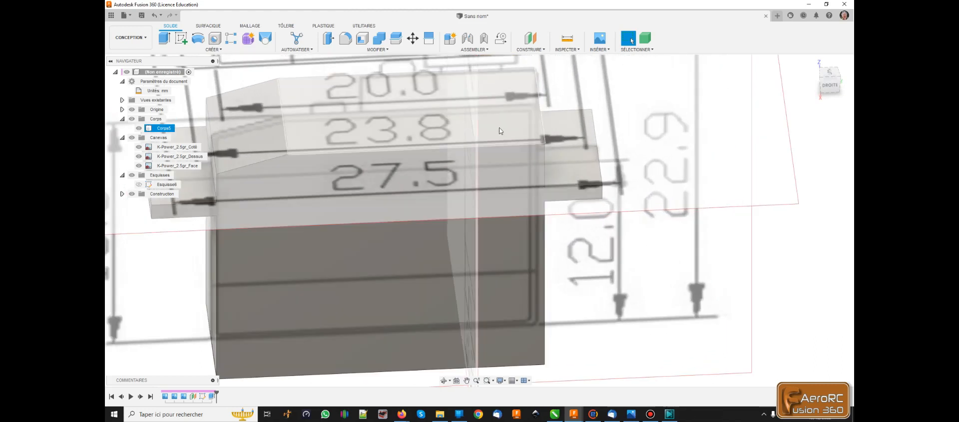
shift+middle_drag(515, 204, 508, 197)
click(447, 223)
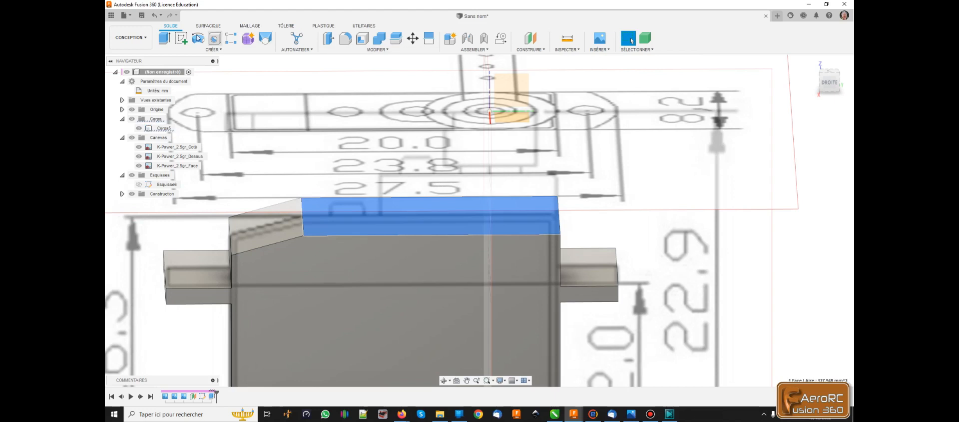
click(181, 38)
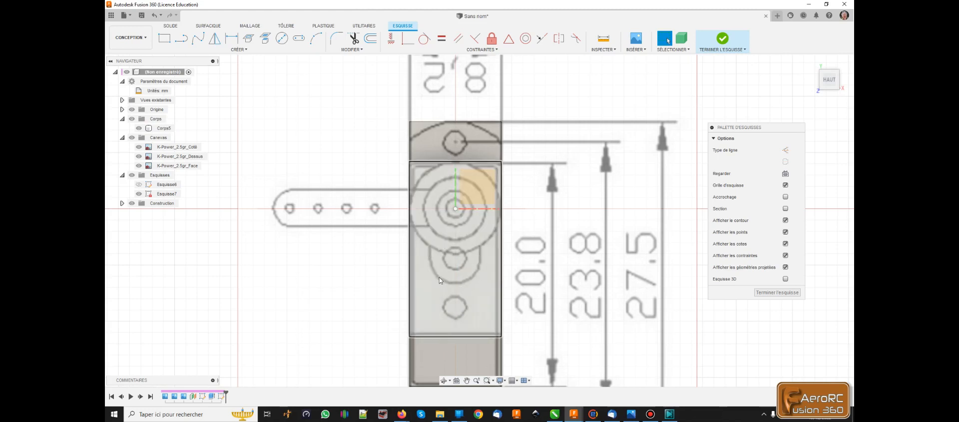
Draw a circle centred on the origin, reaching the case's long side edge and matching the canvas's large outer circle.
scroll(452, 217, up, 5)
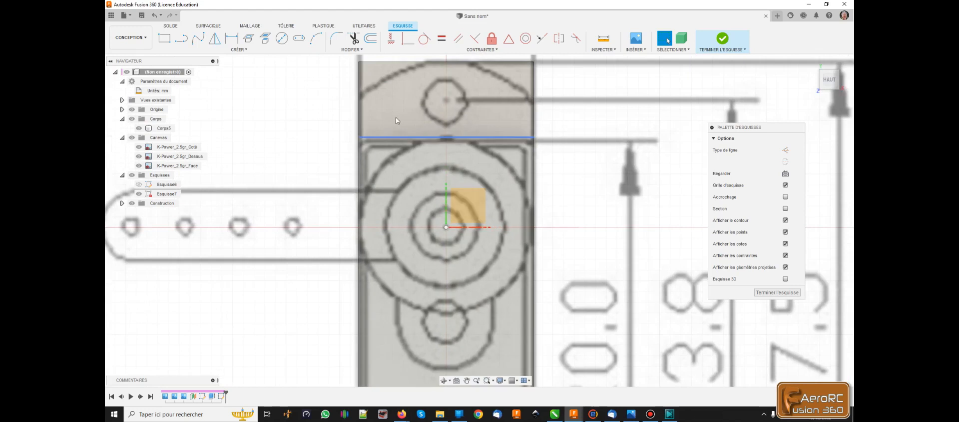
click(282, 39)
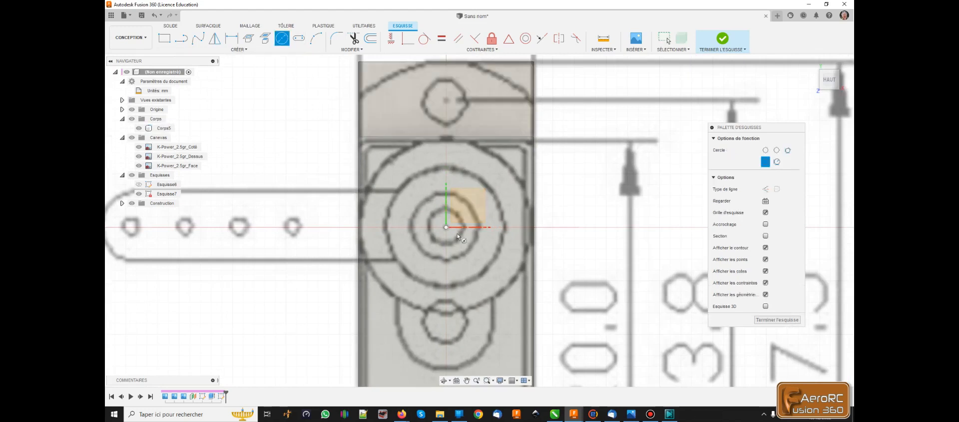
click(446, 228)
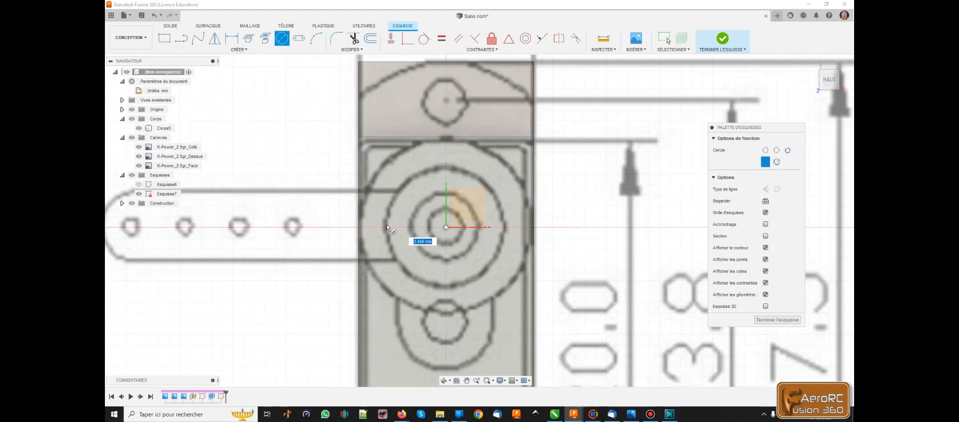
click(360, 228)
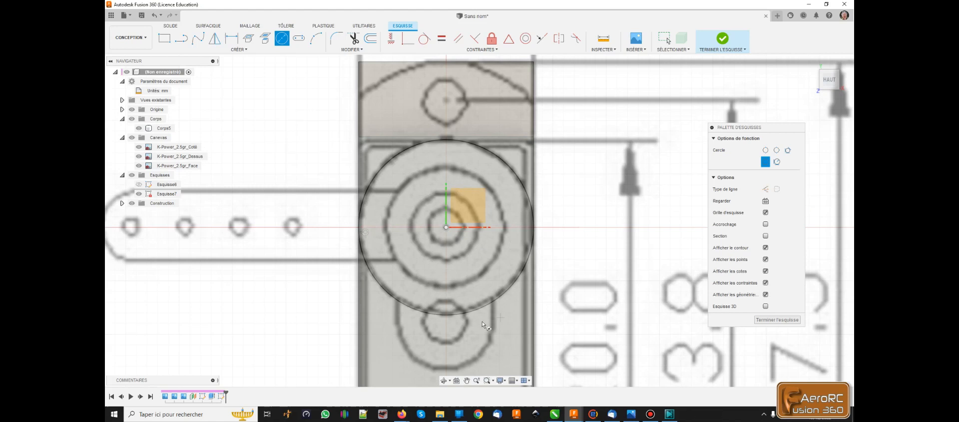
Draw a 4.5 mm diameter circle below the large circle, matching the outer outline of the canvas's smaller lobe.
scroll(435, 261, down, 3)
scroll(444, 299, up, 5)
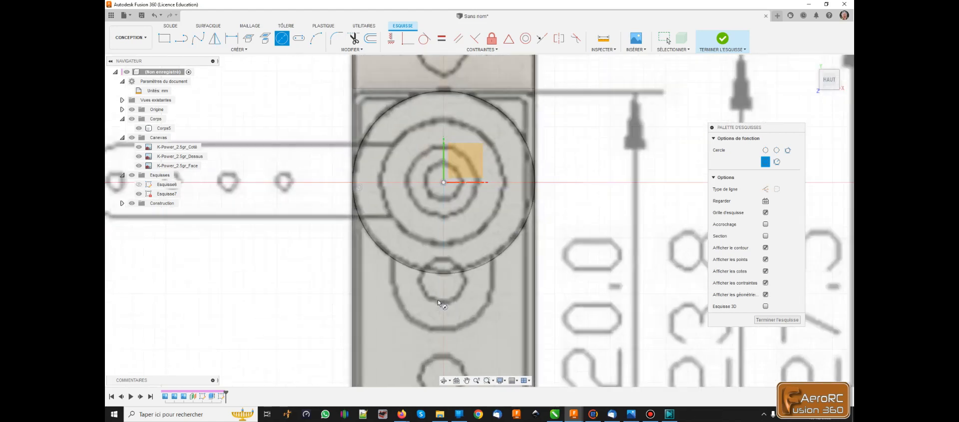
click(446, 272)
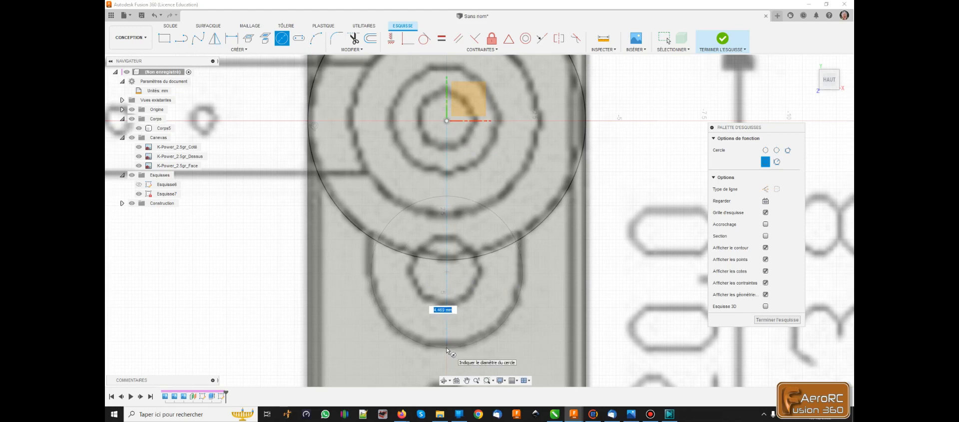
text(4.5)
key(Tab)
key(Return)
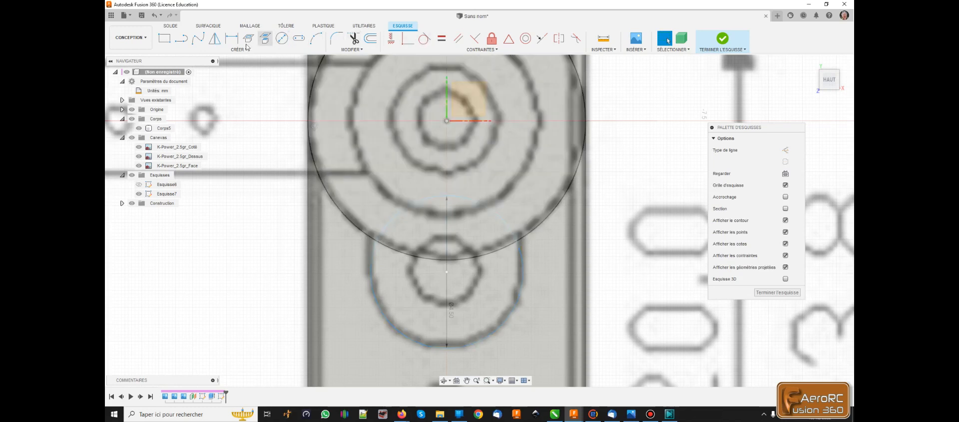
Draw a vertical line about 3.2 mm long beside the 4.5 mm circle on the servo arm's side and make it tangent to the circle.
click(282, 38)
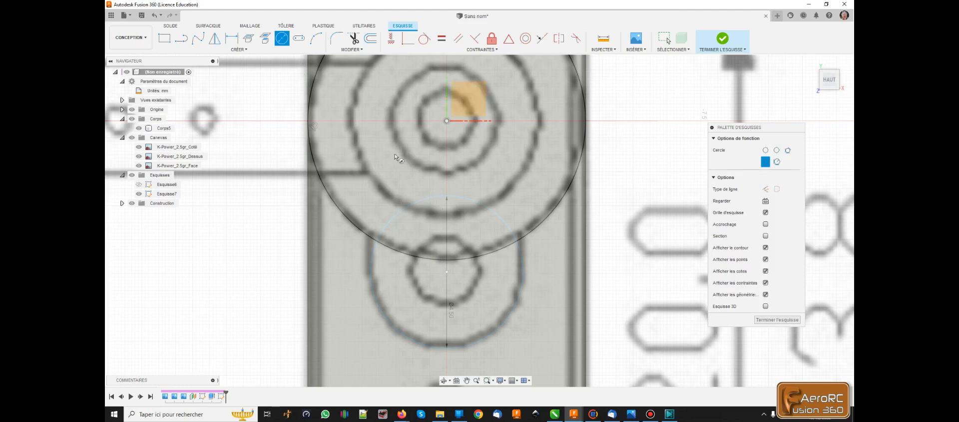
scroll(344, 154, down, 2)
scroll(360, 234, up, 4)
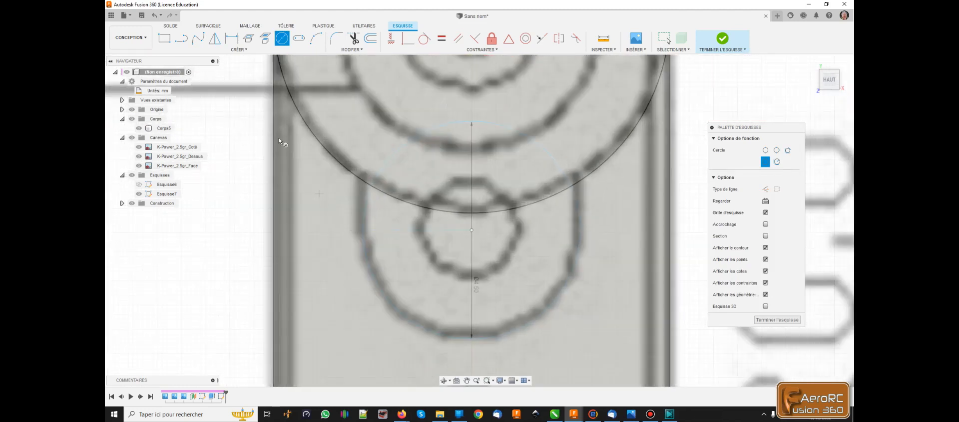
click(183, 38)
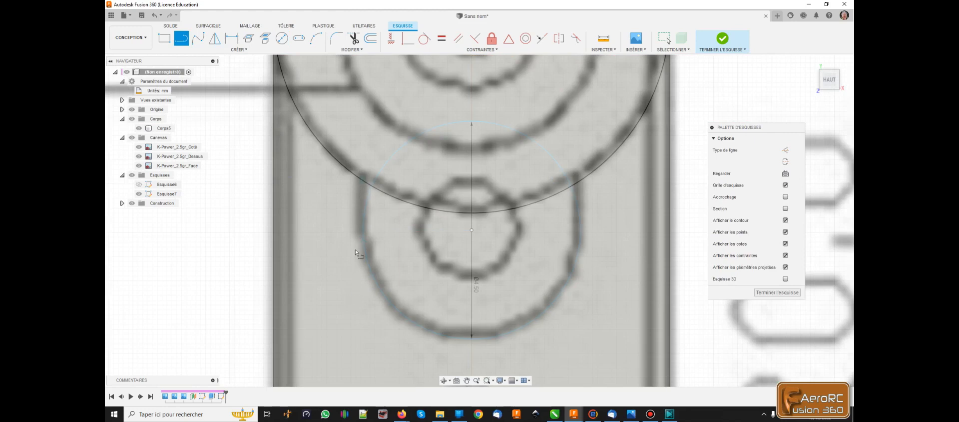
click(349, 140)
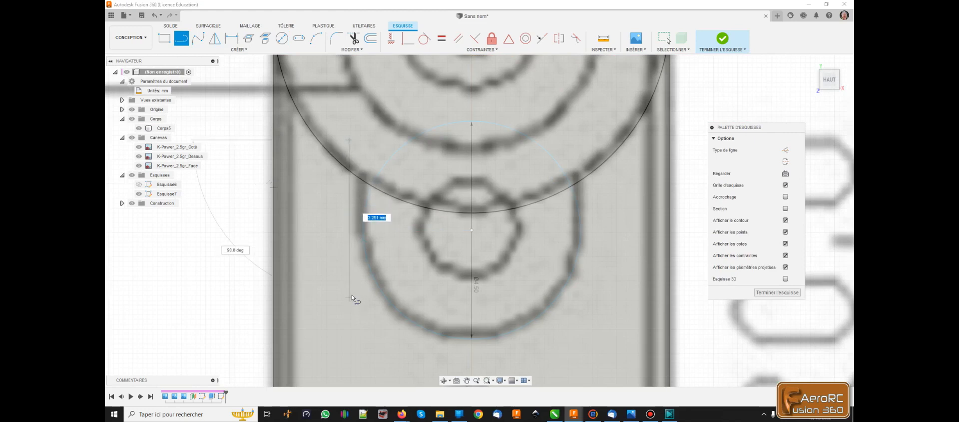
click(349, 295)
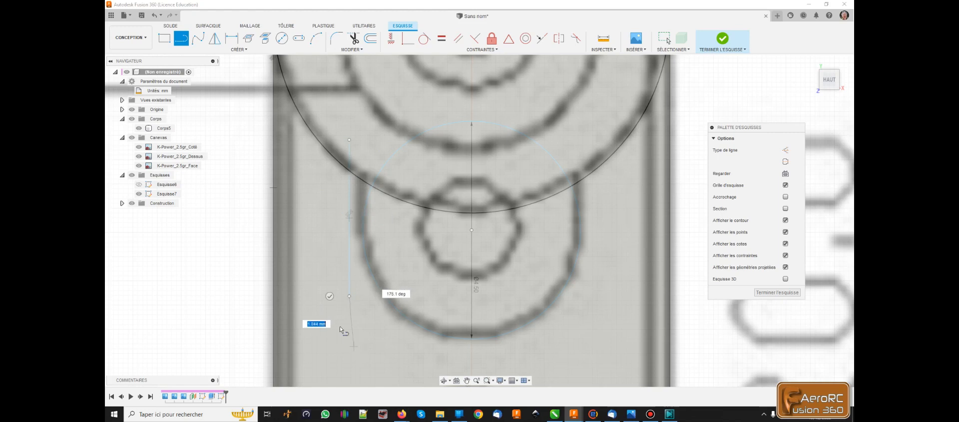
key(Escape)
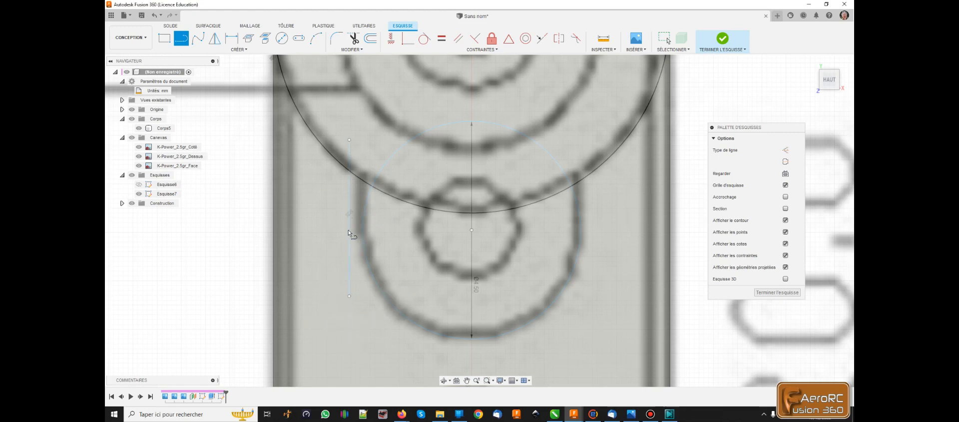
click(425, 38)
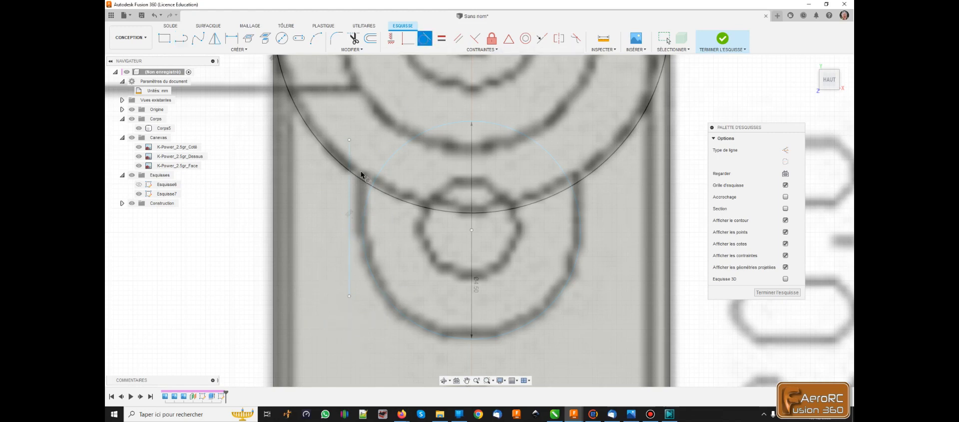
click(350, 230)
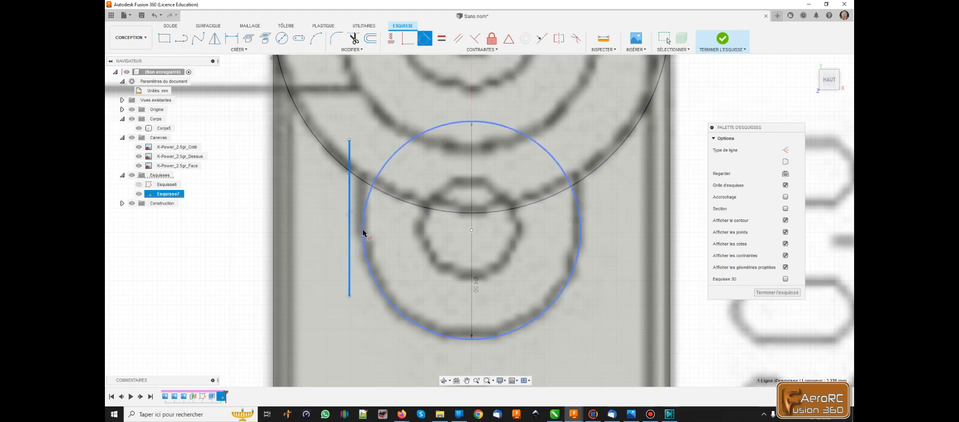
click(363, 233)
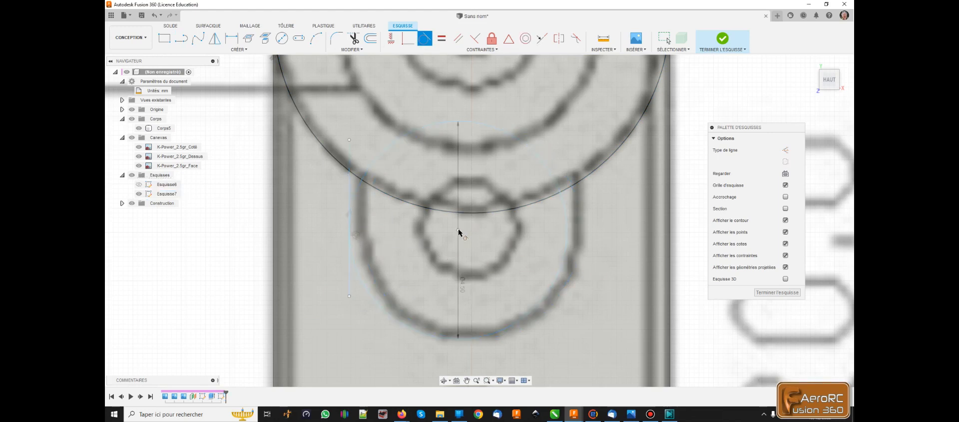
Align the 4.5 mm circle's centre vertically with the origin.
scroll(491, 248, down, 3)
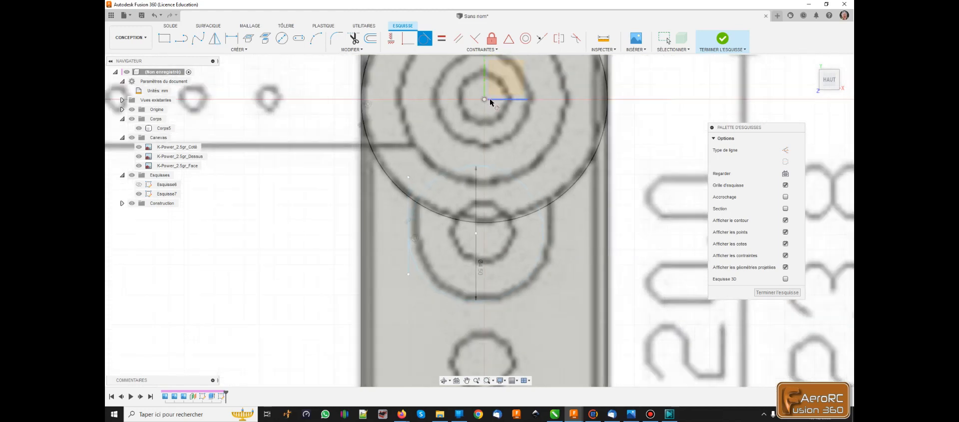
click(391, 38)
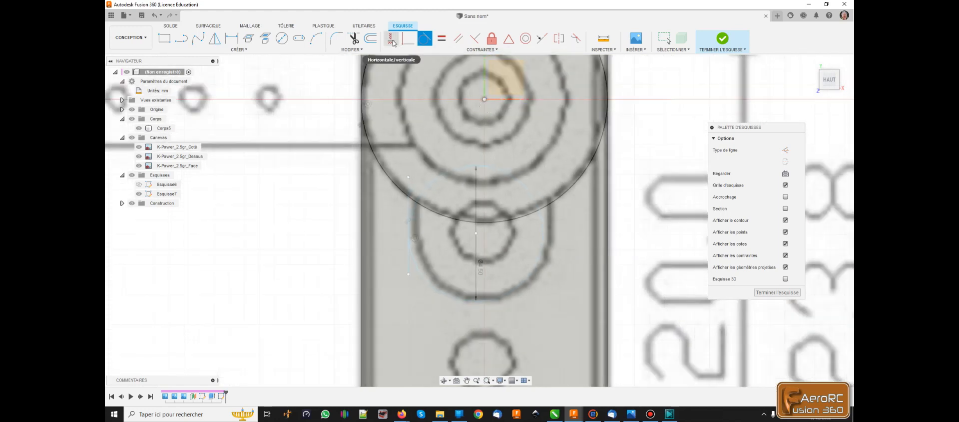
click(477, 232)
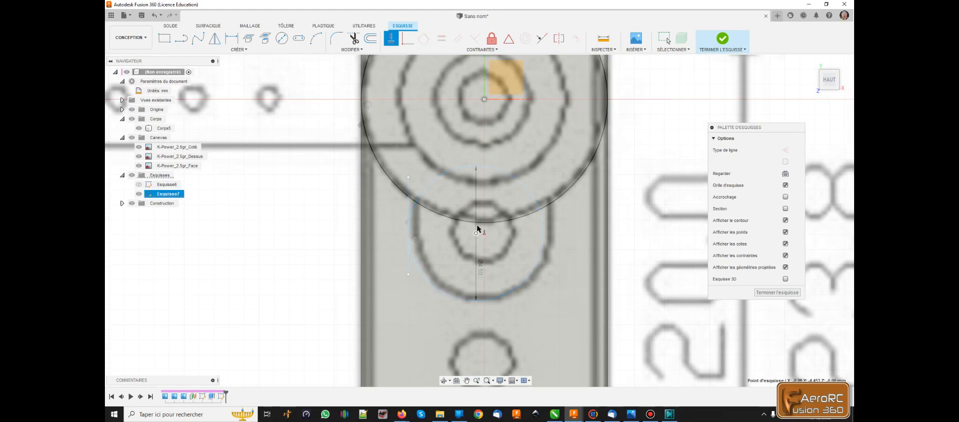
click(484, 99)
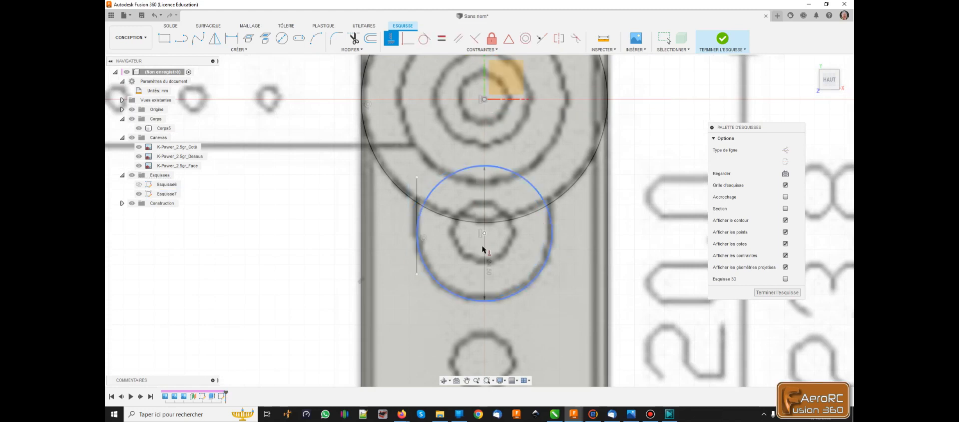
Draw a second vertical line on the opposite side of the 4.5 mm circle and make it tangent to the circle.
click(186, 40)
click(560, 169)
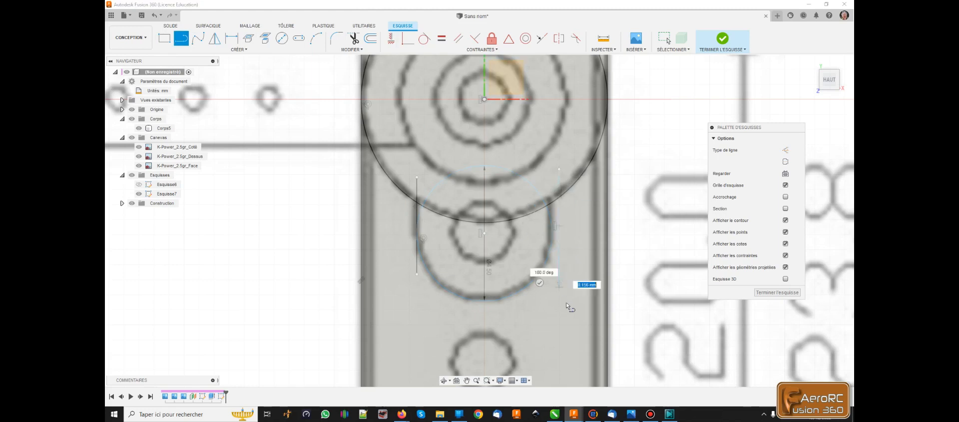
click(539, 283)
click(425, 38)
click(553, 228)
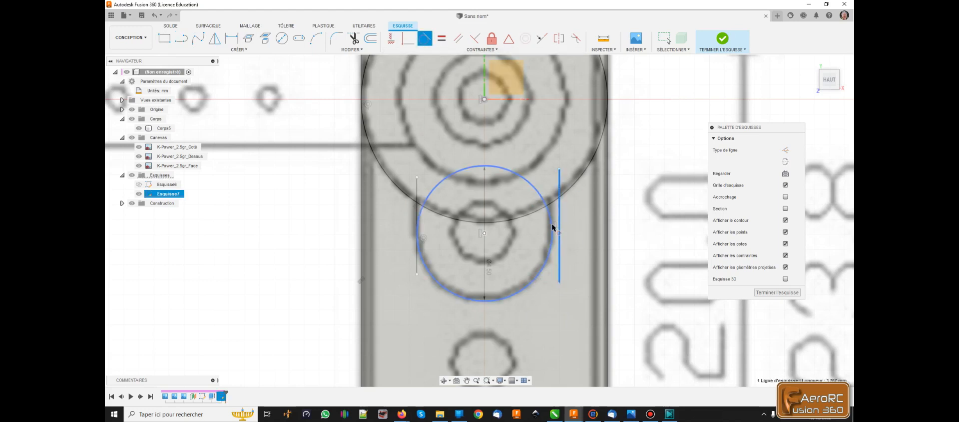
click(554, 230)
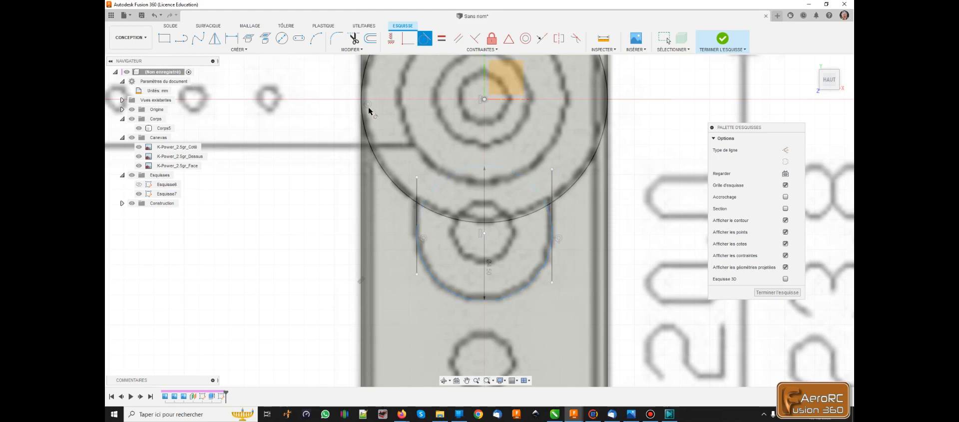
Trim the overlapping inner arcs of both circles and the surplus ends of the tangent lines to leave a keyhole-shaped housing outline.
click(353, 39)
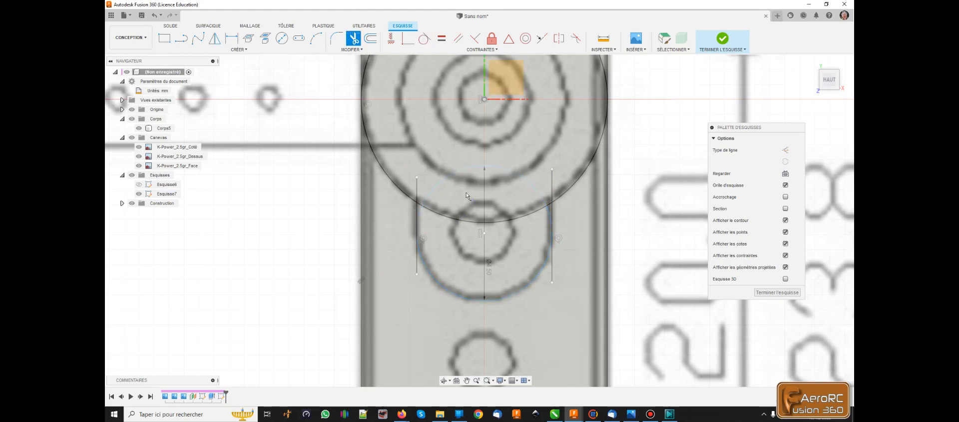
click(469, 176)
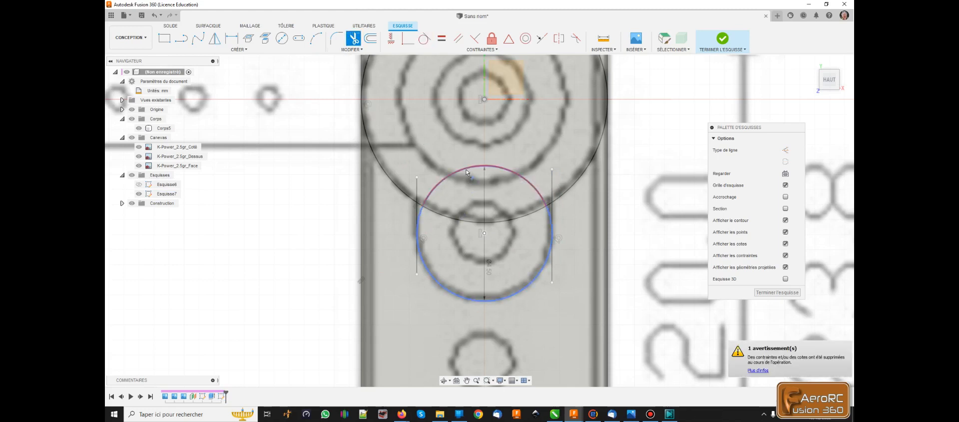
click(447, 219)
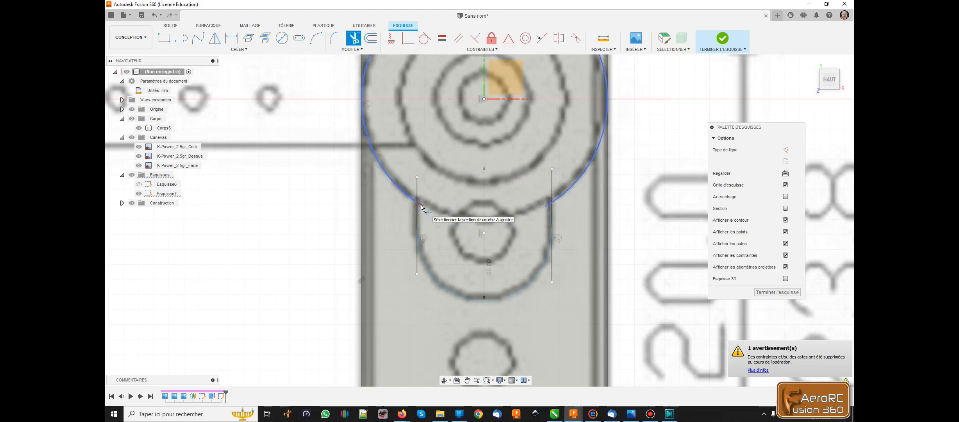
click(421, 208)
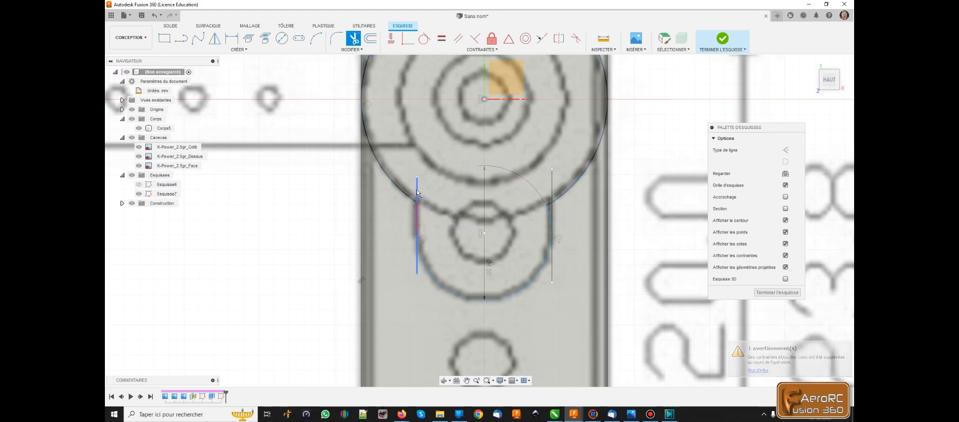
click(423, 191)
click(418, 268)
click(550, 181)
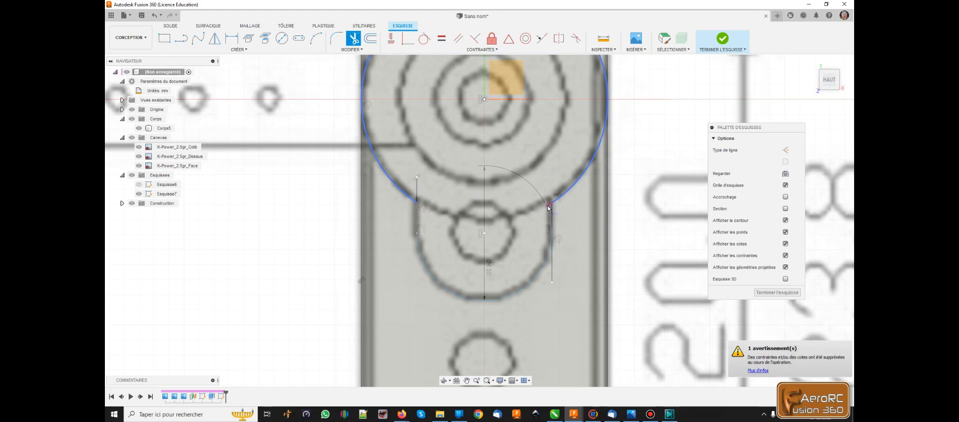
click(551, 270)
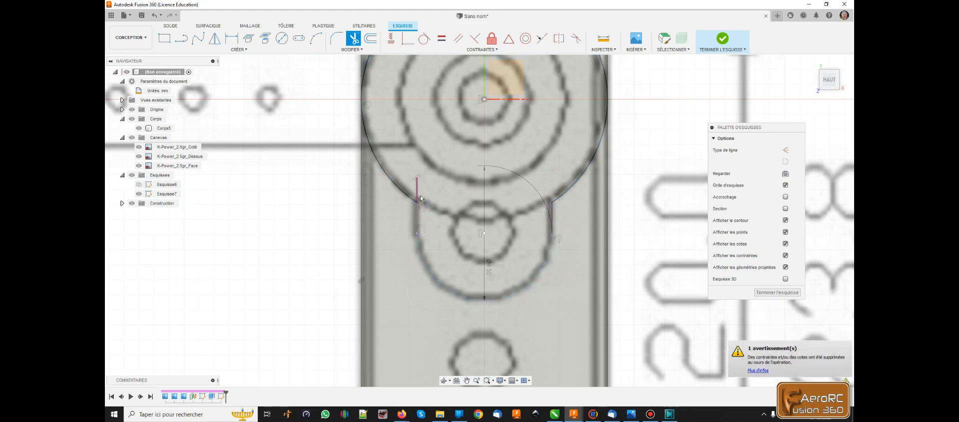
scroll(420, 198, up, 4)
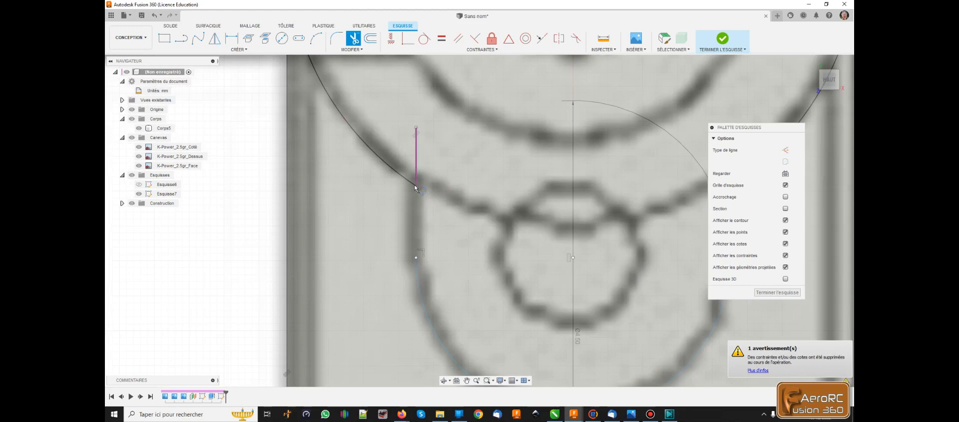
click(417, 146)
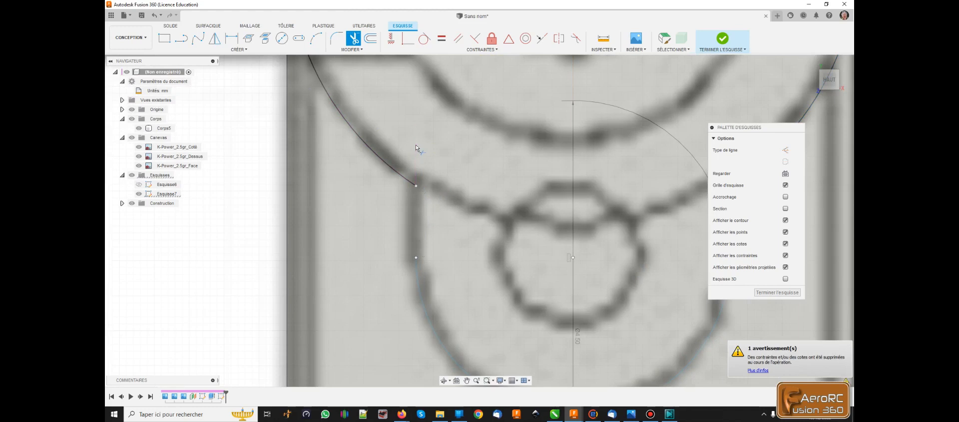
Redraw the missing straight side between the lobe arc's end and the large arc's end on the servo arm's side, and finish the sketch.
click(184, 40)
click(417, 257)
click(416, 185)
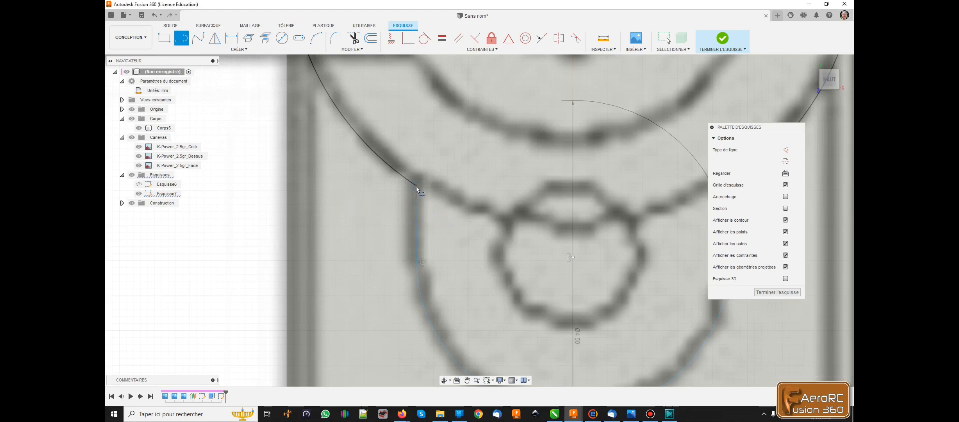
scroll(332, 180, down, 3)
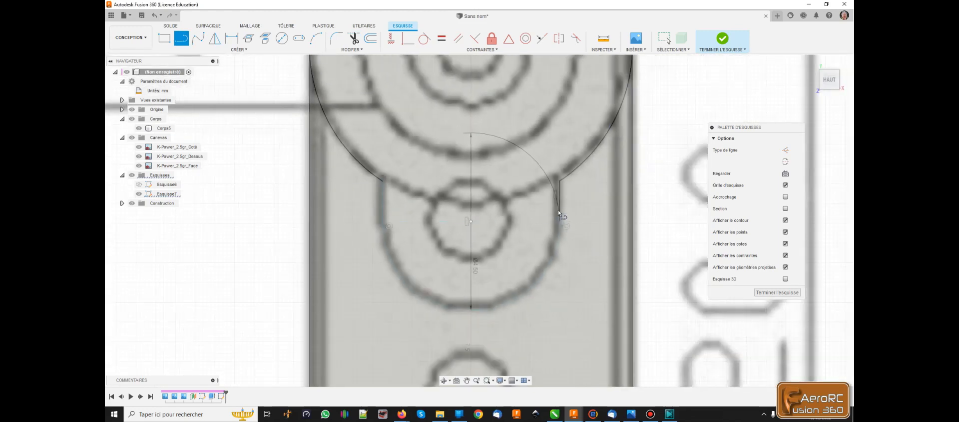
key(Escape)
shift+middle_drag(584, 205, 561, 188)
click(766, 294)
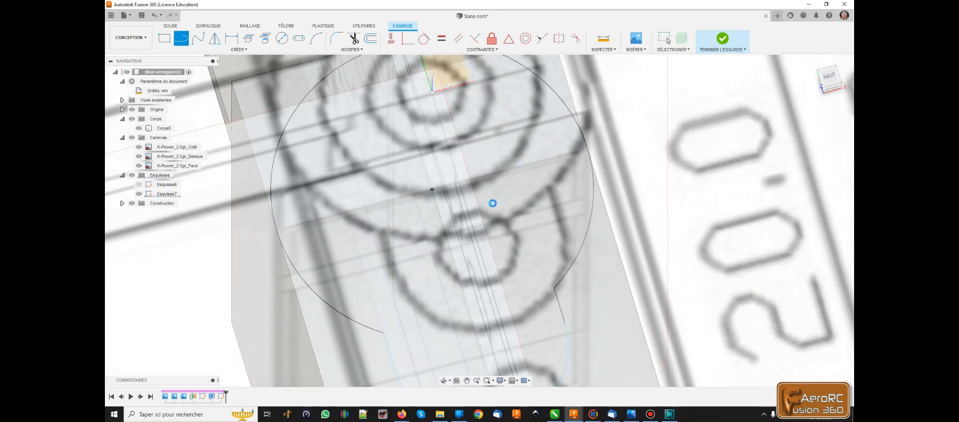
Extrude the keyhole-shaped housing outline upward about 2.5 mm from the case top, matching the housing height on the side-view canvas.
scroll(494, 203, down, 5)
mouse_move(532, 258)
shift+middle_down()
mouse_move(477, 223)
mouse_move(481, 234)
shift+middle_up()
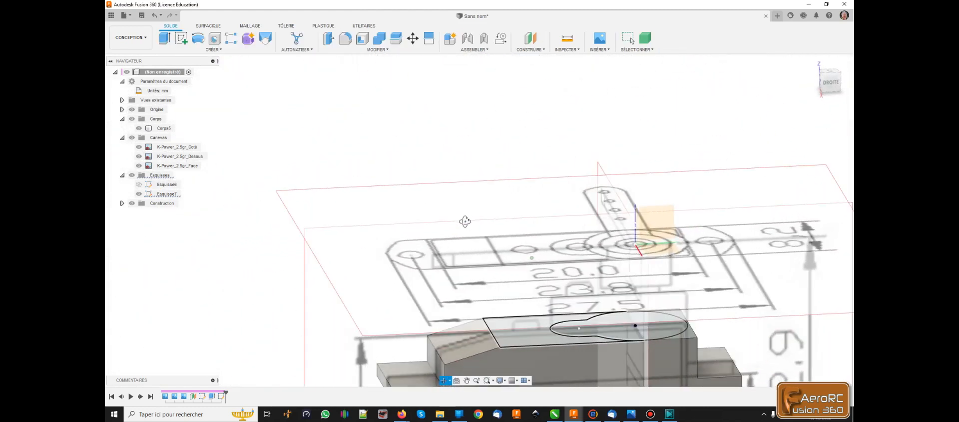
click(614, 337)
click(165, 37)
shift+middle_drag(573, 323, 603, 284)
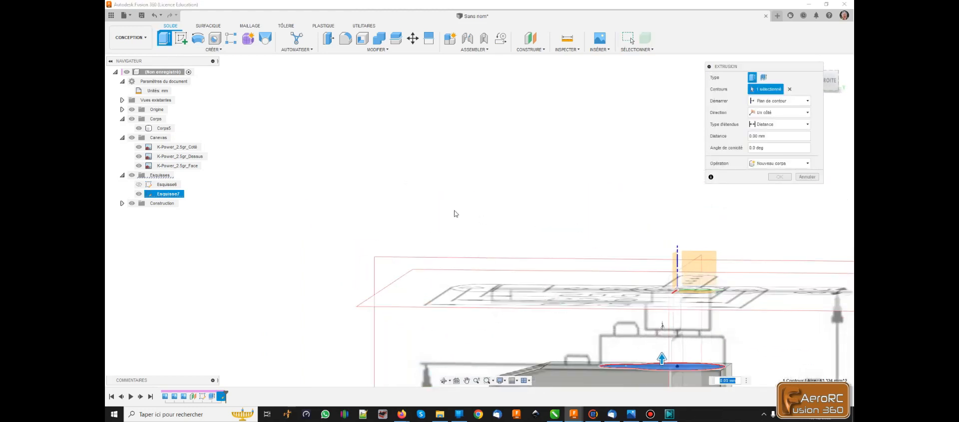
scroll(433, 201, down, 3)
shift+middle_drag(589, 322, 641, 296)
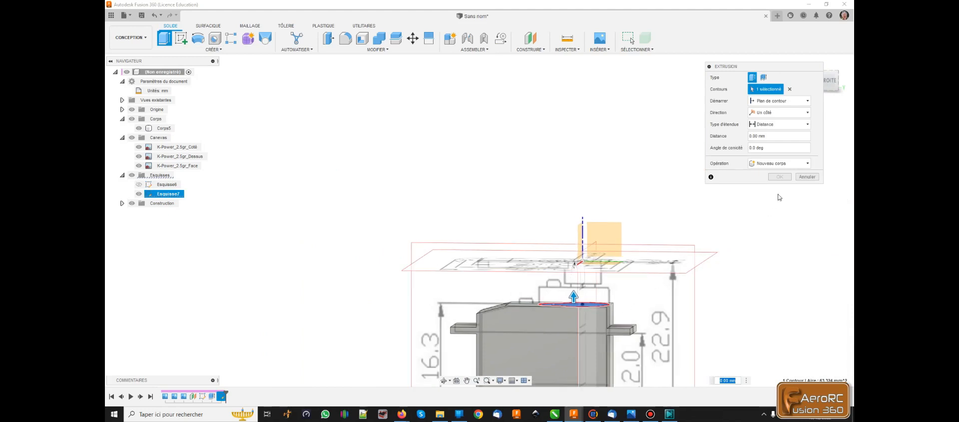
click(831, 81)
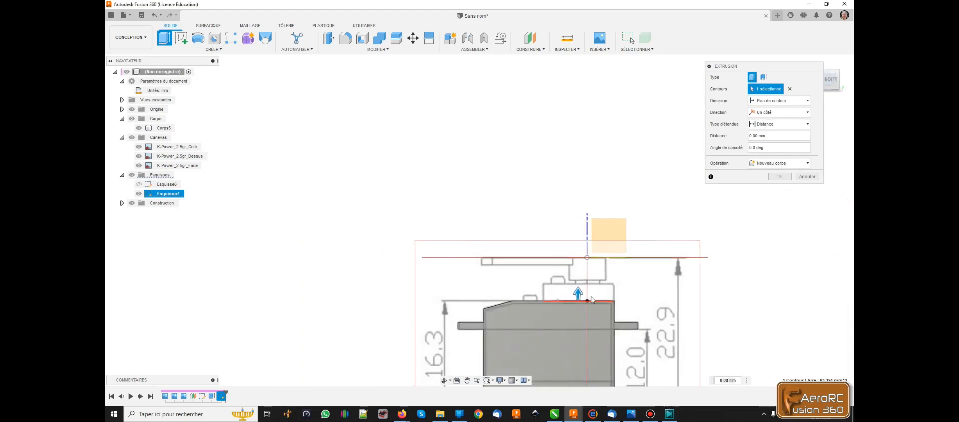
scroll(578, 300, up, 3)
scroll(577, 299, up, 2)
drag(570, 298, 567, 255)
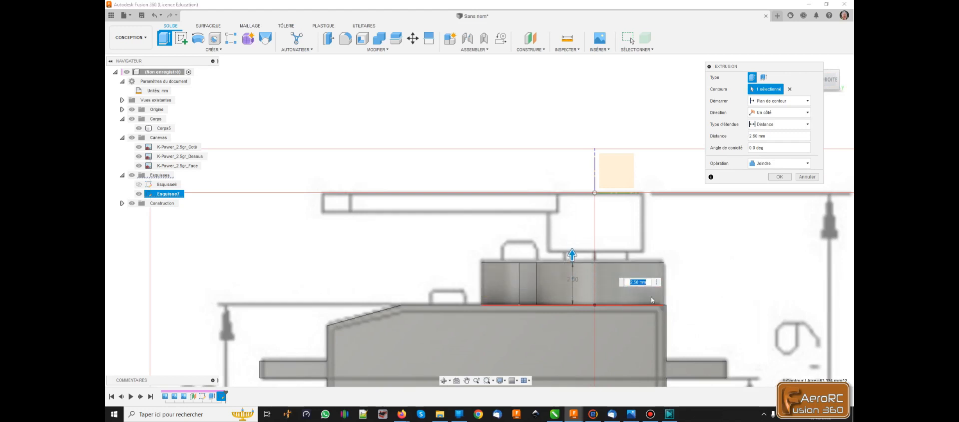
Set the housing extrusion distance to 2.6 mm and join it to the servo case.
scroll(590, 275, down, 1)
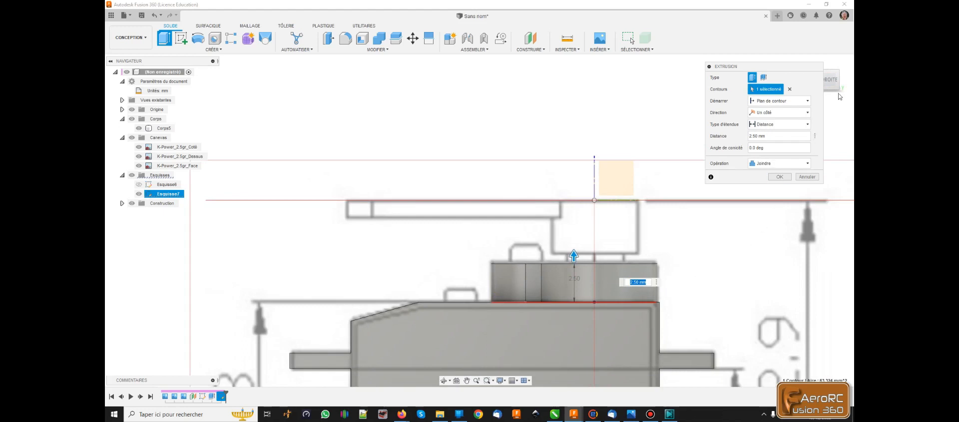
scroll(583, 283, up, 3)
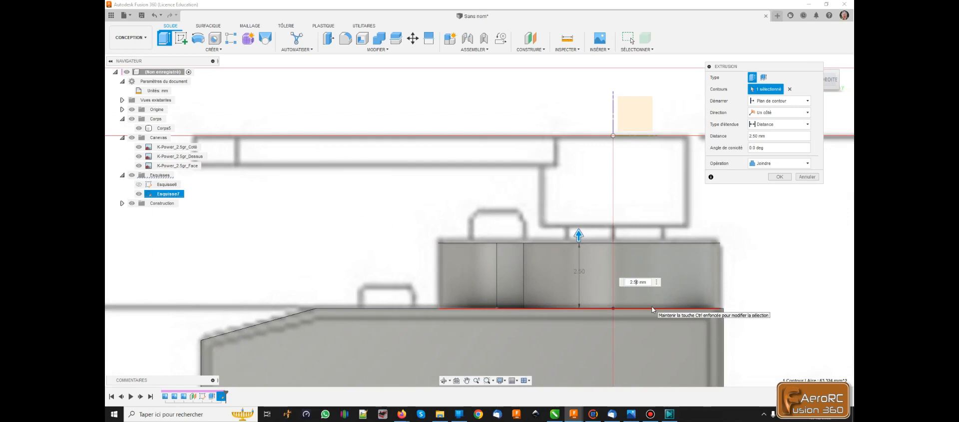
key(Return)
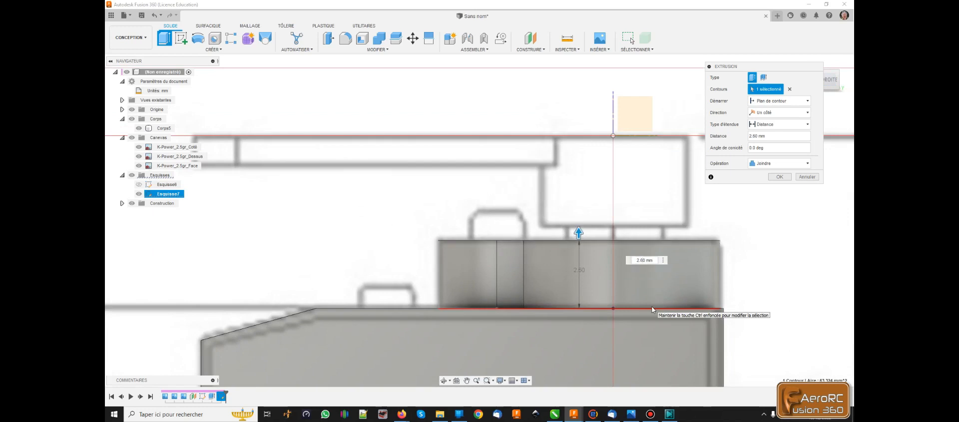
click(778, 181)
scroll(376, 258, down, 4)
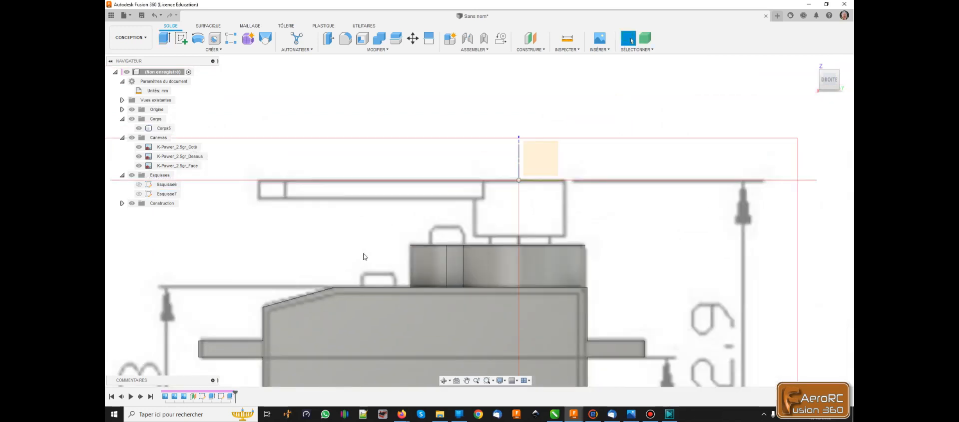
Sketch a 3.2 mm diameter circle centred on the origin on the gear housing's top face and finish the sketch.
shift+middle_drag(376, 258, 383, 257)
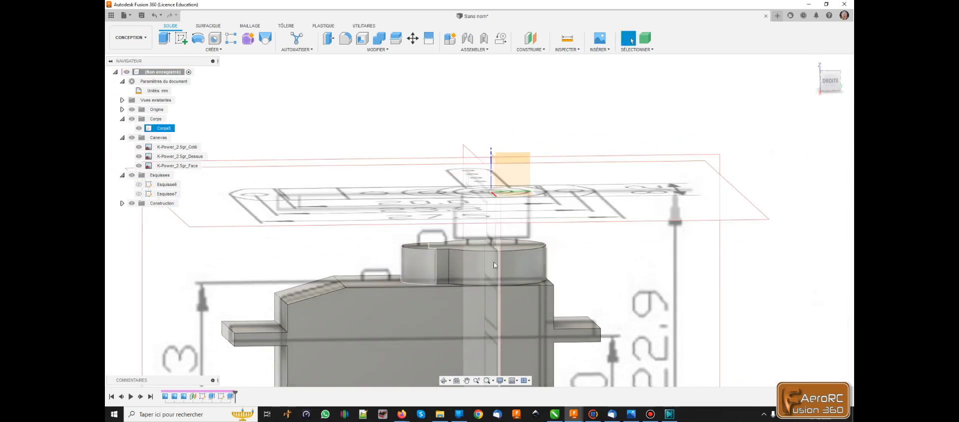
click(472, 247)
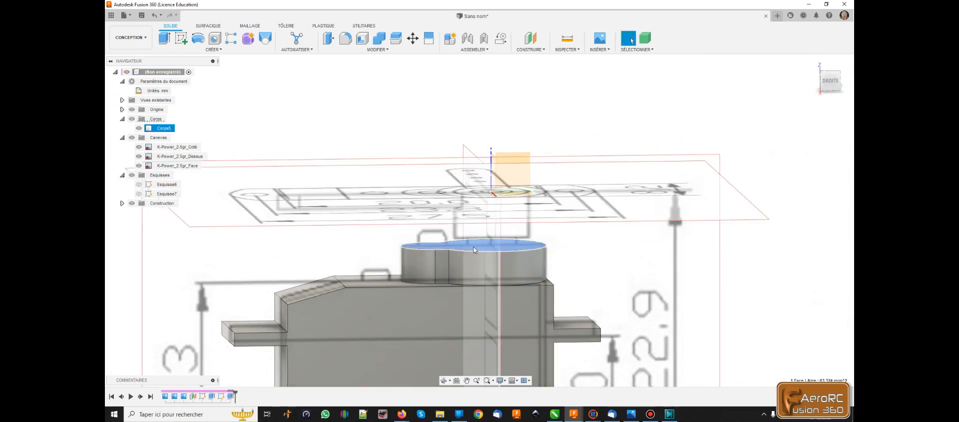
click(180, 40)
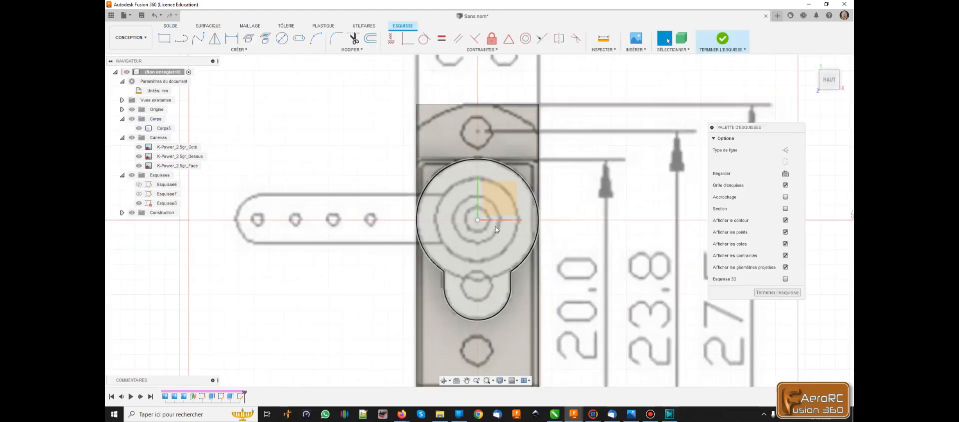
scroll(496, 229, up, 2)
click(281, 39)
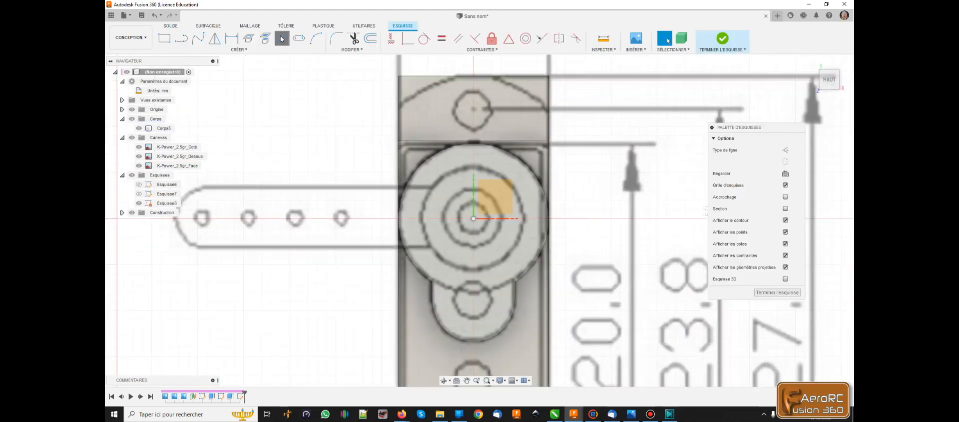
click(474, 218)
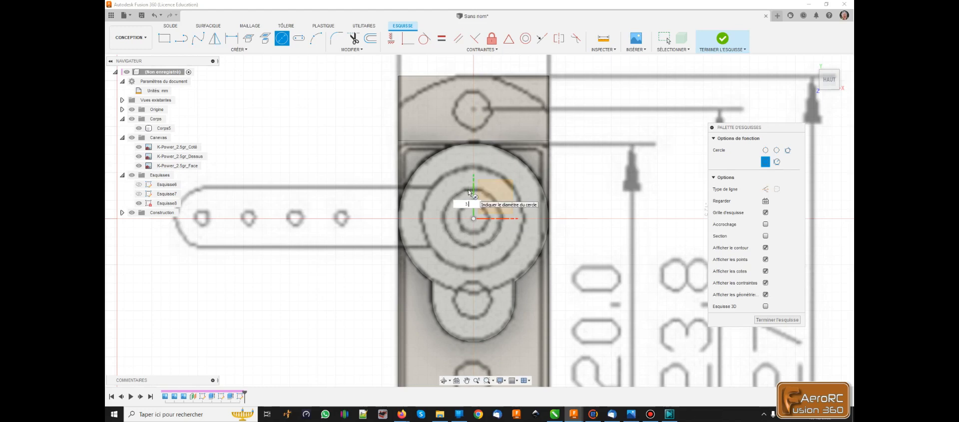
text(.2)
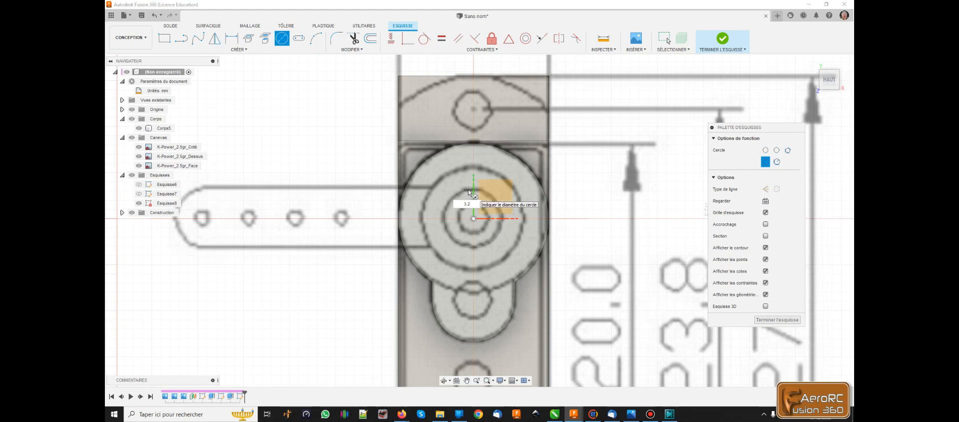
key(Return)
key(Escape)
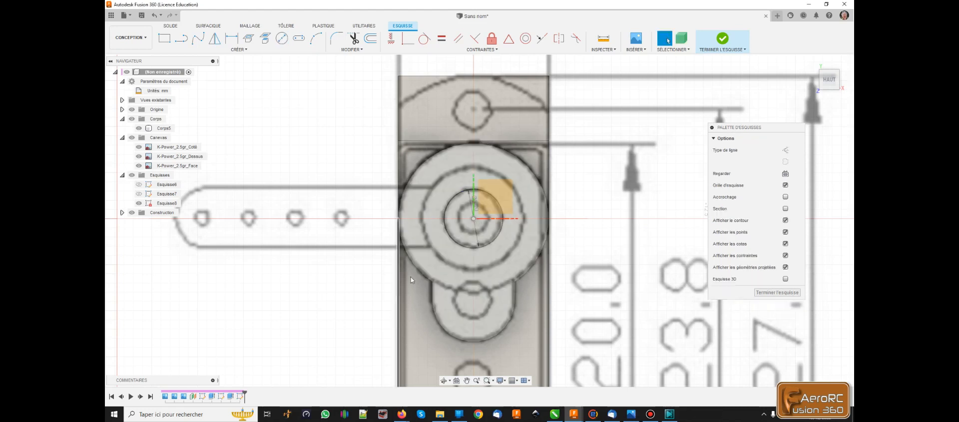
scroll(389, 283, down, 1)
shift+middle_drag(389, 283, 333, 212)
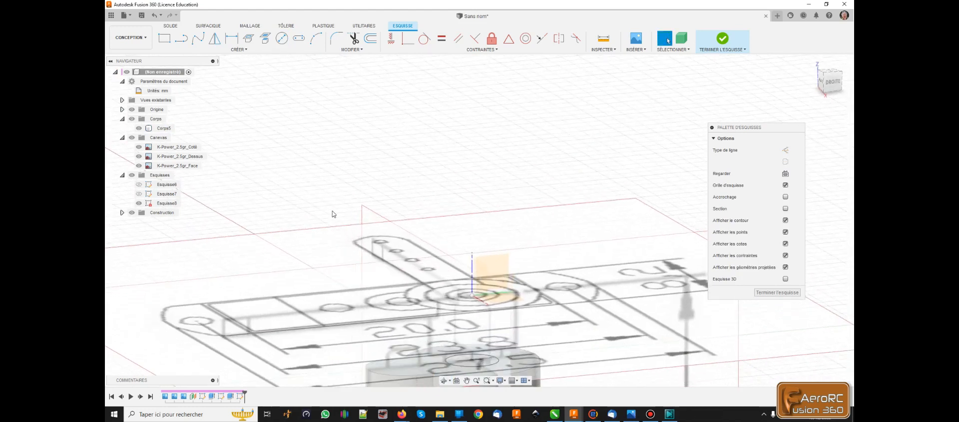
scroll(332, 211, down, 2)
click(778, 292)
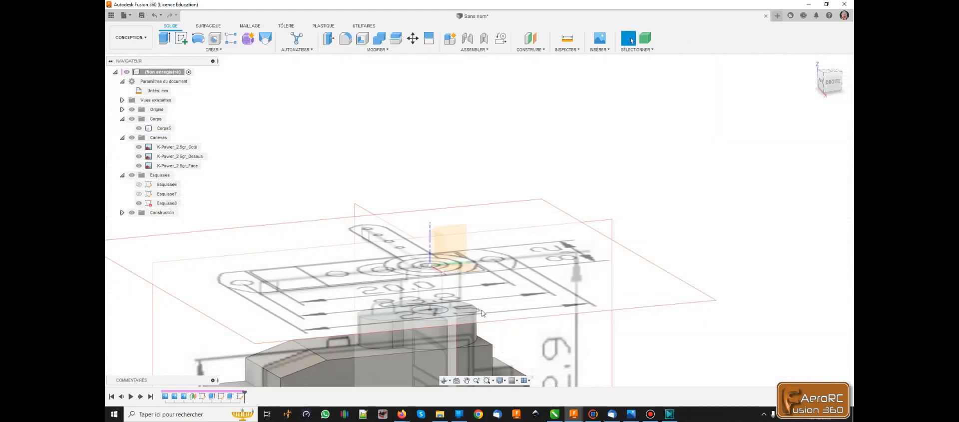
Extrude the 3.2 mm circle 3 mm upward as the output shaft, joined to the housing.
click(429, 313)
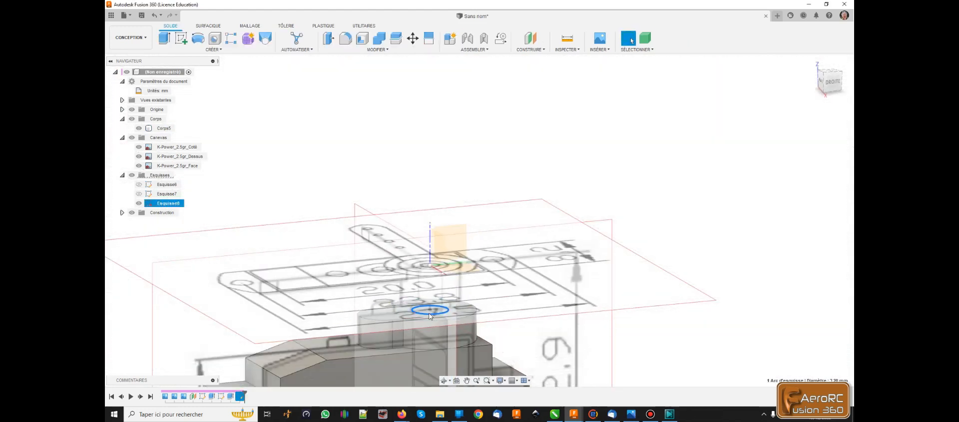
click(165, 37)
click(834, 82)
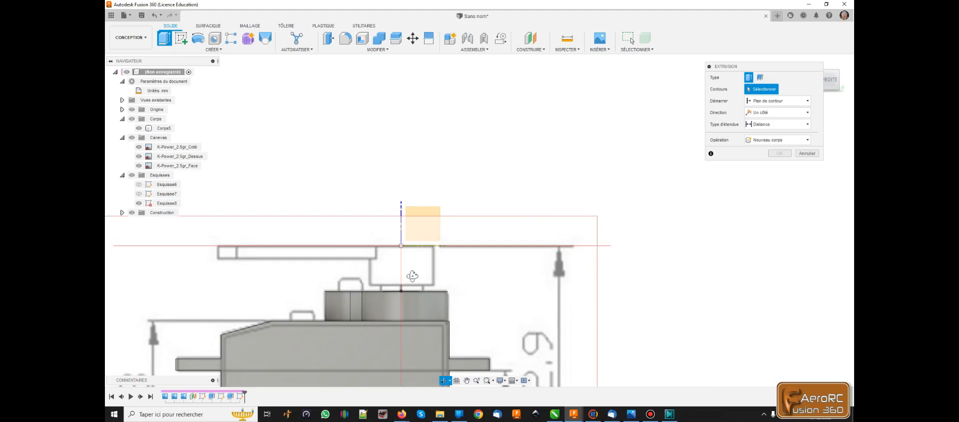
shift+middle_drag(413, 276, 413, 286)
click(408, 293)
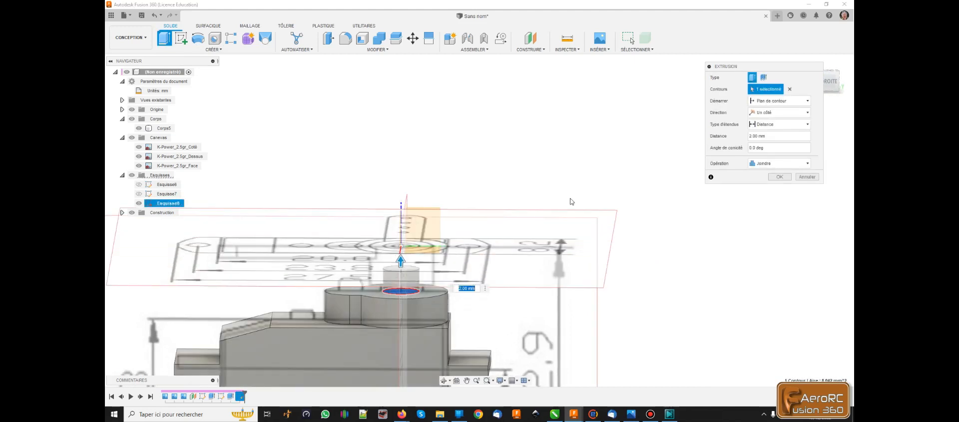
click(830, 82)
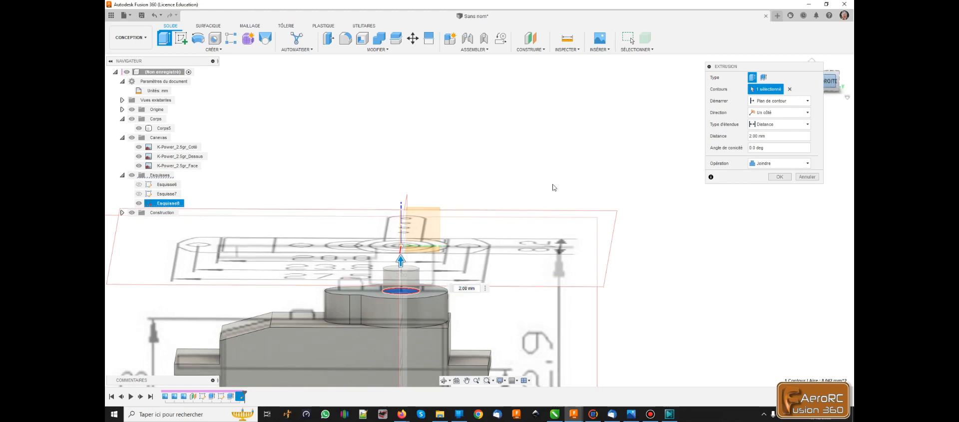
drag(404, 241, 404, 231)
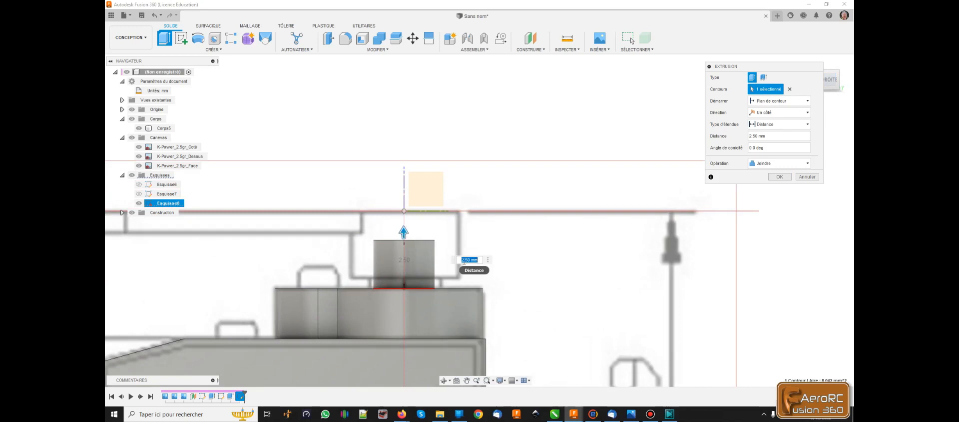
key(Return)
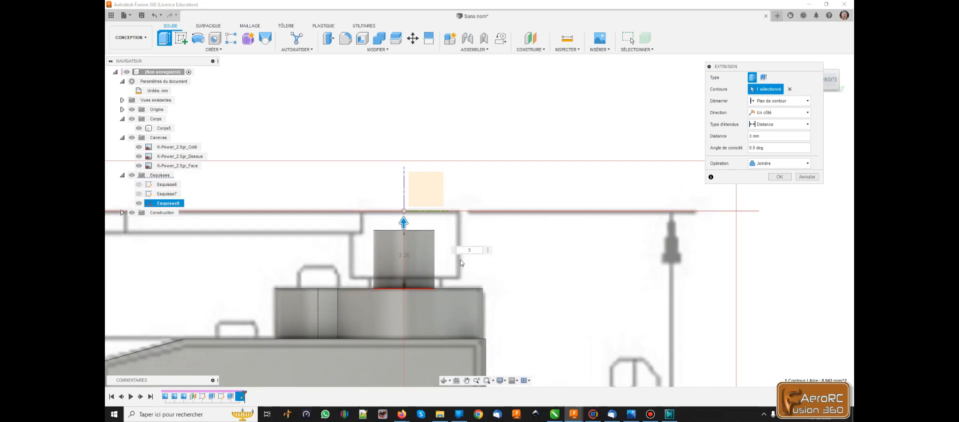
key(Return)
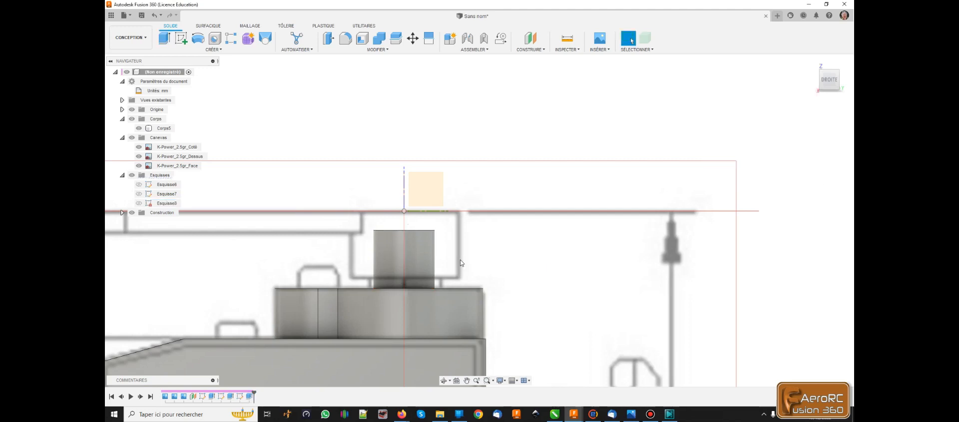
Examine the servo body, gear housing and output shaft from several angles against the reference canvases.
scroll(460, 259, down, 6)
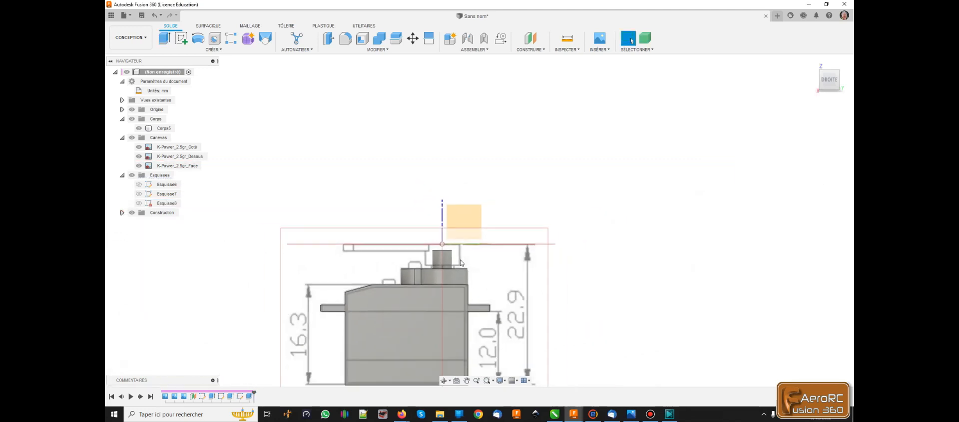
shift+middle_drag(513, 206, 523, 203)
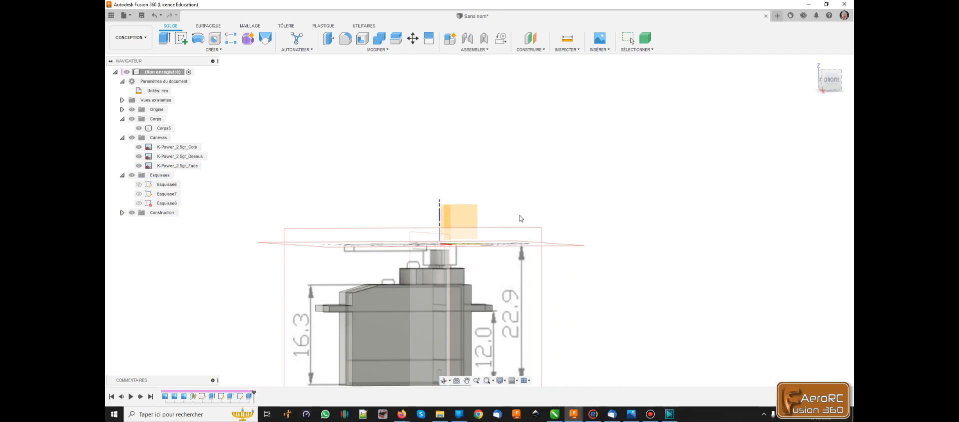
scroll(441, 258, up, 1)
scroll(439, 257, up, 4)
mouse_move(439, 242)
shift+middle_down()
mouse_move(447, 269)
mouse_move(448, 242)
shift+middle_up()
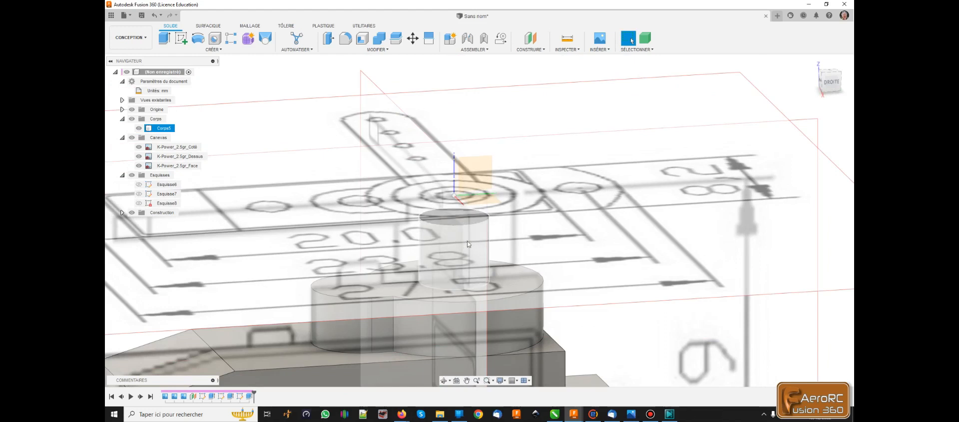
scroll(455, 251, down, 3)
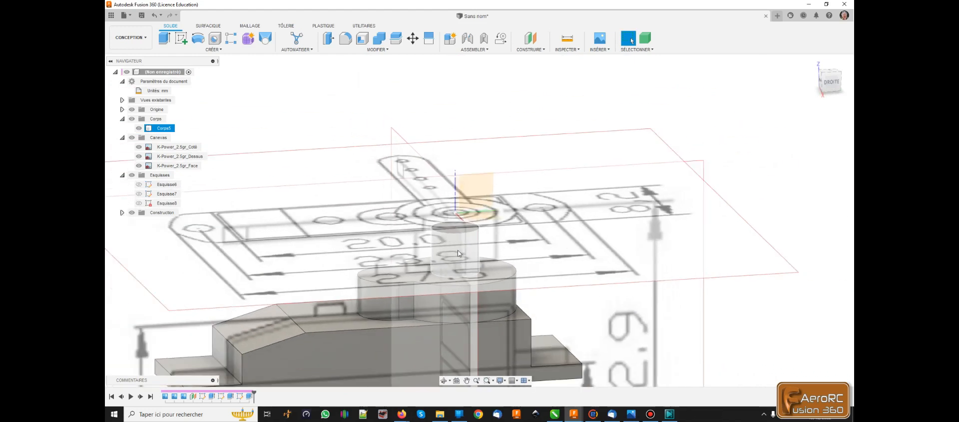
mouse_move(462, 240)
shift+middle_down()
mouse_move(449, 239)
mouse_move(457, 233)
shift+middle_up()
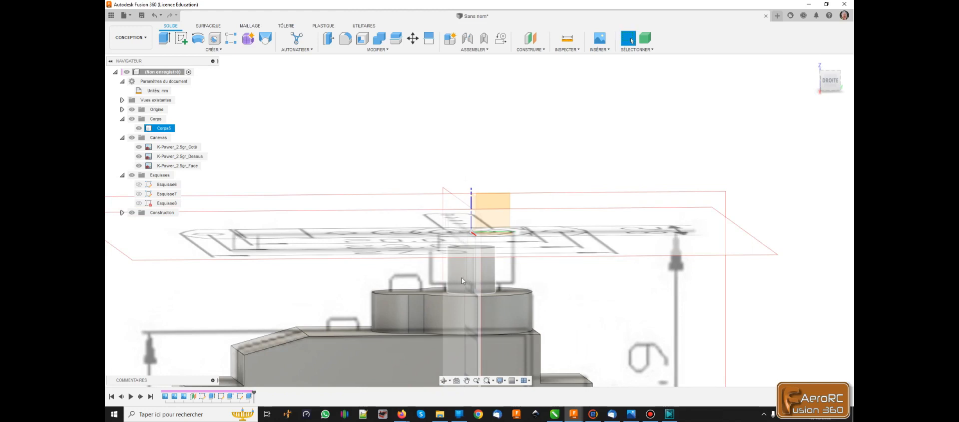
scroll(473, 272, down, 3)
scroll(498, 200, down, 3)
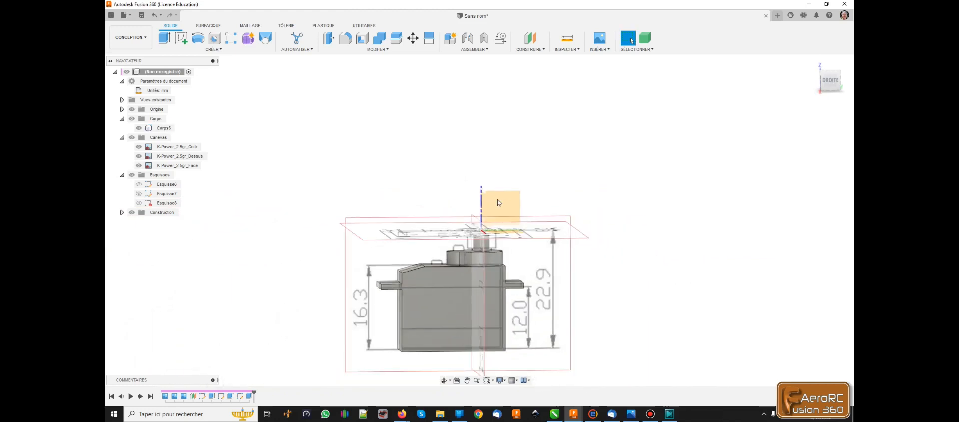
shift+middle_drag(517, 186, 532, 184)
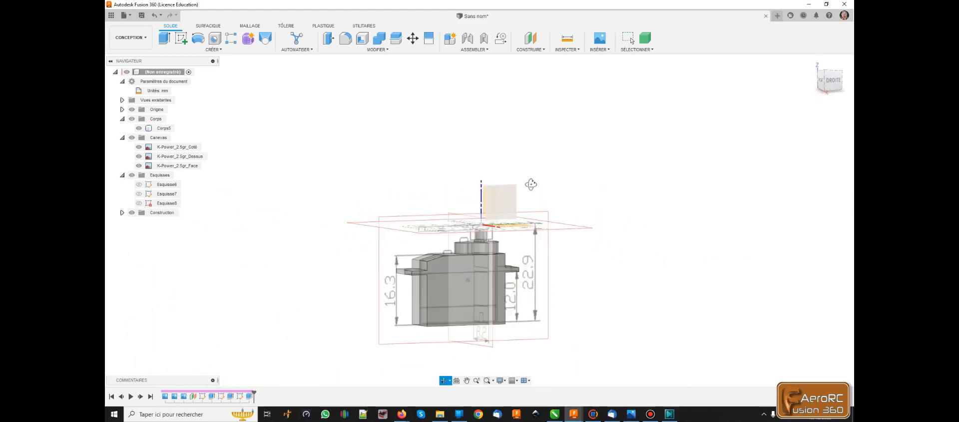
scroll(479, 238, up, 4)
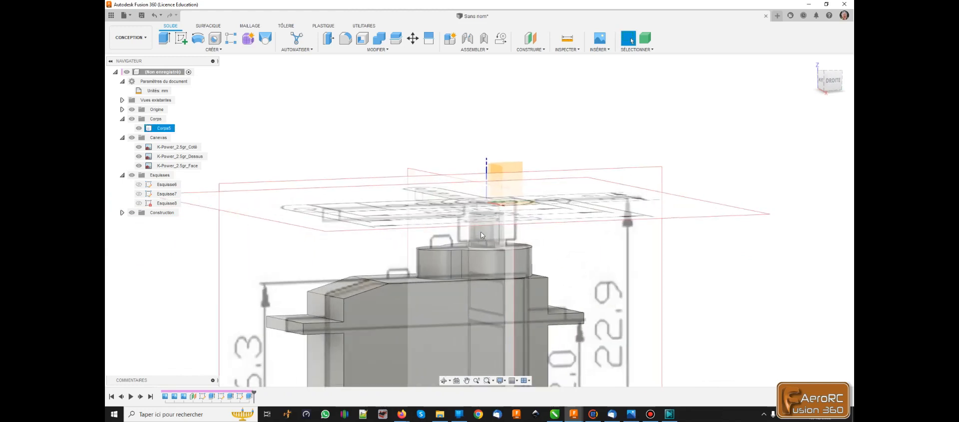
scroll(422, 149, down, 1)
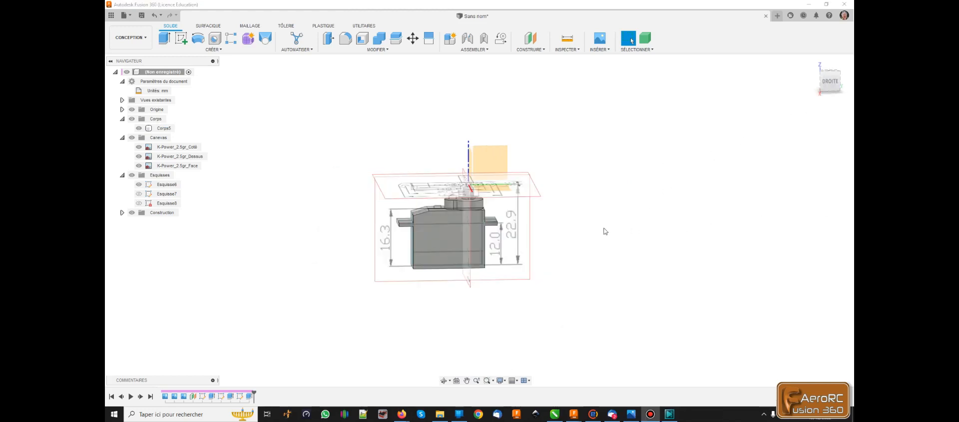
scroll(478, 226, up, 4)
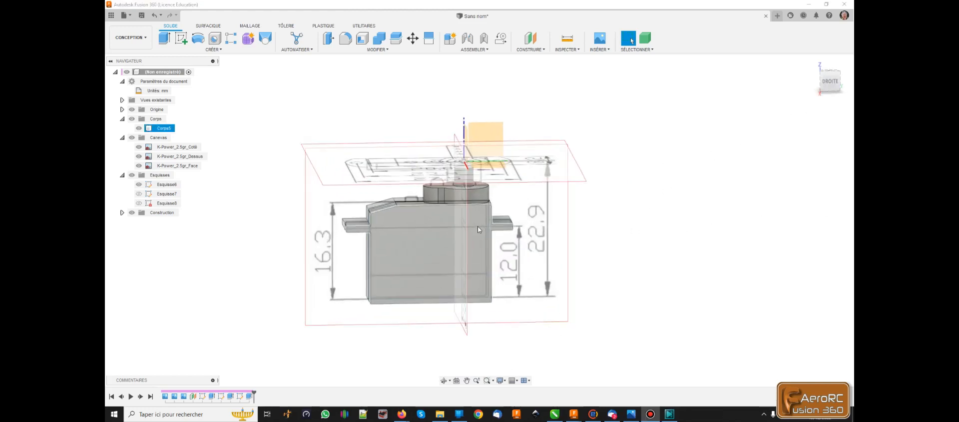
Start a sketch on the upper face of the mounting ear nearest the output shaft.
shift+middle_drag(504, 178, 524, 181)
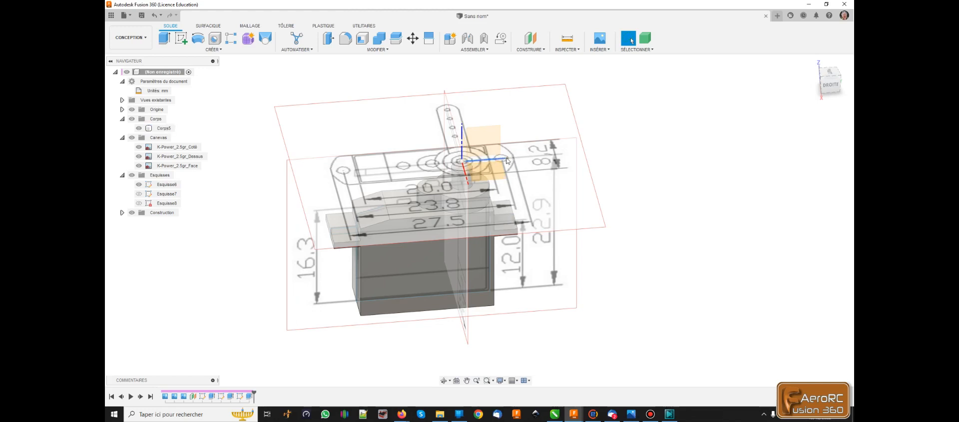
click(507, 227)
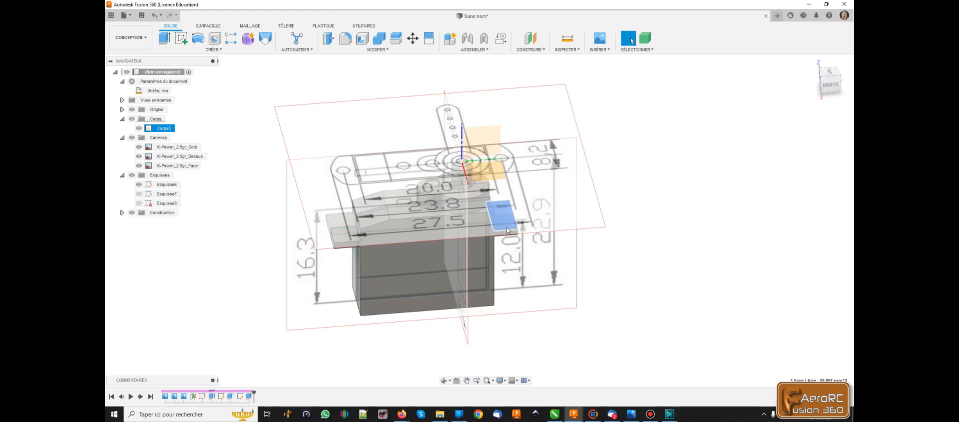
click(182, 40)
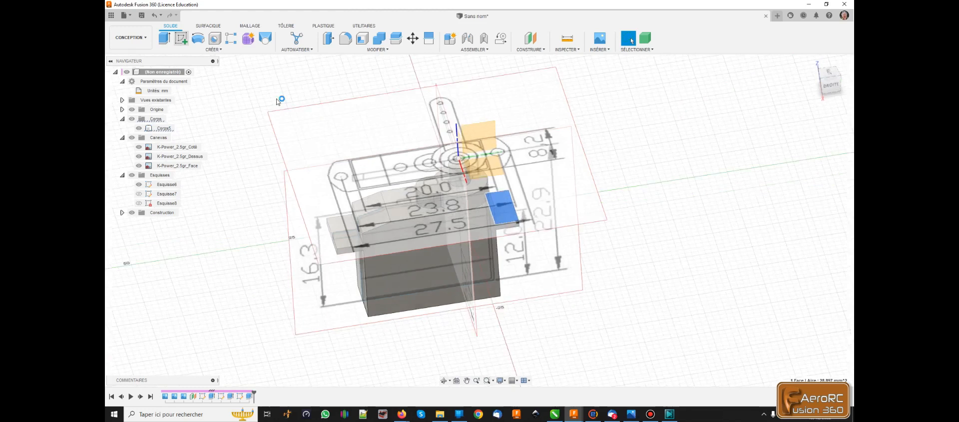
scroll(495, 169, up, 2)
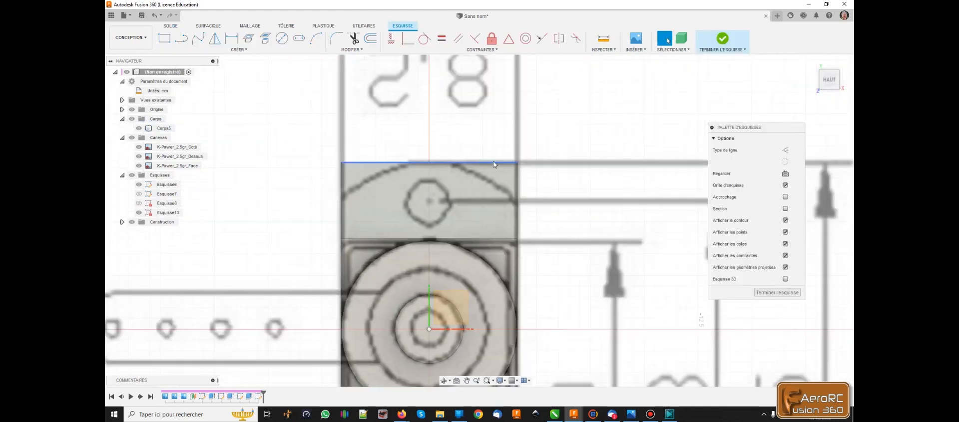
Draw a two-point fit spline from the middle of the ear's outer edge to its side edge, following half of the canvas's rounded outline.
scroll(338, 58, down, 3)
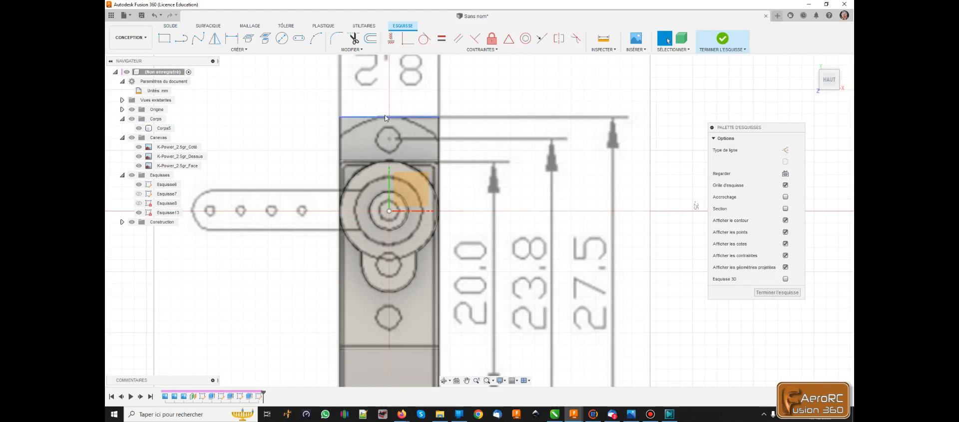
scroll(391, 118, down, 3)
scroll(385, 288, up, 2)
scroll(386, 288, up, 2)
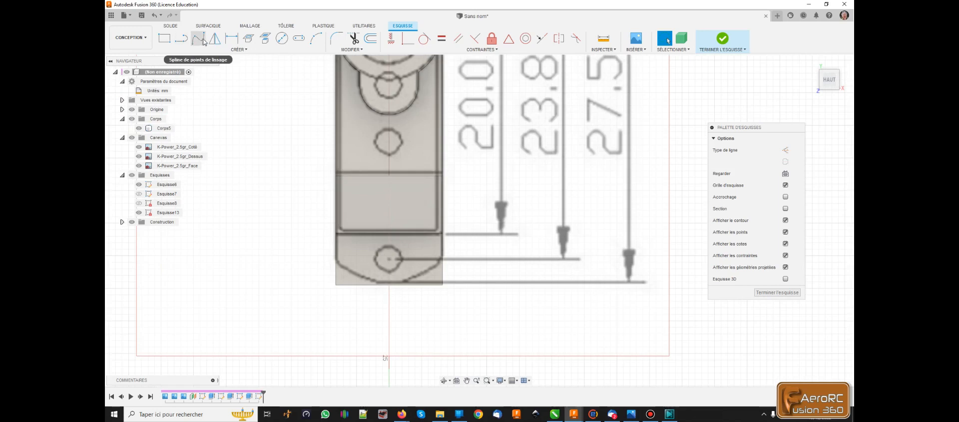
scroll(350, 109, down, 5)
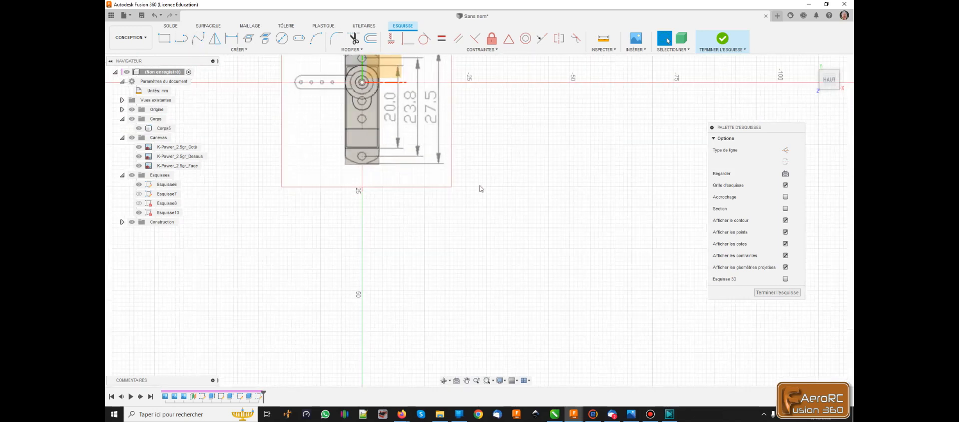
scroll(404, 145, up, 5)
scroll(394, 141, up, 2)
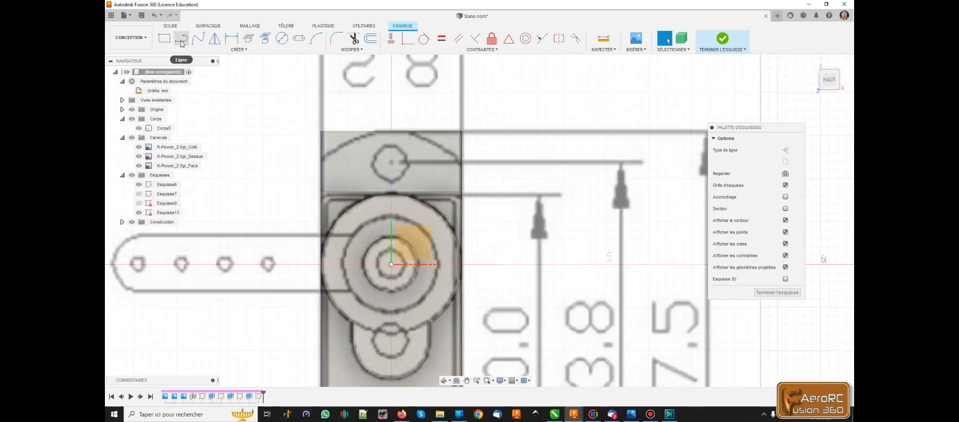
click(198, 39)
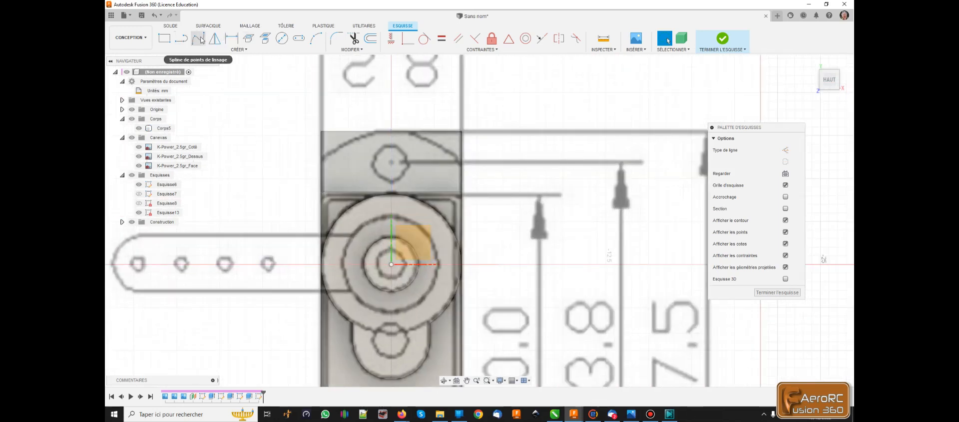
click(392, 131)
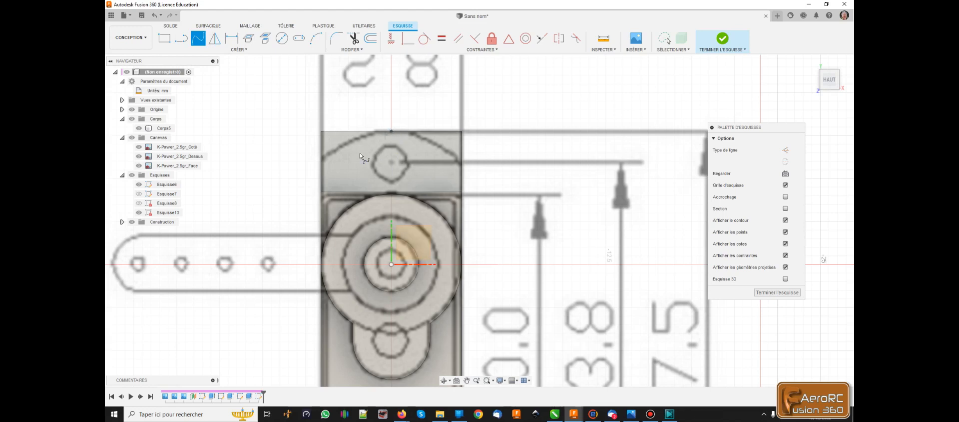
click(321, 159)
click(313, 144)
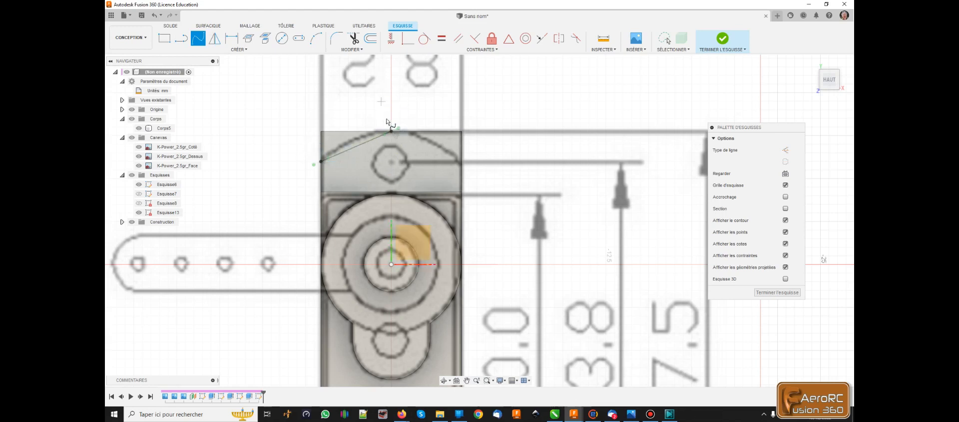
Constrain the spline's tangent handle at the apex to horizontal and adjust the side-end handle so the curve follows the canvas outline.
scroll(388, 121, up, 3)
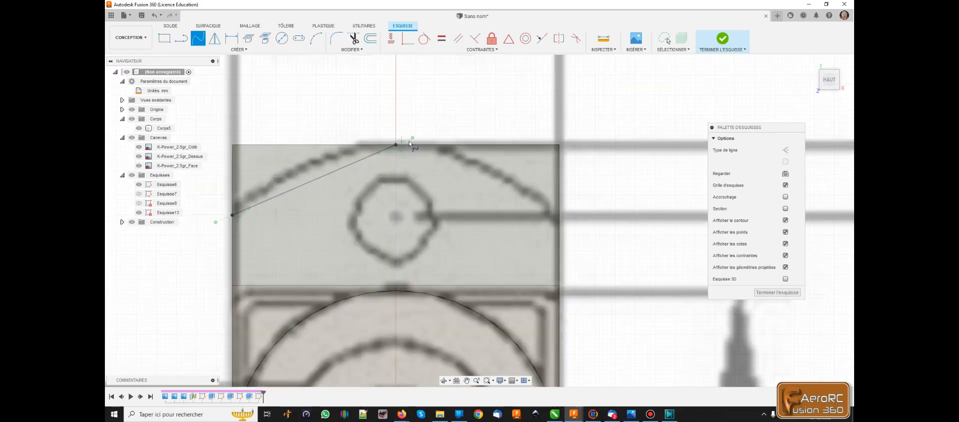
click(393, 39)
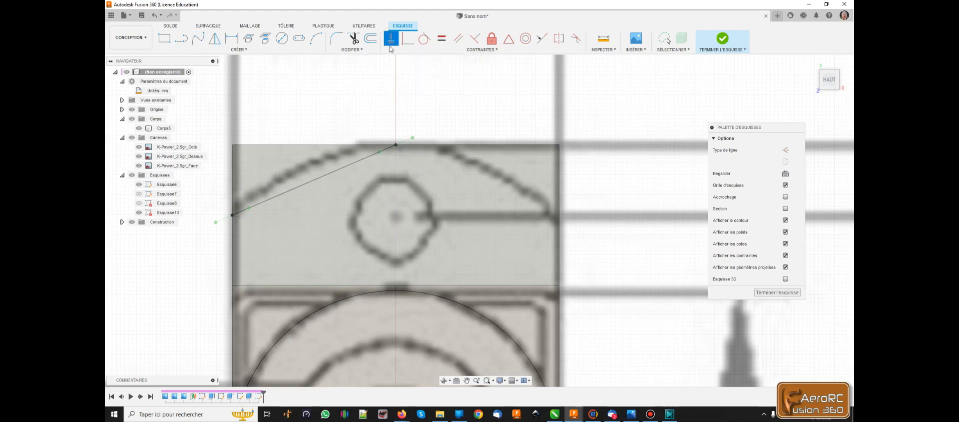
click(409, 143)
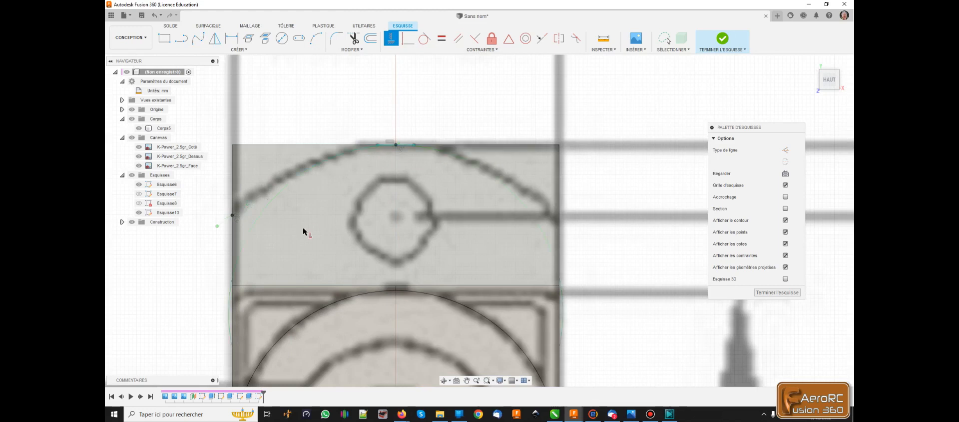
scroll(350, 135, down, 3)
scroll(273, 172, up, 5)
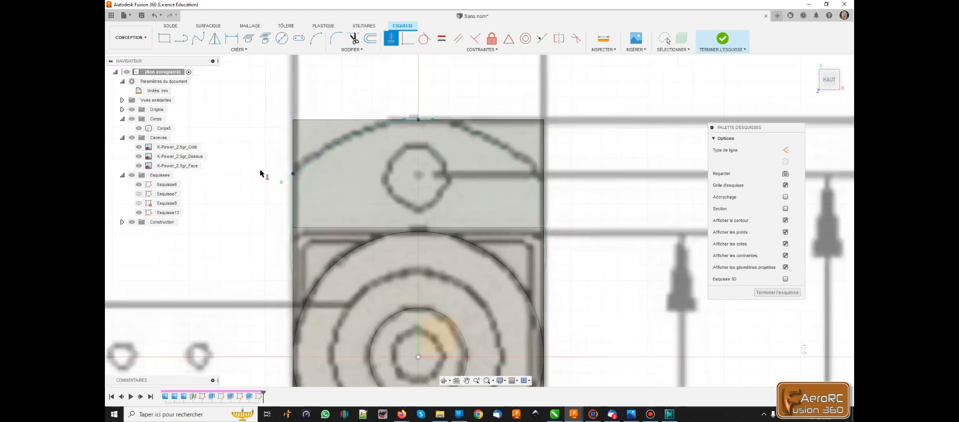
key(Escape)
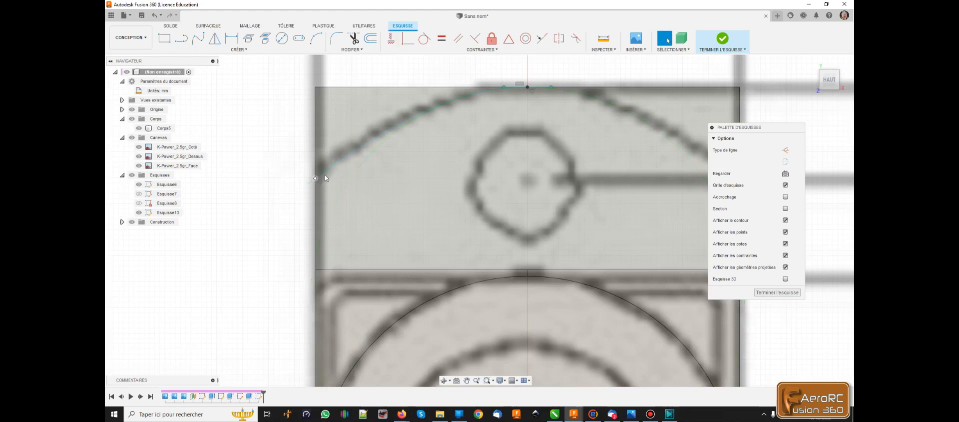
click(321, 176)
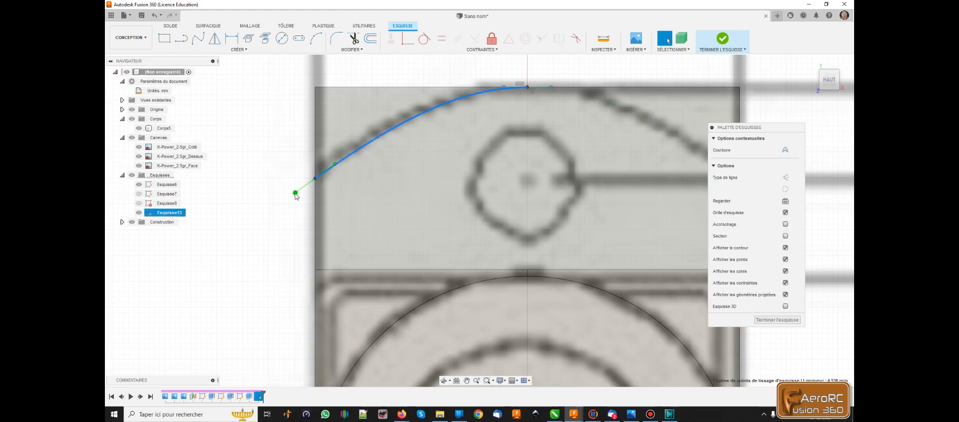
drag(296, 193, 299, 195)
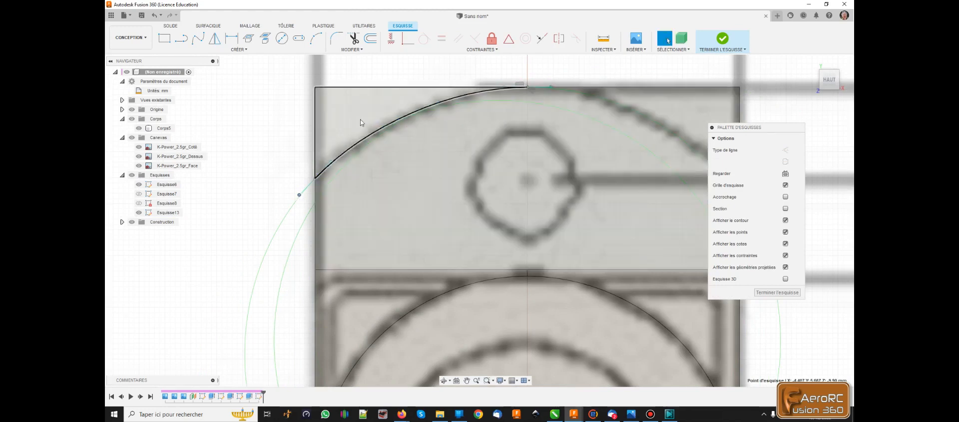
Draw a vertical construction line about 1 mm long from the spline's apex toward the screw hole.
click(182, 38)
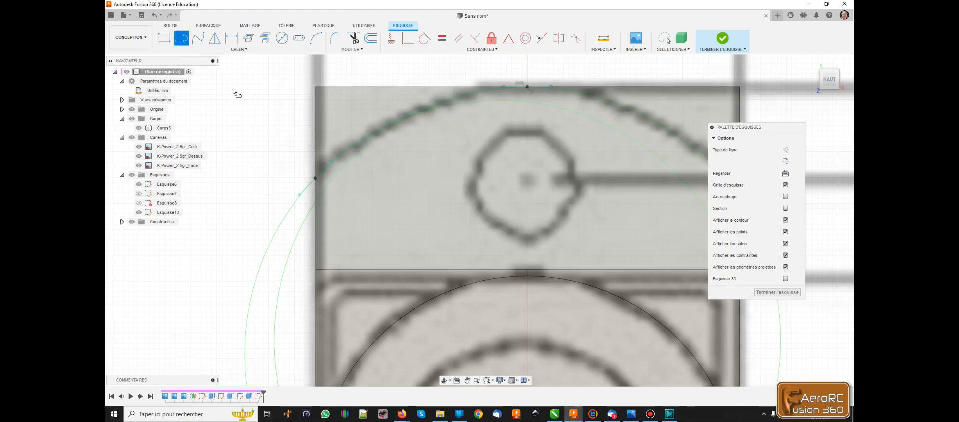
click(527, 88)
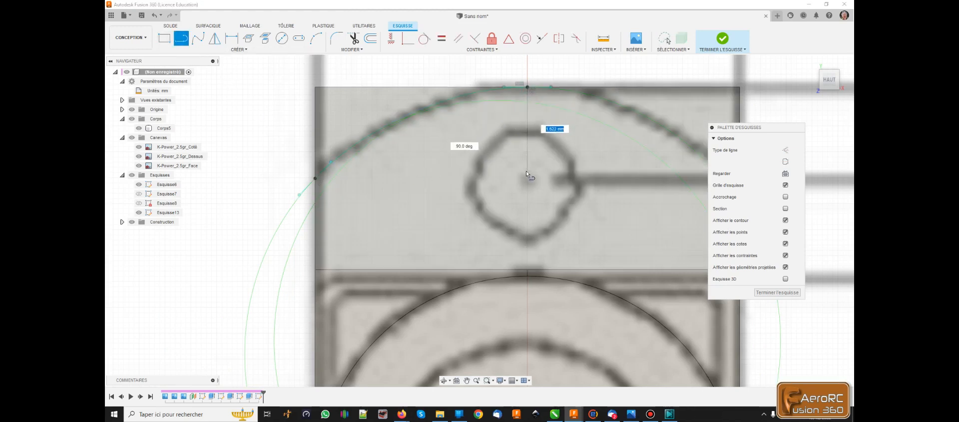
click(784, 150)
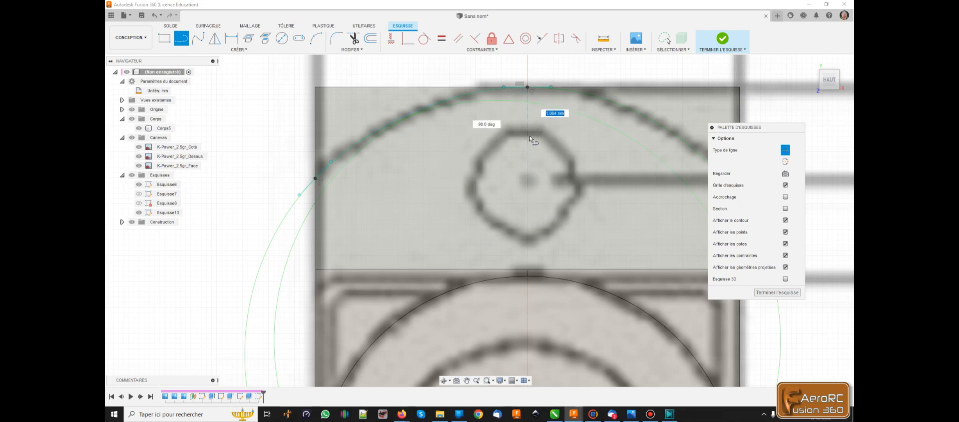
click(507, 132)
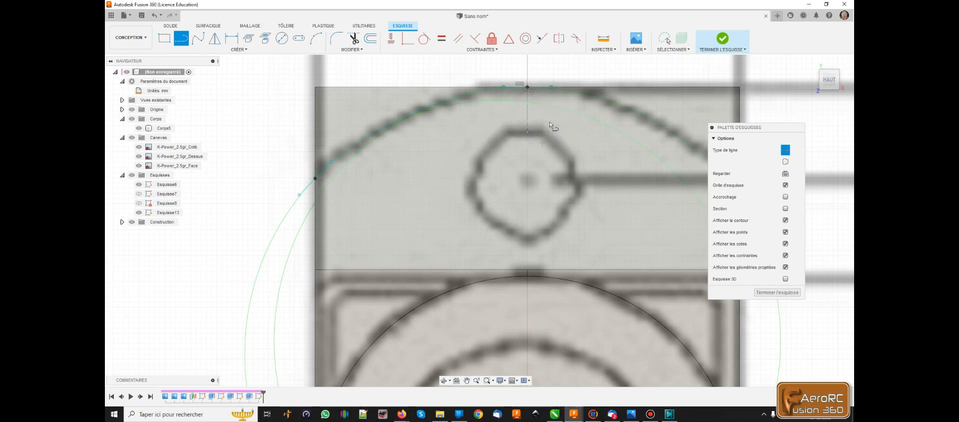
Mirror the spline about the short vertical construction line to complete the ear's rounded end.
click(215, 39)
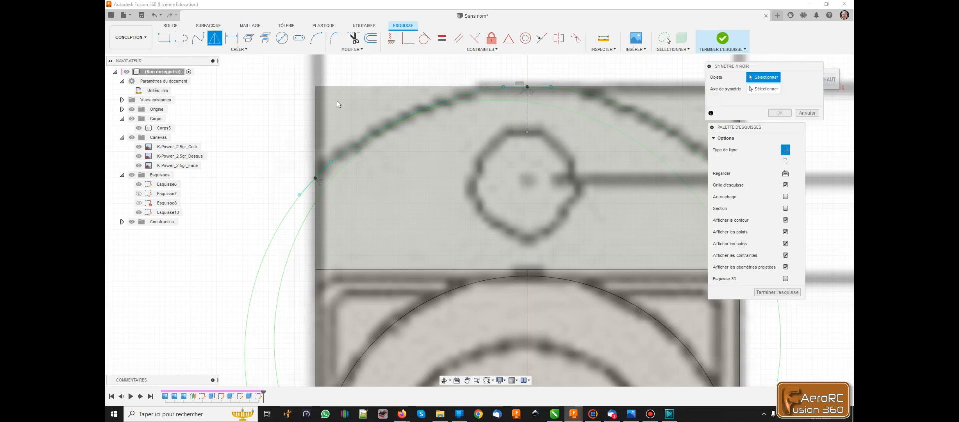
click(444, 101)
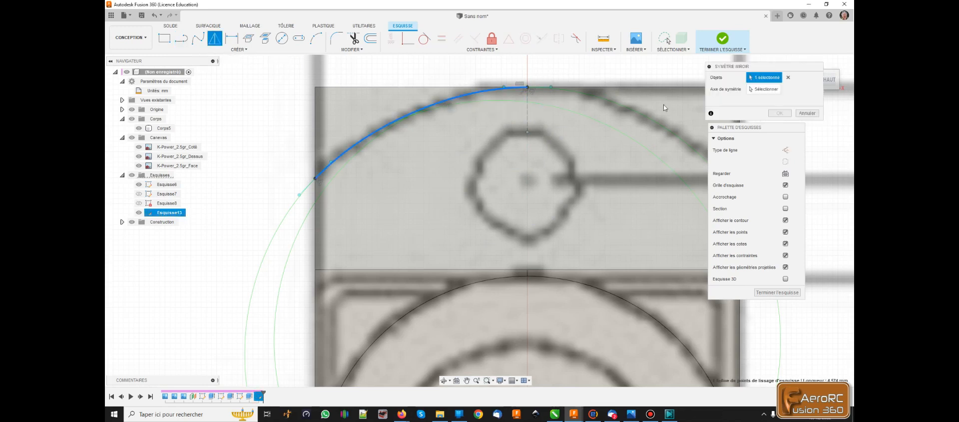
click(760, 90)
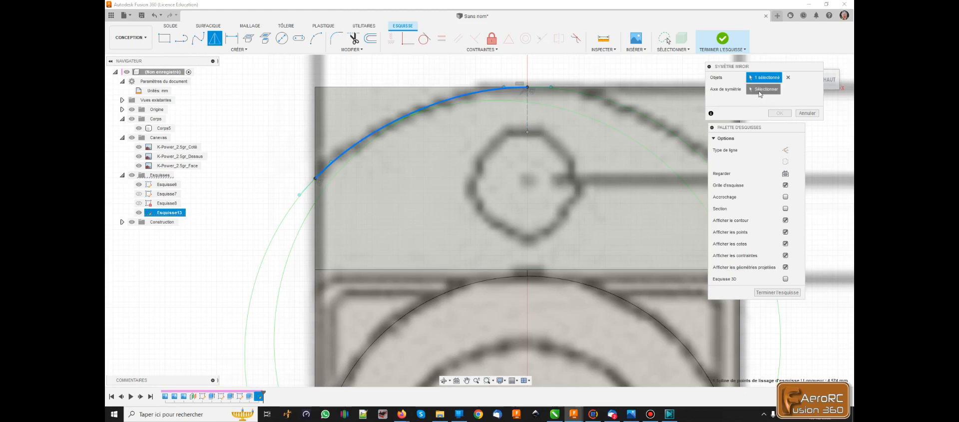
click(527, 118)
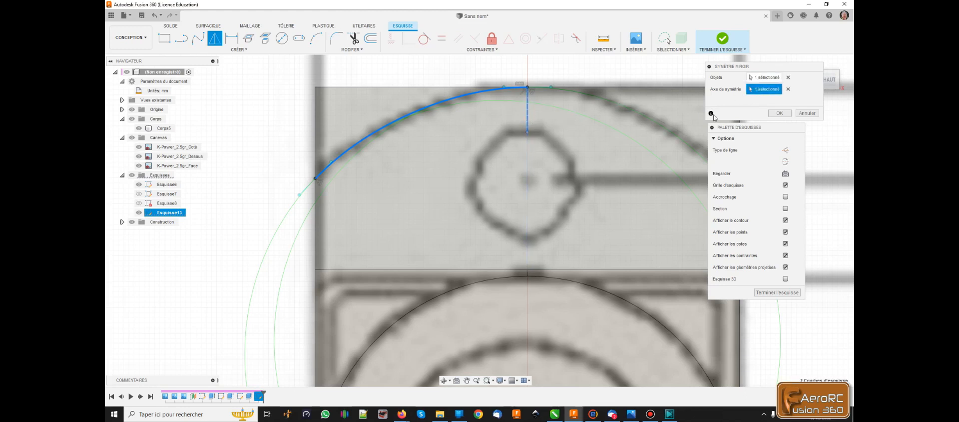
click(779, 113)
Draw a horizontal construction line about 14.5 mm long across the servo body, between the two mounting ears.
scroll(412, 116, down, 2)
scroll(412, 116, down, 2)
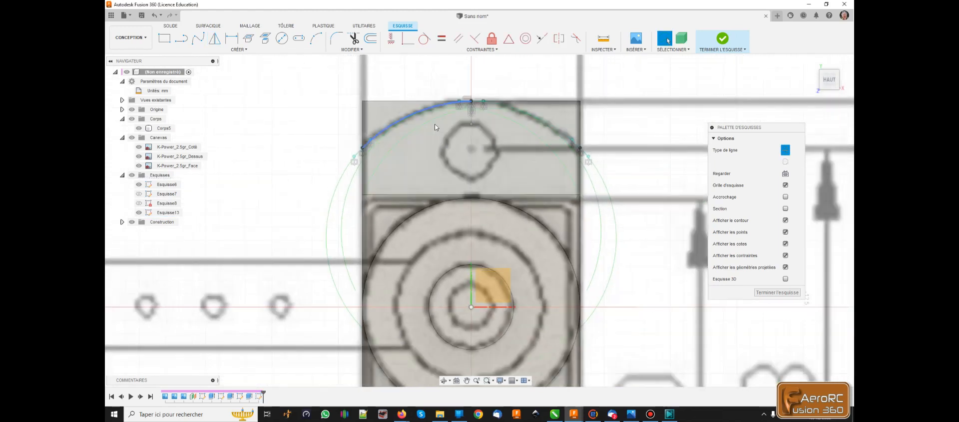
scroll(364, 115, down, 1)
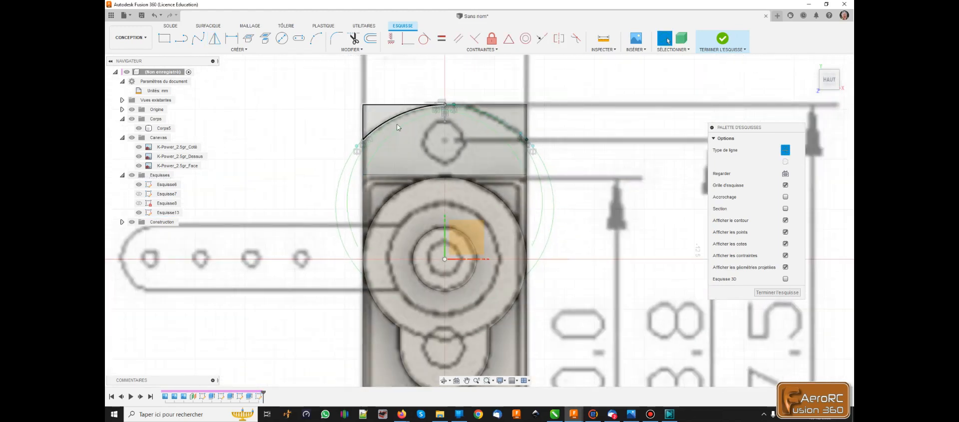
scroll(449, 119, down, 2)
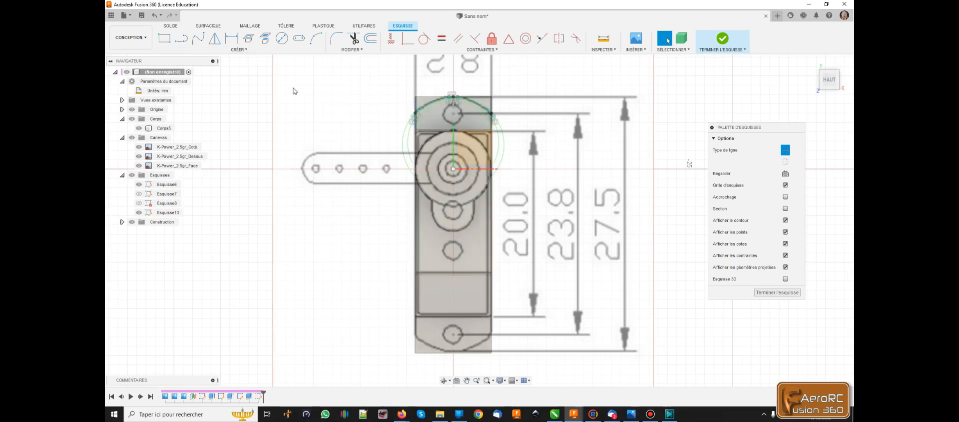
click(182, 38)
click(379, 220)
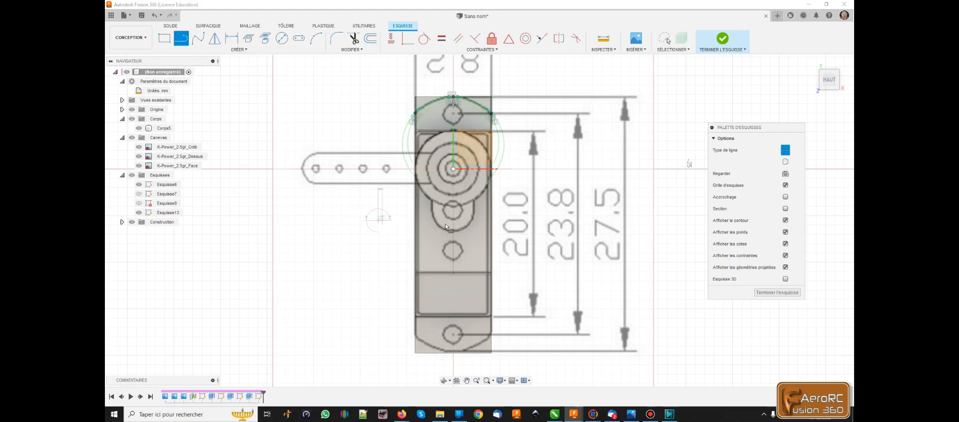
click(514, 224)
key(Escape)
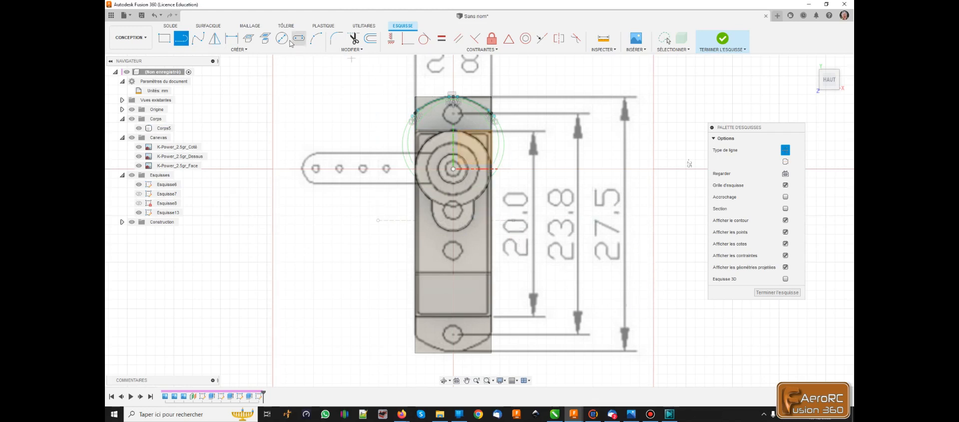
Dimension the distance from the ear curve's apex to the horizontal construction line as 27.5/2 mm.
click(232, 38)
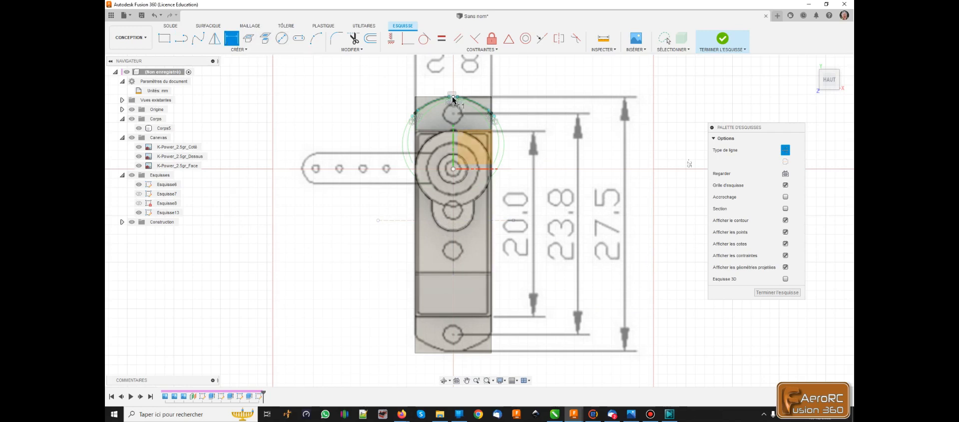
click(466, 220)
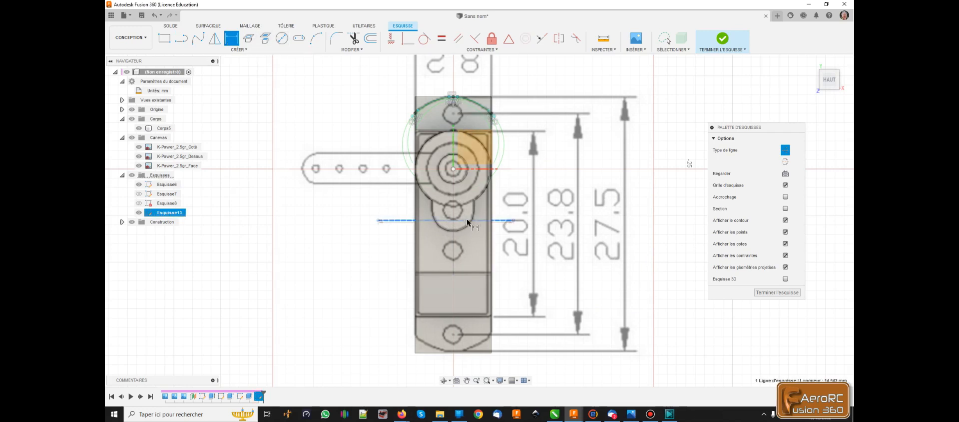
click(453, 97)
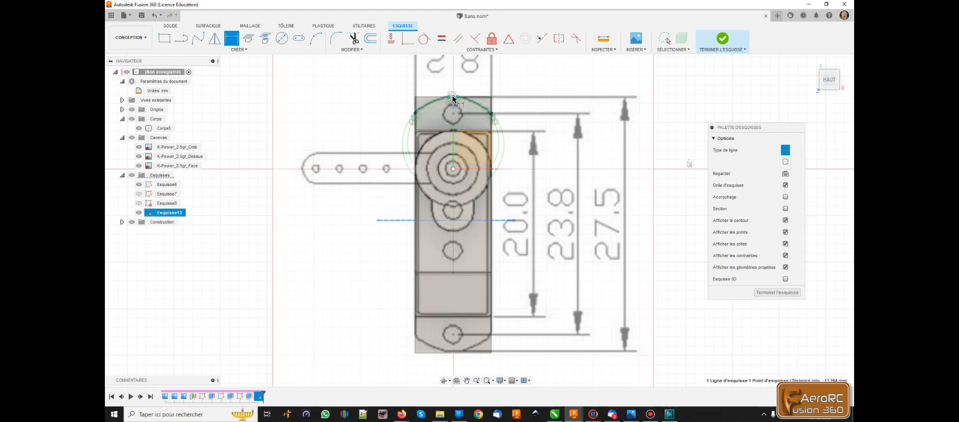
click(283, 186)
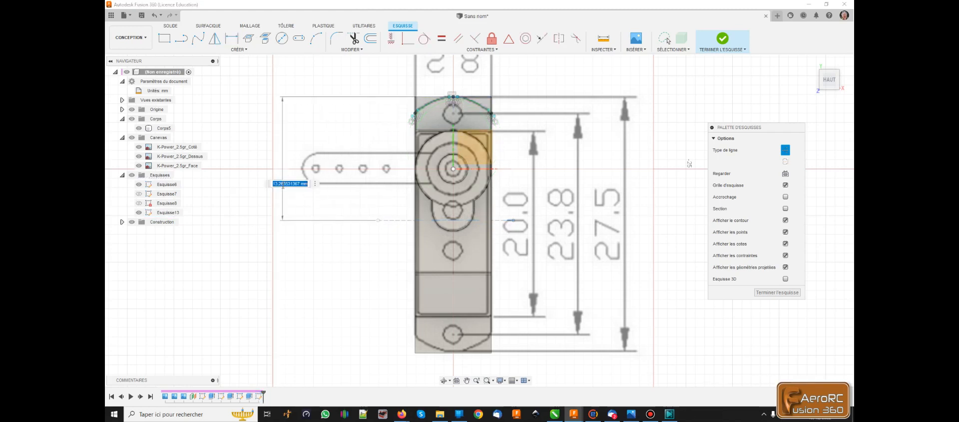
text(27.5)
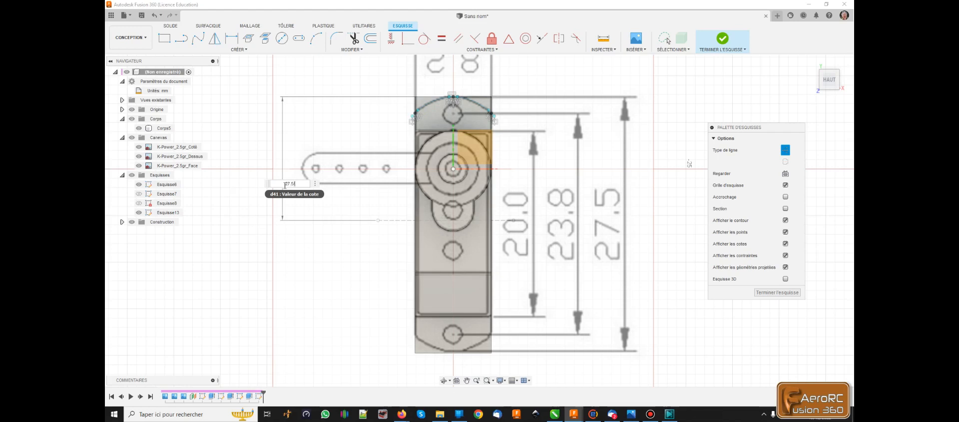
text(/2)
key(Return)
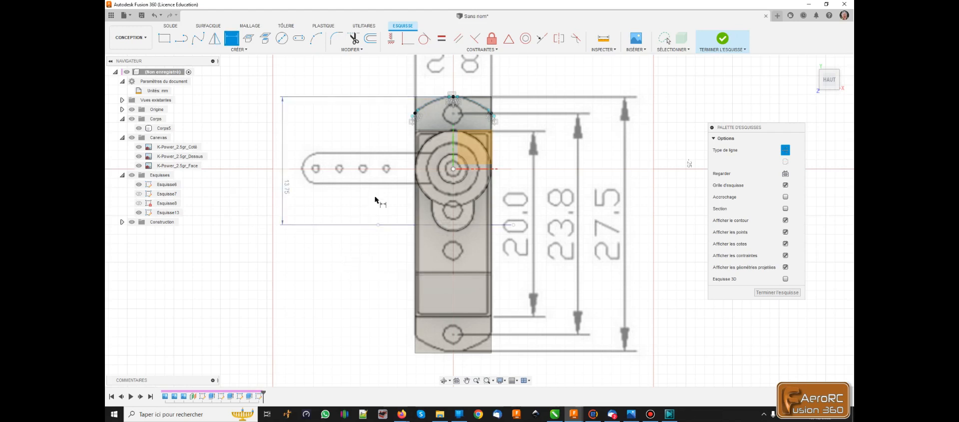
Mirror both halves of the ear curve about the horizontal construction line onto the opposite ear and finish the sketch.
scroll(353, 123, down, 2)
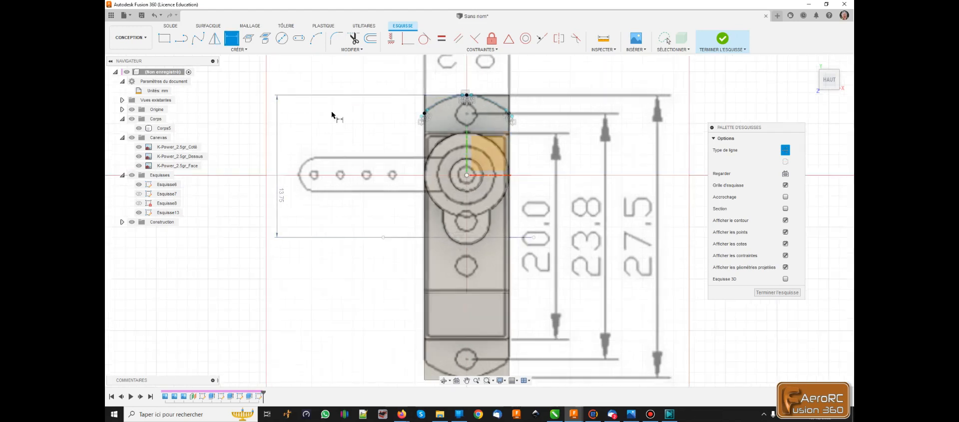
click(214, 38)
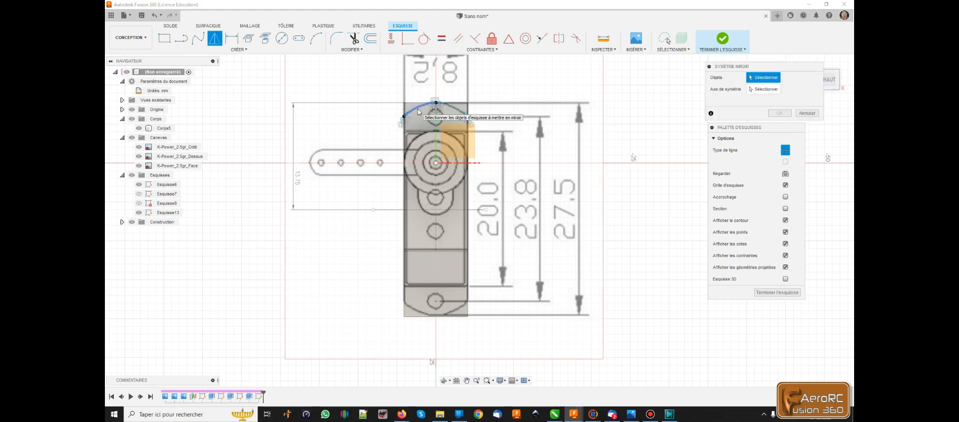
click(419, 112)
click(458, 108)
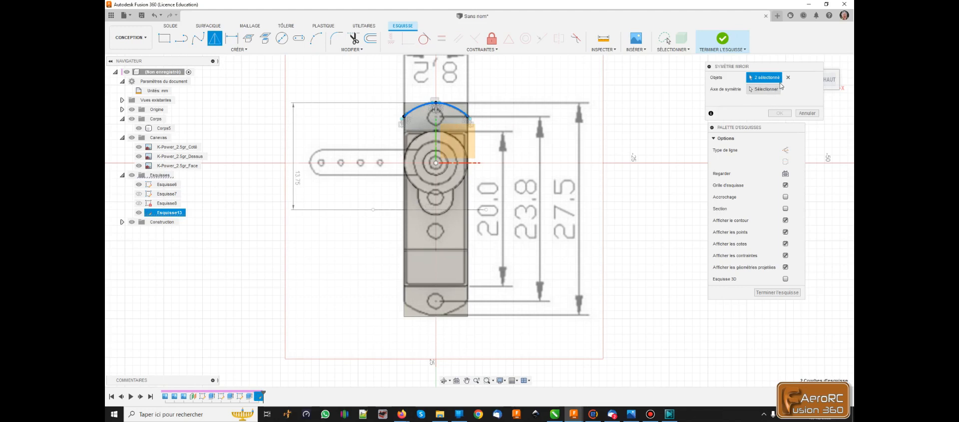
click(773, 90)
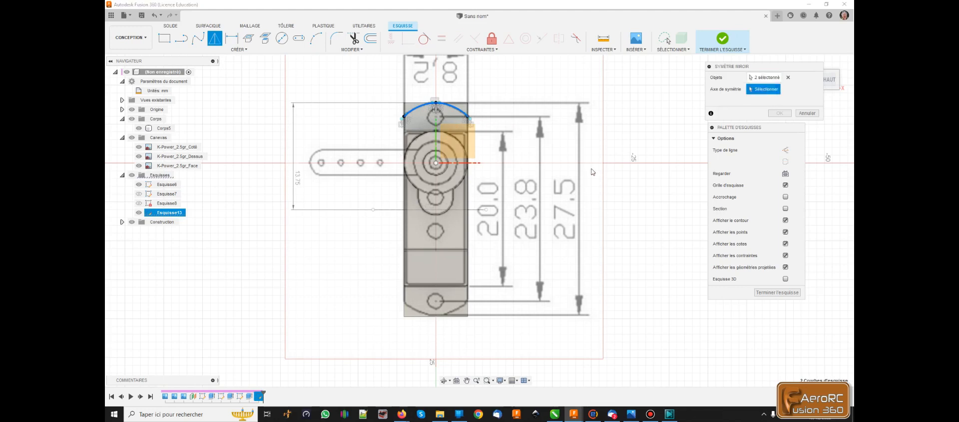
click(457, 209)
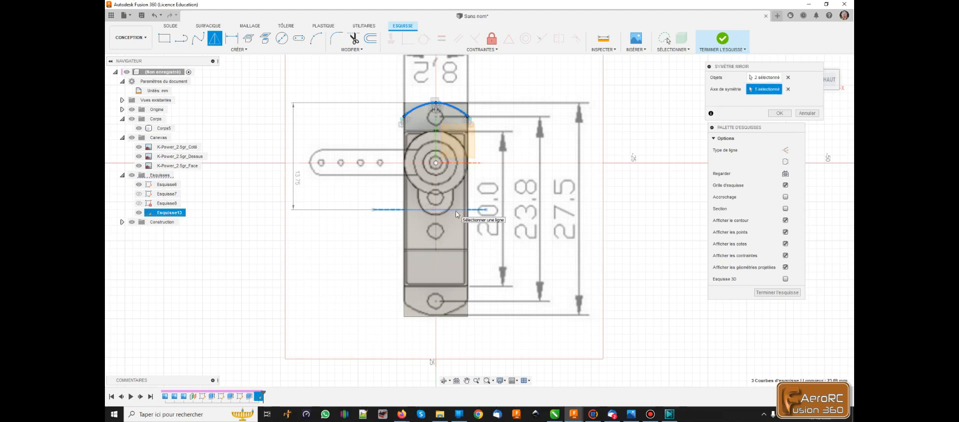
scroll(457, 320, up, 5)
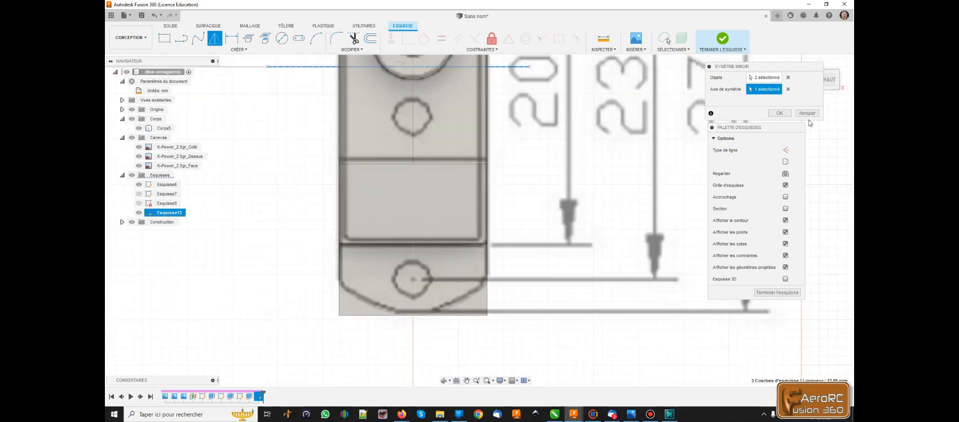
click(780, 112)
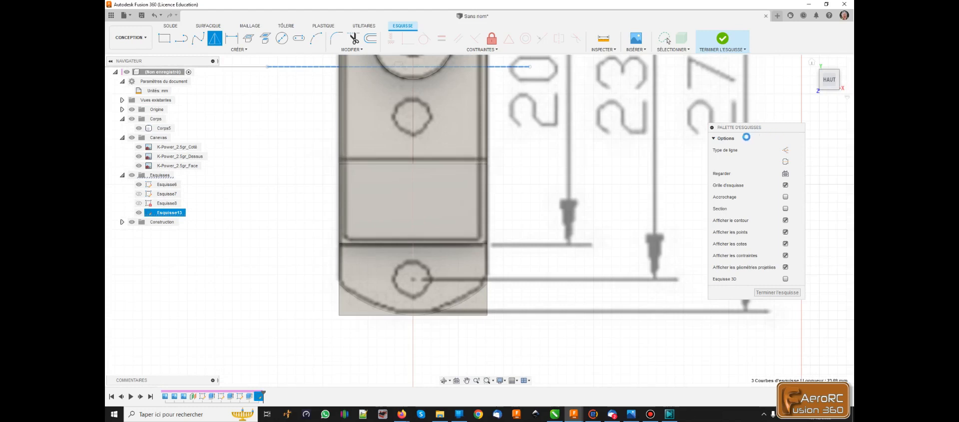
scroll(356, 182, down, 5)
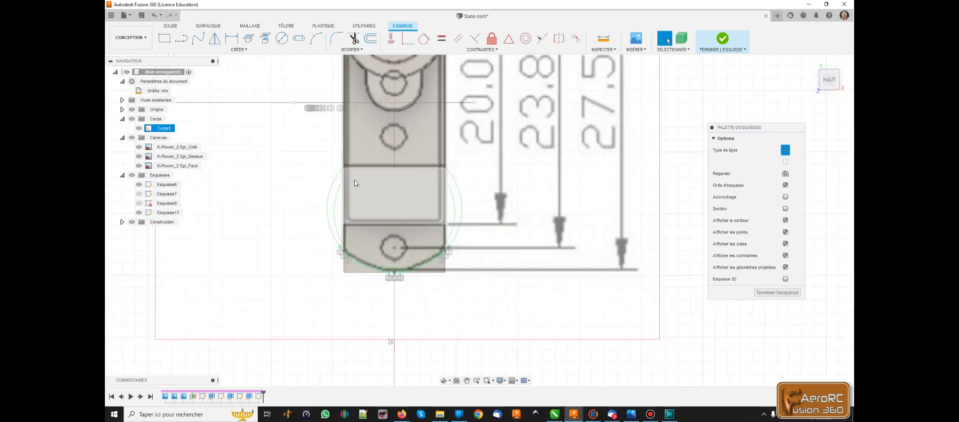
shift+middle_drag(512, 184, 485, 150)
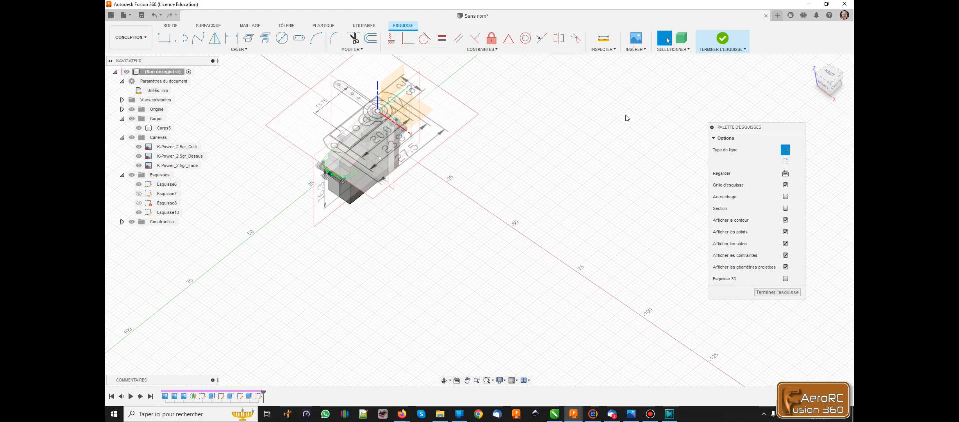
click(775, 292)
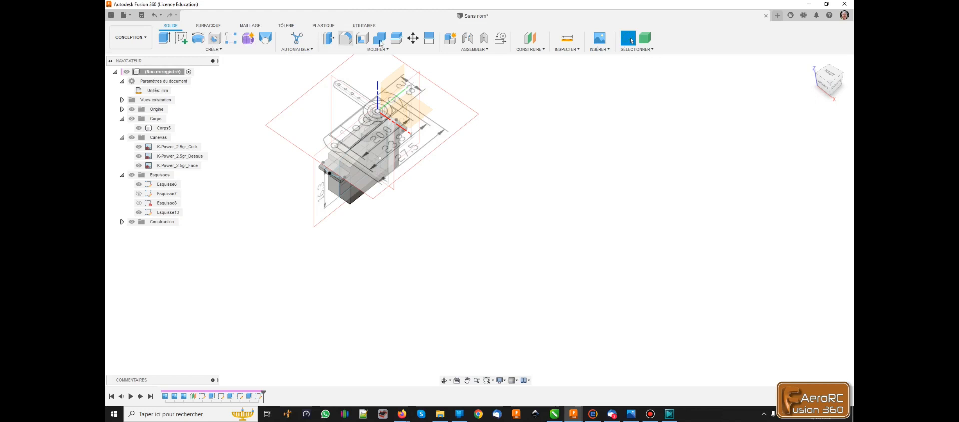
Split the servo body using the rounded end curves of both mounting ears as splitting tools.
click(396, 39)
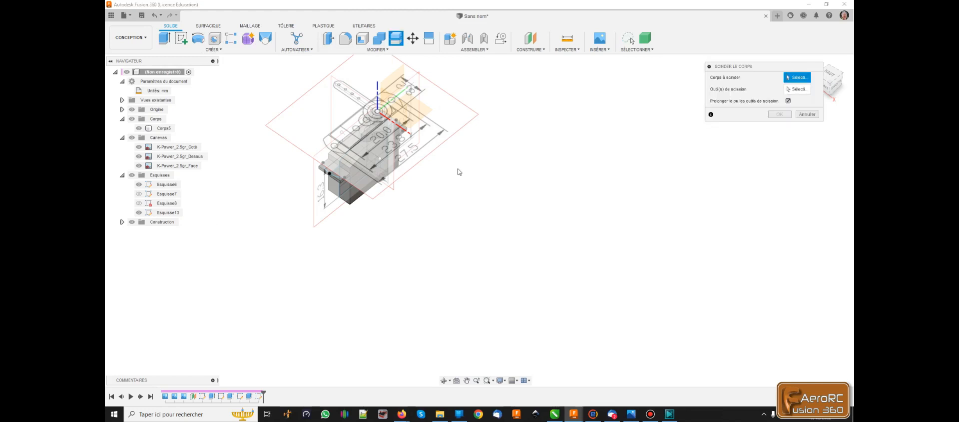
click(348, 196)
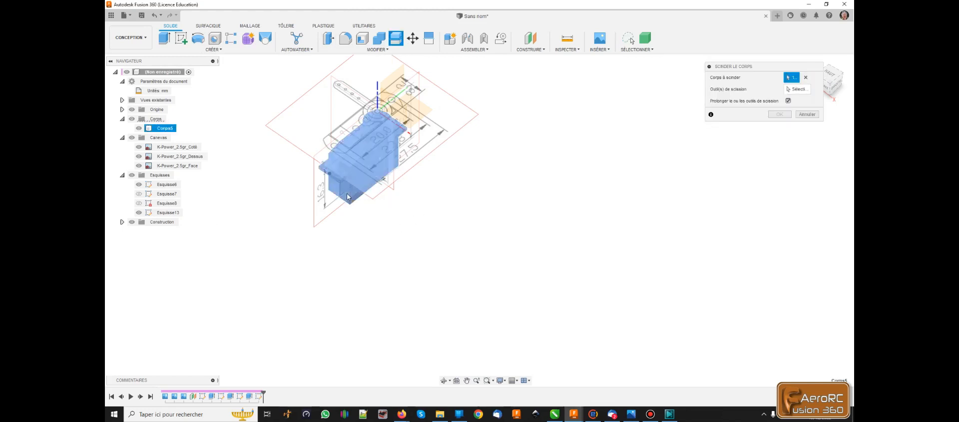
shift+middle_drag(478, 178, 468, 182)
click(785, 88)
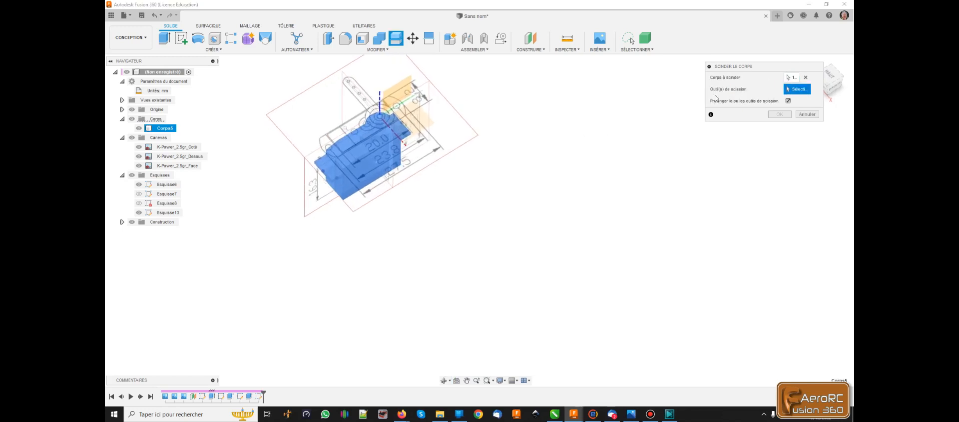
scroll(475, 117, up, 5)
scroll(439, 129, down, 2)
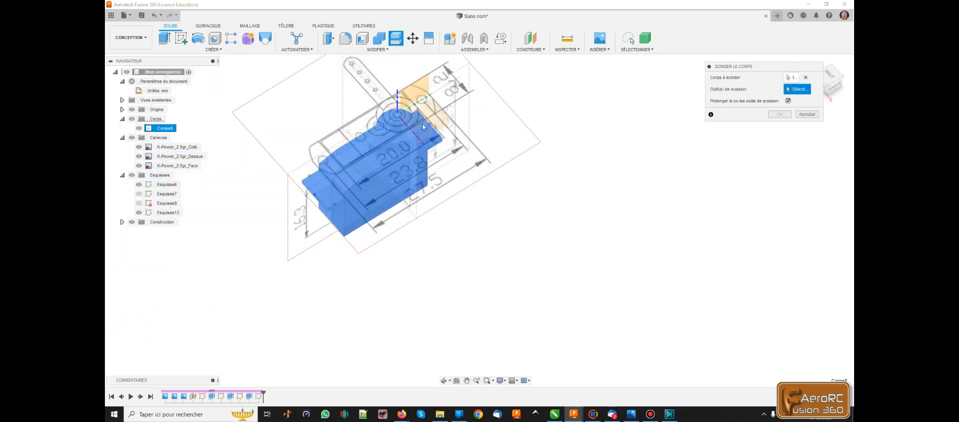
scroll(437, 132, up, 8)
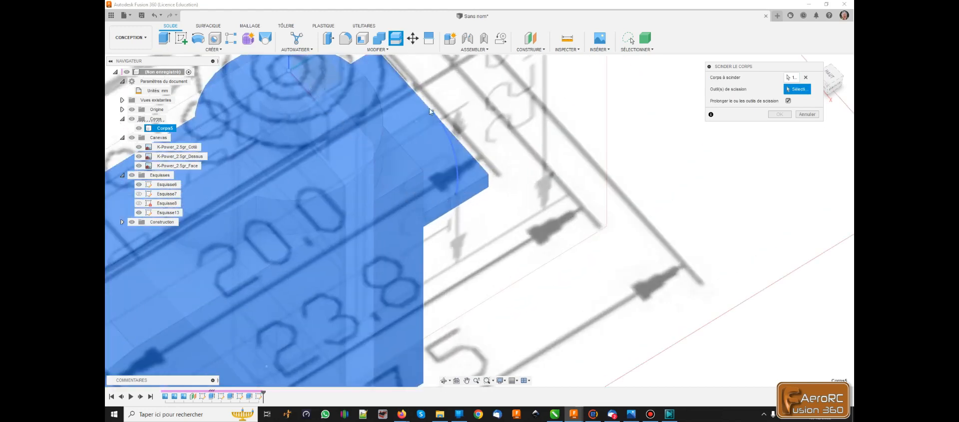
click(406, 89)
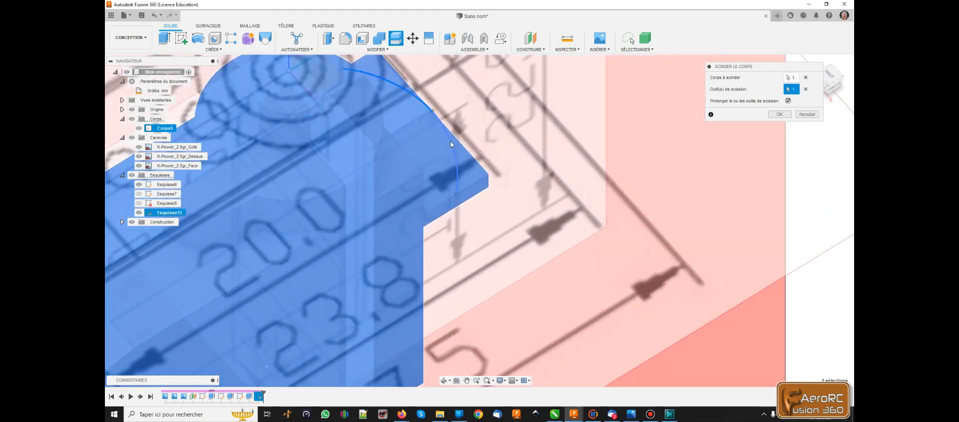
scroll(451, 140, down, 3)
scroll(523, 160, down, 3)
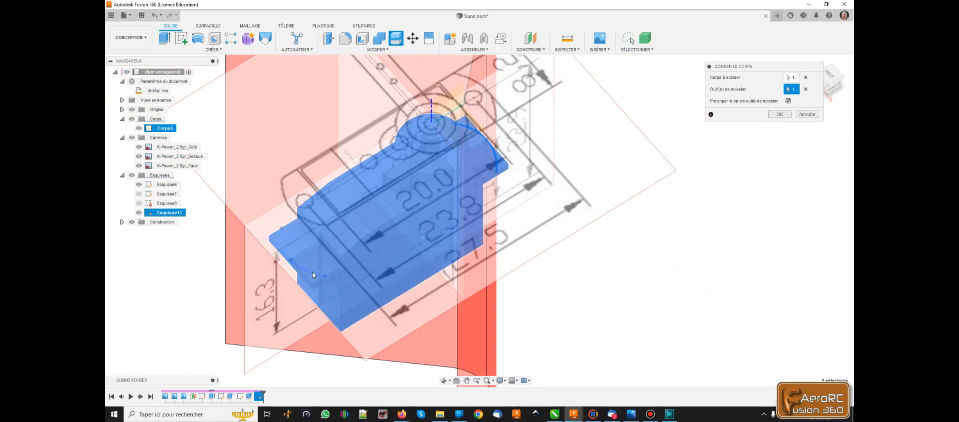
click(311, 273)
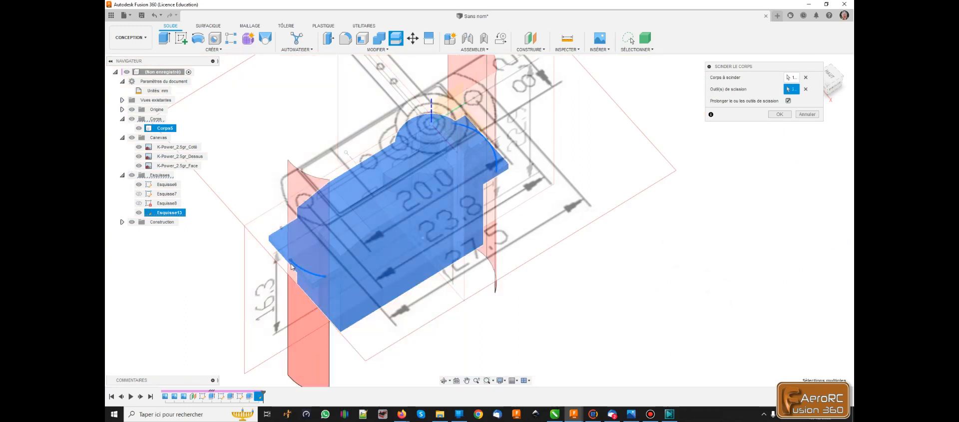
click(281, 240)
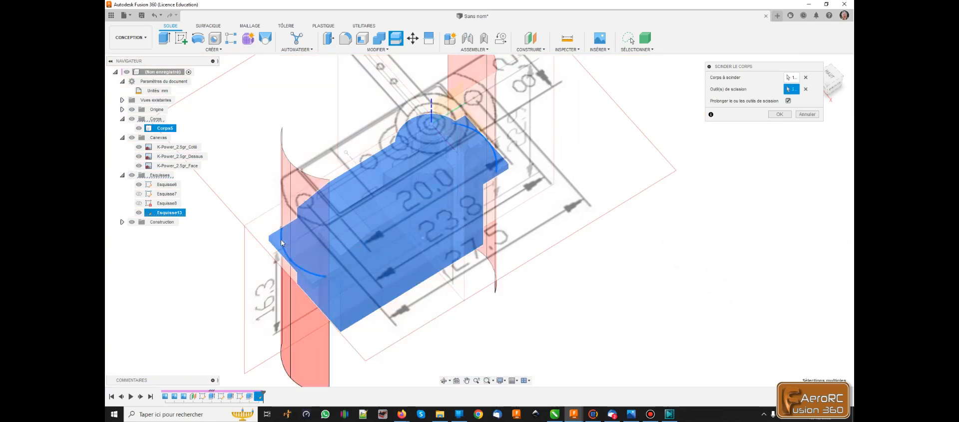
click(780, 115)
scroll(694, 250, down, 1)
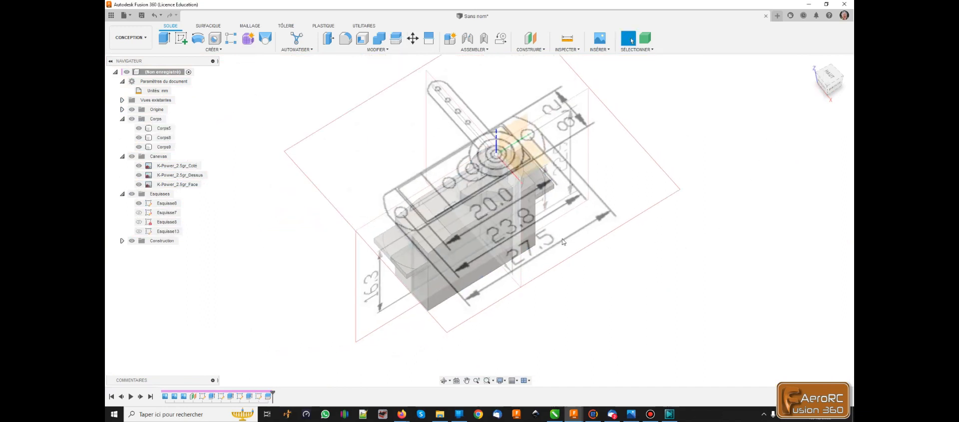
Hide the two offcut bodies outside the rounded ends of the mounting ears.
click(162, 149)
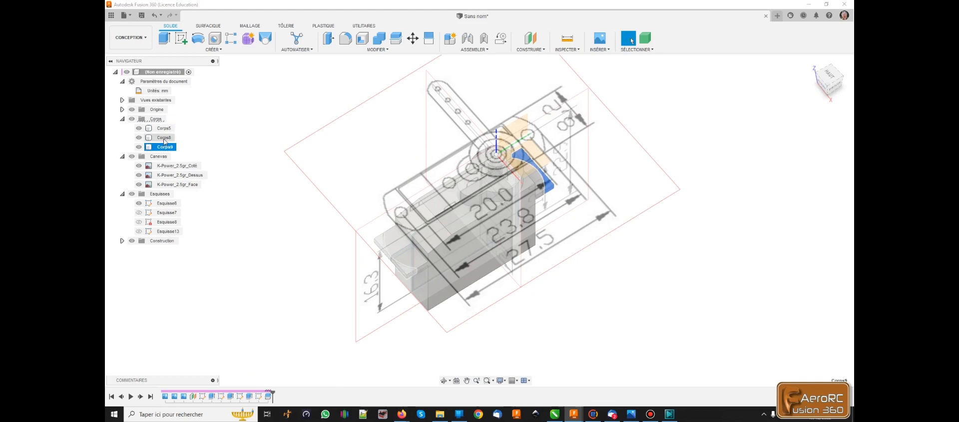
ctrl+click(165, 138)
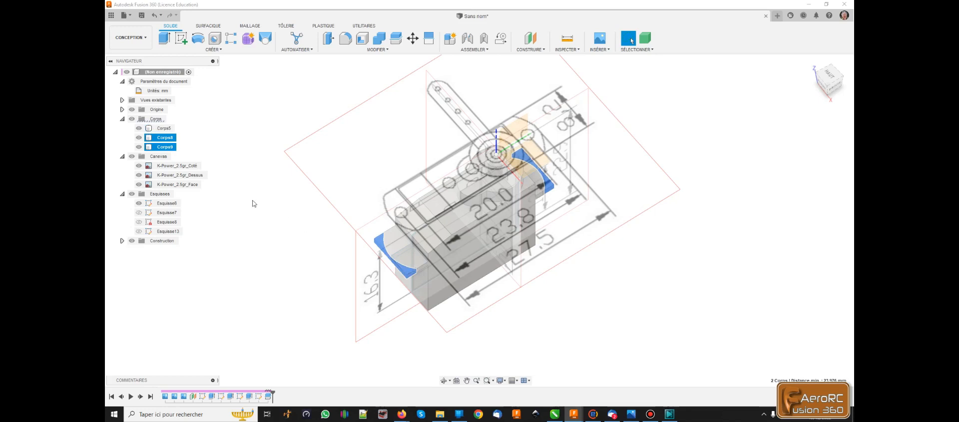
click(139, 138)
click(139, 147)
click(266, 254)
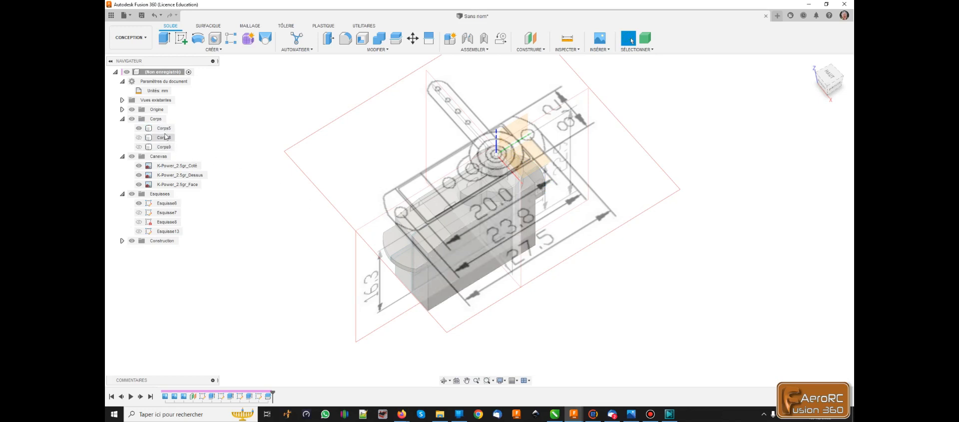
Create a new group within the bodies folder and name it Corps NOK.
right_click(154, 121)
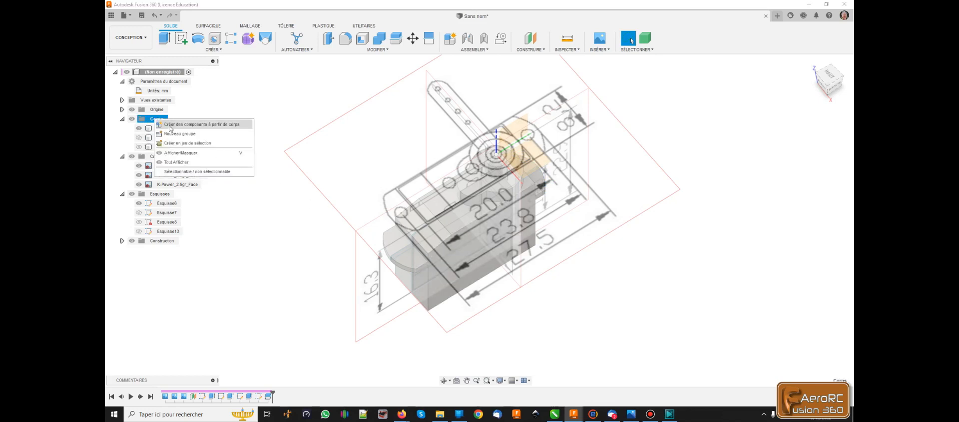
click(175, 134)
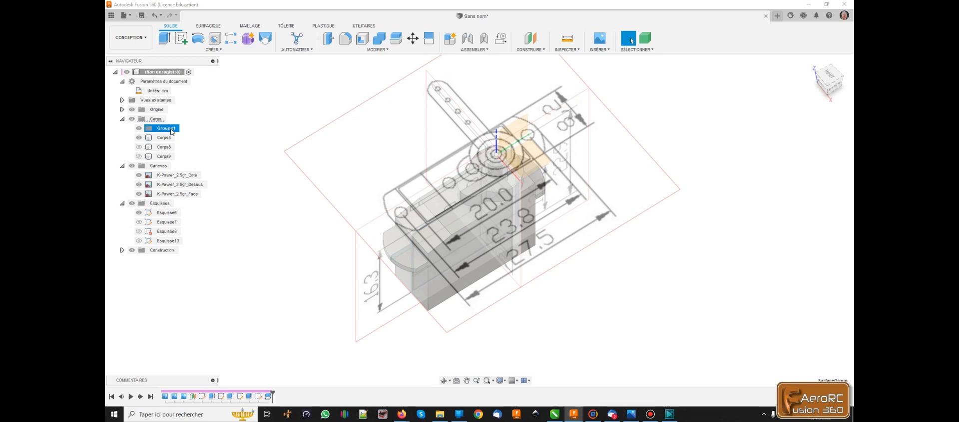
double_click(162, 128)
key(Return)
Select the two hidden ear offcut bodies together in the bodies folder.
click(165, 147)
ctrl+click(166, 157)
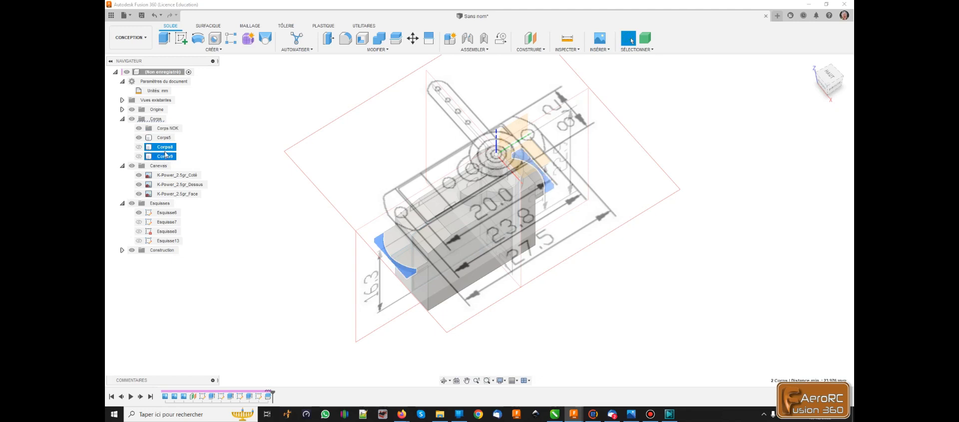
Move the two leftover curved corner bodies into the Corps NOK group.
drag(165, 150, 169, 129)
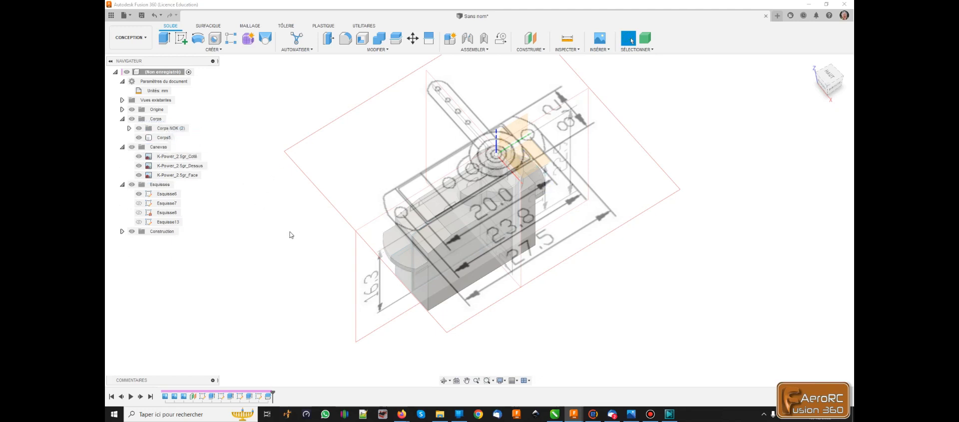
Start a sketch on the top face of a servo mounting lug and show Esquisse13.
shift+middle_drag(608, 303, 594, 259)
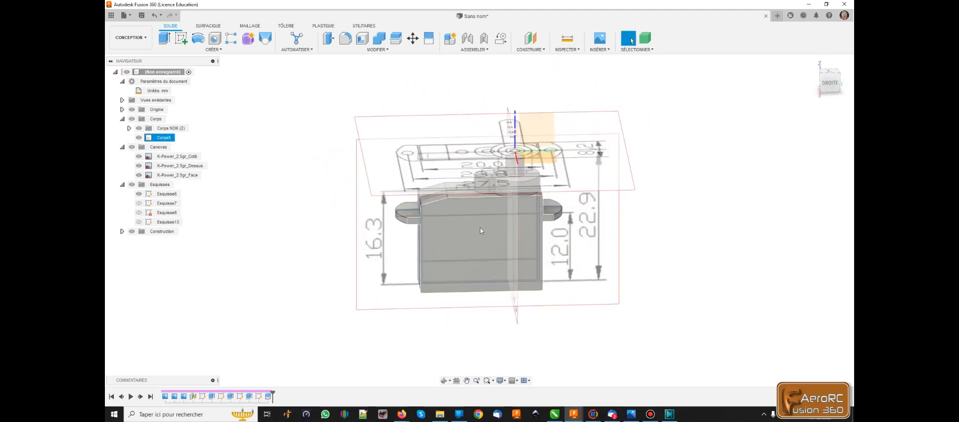
click(409, 217)
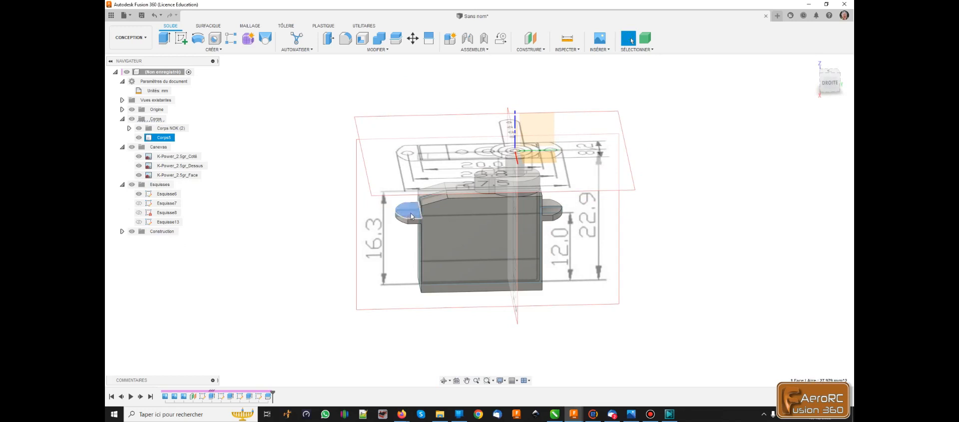
click(183, 43)
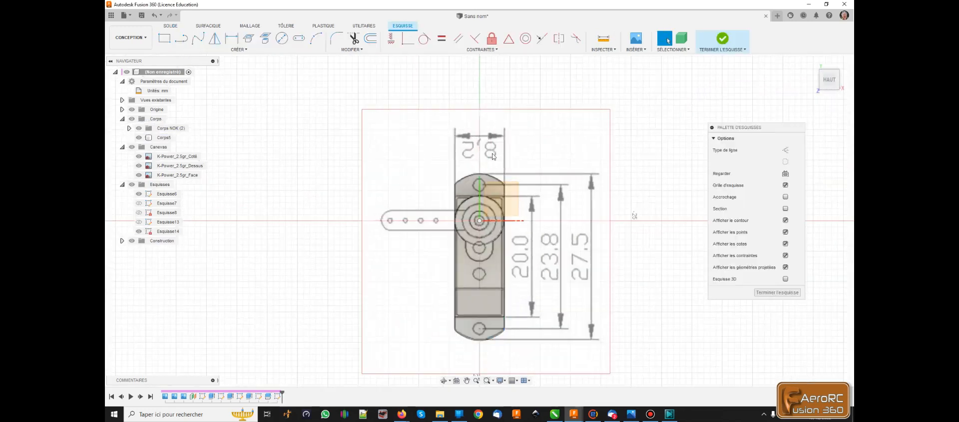
scroll(490, 208, down, 5)
scroll(507, 294, up, 8)
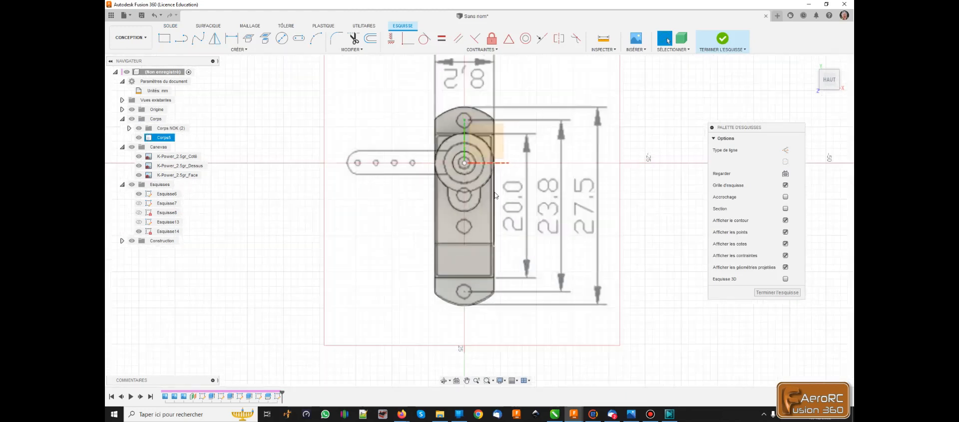
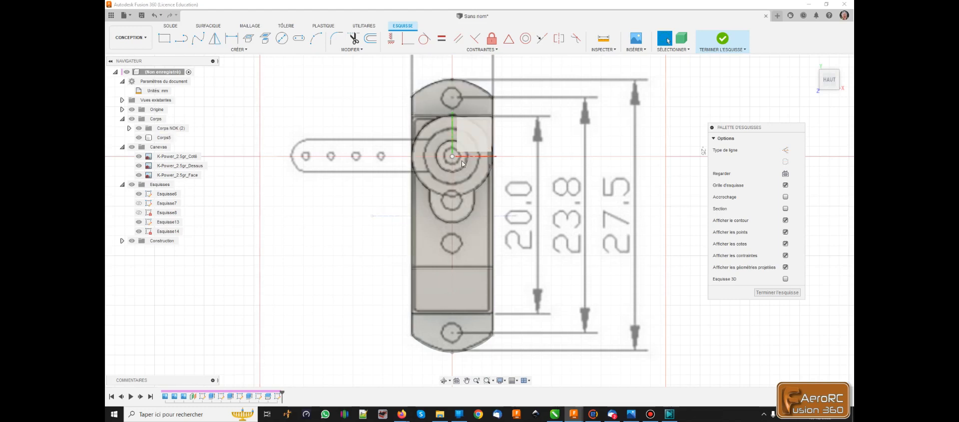
Draw a 2 mm diameter circle on the vertical axis over the upper lug's screw hole in the canvas.
key(c)
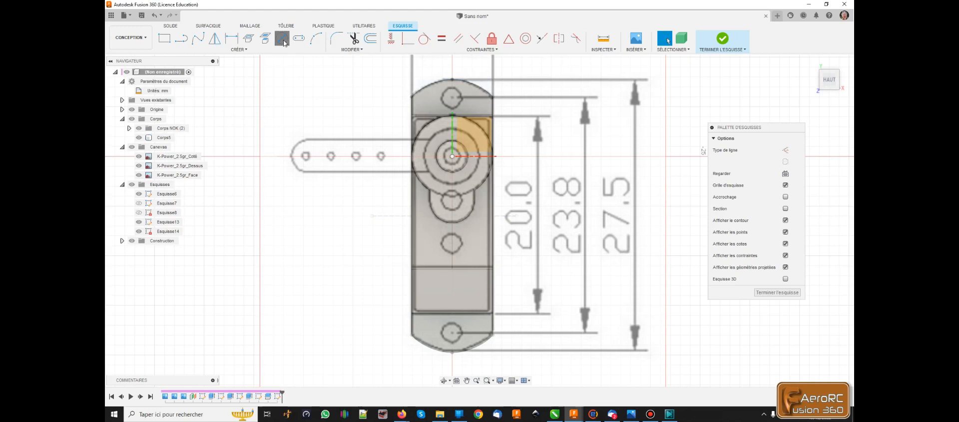
scroll(469, 100, up, 1)
scroll(462, 104, up, 3)
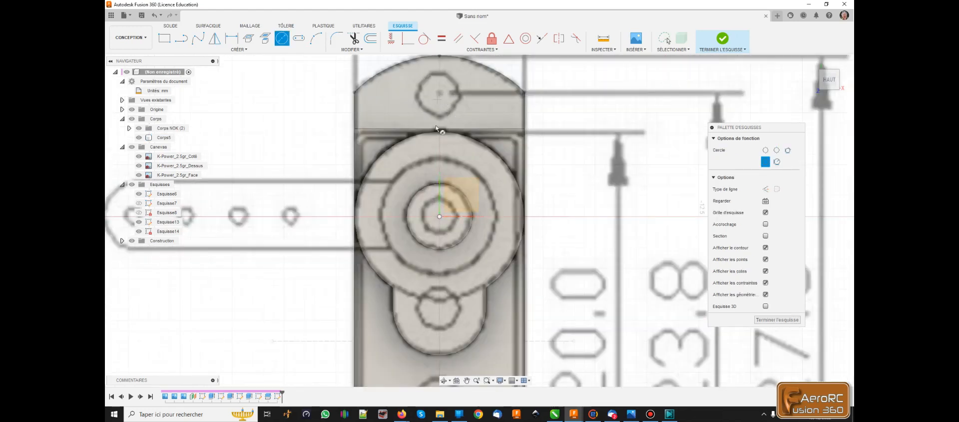
scroll(443, 95, down, 2)
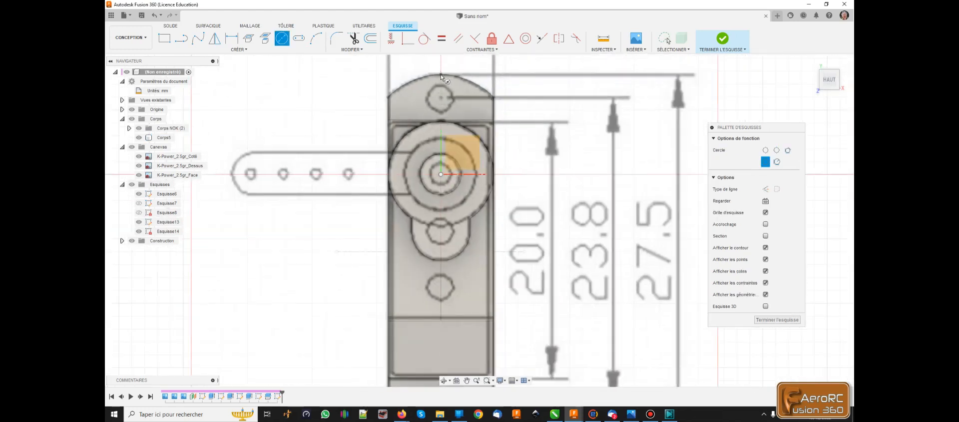
click(440, 174)
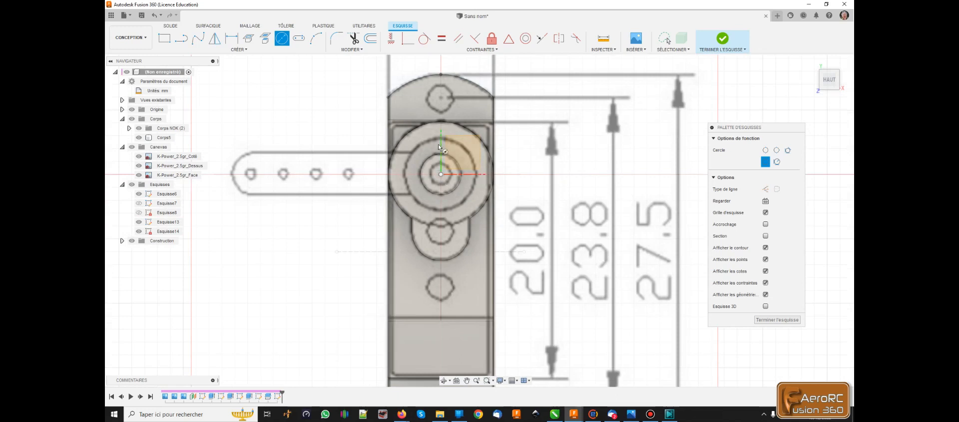
click(440, 116)
click(440, 101)
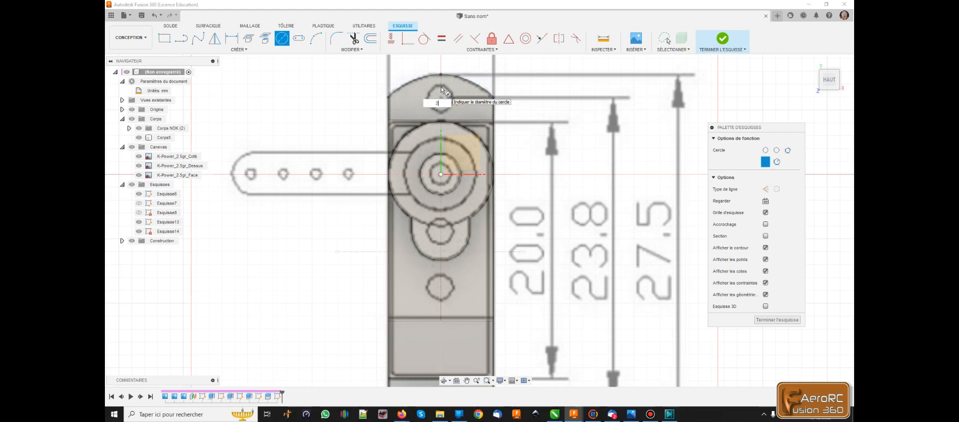
key(Return)
key(Escape)
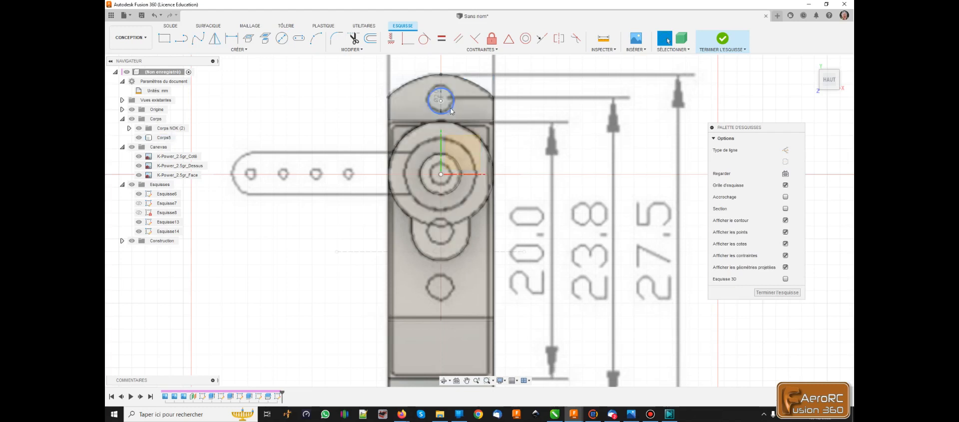
Dimension the upper circle's centre to the horizontal line of Esquisse13 at 23.8/2 mm.
scroll(452, 111, up, 2)
scroll(459, 124, down, 2)
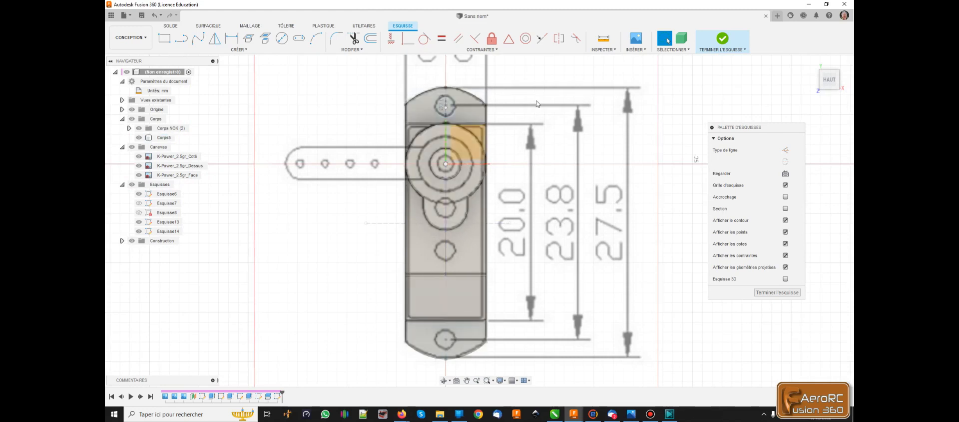
click(231, 38)
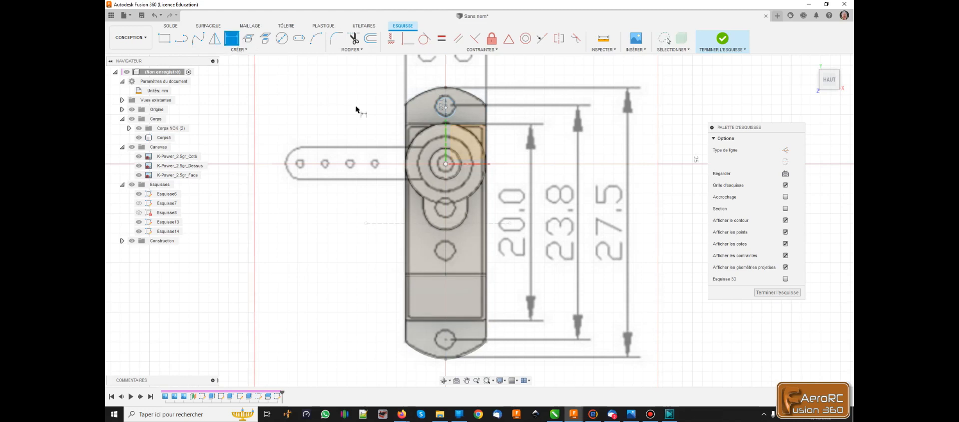
click(446, 109)
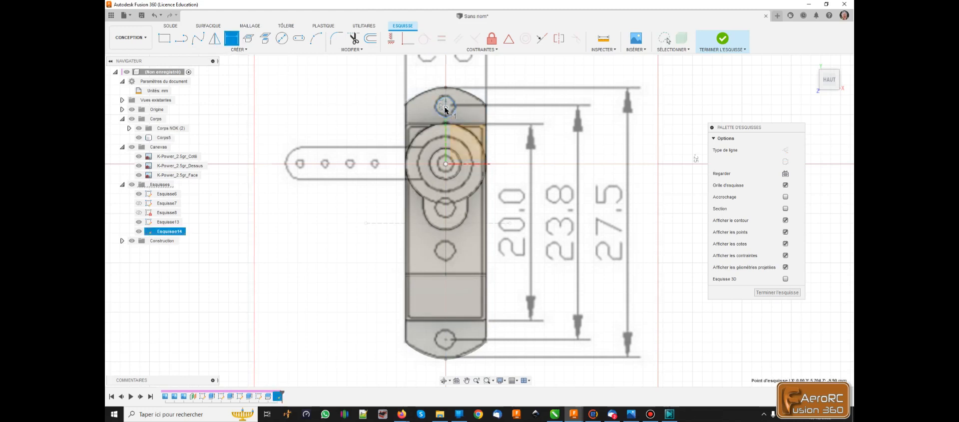
click(475, 221)
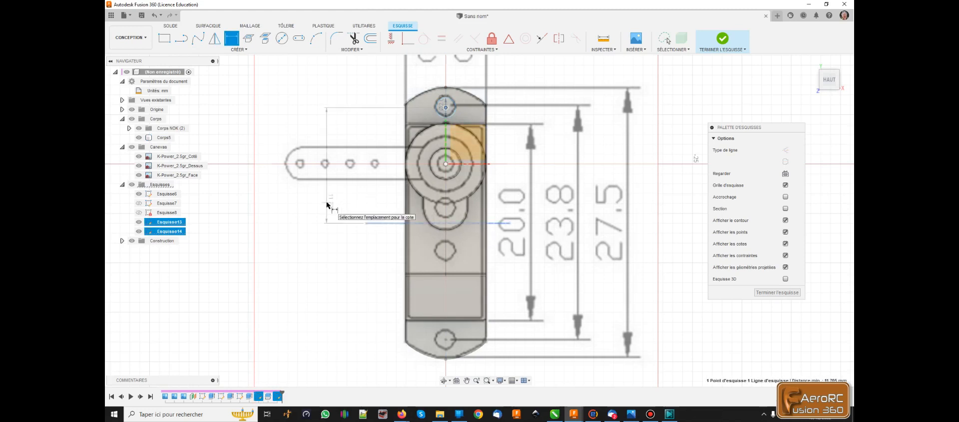
click(327, 203)
text(23)
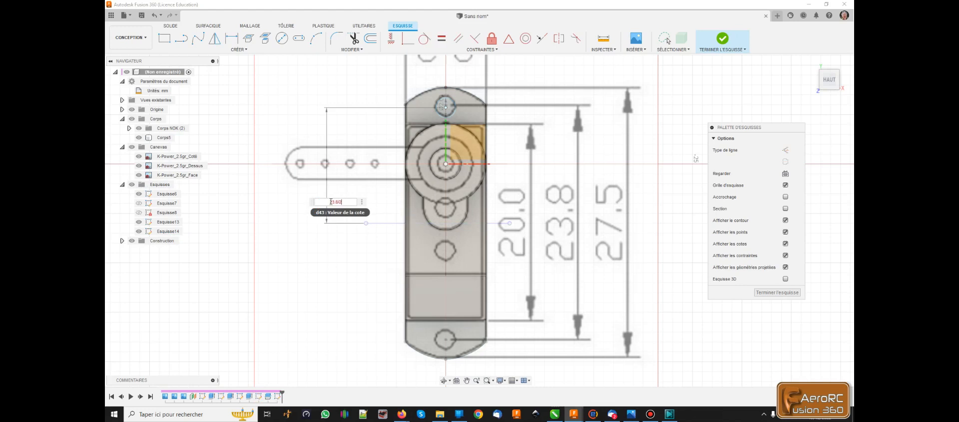
text(.8/2)
key(Return)
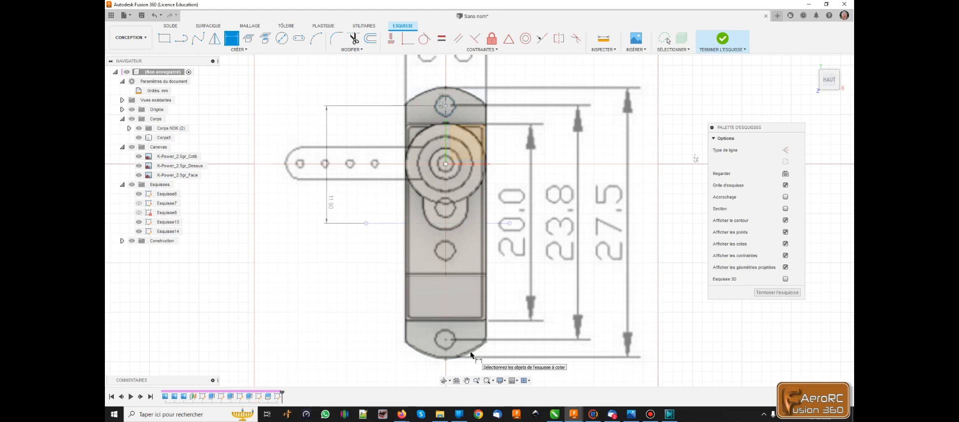
Draw a 2 mm diameter circle on the vertical axis over the lower lug's screw hole in the canvas.
scroll(471, 355, up, 2)
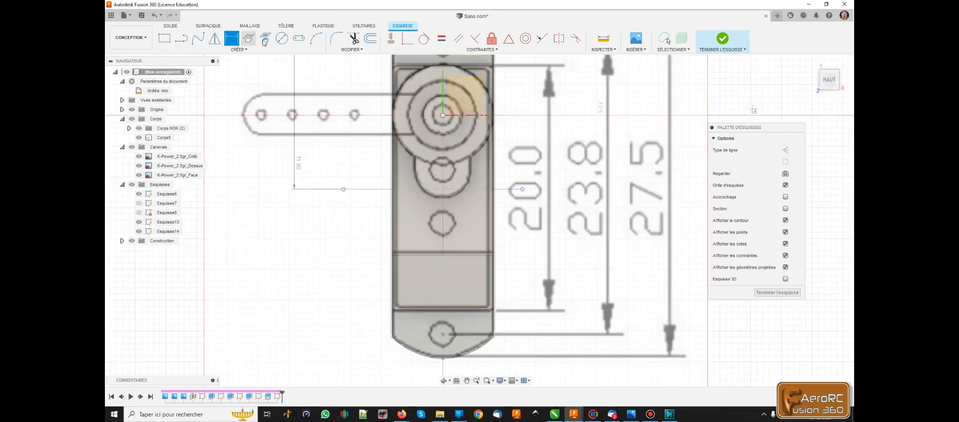
click(282, 38)
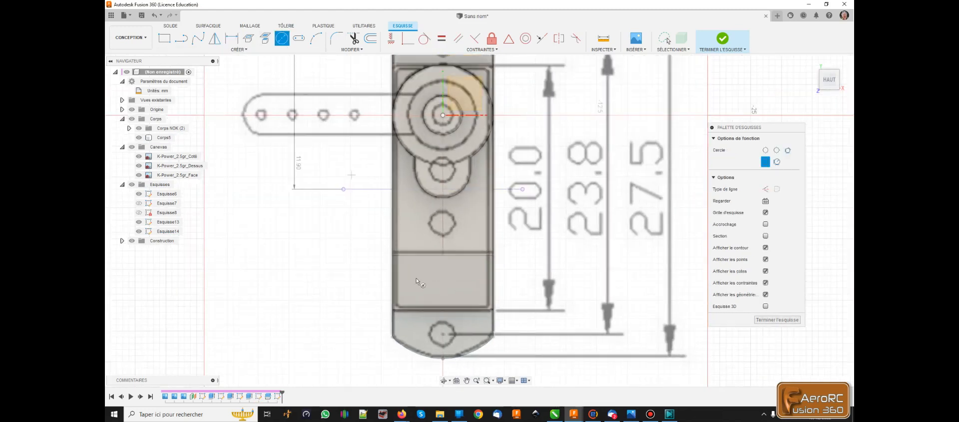
click(443, 340)
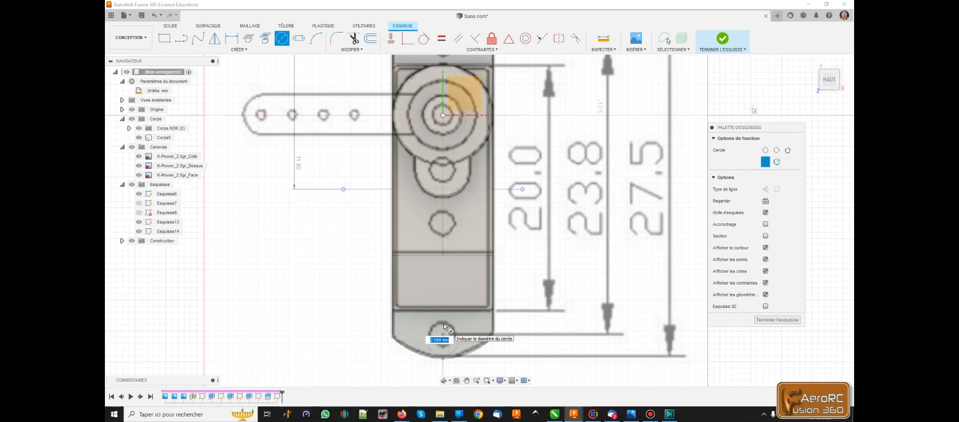
click(444, 324)
key(Escape)
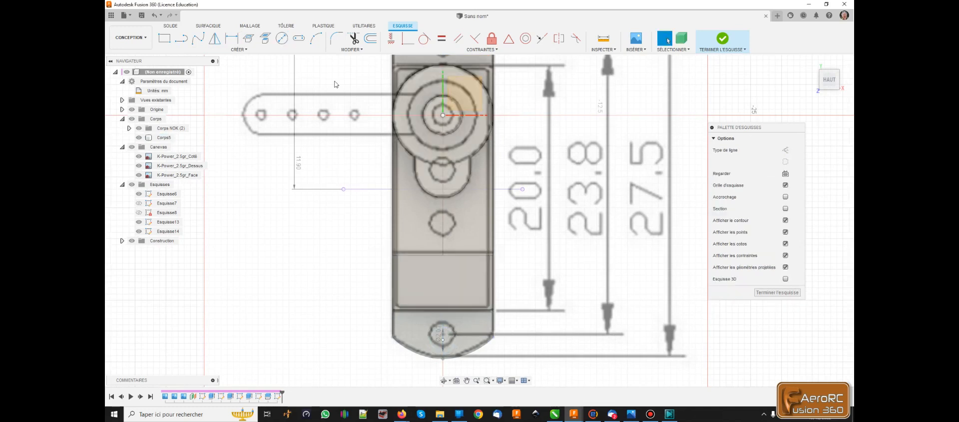
Dimension the lower circle's centre to the horizontal line of Esquisse13 at 23.8/2 mm.
click(198, 38)
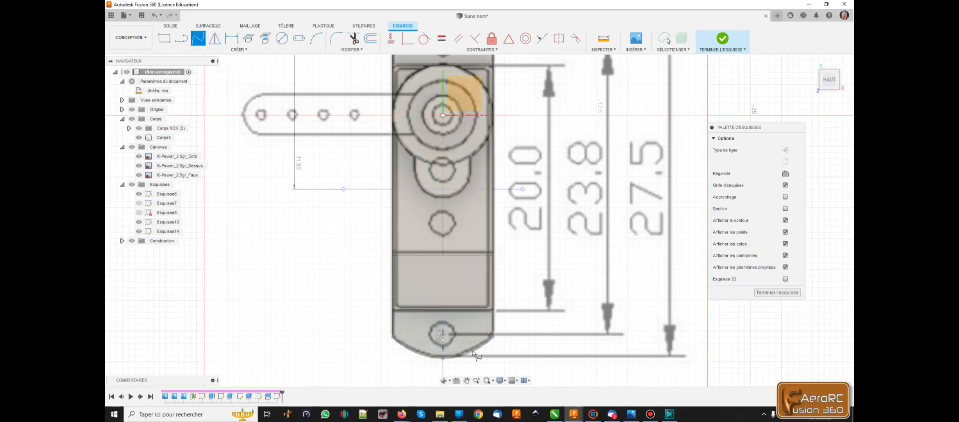
key(d)
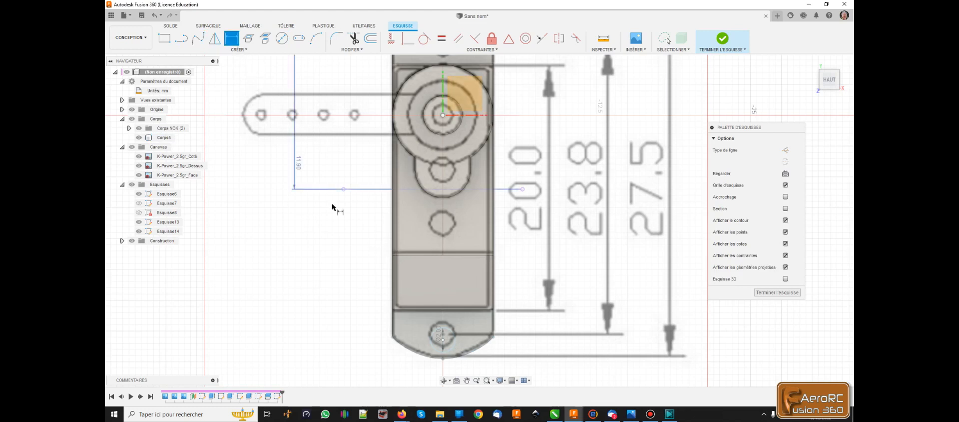
click(443, 341)
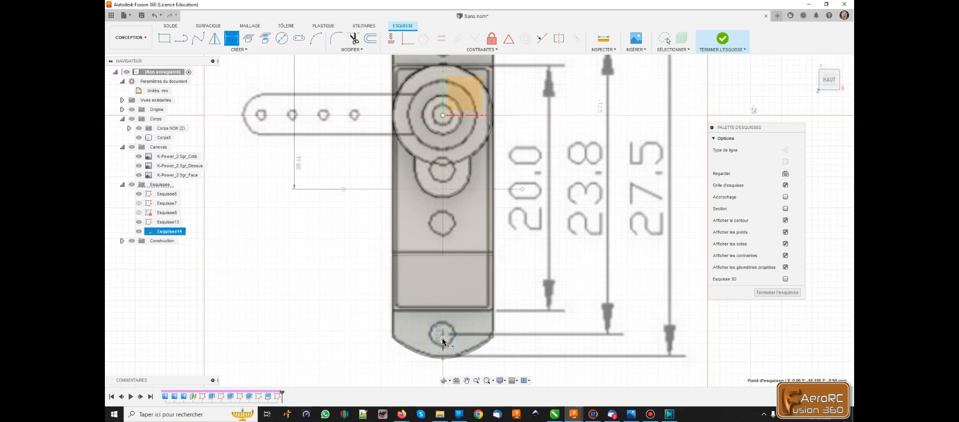
click(411, 189)
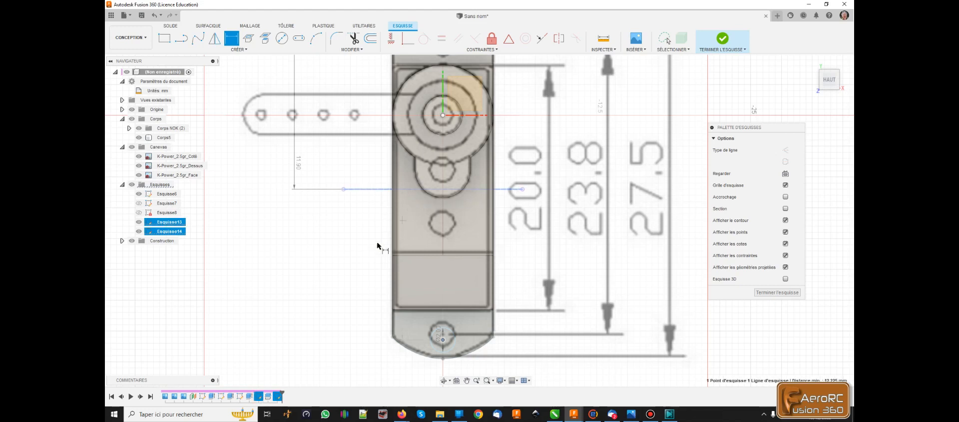
click(300, 265)
text(23.8)
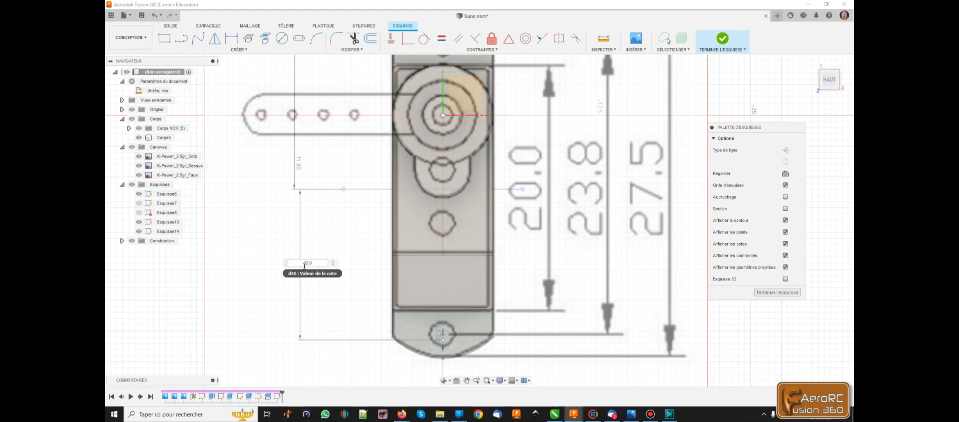
key(Return)
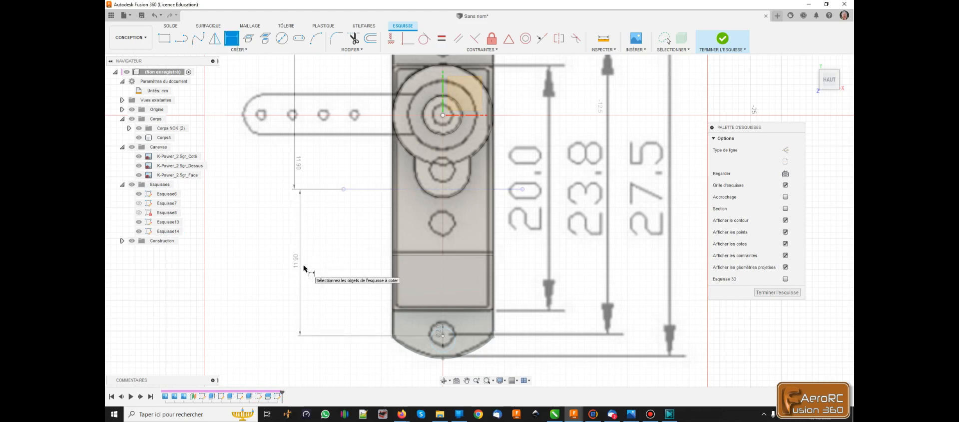
Finish the sketch and hide the K-Power_2.5gr_Dessus canvas.
click(778, 292)
shift+middle_drag(375, 270, 458, 260)
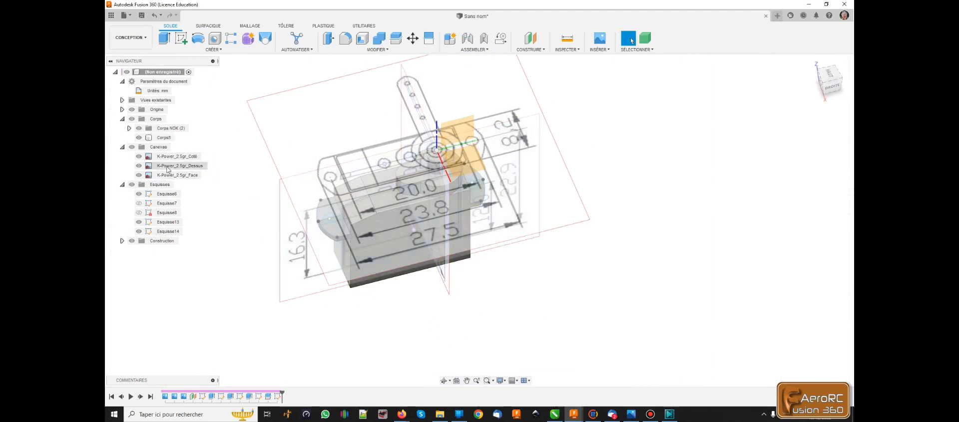
click(139, 165)
click(607, 146)
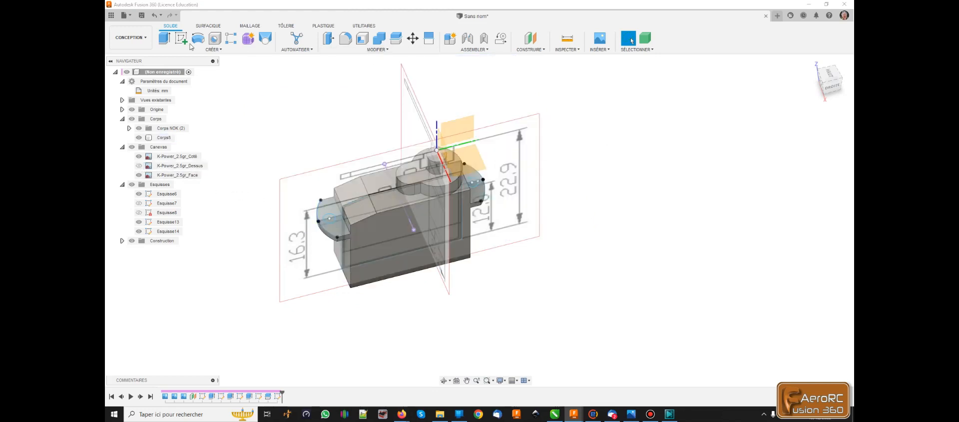
Extrude both 2 mm circles of Esquisse14 by -1 mm as a cut to make the screw holes in the lugs.
click(166, 38)
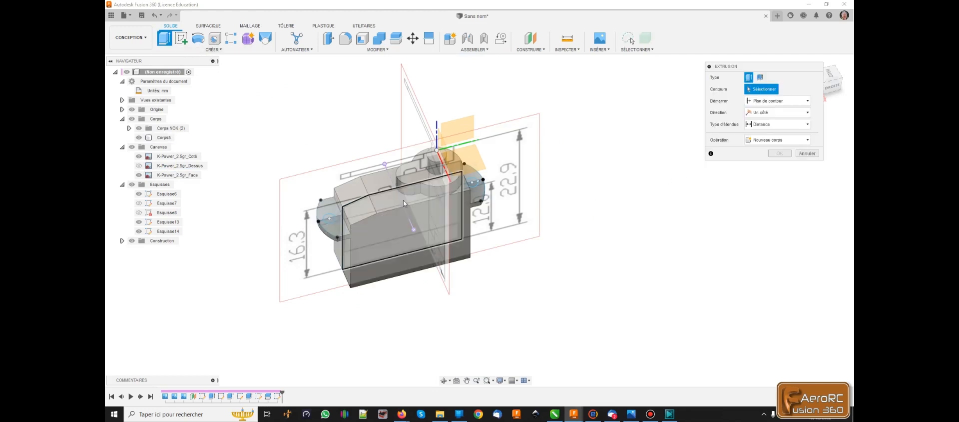
click(332, 220)
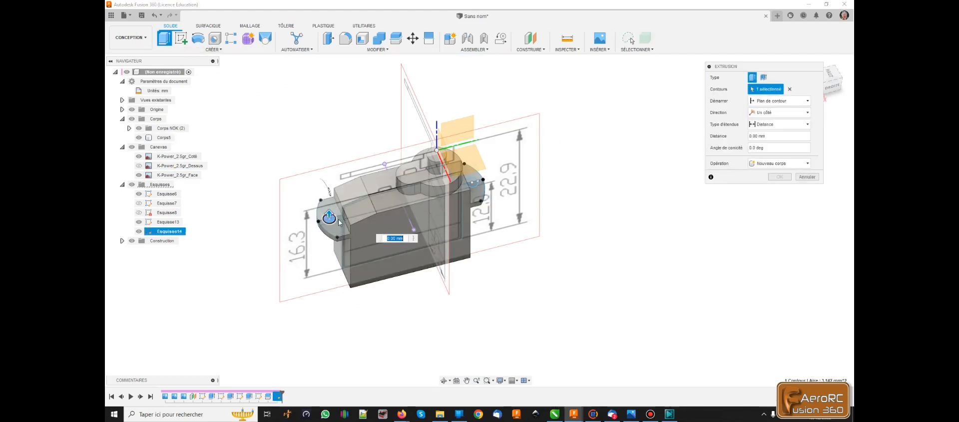
click(476, 187)
click(476, 186)
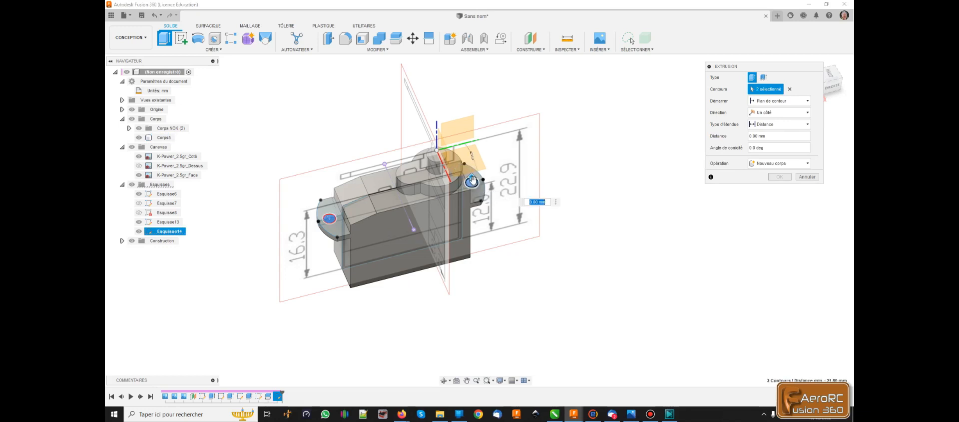
text(-2)
shift+middle_drag(634, 268, 611, 221)
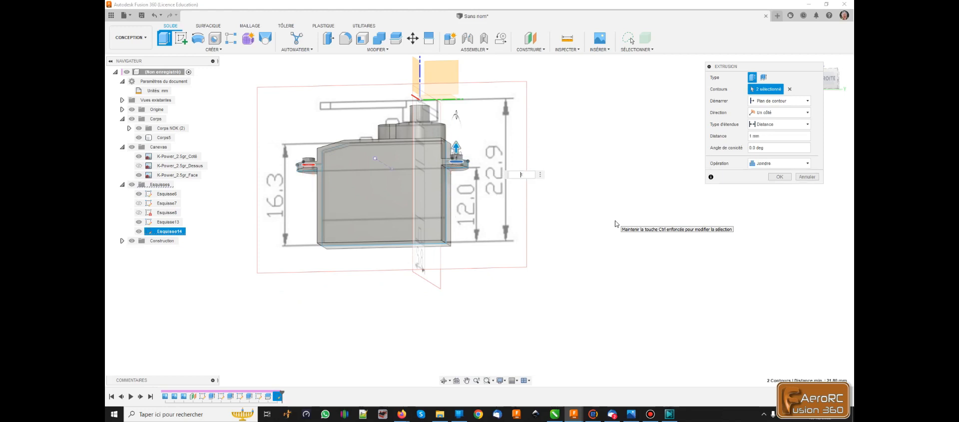
text(1)
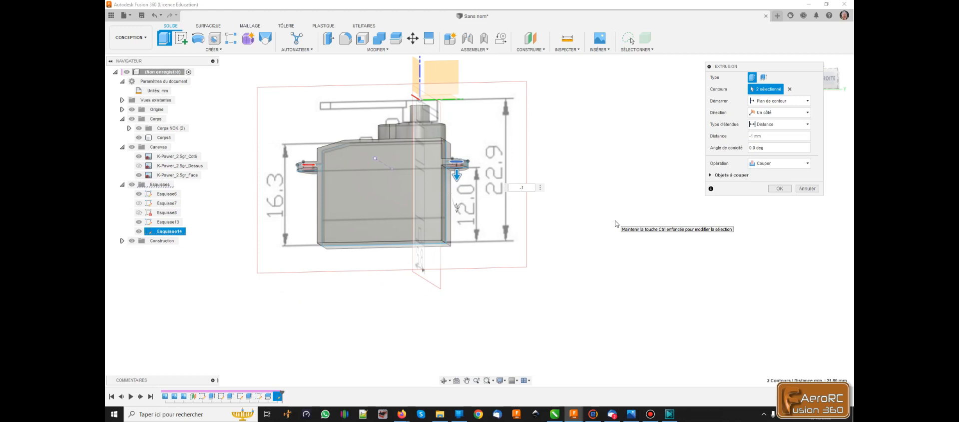
click(780, 188)
Show the K-Power_2.5gr_Dessus canvas and start a sketch on the flat top face of the servo case.
shift+middle_drag(535, 225, 579, 218)
scroll(587, 224, down, 3)
click(446, 201)
scroll(445, 201, up, 5)
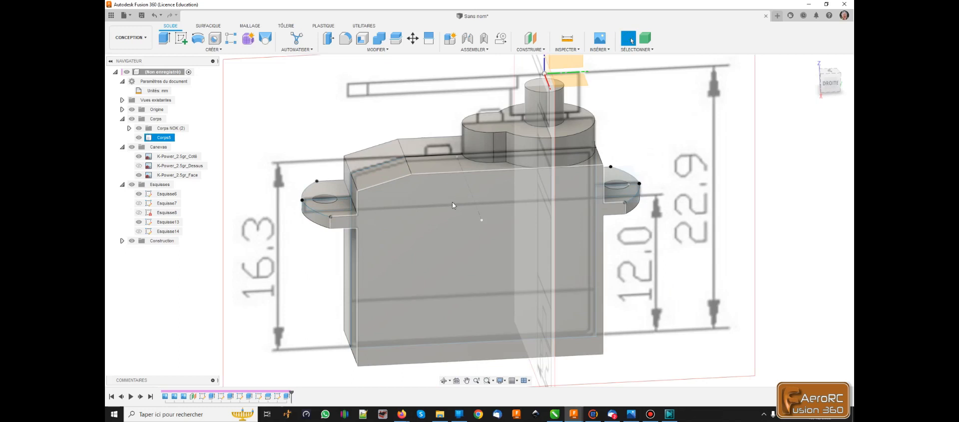
shift+middle_drag(458, 203, 459, 219)
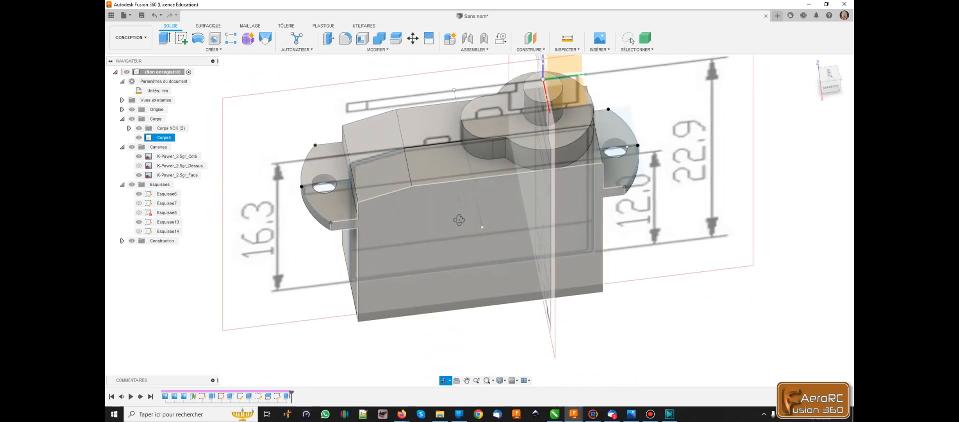
scroll(483, 213, down, 3)
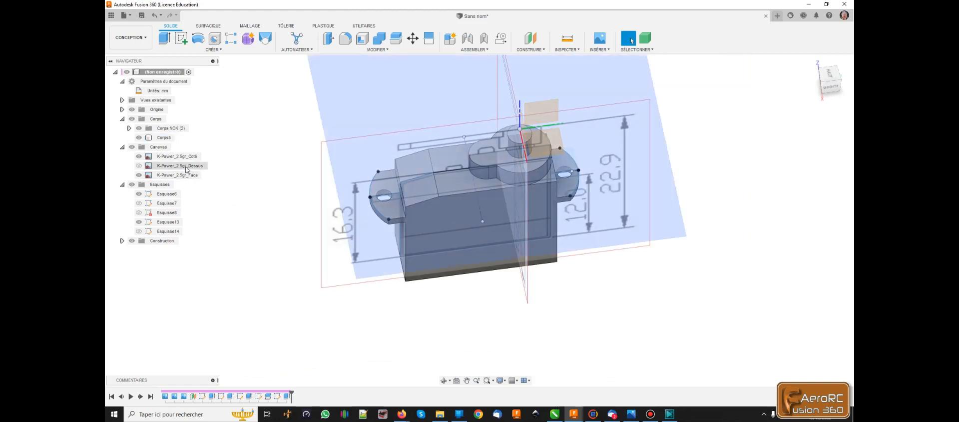
click(139, 165)
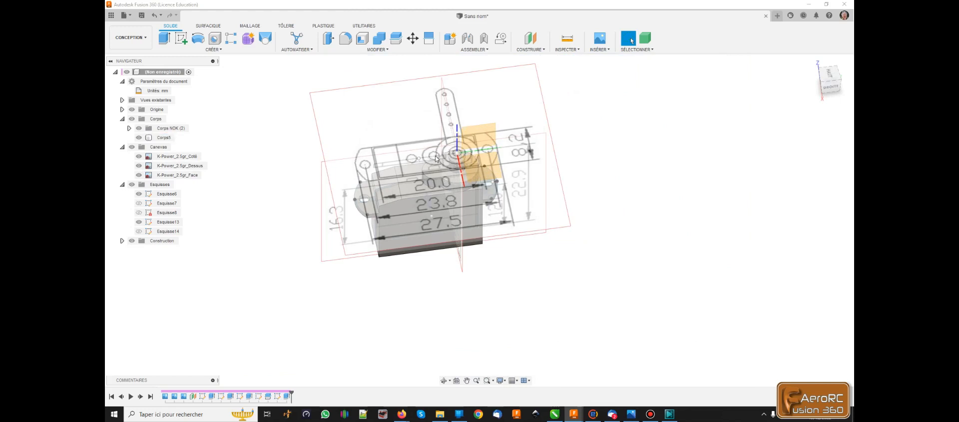
shift+middle_drag(438, 177, 439, 207)
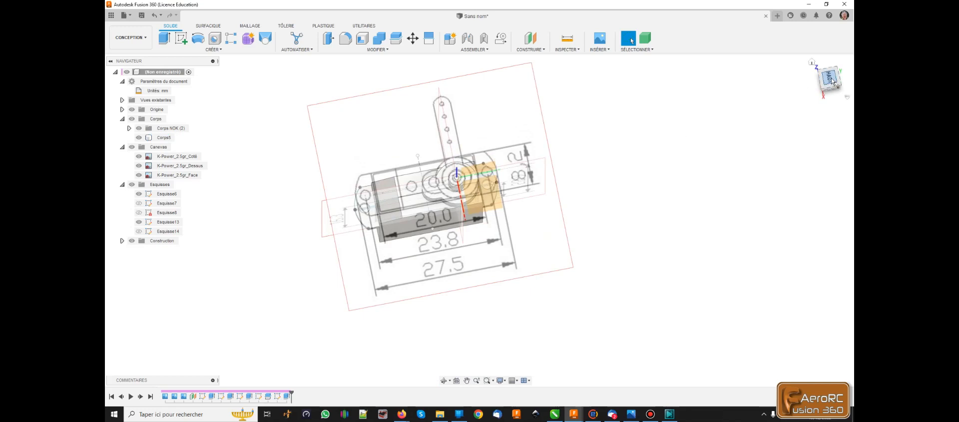
scroll(457, 191, up, 6)
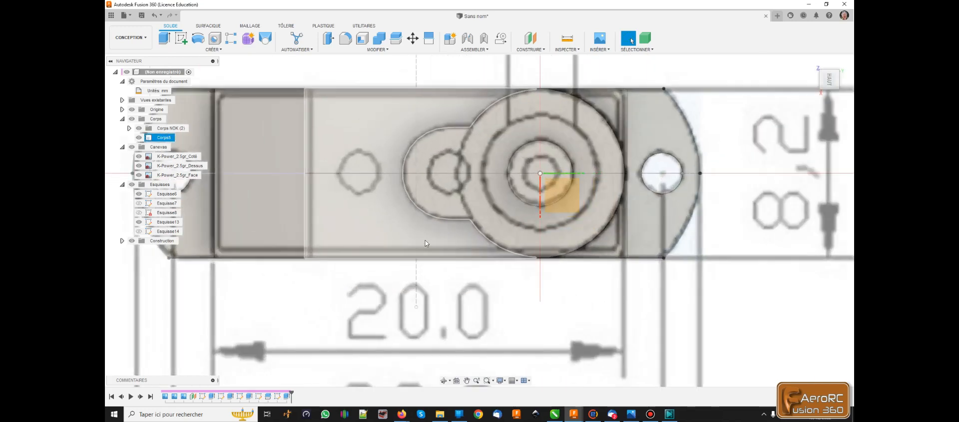
shift+middle_drag(408, 223, 391, 195)
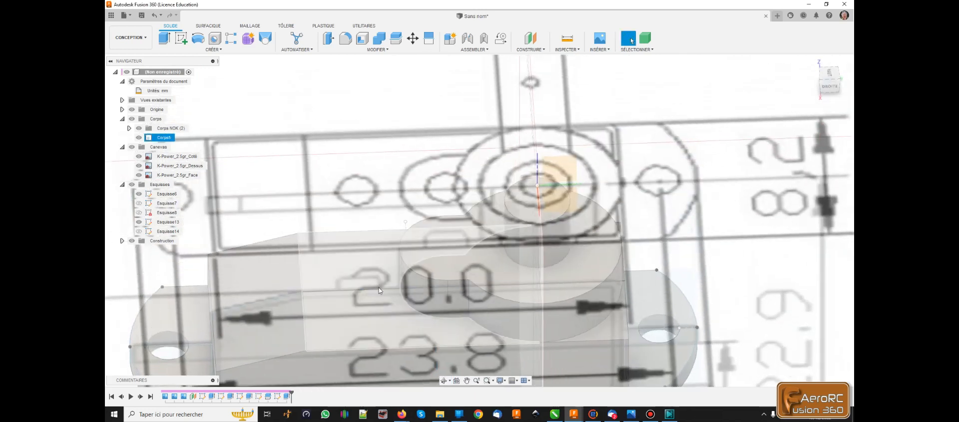
scroll(386, 215, down, 3)
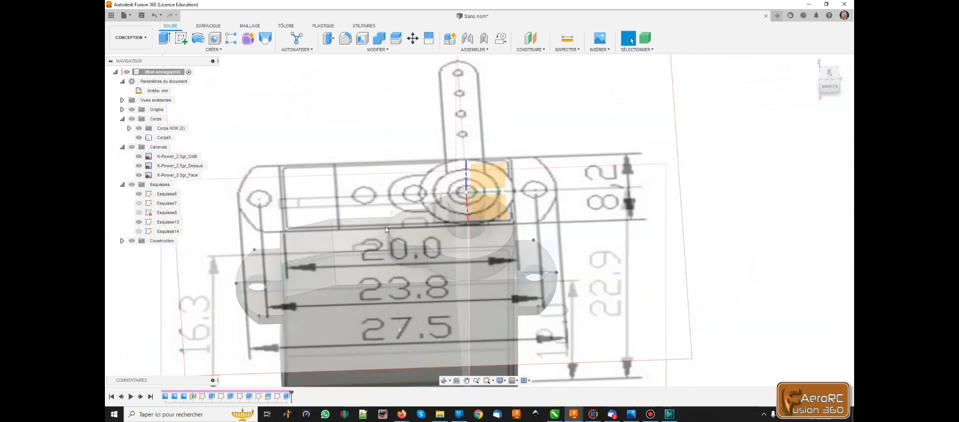
click(356, 277)
click(332, 228)
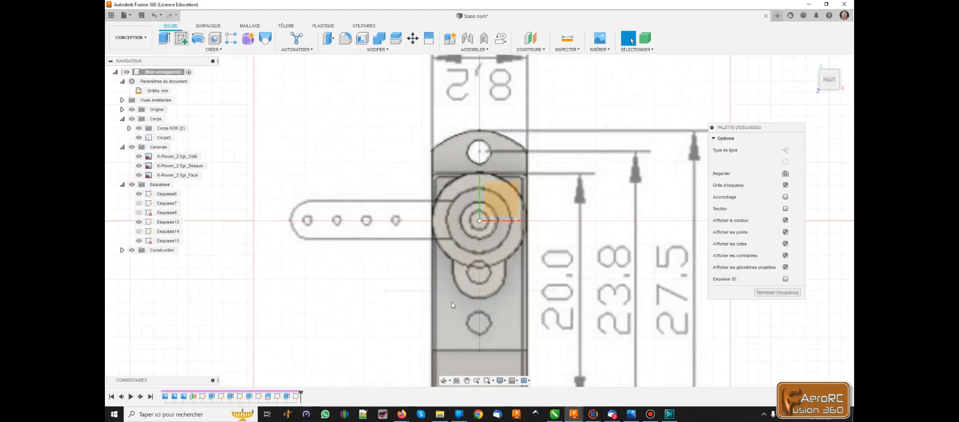
Draw a 2 mm diameter circle on the centreline over the canvas circle beyond the gear housing's rounded end, and finish the sketch.
scroll(474, 347, down, 2)
scroll(470, 344, up, 4)
scroll(469, 344, up, 2)
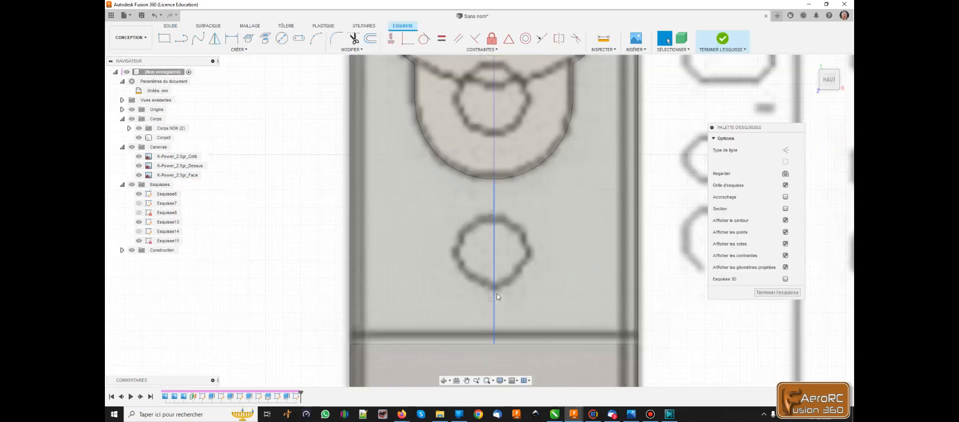
click(282, 39)
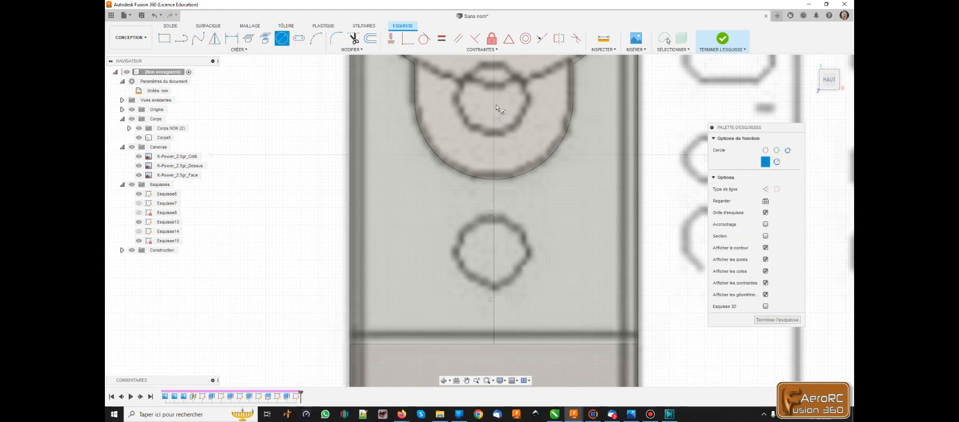
scroll(477, 132, down, 2)
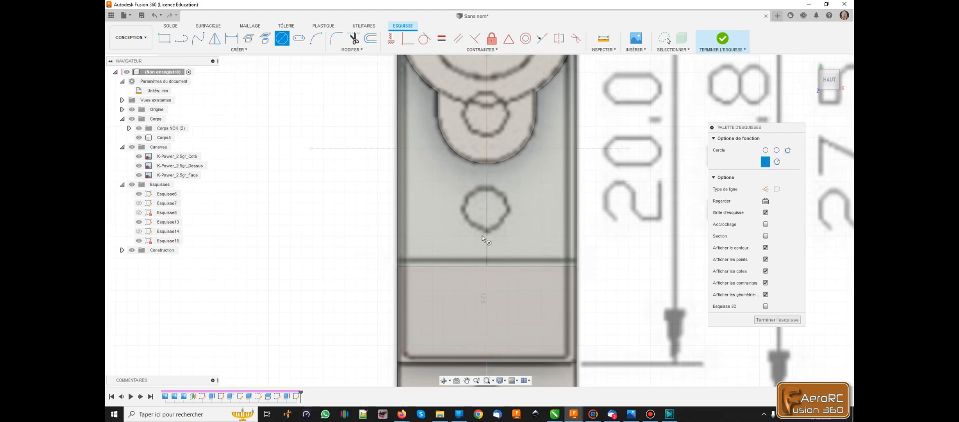
click(484, 205)
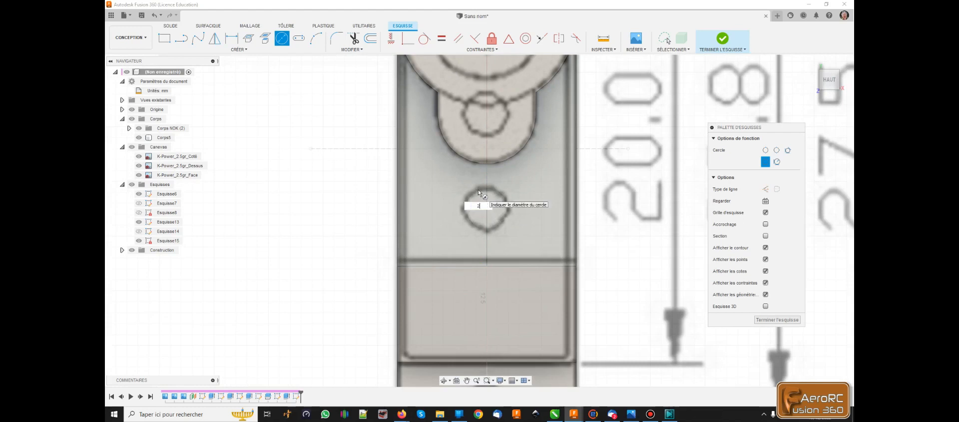
key(Return)
key(Escape)
click(790, 294)
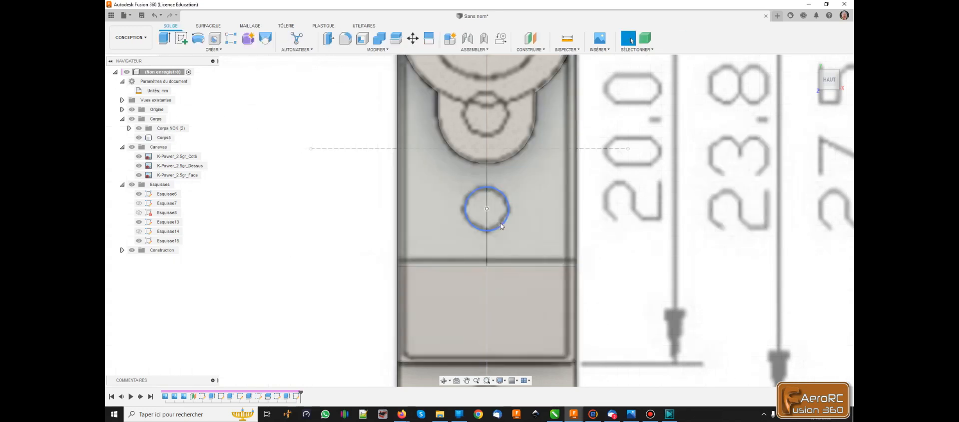
Extrude the new 2 mm circle upward by 1 mm, joined to the servo case, matching the small boss in the side canvas.
click(501, 224)
mouse_move(424, 269)
shift+middle_down()
mouse_move(392, 231)
mouse_move(392, 218)
shift+middle_up()
scroll(358, 76, down, 3)
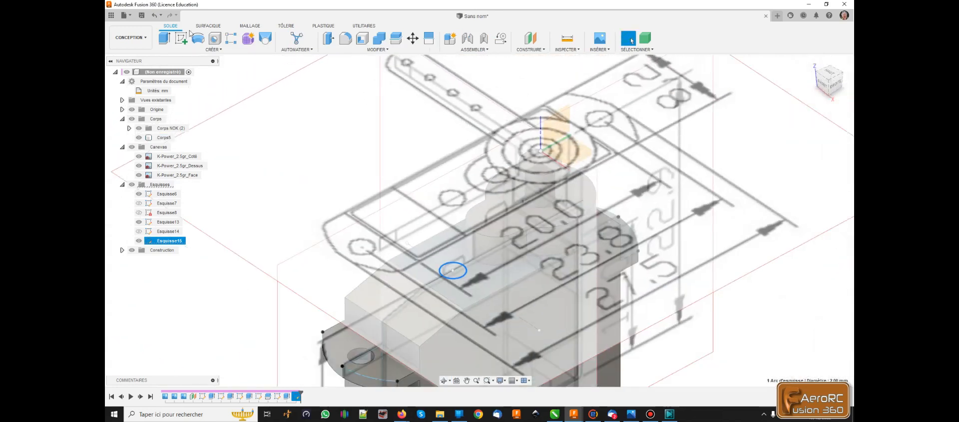
click(163, 38)
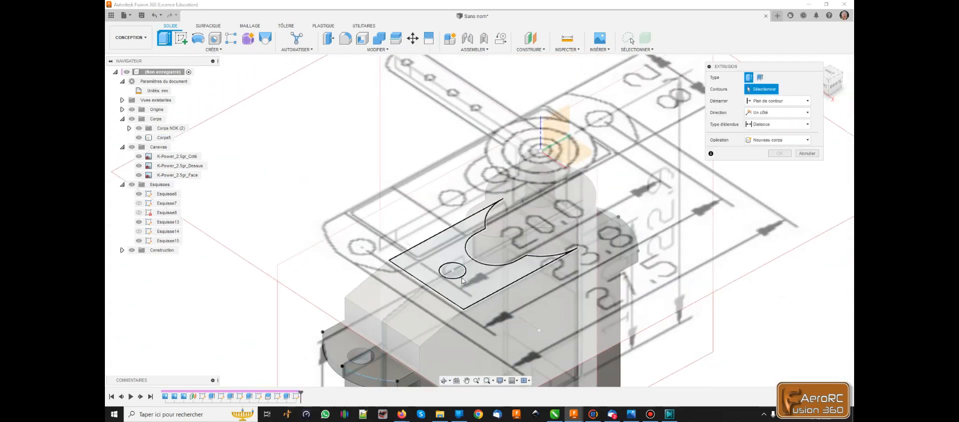
click(462, 279)
shift+middle_drag(462, 278, 457, 216)
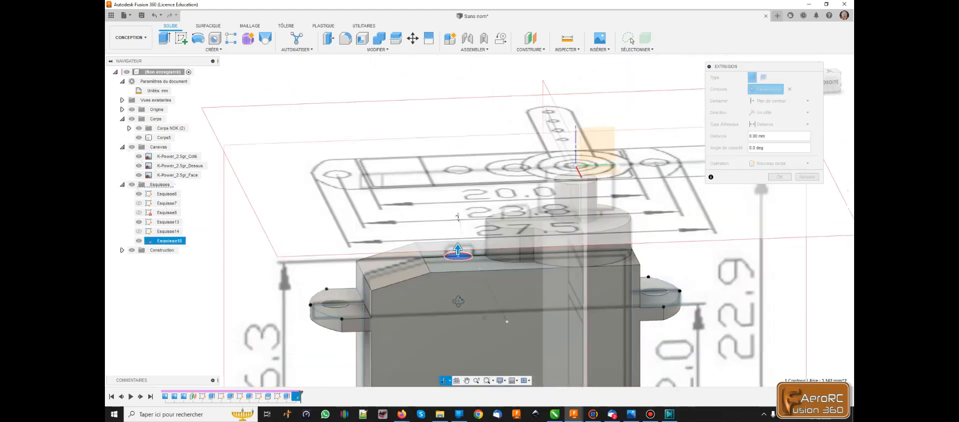
shift+middle_drag(458, 301, 444, 281)
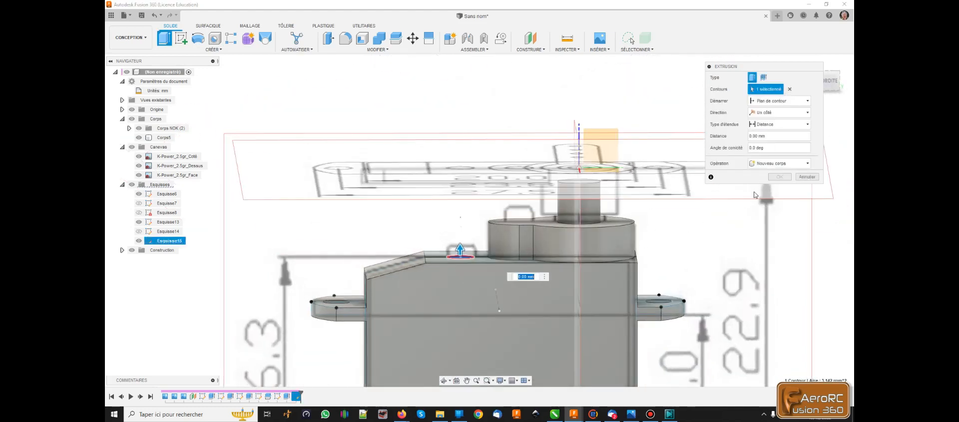
click(831, 82)
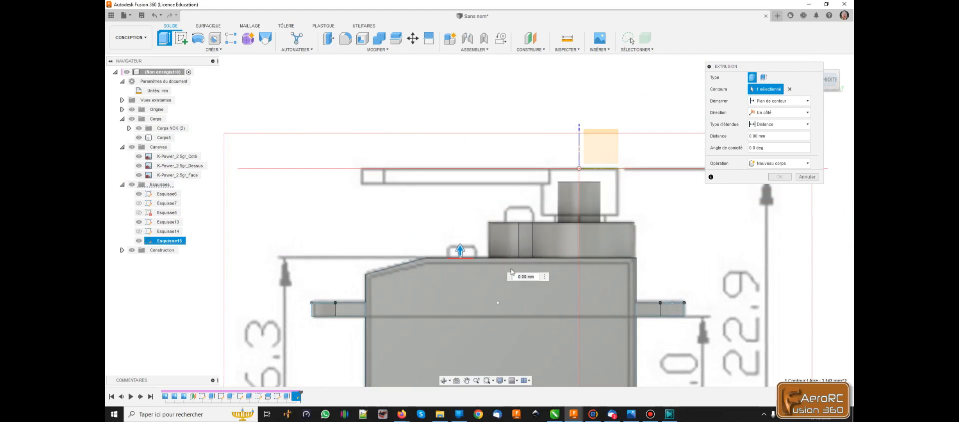
scroll(461, 249, up, 3)
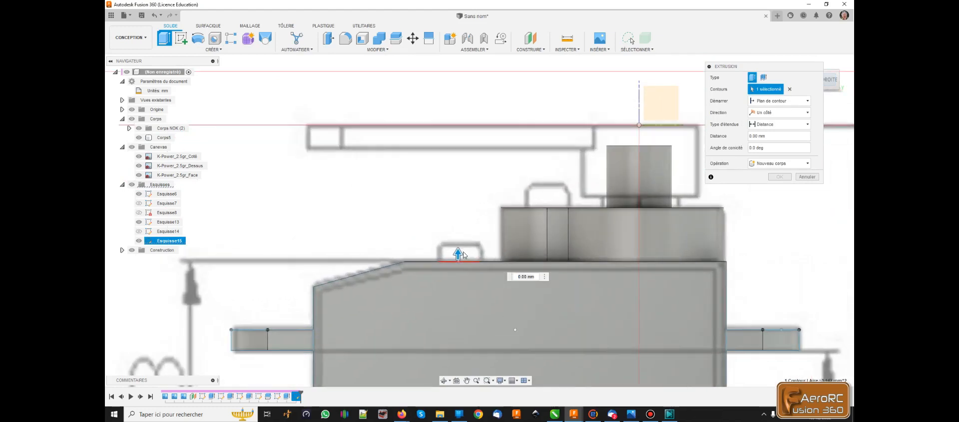
drag(456, 248, 454, 236)
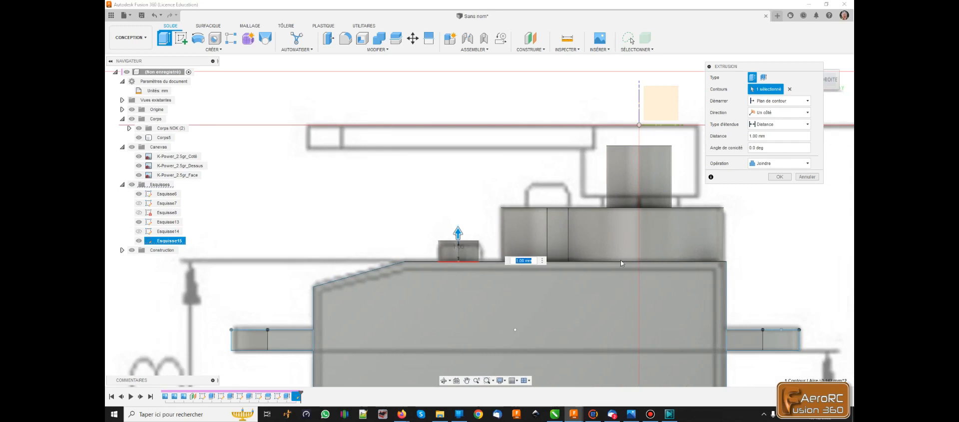
click(780, 177)
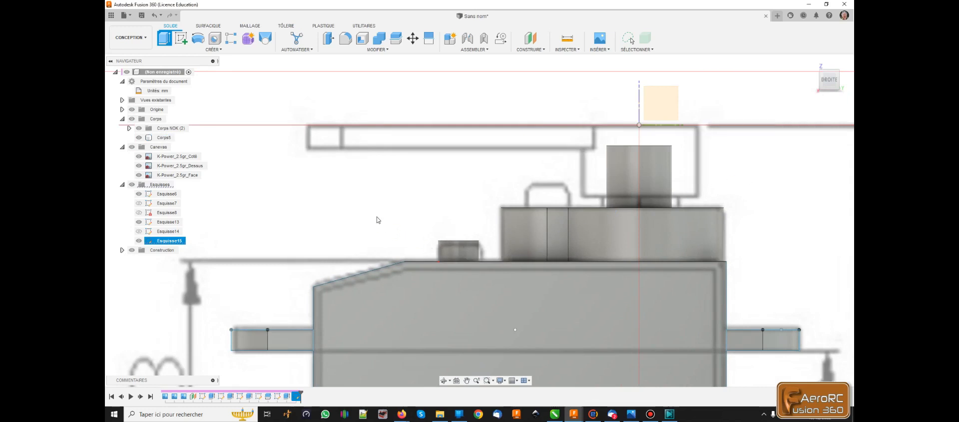
Fillet the upper circular edge of the small boss on the servo case.
shift+middle_drag(394, 219, 452, 242)
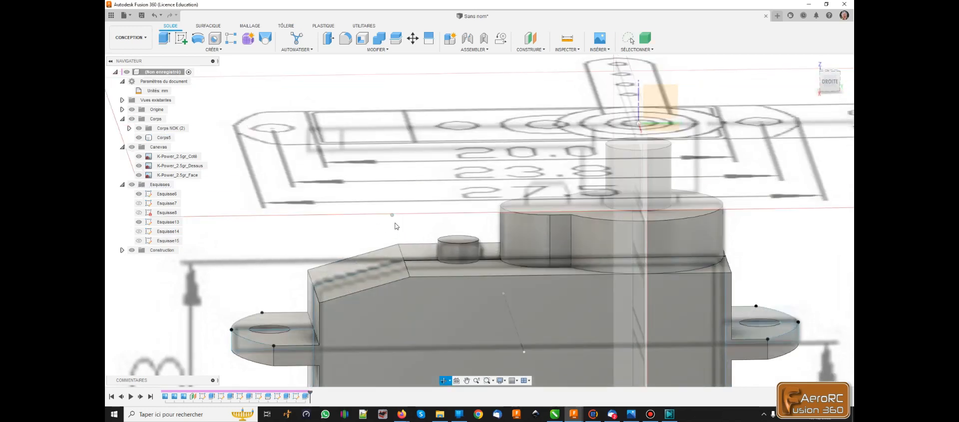
click(454, 244)
click(346, 39)
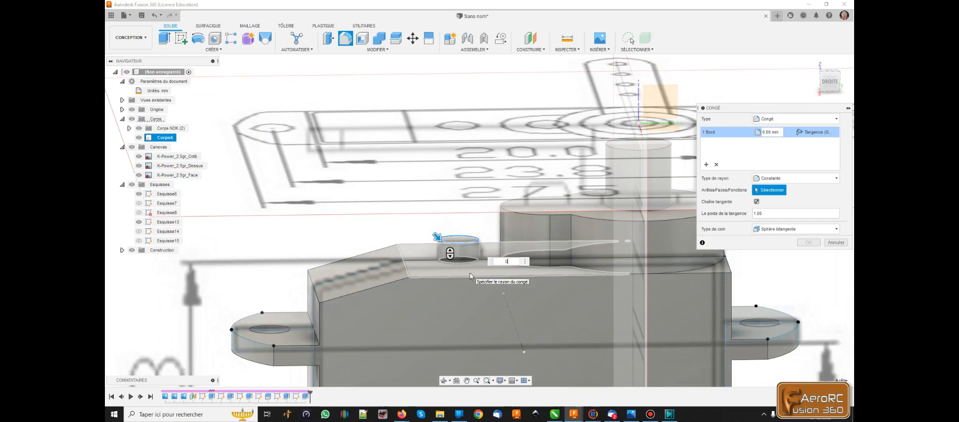
key(Return)
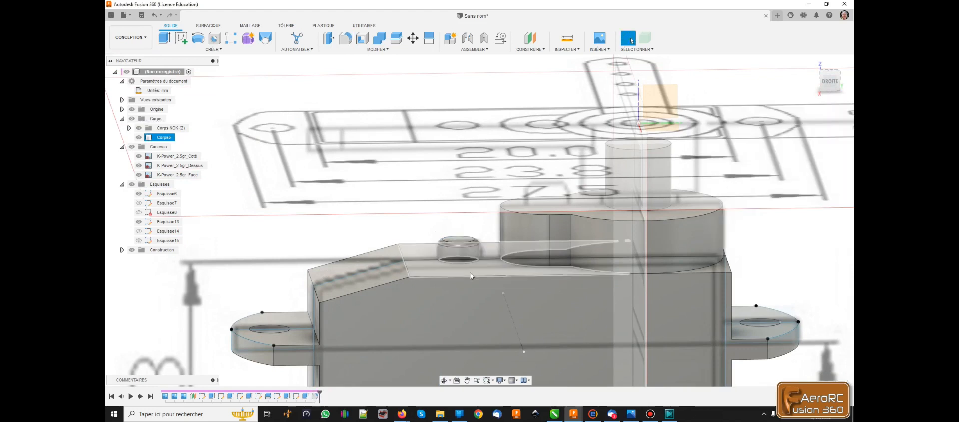
Sketch a 2 mm diameter circle on the gear housing's top face, over the canvas circle in its narrow lobe, and finish the sketch.
scroll(358, 229, down, 3)
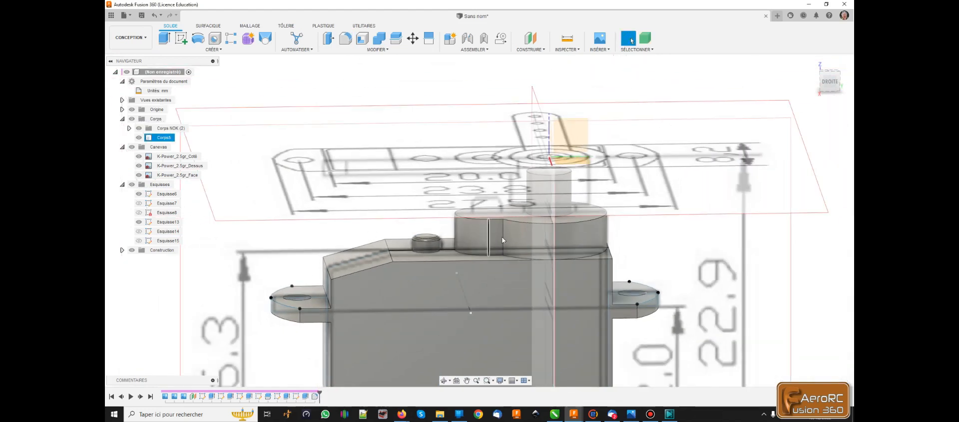
scroll(552, 231, up, 5)
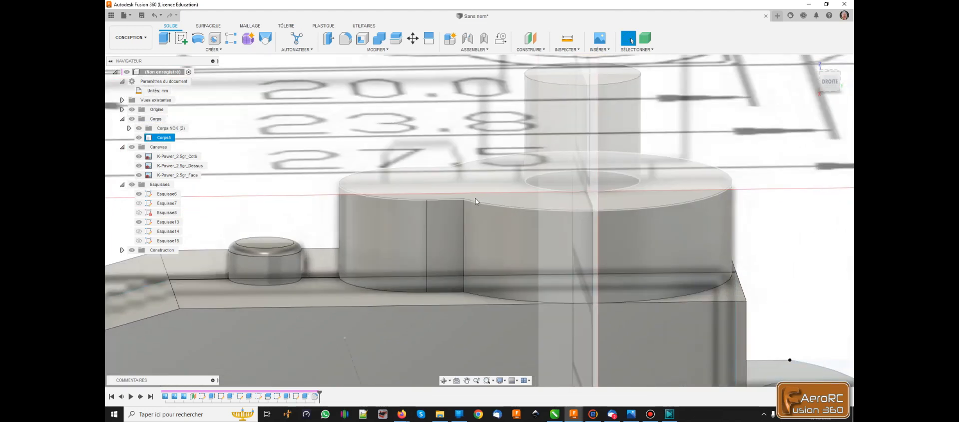
click(475, 198)
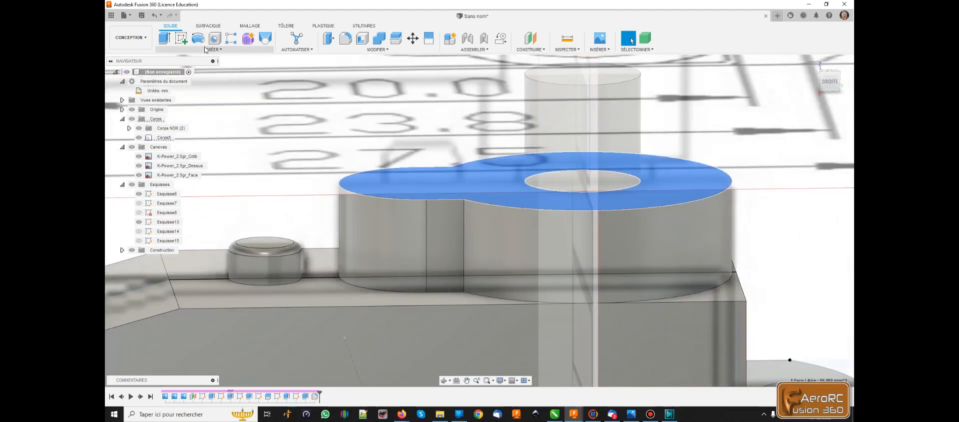
click(181, 40)
scroll(430, 214, down, 5)
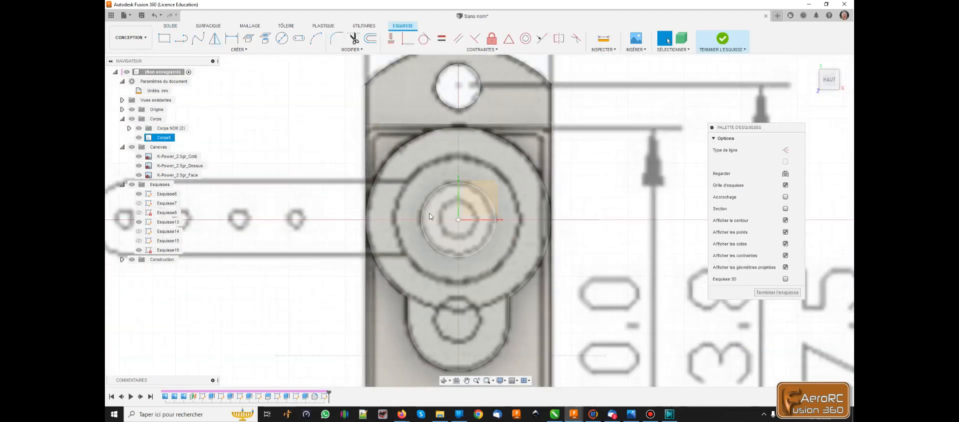
scroll(455, 353, up, 3)
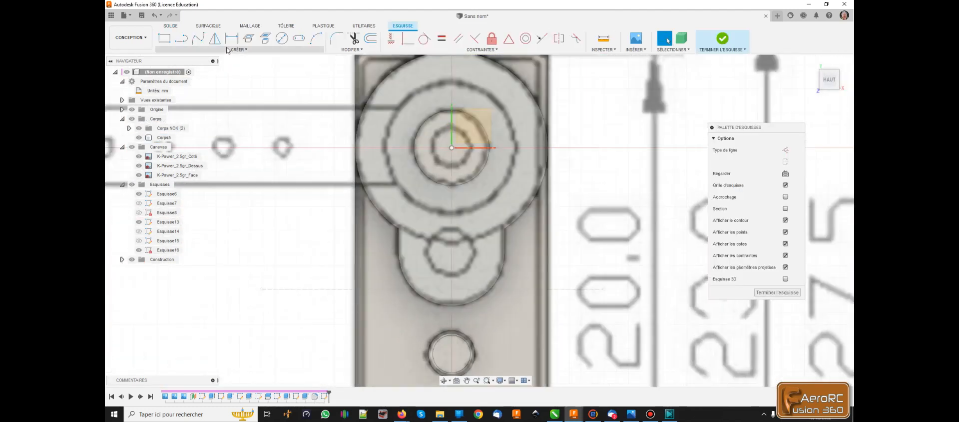
click(282, 39)
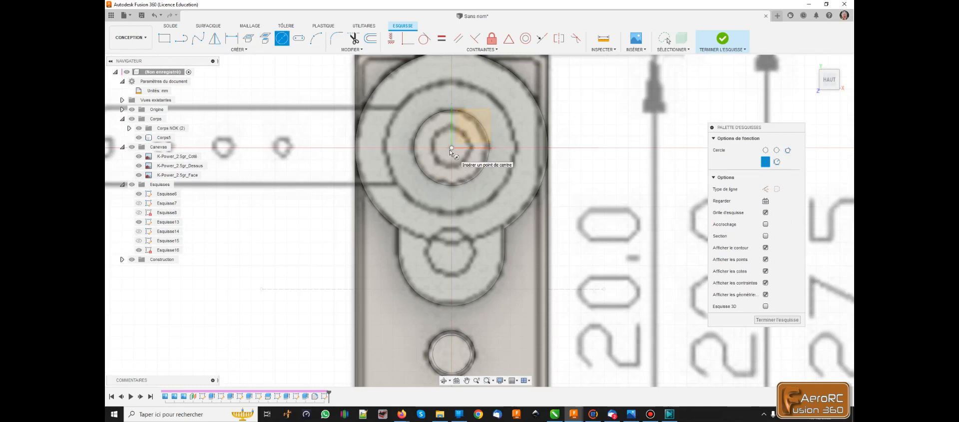
click(451, 251)
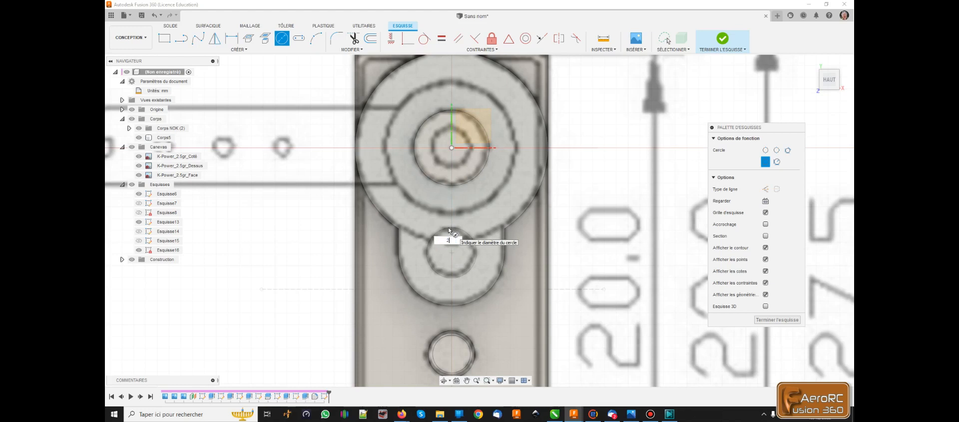
click(449, 229)
key(Escape)
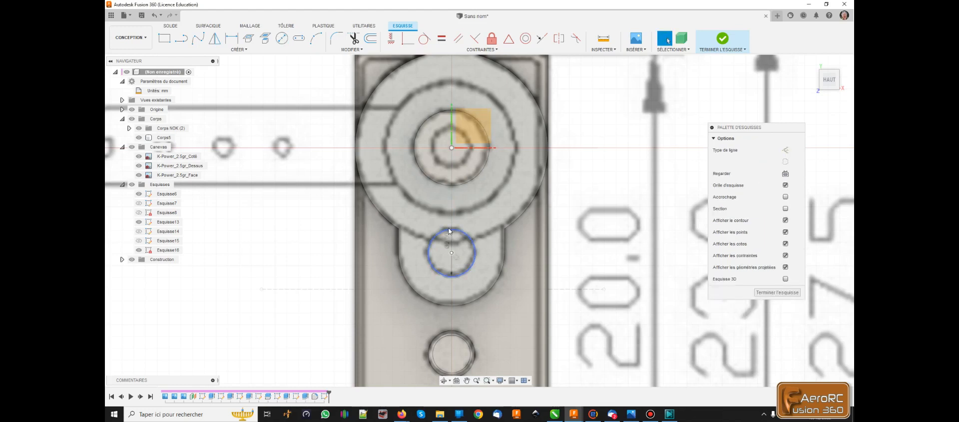
click(778, 292)
Extrude the new circle upward by 1.20 mm, joined to the servo body, to match the boss in the side canvas.
shift+middle_drag(521, 290, 465, 239)
scroll(441, 149, down, 1)
scroll(441, 148, down, 1)
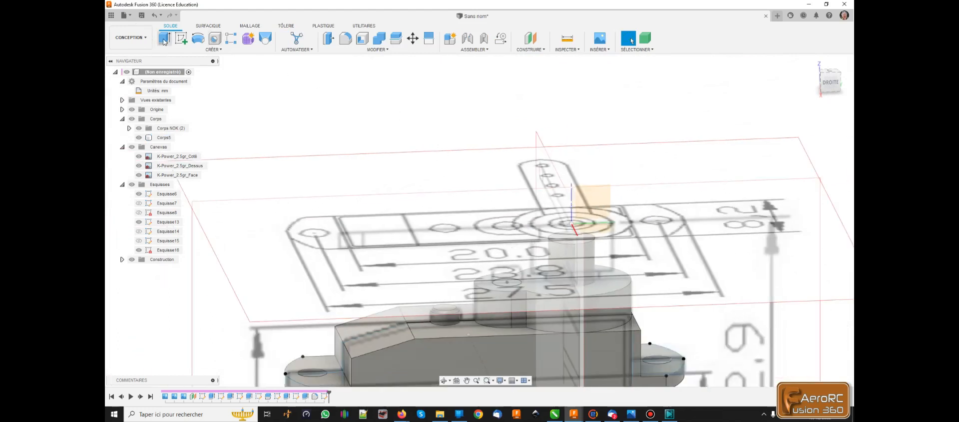
click(164, 37)
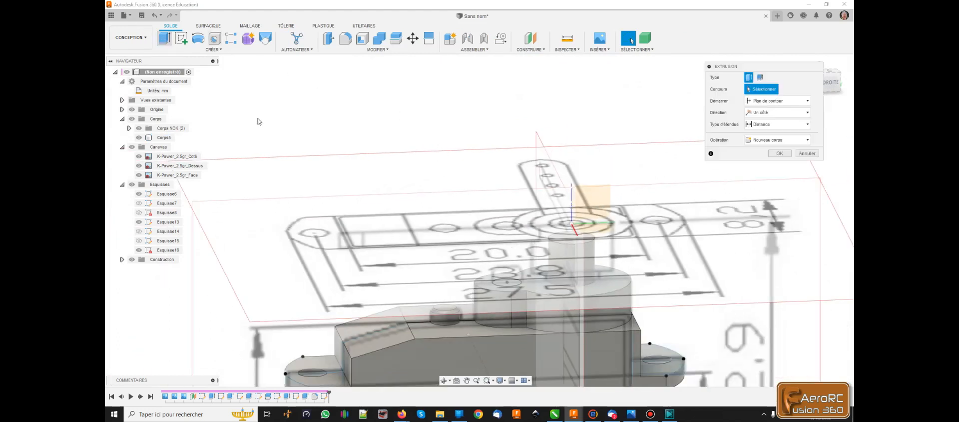
click(511, 285)
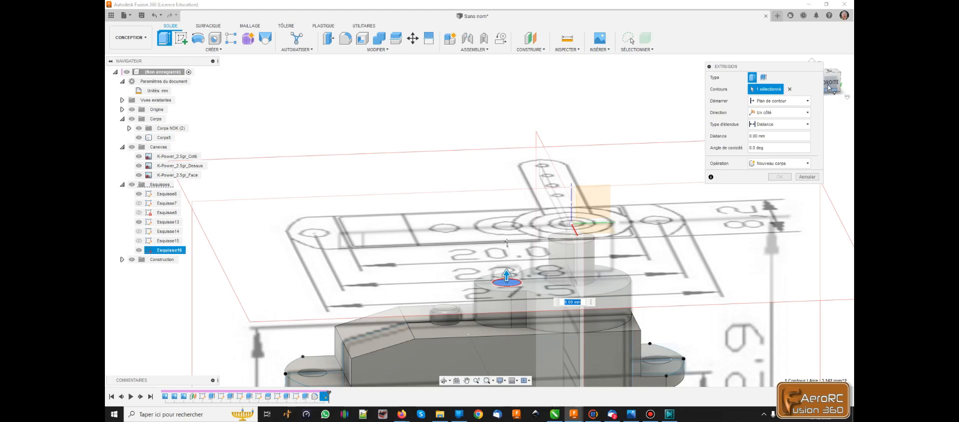
drag(504, 268, 500, 234)
scroll(508, 286, up, 3)
scroll(504, 270, up, 3)
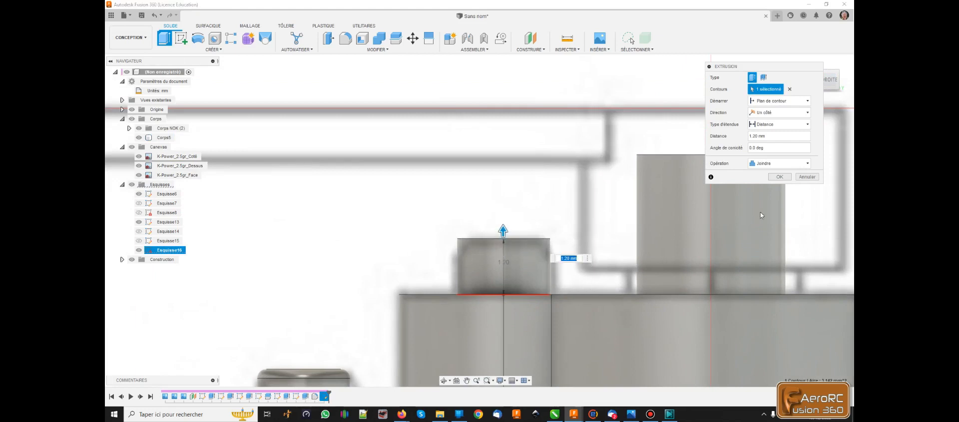
click(780, 177)
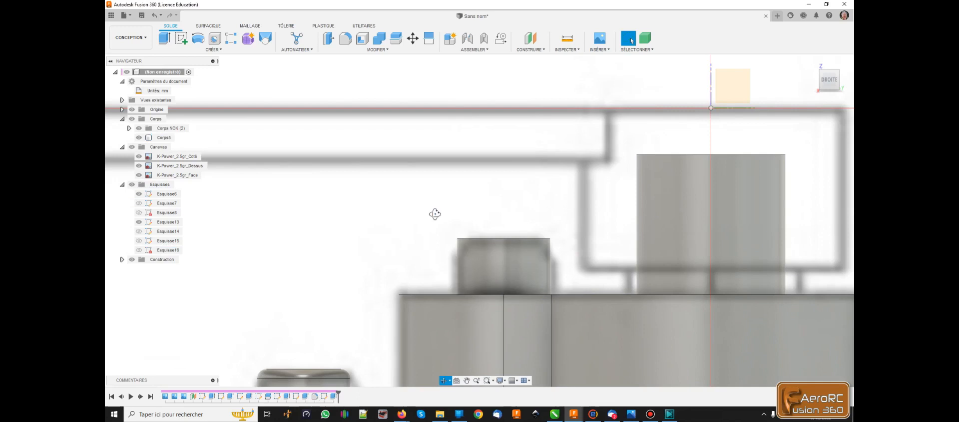
Fillet the upper circular edge of the boss on the gear housing with a 0.2 mm radius.
shift+middle_drag(435, 213, 492, 245)
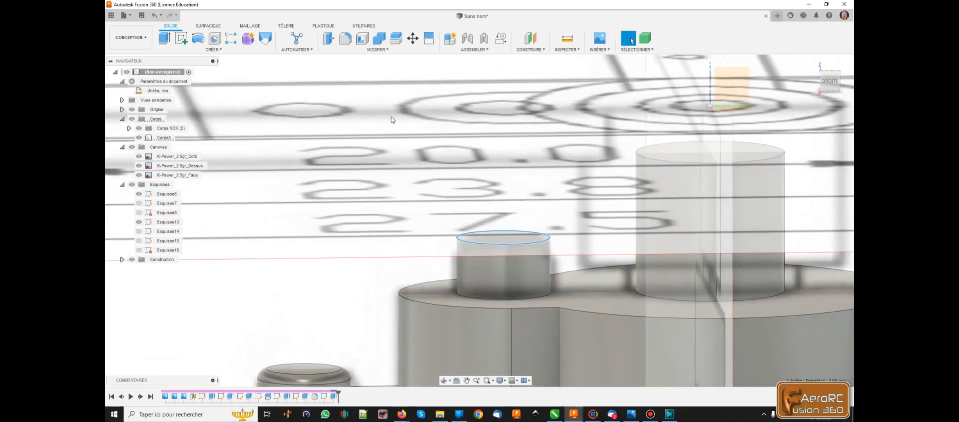
click(345, 38)
click(477, 234)
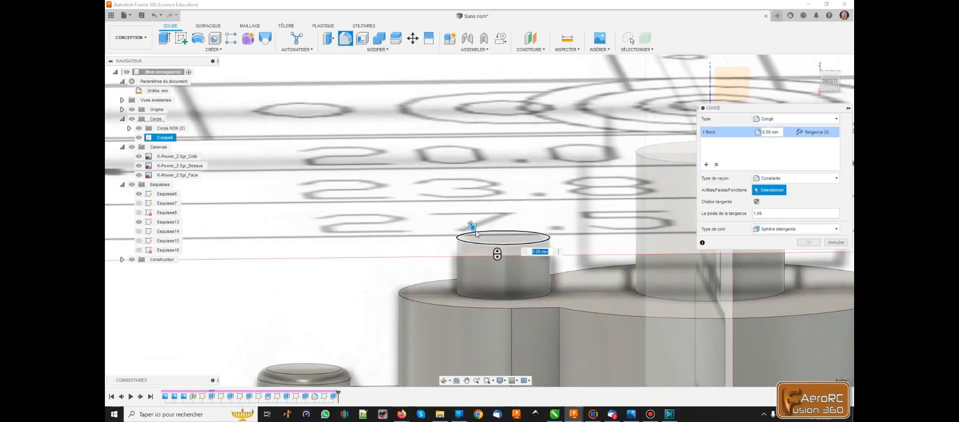
text(0)
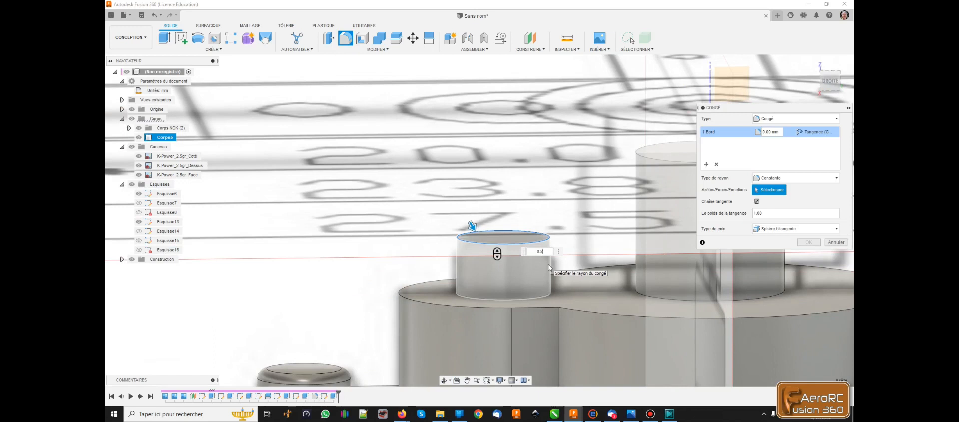
text(.2)
key(Return)
key(Return)
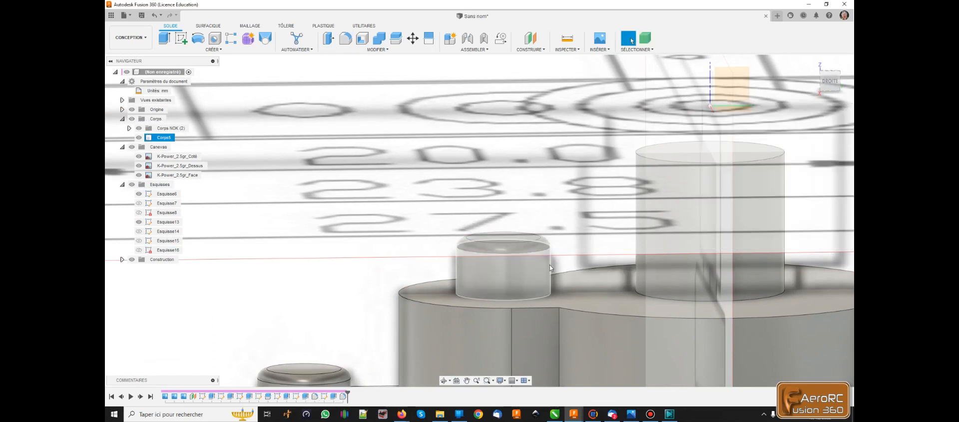
scroll(495, 283, down, 6)
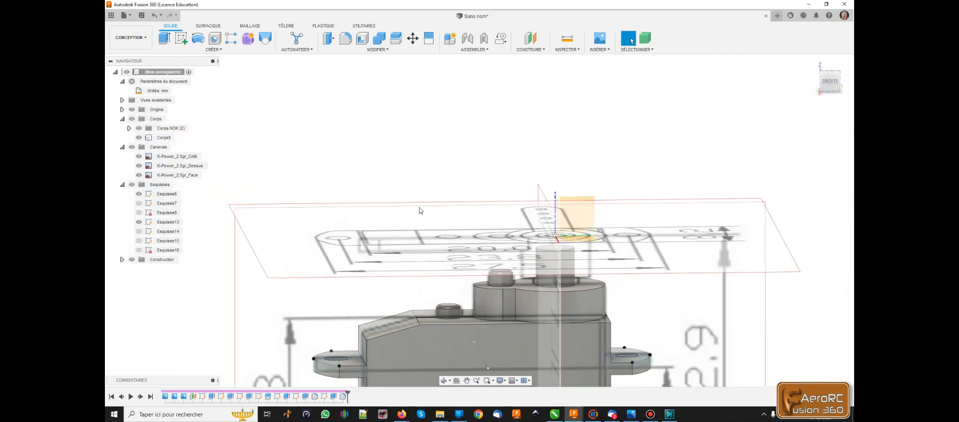
scroll(419, 215, down, 4)
scroll(430, 248, down, 3)
mouse_move(476, 275)
shift+middle_down()
mouse_move(614, 278)
mouse_move(618, 266)
mouse_move(472, 278)
shift+middle_up()
click(228, 136)
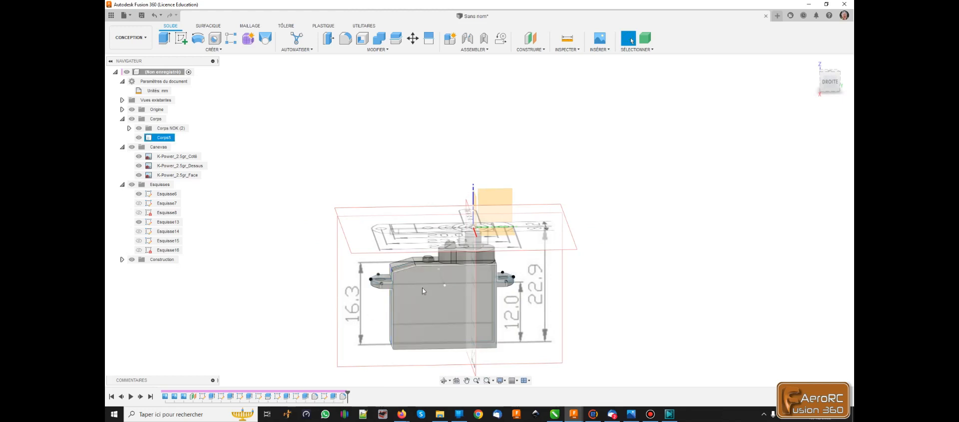
click(345, 38)
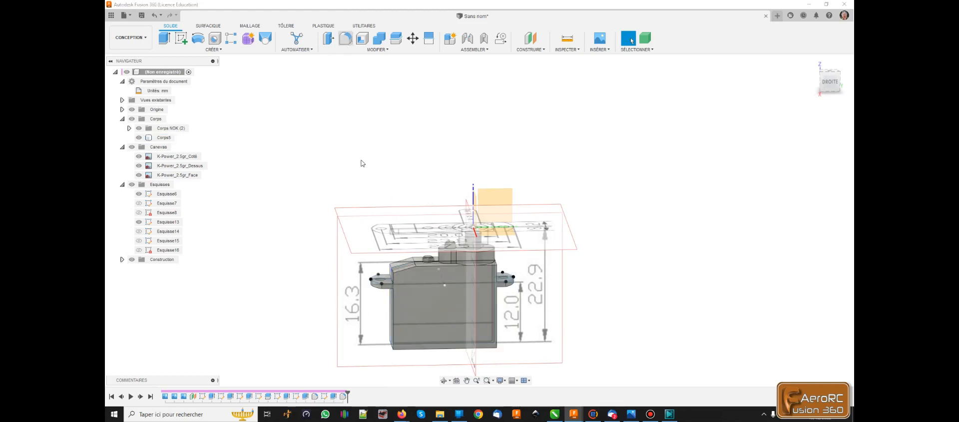
scroll(418, 310, up, 2)
scroll(416, 306, up, 2)
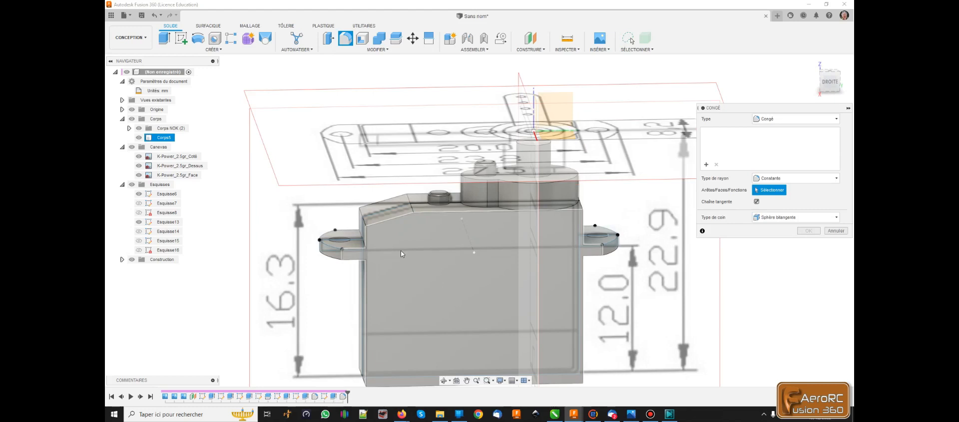
scroll(415, 291, up, 2)
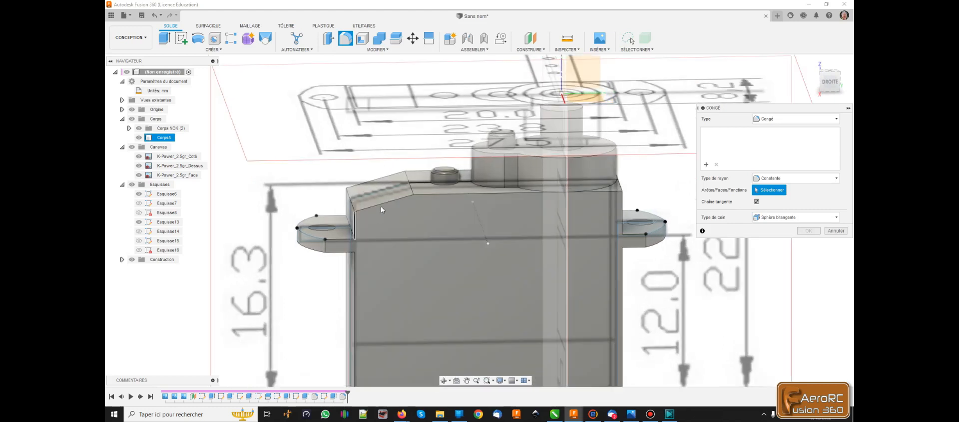
shift+middle_drag(425, 275, 391, 211)
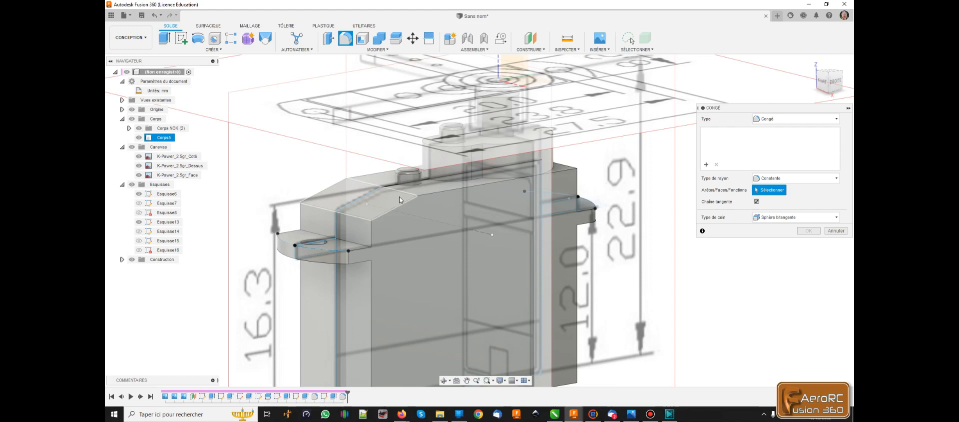
scroll(399, 197, up, 2)
scroll(400, 199, down, 3)
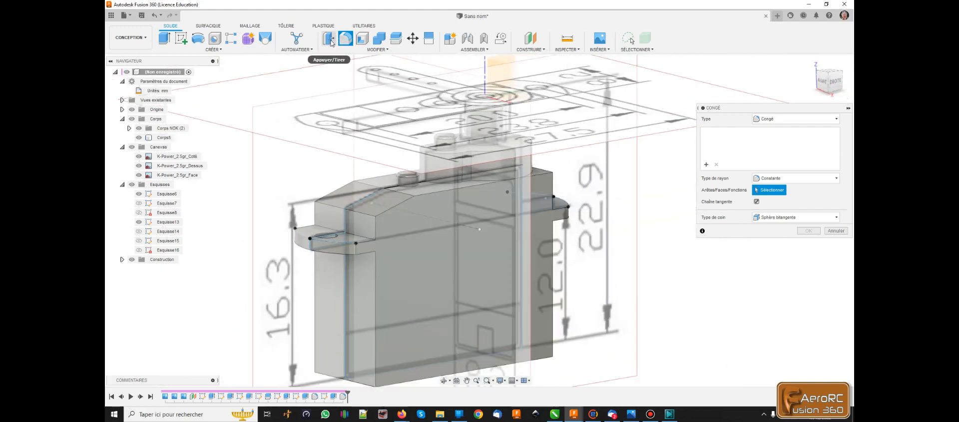
Chamfer all edges of the servo case's large flat side face with an equal distance of 0.2 mm.
click(378, 49)
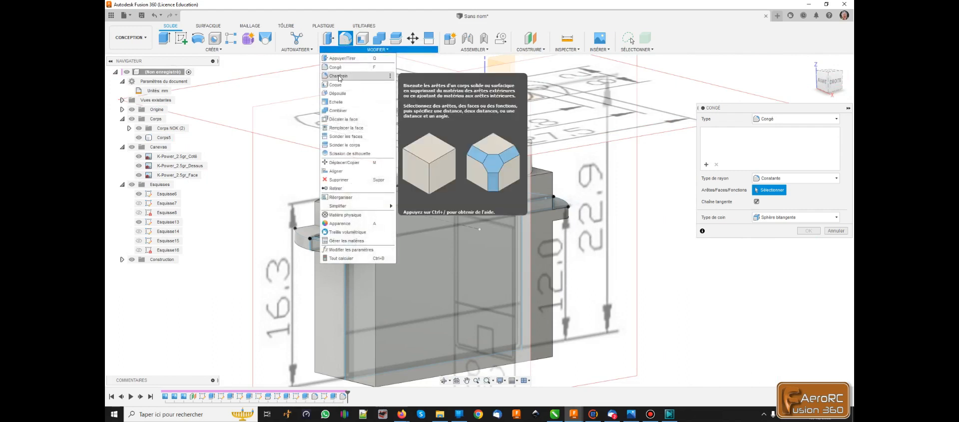
click(340, 76)
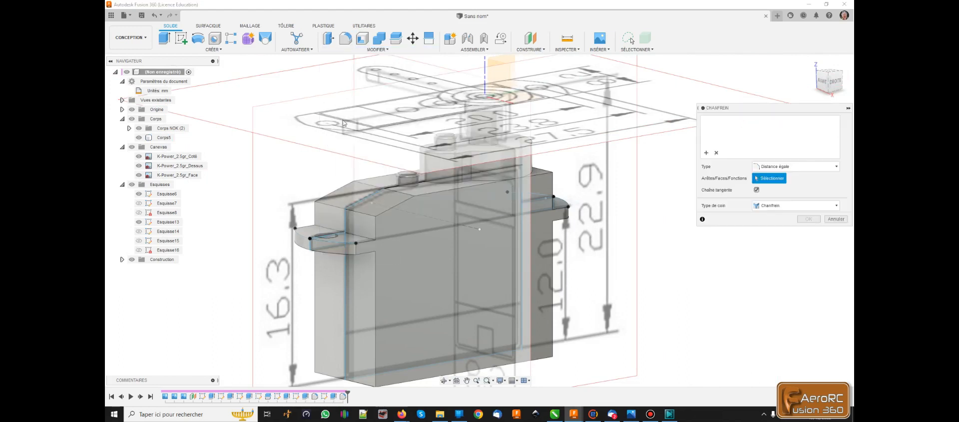
click(409, 228)
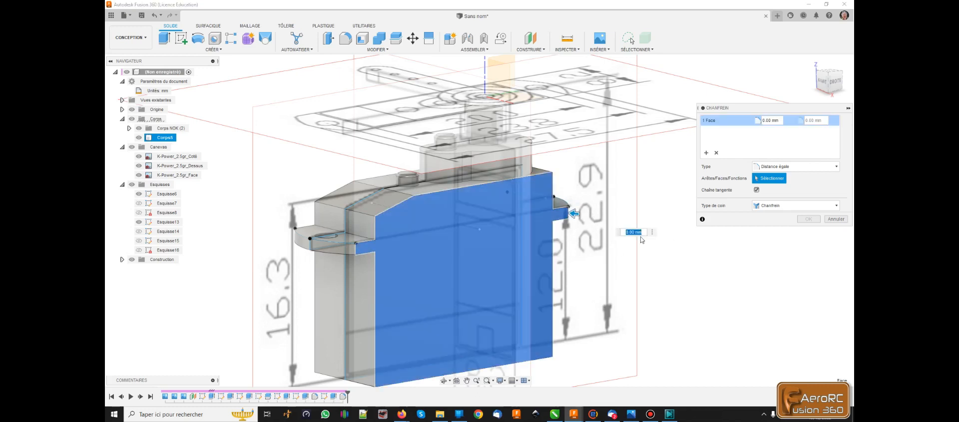
text(0.2)
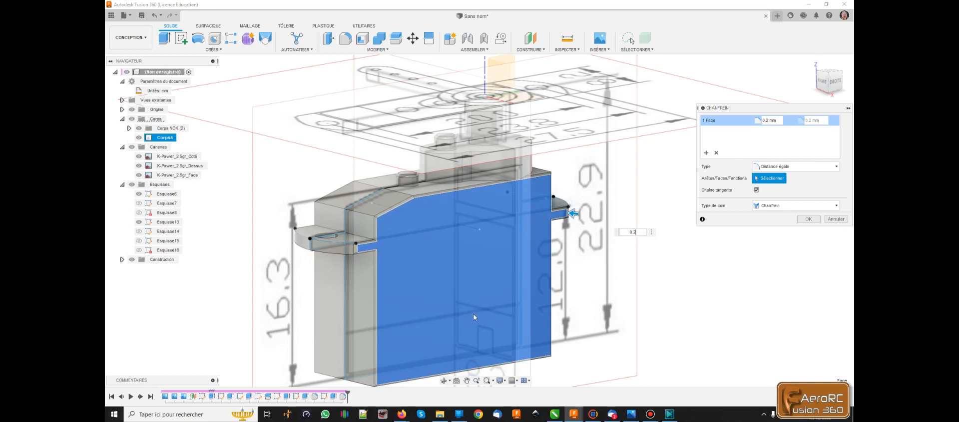
key(Return)
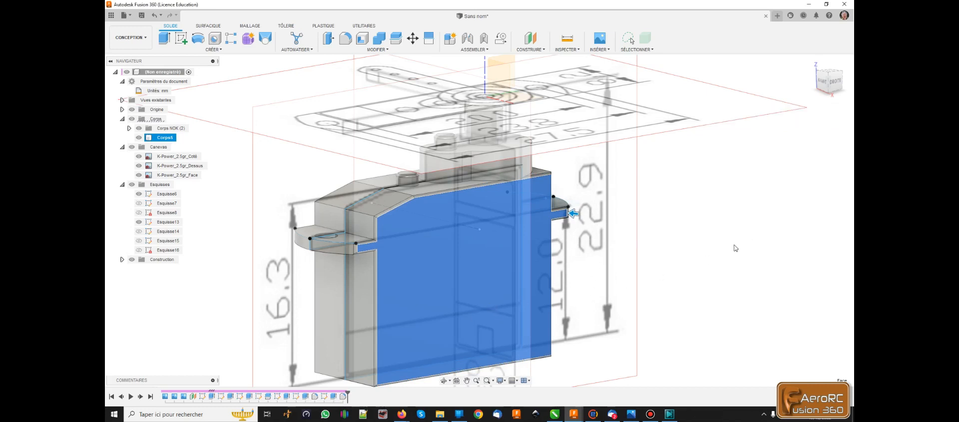
Apply a 0.2 mm equal-distance chamfer to the edges of the opposite large side face of the servo case.
shift+middle_drag(538, 283, 614, 278)
click(615, 265)
click(376, 48)
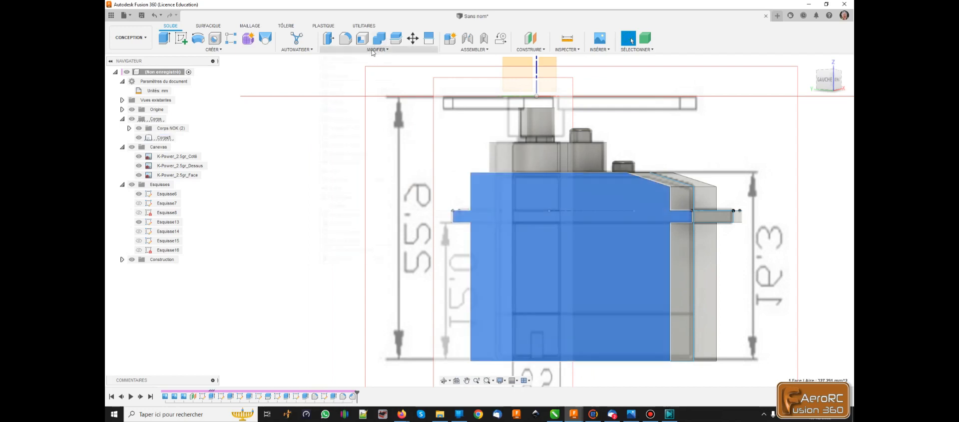
click(352, 75)
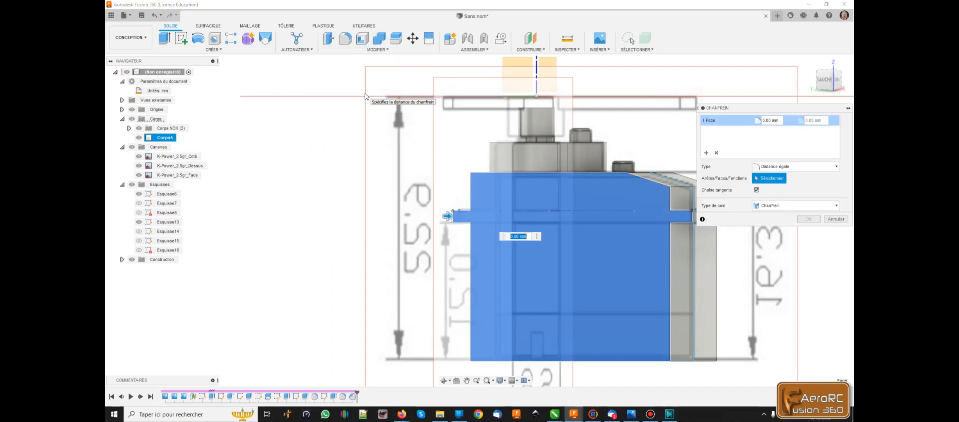
text(0.2)
key(Return)
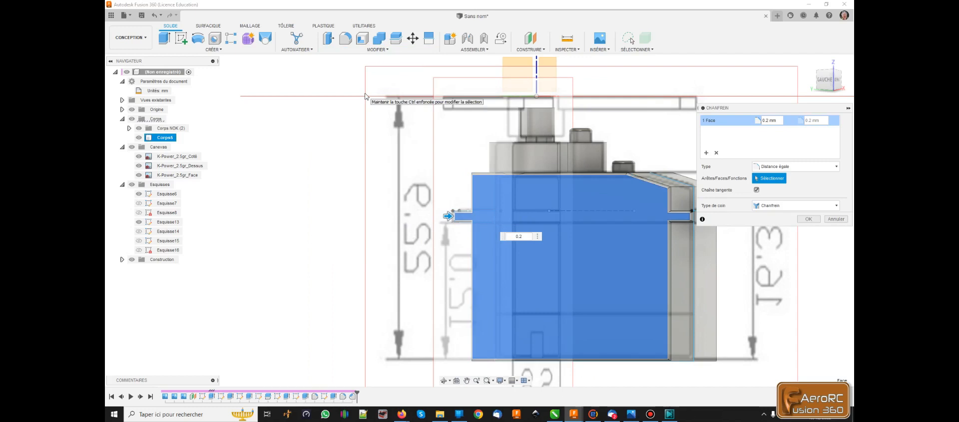
click(808, 222)
Chamfer the case's bottom face and the two narrow end faces below the mounting lugs with an equal distance of 0.2 mm.
shift+middle_drag(610, 188, 453, 191)
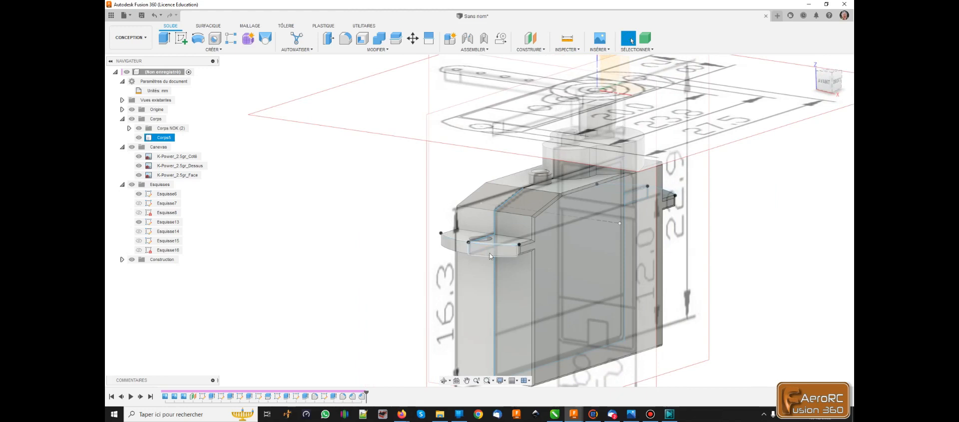
scroll(484, 284, down, 2)
shift+middle_drag(491, 309, 529, 360)
shift+middle_drag(483, 238, 493, 171)
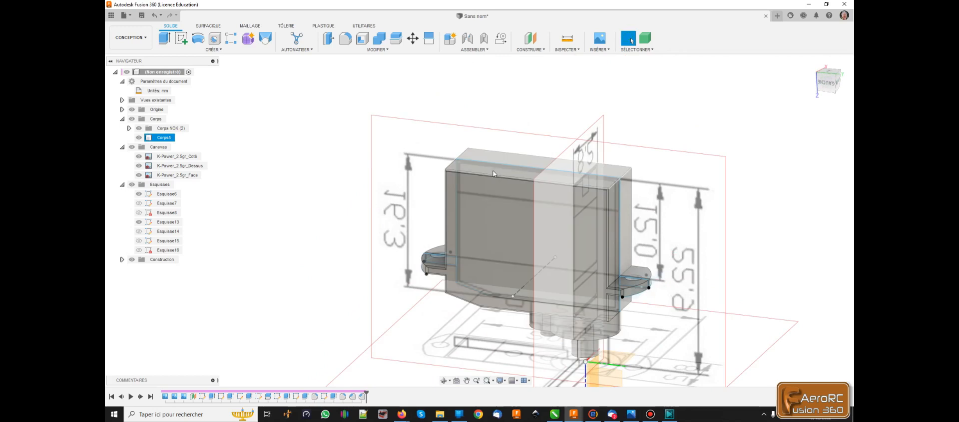
click(493, 173)
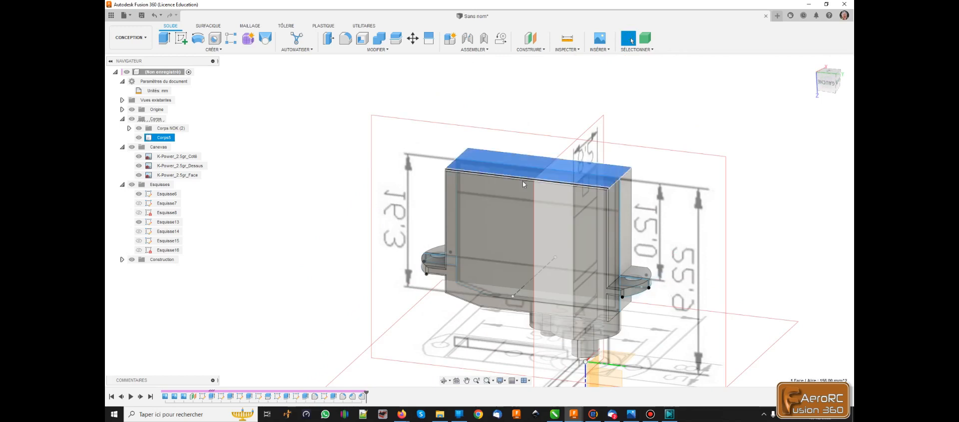
ctrl+click(625, 214)
shift+middle_drag(511, 223, 535, 225)
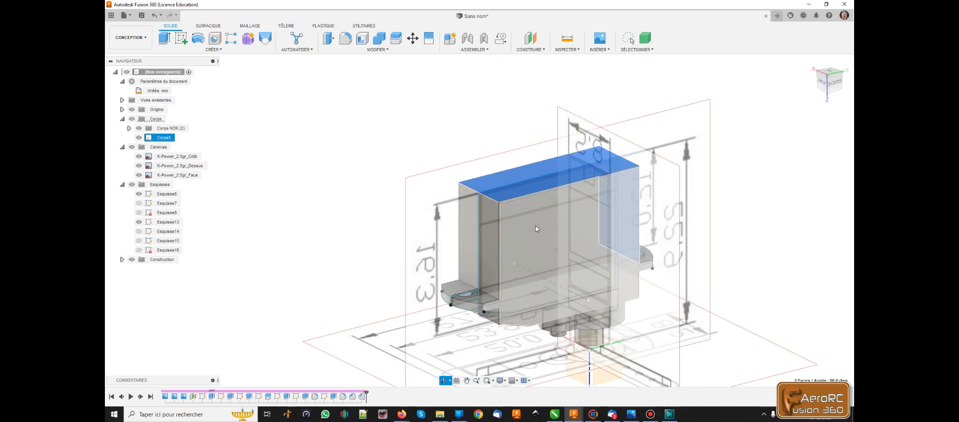
ctrl+click(487, 224)
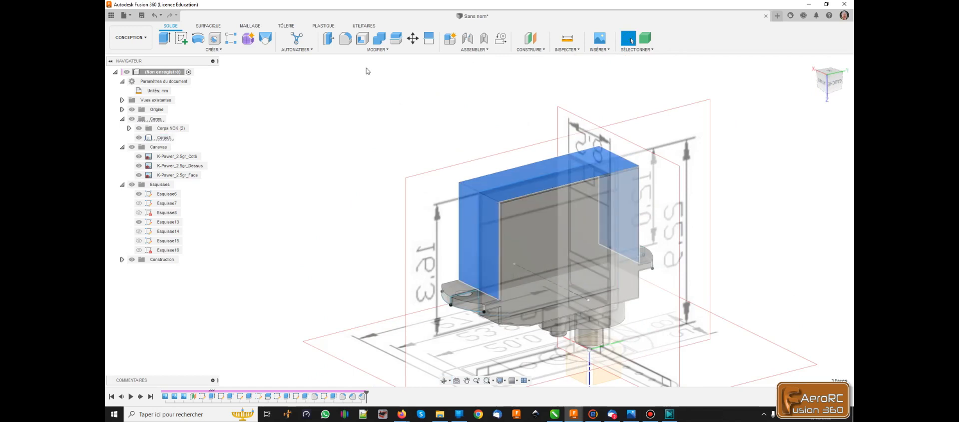
click(360, 50)
click(338, 75)
text(0.2)
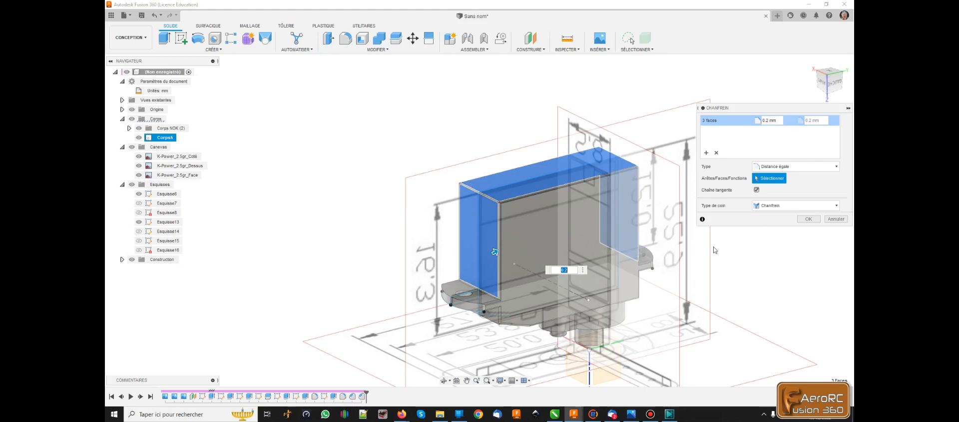
click(809, 221)
Chamfer the edges of the small end face above the mounting lug on the gear housing side by 0.2 mm.
shift+middle_drag(595, 215, 544, 112)
shift+middle_drag(529, 114, 525, 116)
scroll(586, 209, up, 3)
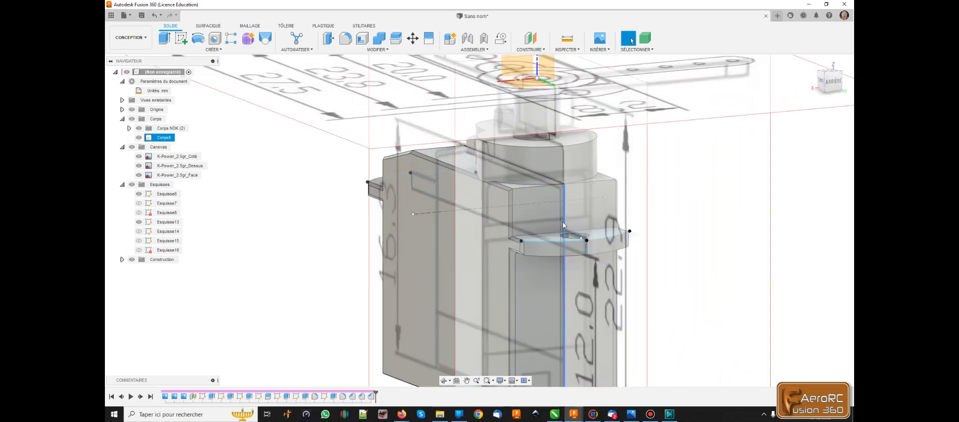
click(540, 196)
click(358, 48)
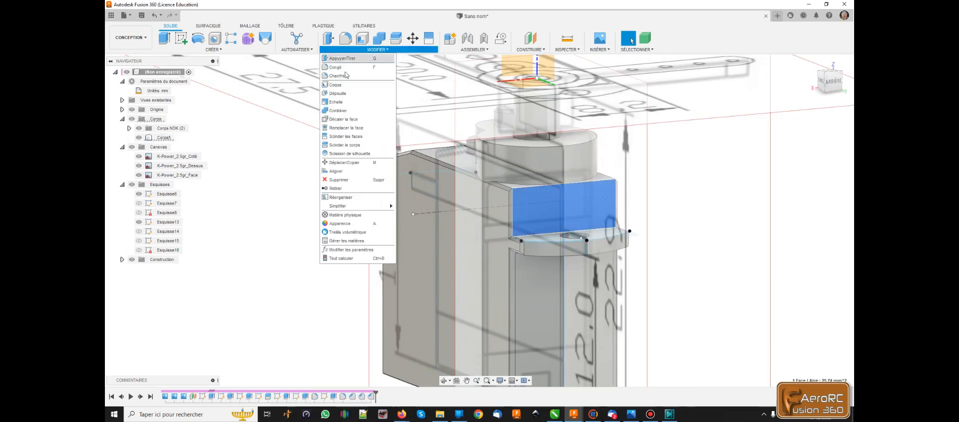
click(337, 76)
text(0.2)
key(Return)
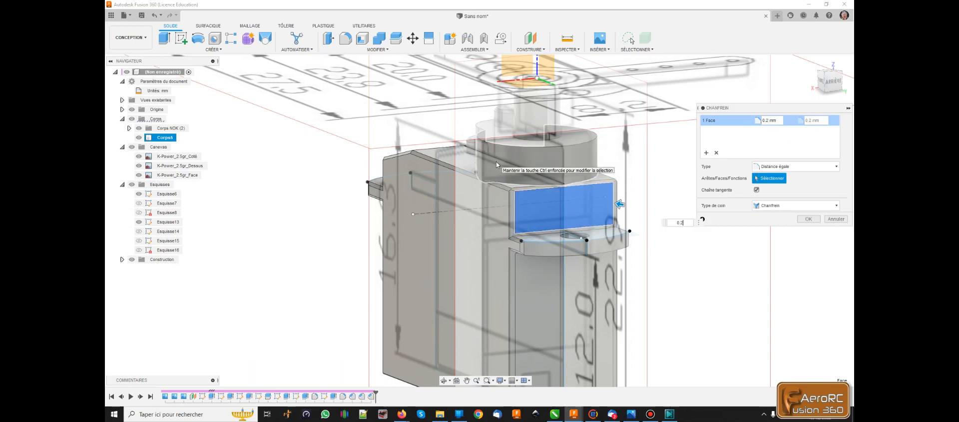
key(Return)
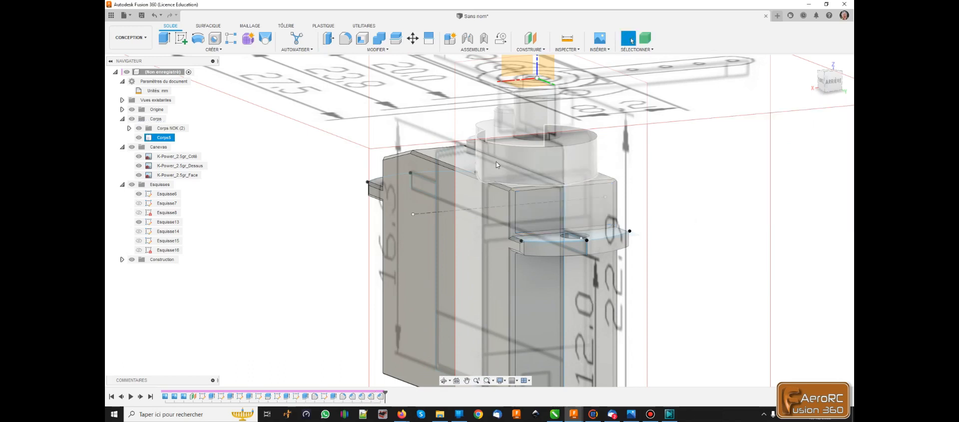
Hide the K-Power_2.5gr_Face canvas and create a construction plane offset 0.5 mm above the gear housing's top face.
shift+middle_drag(569, 197, 392, 175)
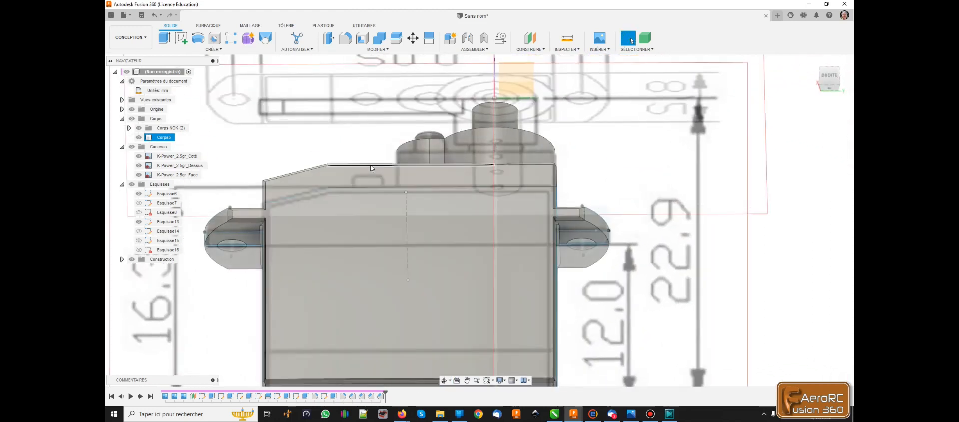
scroll(392, 175, down, 3)
key(Escape)
scroll(664, 195, down, 5)
shift+middle_drag(681, 210, 686, 238)
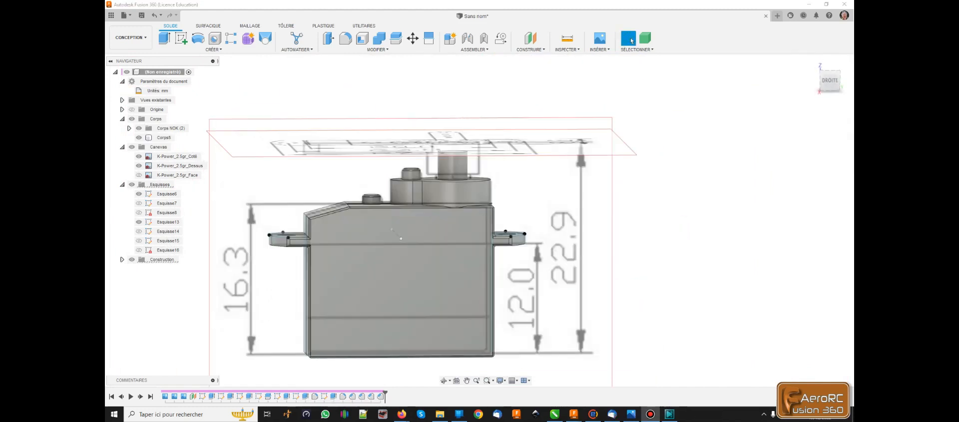
mouse_move(749, 266)
shift+middle_down()
mouse_move(732, 265)
mouse_move(745, 257)
mouse_move(724, 259)
shift+middle_up()
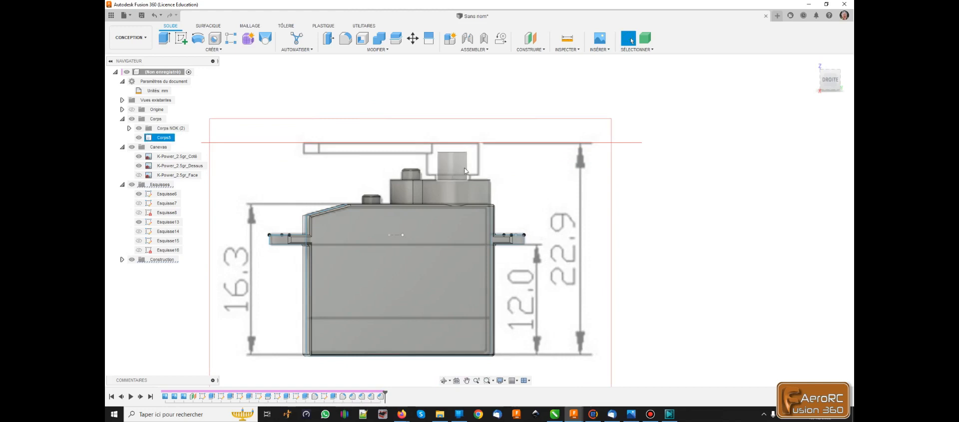
click(532, 42)
shift+middle_drag(661, 186, 662, 191)
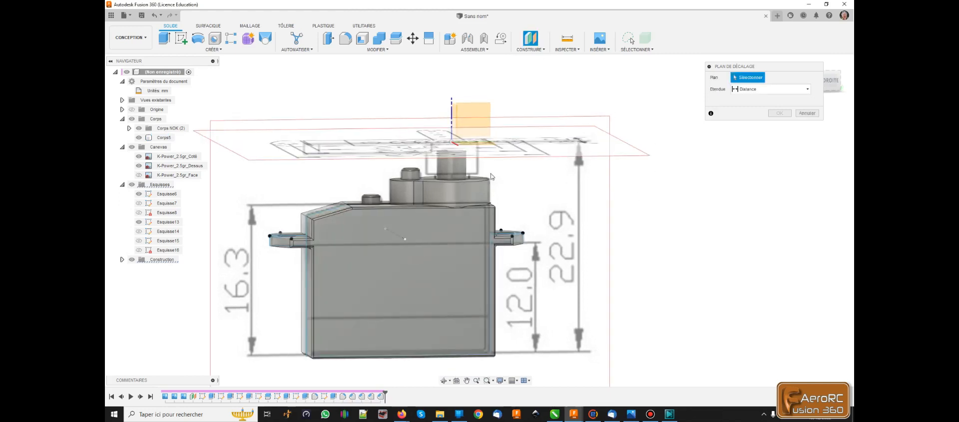
click(475, 179)
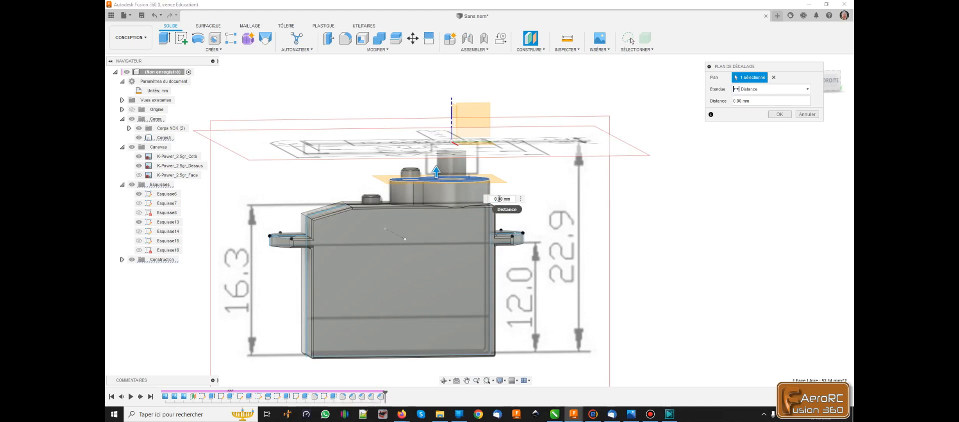
text(5)
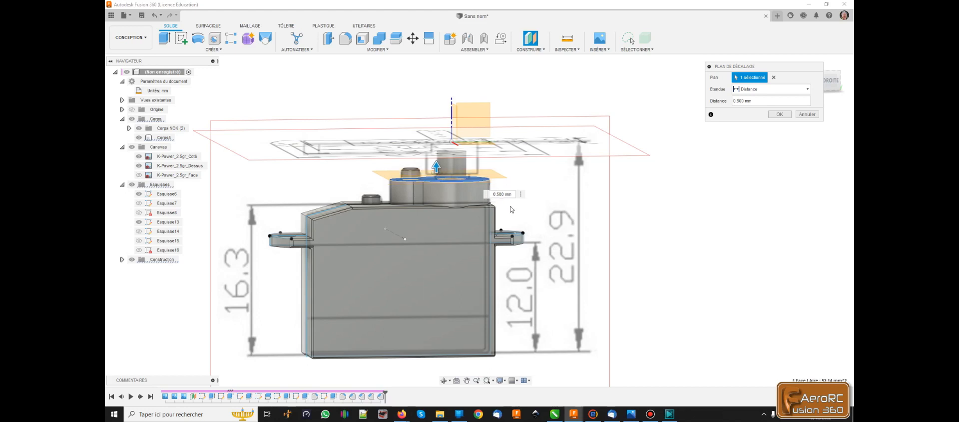
key(Return)
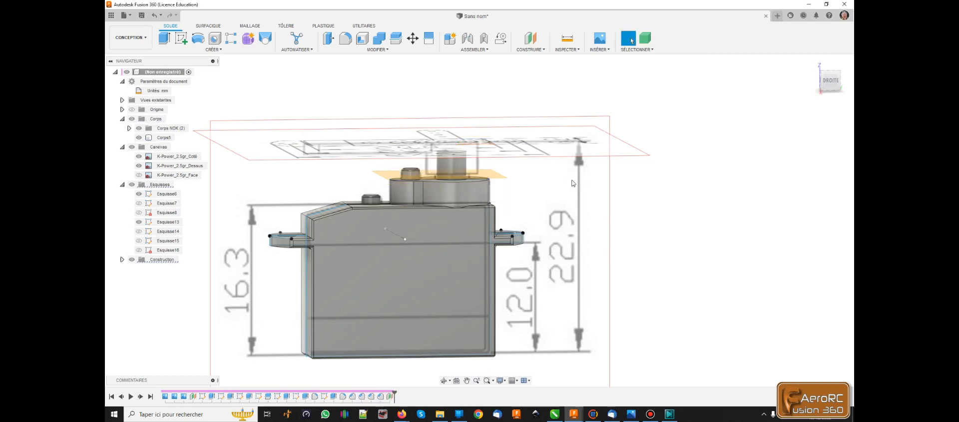
Start a sketch on the new offset plane and project the output shaft's centre point into it.
click(181, 38)
click(490, 176)
scroll(519, 220, up, 3)
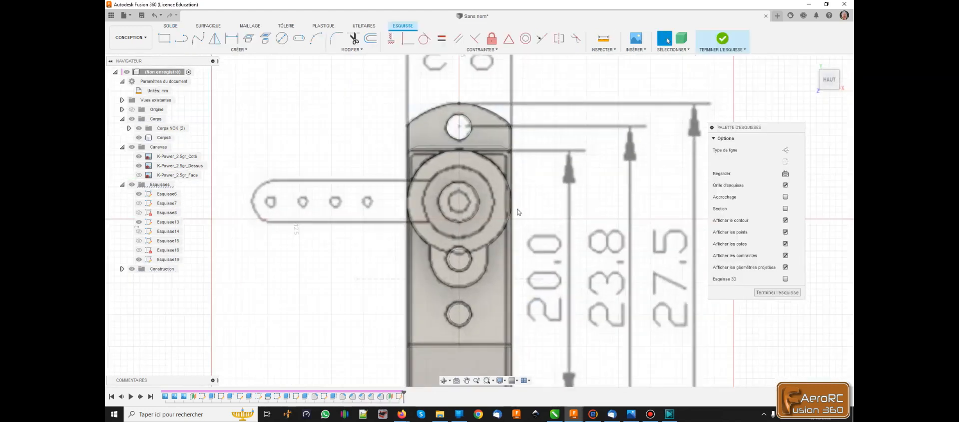
click(282, 39)
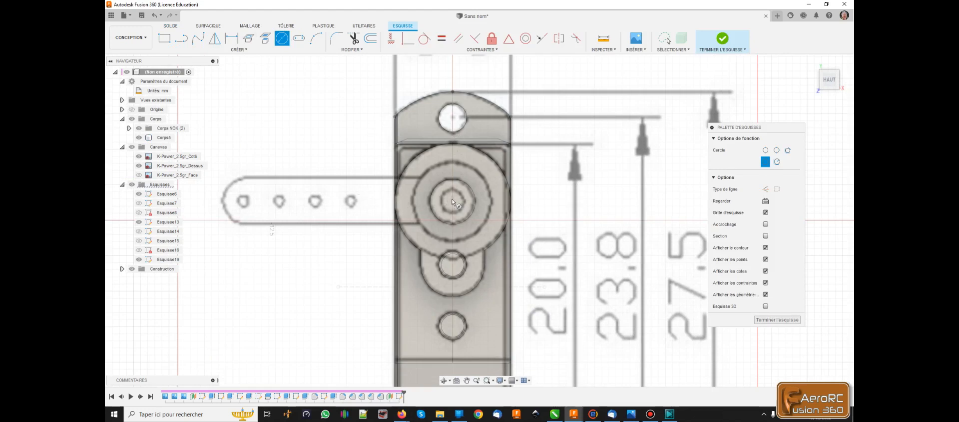
click(265, 40)
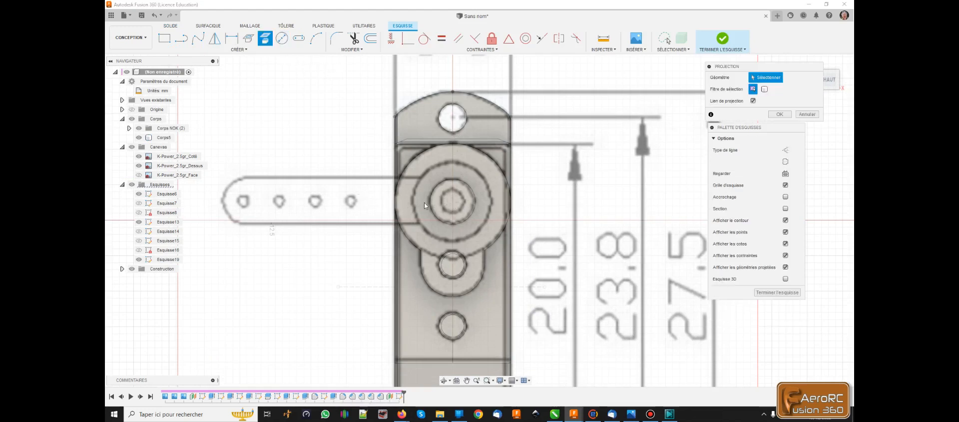
click(454, 201)
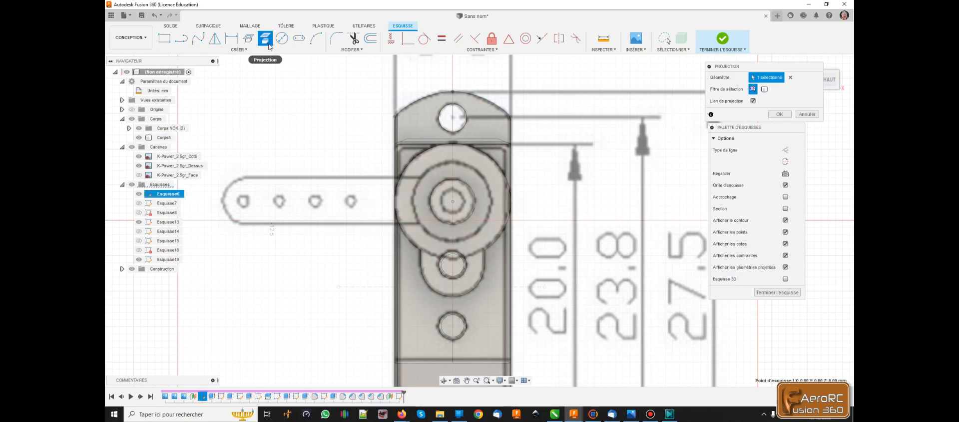
click(779, 114)
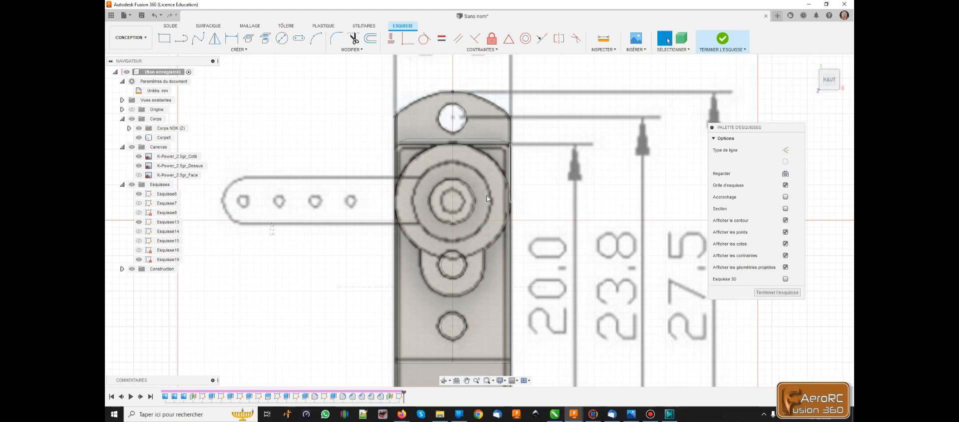
Draw a 5.5 mm diameter circle centred on the projected shaft point to match the servo horn hub, and finish the sketch.
click(281, 38)
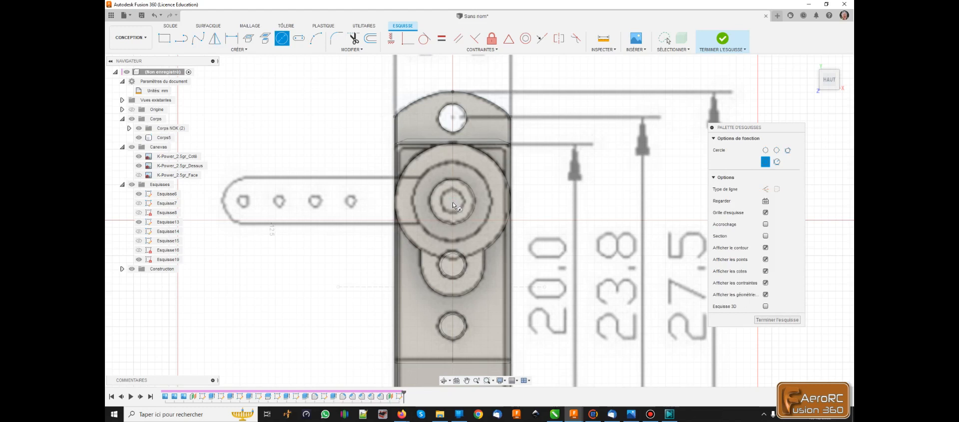
click(449, 184)
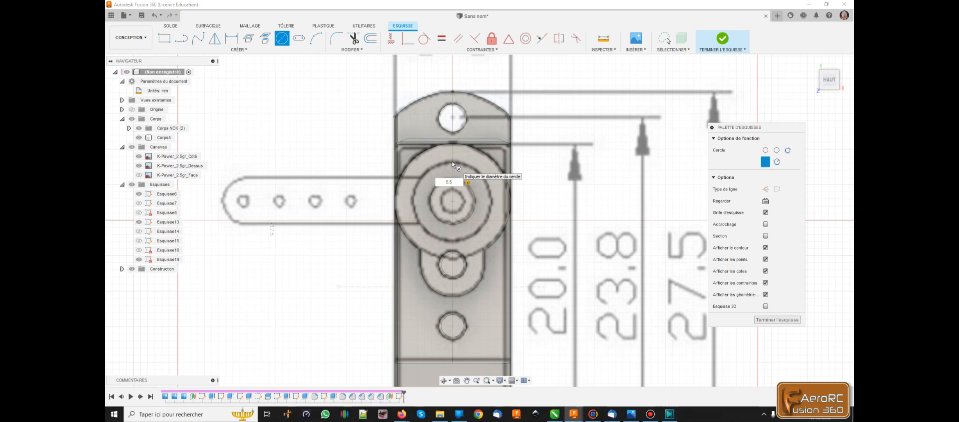
key(Return)
key(Escape)
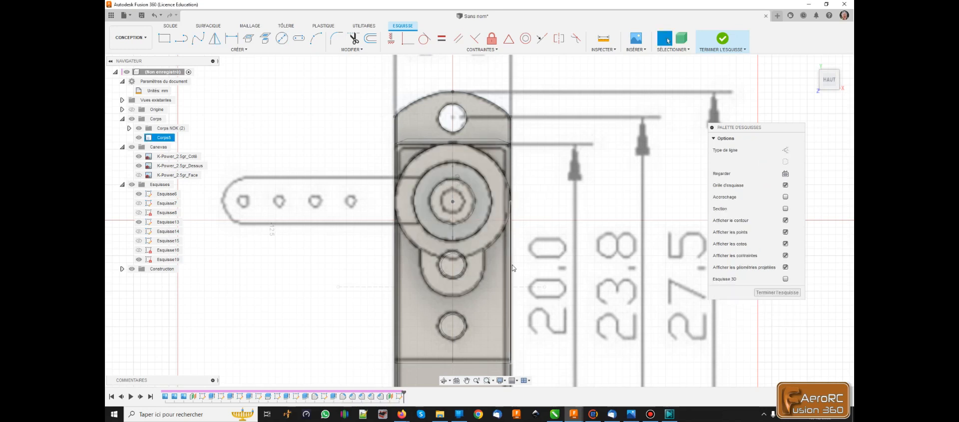
click(512, 247)
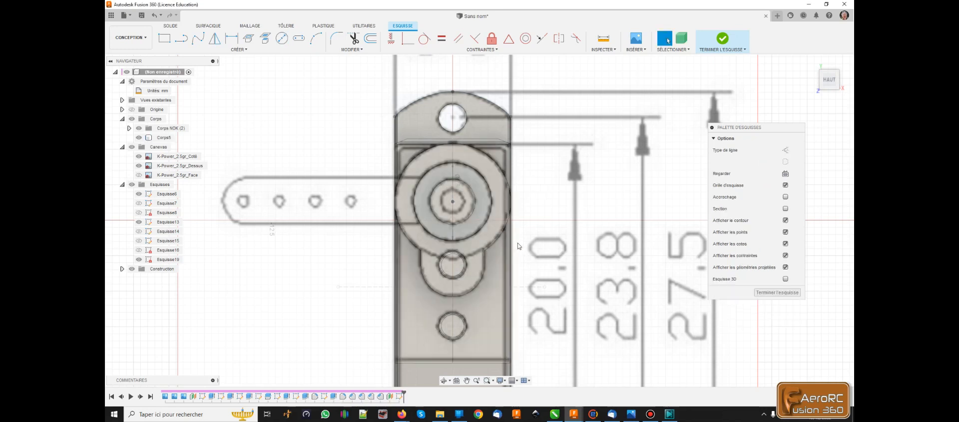
shift+middle_drag(522, 233, 501, 188)
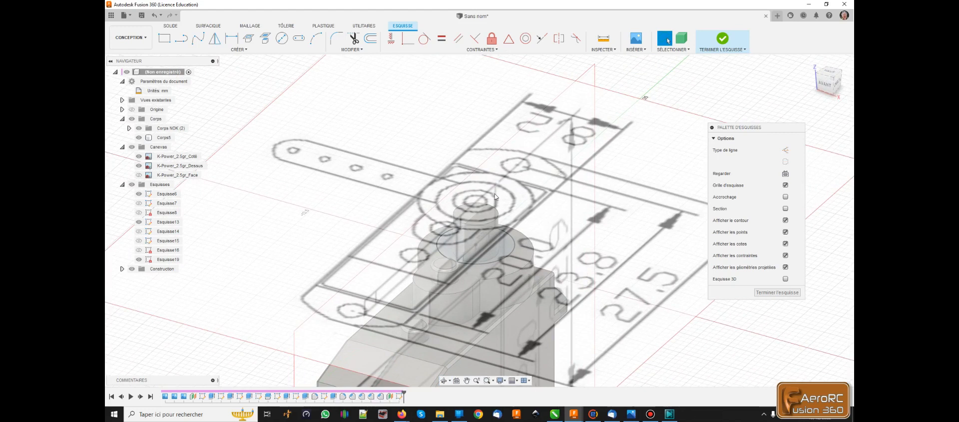
click(778, 292)
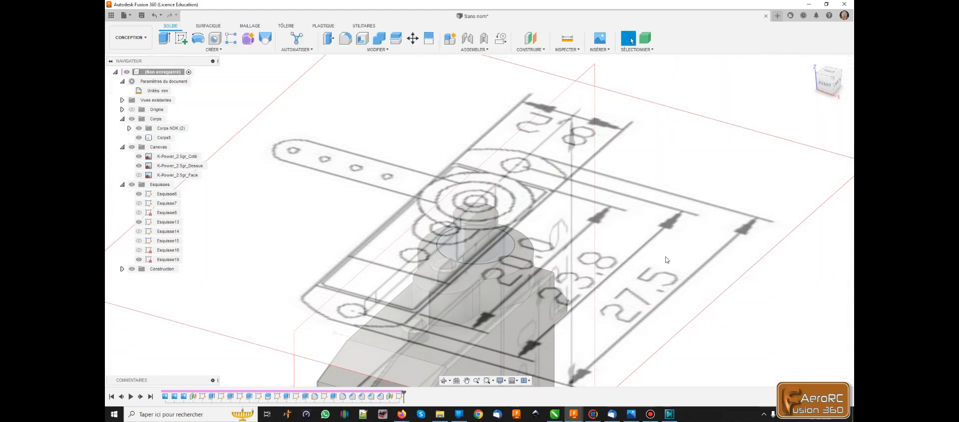
Extrude the 5.5 mm hub circle 3.5 mm upward as a new component, matching the horn height on the side canvas.
click(493, 258)
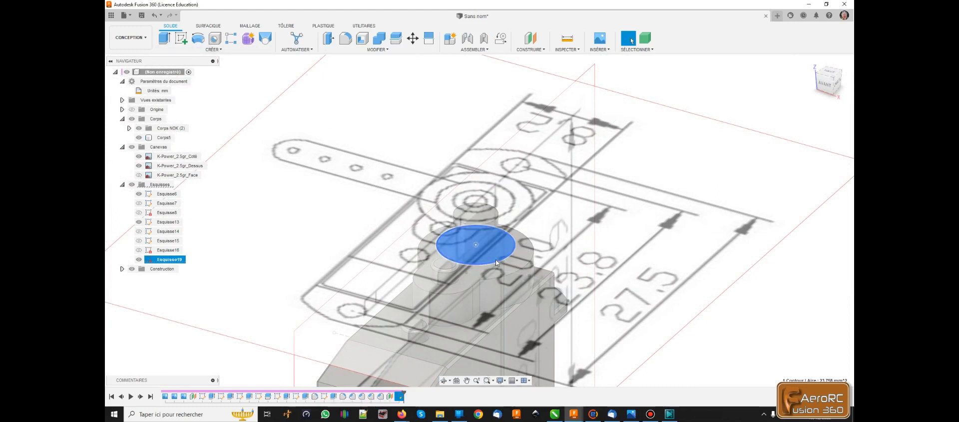
click(165, 38)
click(838, 84)
drag(489, 245, 488, 196)
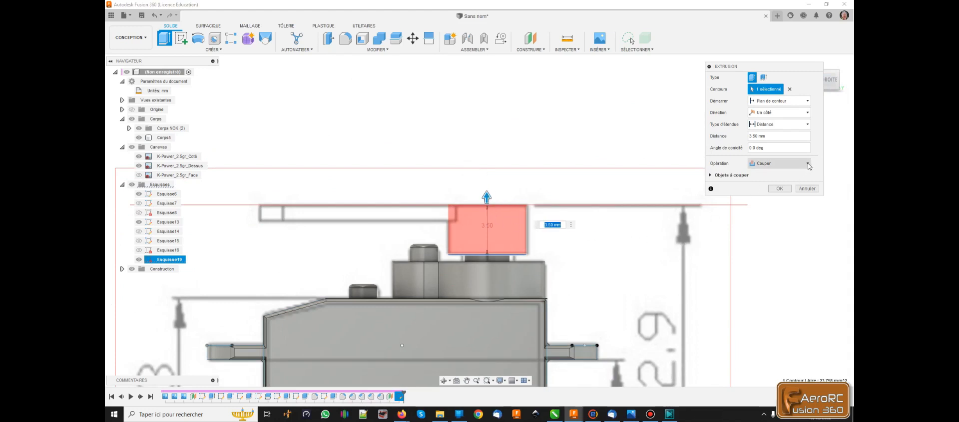
click(792, 163)
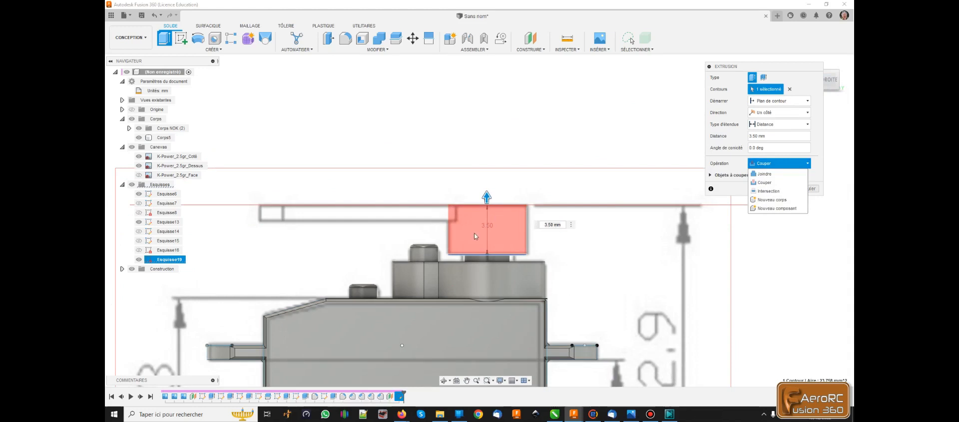
click(771, 208)
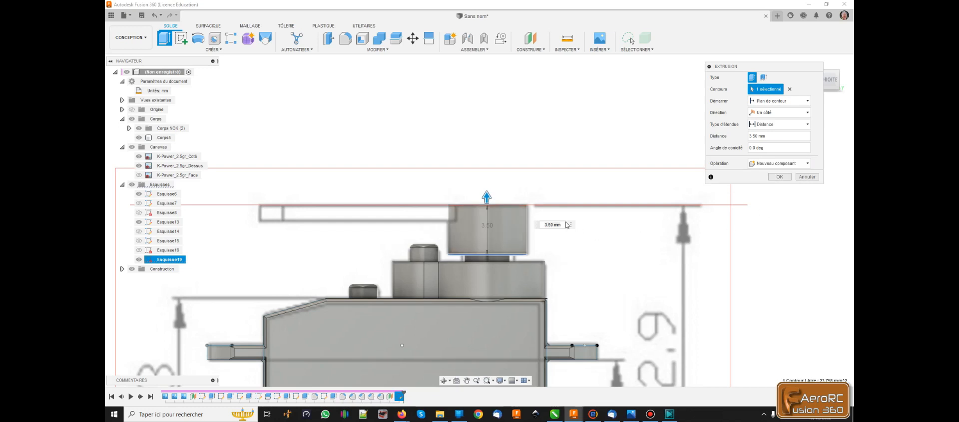
mouse_move(606, 261)
shift+middle_down()
mouse_move(614, 268)
mouse_move(608, 253)
mouse_move(613, 260)
shift+middle_up()
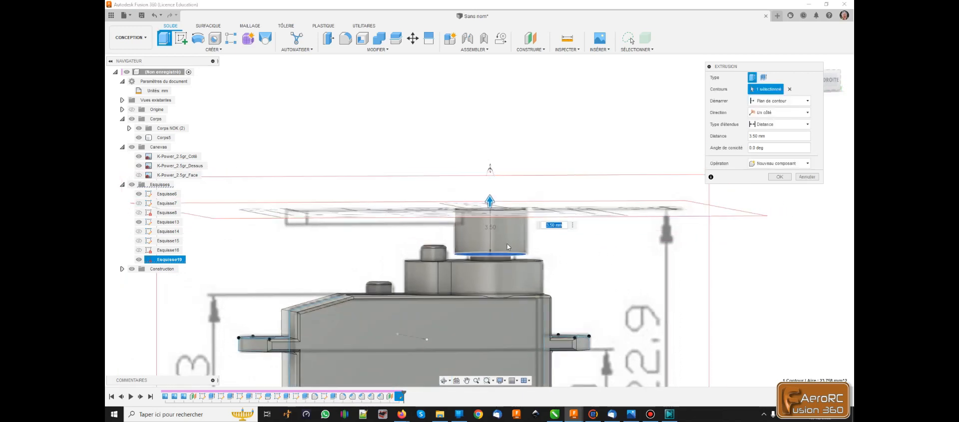
scroll(495, 247, up, 3)
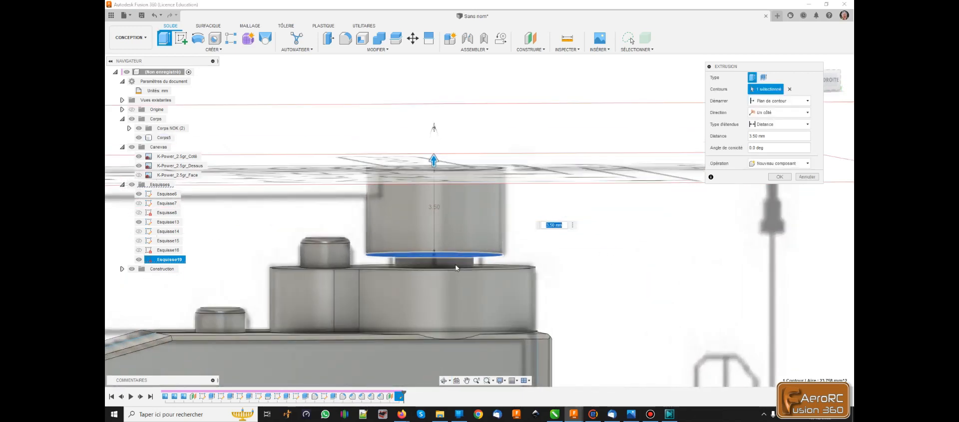
scroll(442, 266, up, 2)
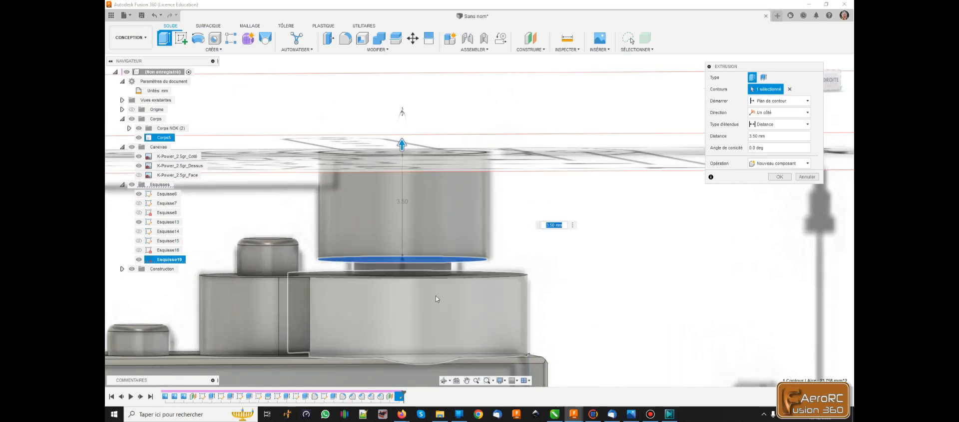
scroll(510, 306, down, 2)
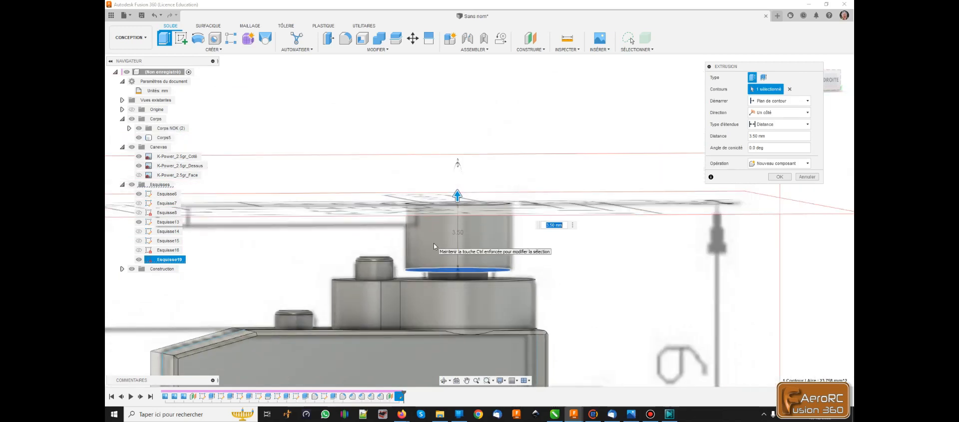
click(780, 177)
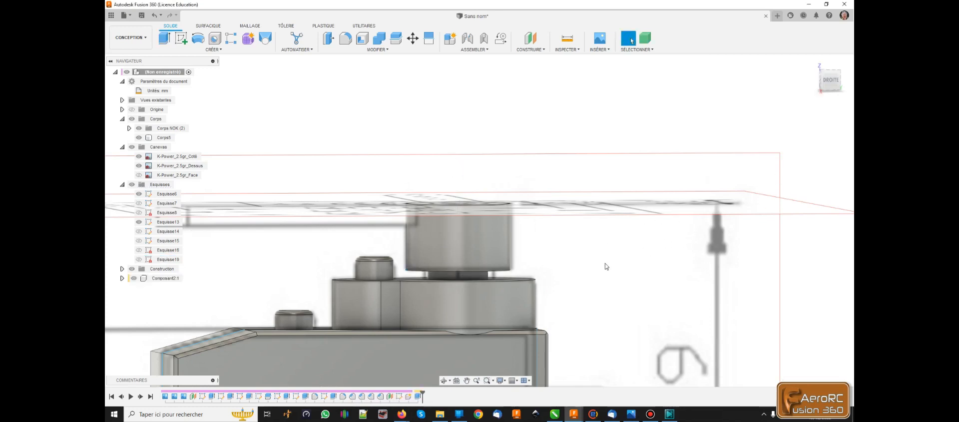
Combine the horn hub as target with the servo body as tool, cutting the shaft's shape out of the hub.
scroll(566, 257, down, 2)
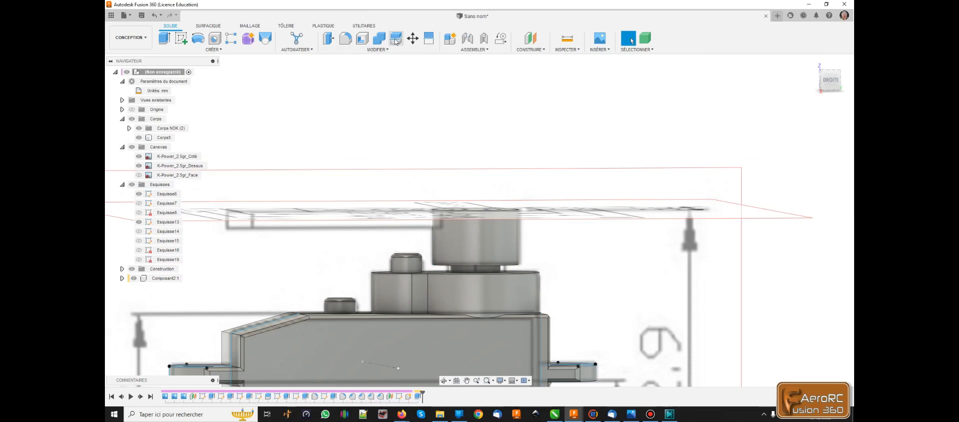
click(377, 41)
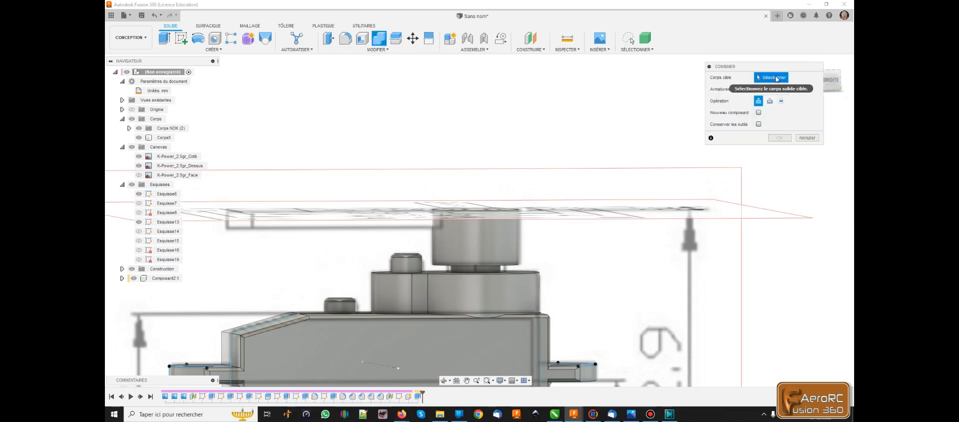
click(484, 243)
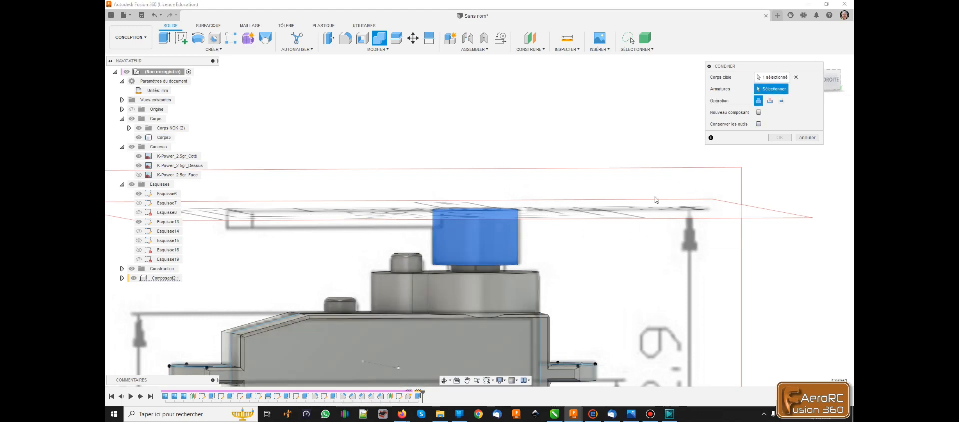
click(499, 308)
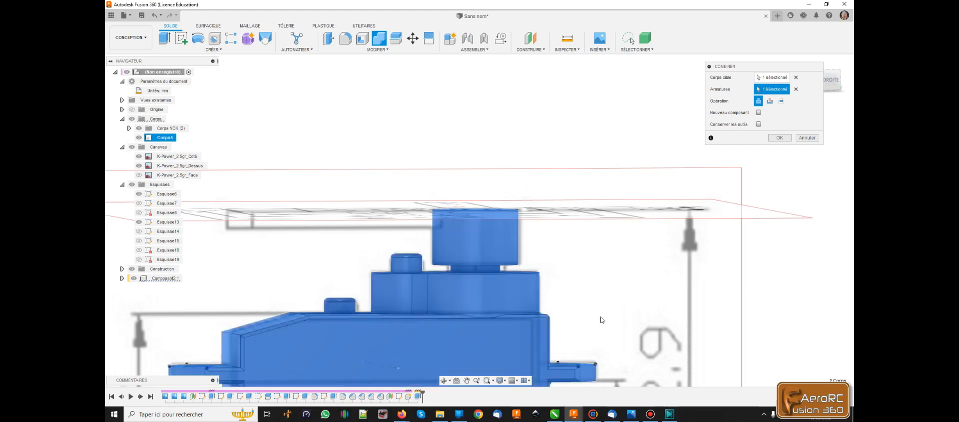
click(779, 137)
scroll(459, 134, down, 6)
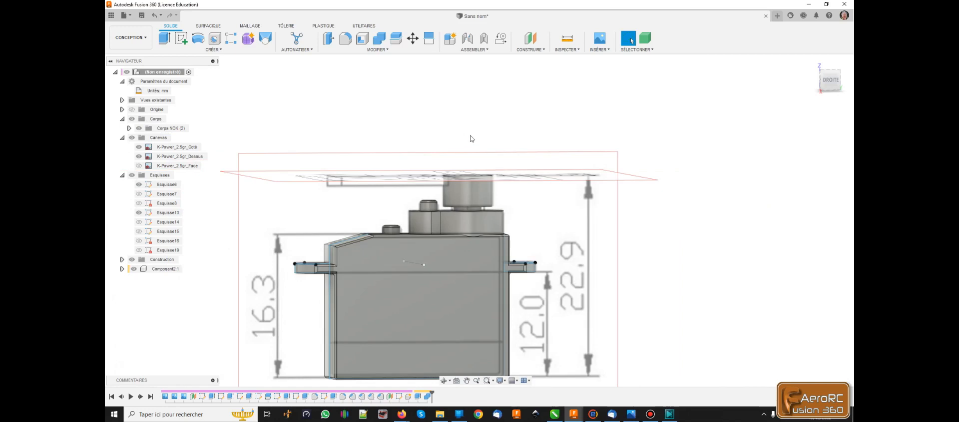
Edit the Combine feature so that the tool body is kept.
click(415, 280)
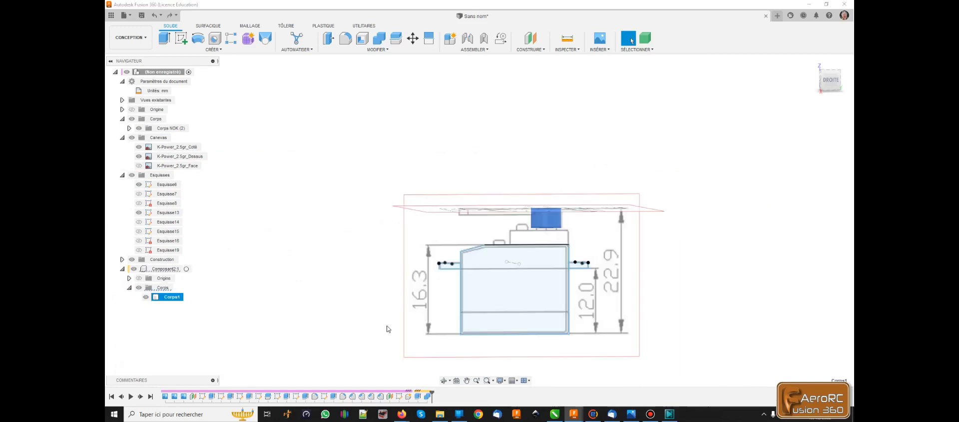
click(428, 397)
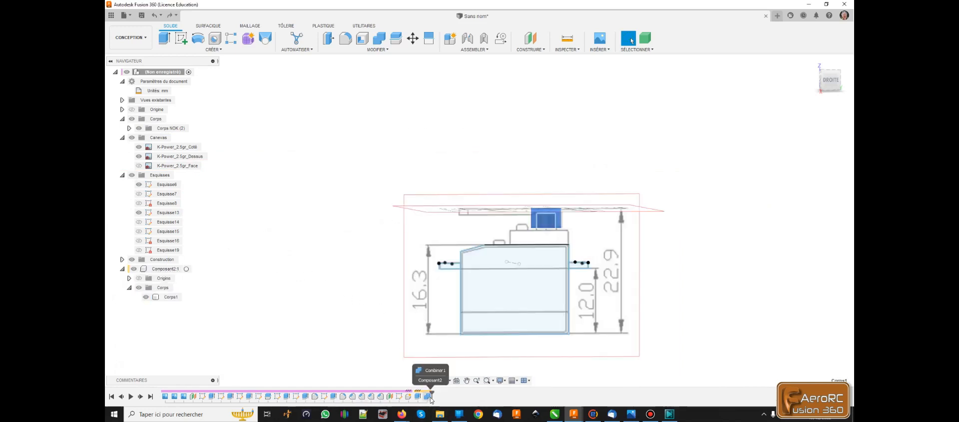
right_click(428, 397)
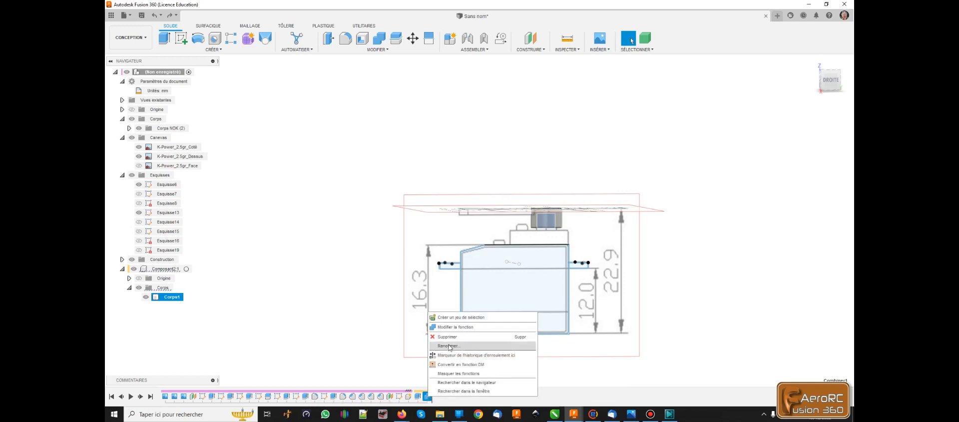
click(452, 327)
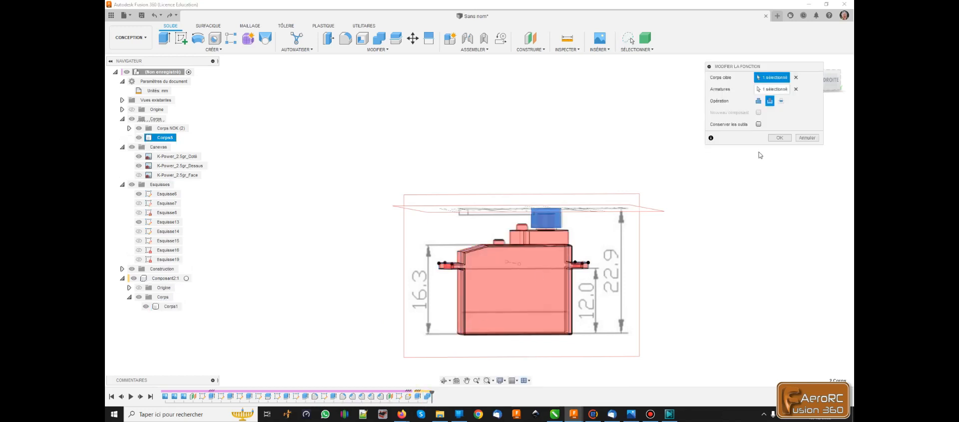
click(759, 125)
click(781, 140)
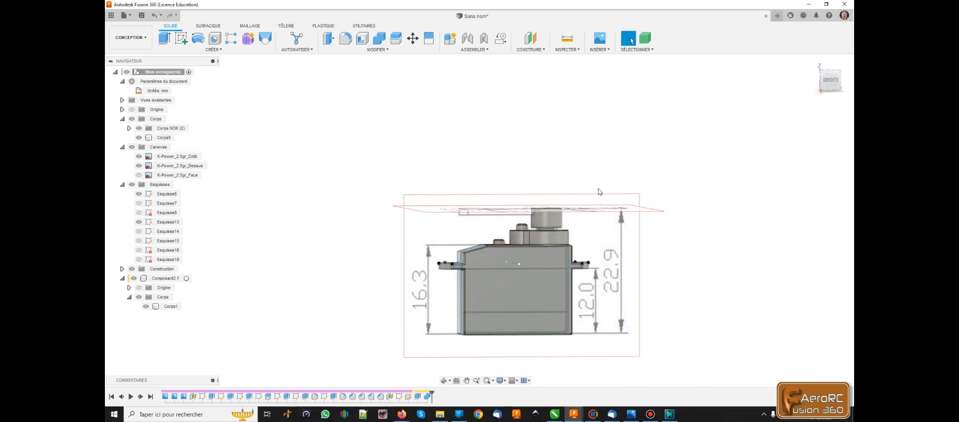
Start a new sketch on the circular profile at the top of the horn hub.
scroll(314, 145, down, 2)
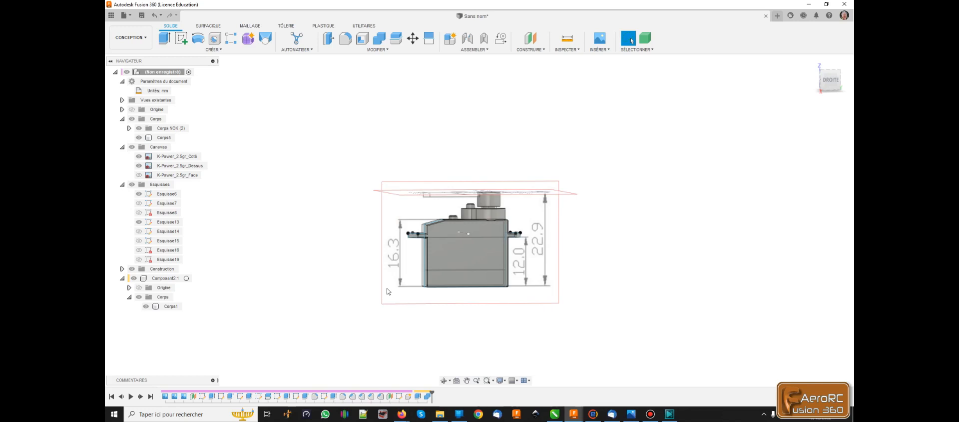
shift+middle_drag(326, 287, 337, 296)
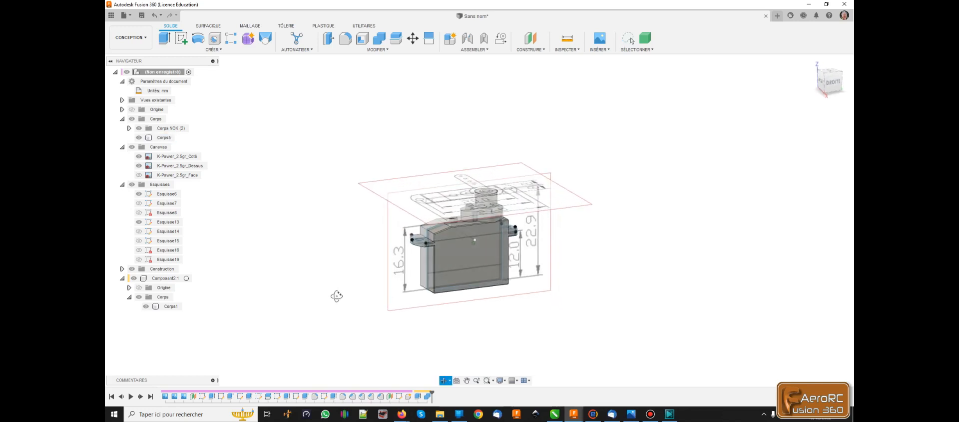
drag(492, 201, 514, 145)
drag(593, 138, 529, 140)
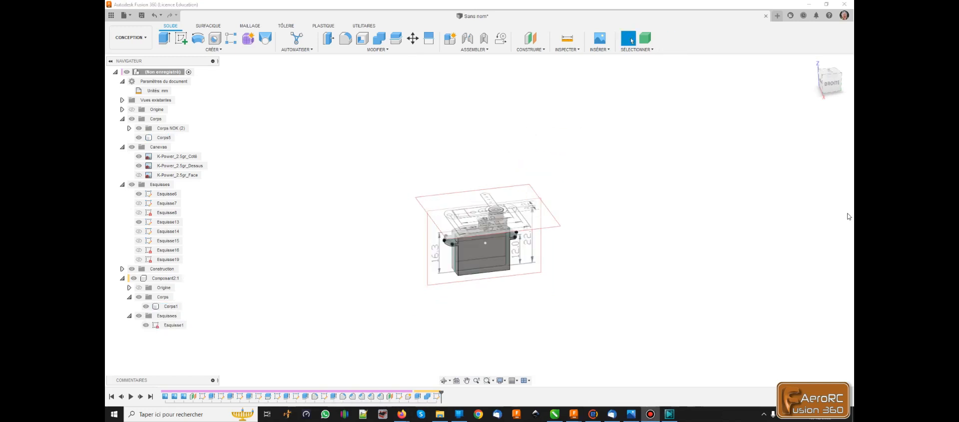
shift+middle_drag(719, 223, 741, 225)
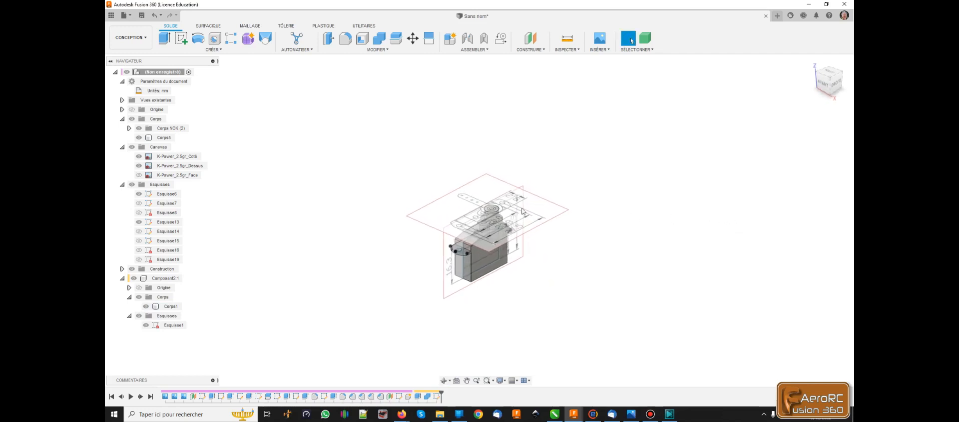
scroll(486, 207, up, 5)
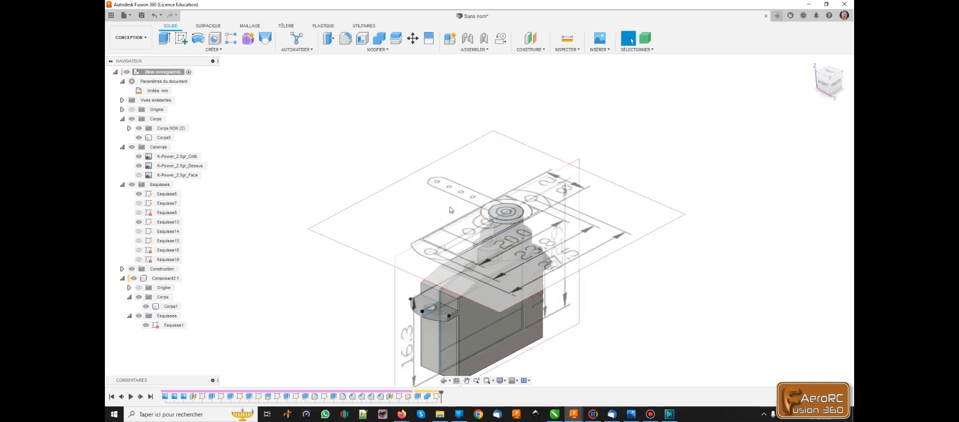
click(502, 218)
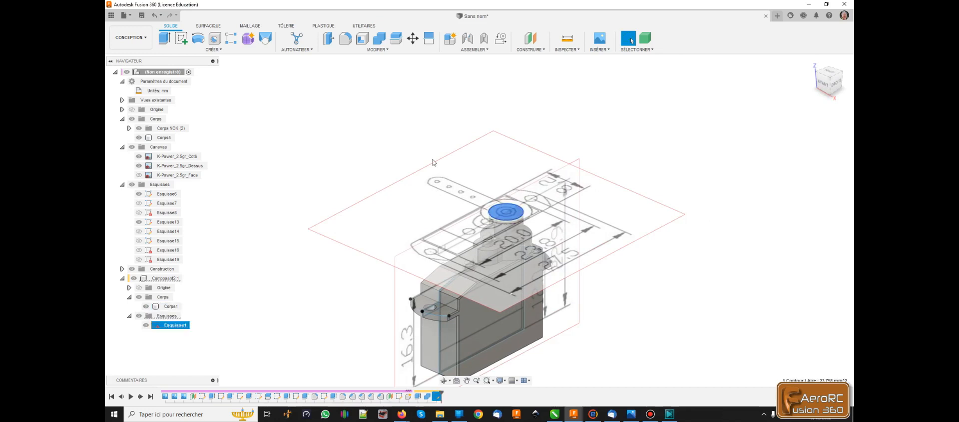
click(181, 38)
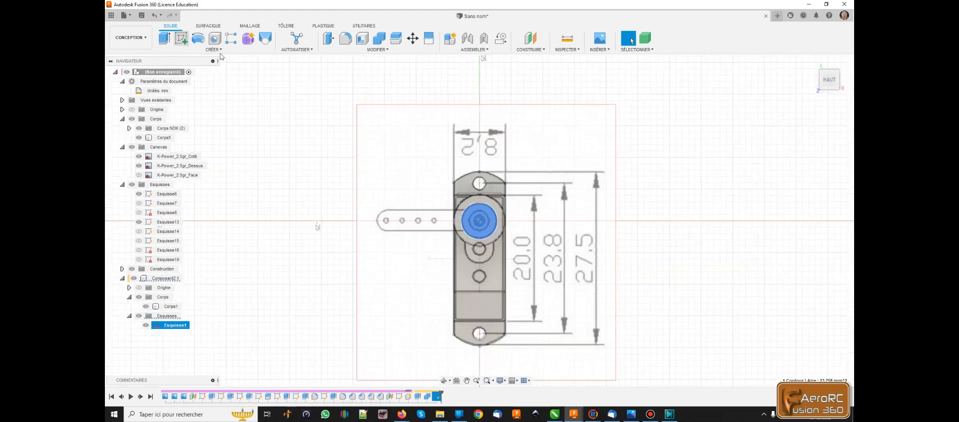
scroll(468, 225, up, 3)
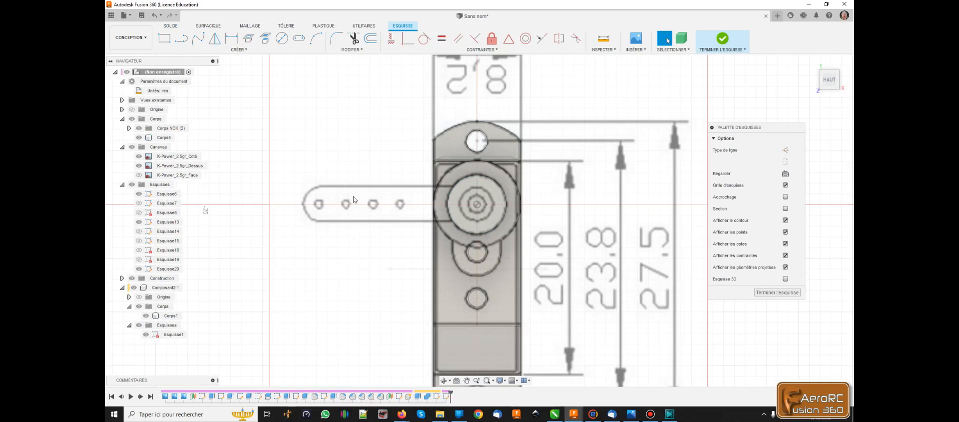
click(164, 38)
click(360, 188)
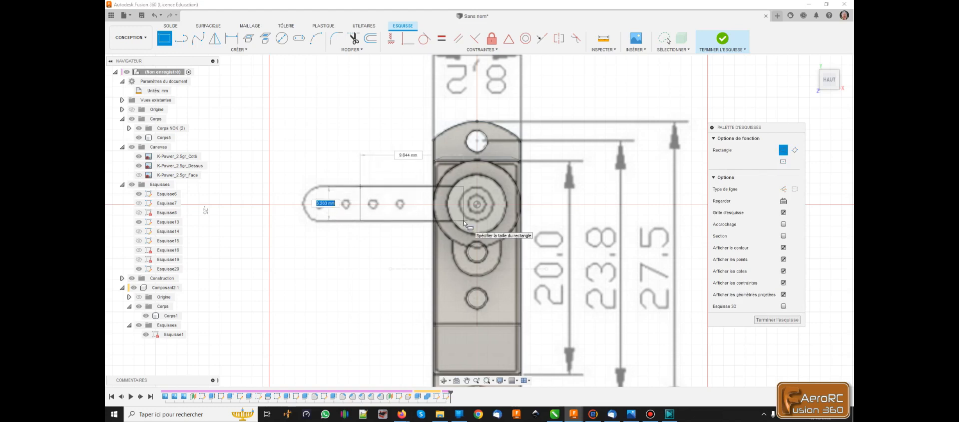
key(Tab)
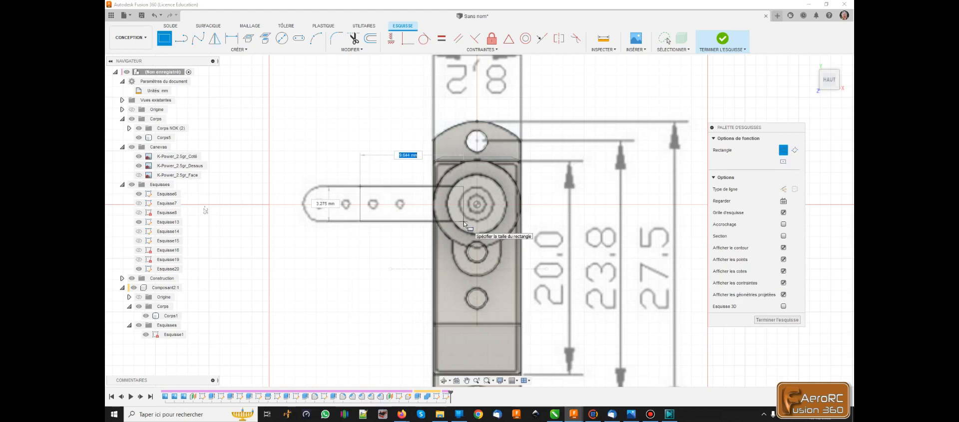
text(11)
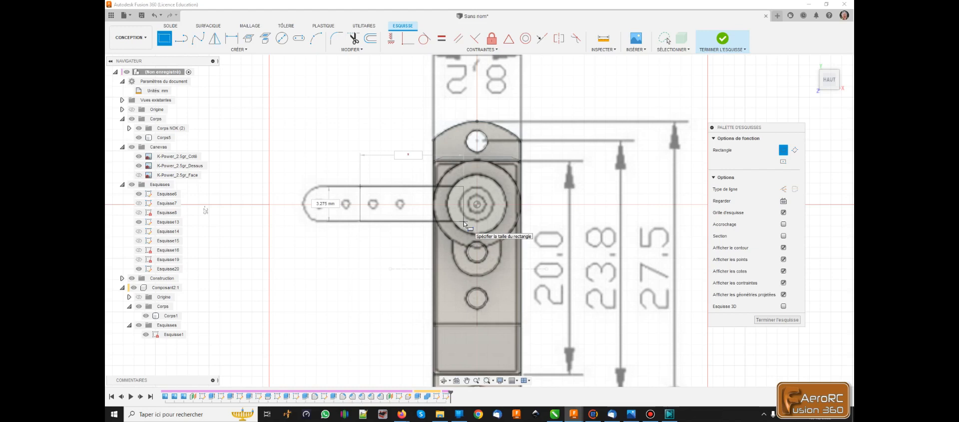
key(Escape)
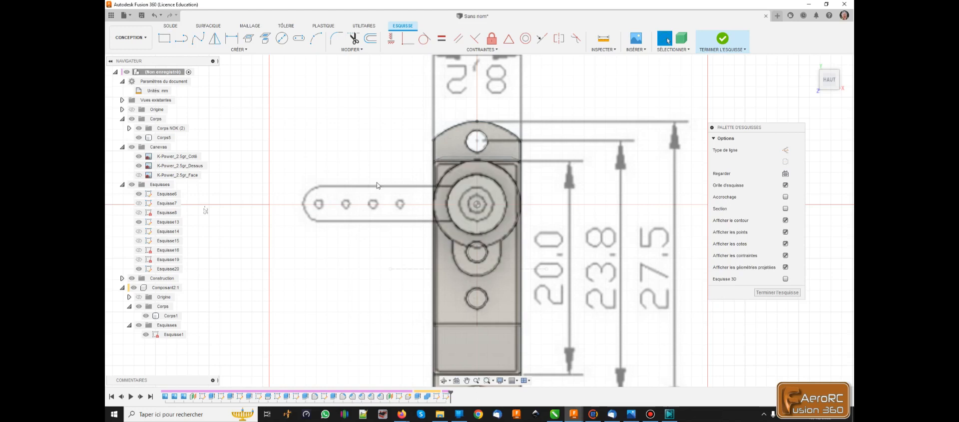
Draw a 10 by 3.2 mm rectangle over the horn arm on the canvas, running from the arm into the hub.
click(164, 38)
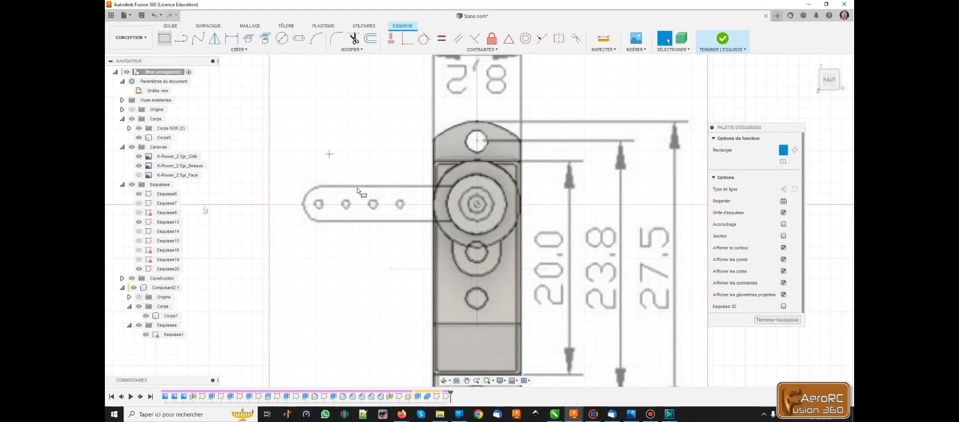
click(358, 186)
key(Tab)
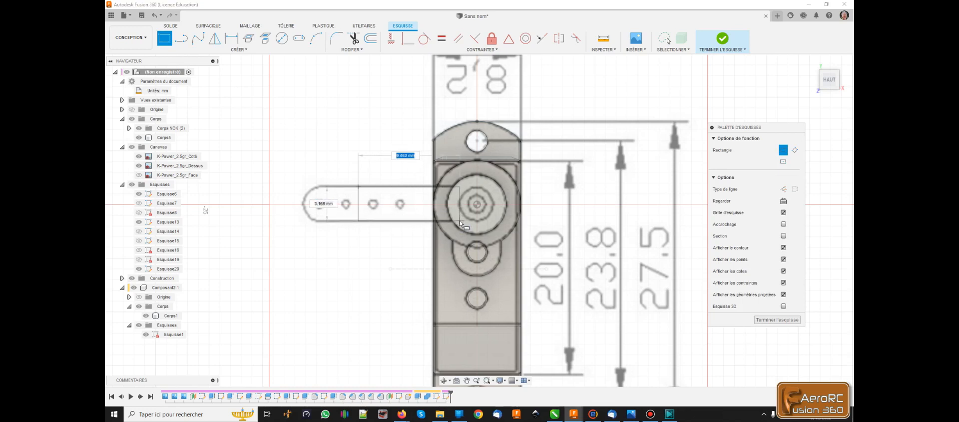
text(10)
key(Tab)
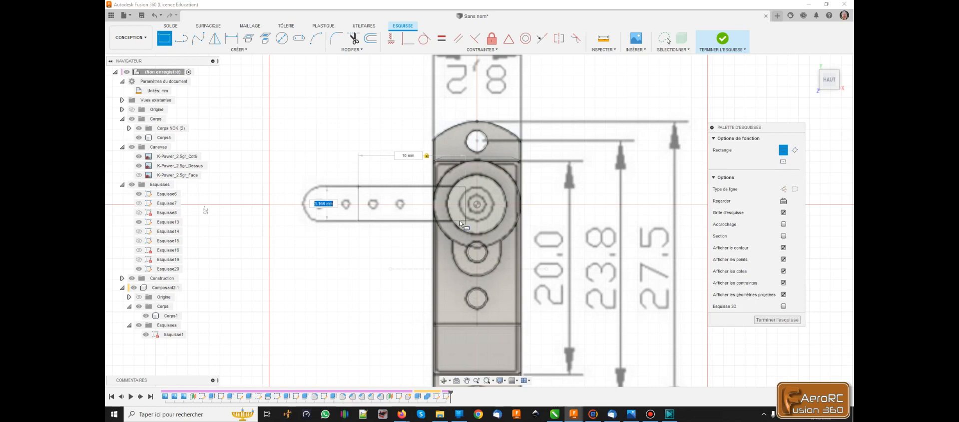
text(3.2)
key(Return)
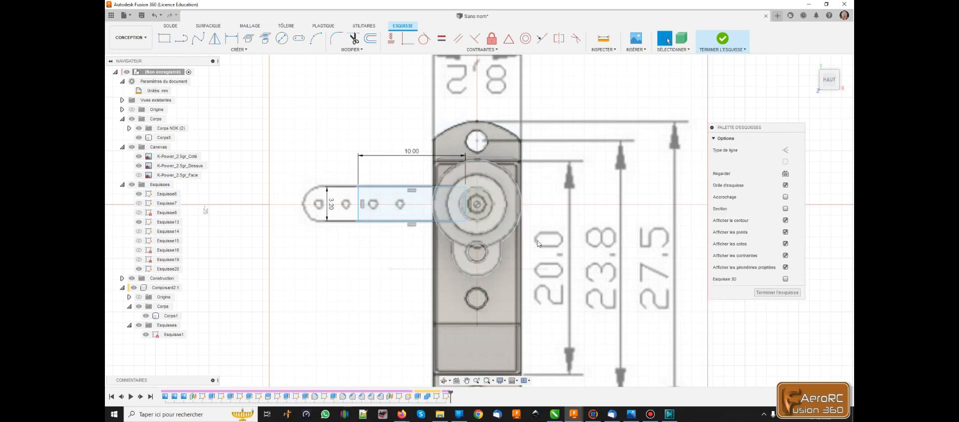
Dimension the vertical distance from the arm rectangle's upper hub-side corner to the hub centre and set it to 1.6 mm.
scroll(505, 206, up, 4)
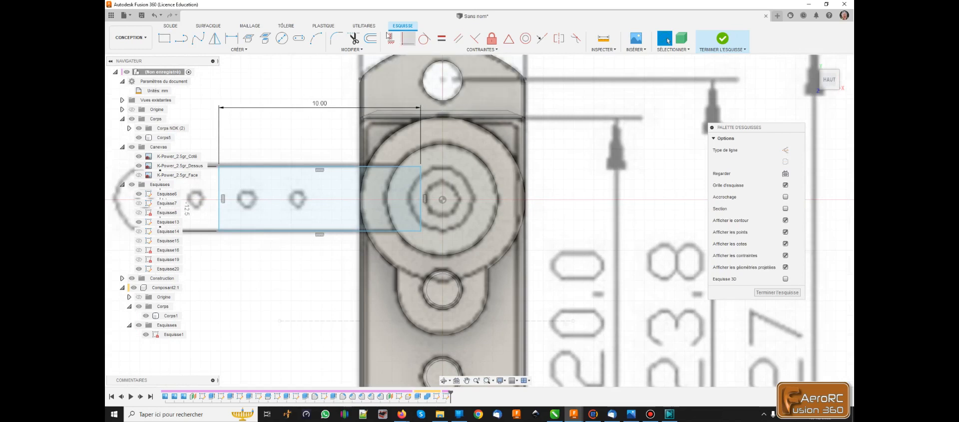
click(231, 38)
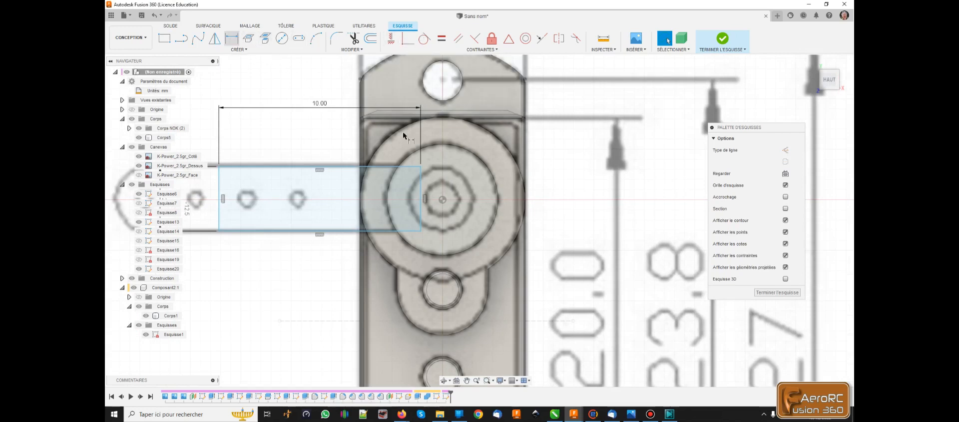
click(421, 167)
click(442, 200)
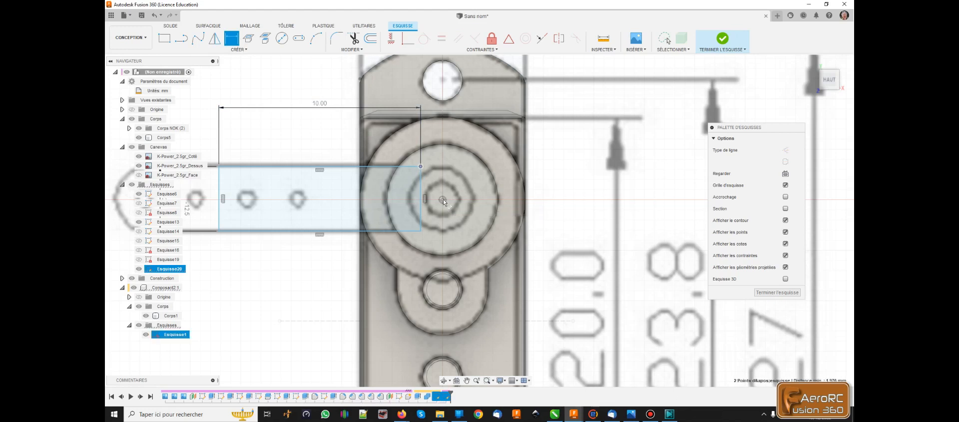
click(472, 183)
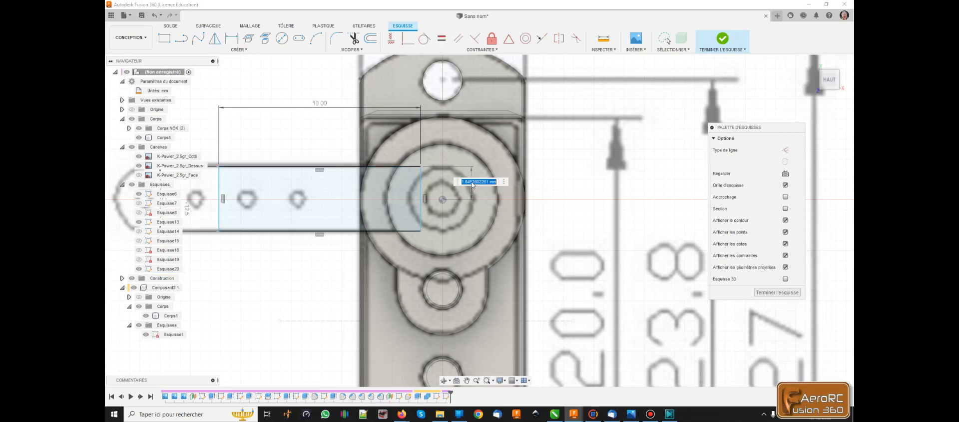
text(1.6)
key(Return)
scroll(522, 216, down, 3)
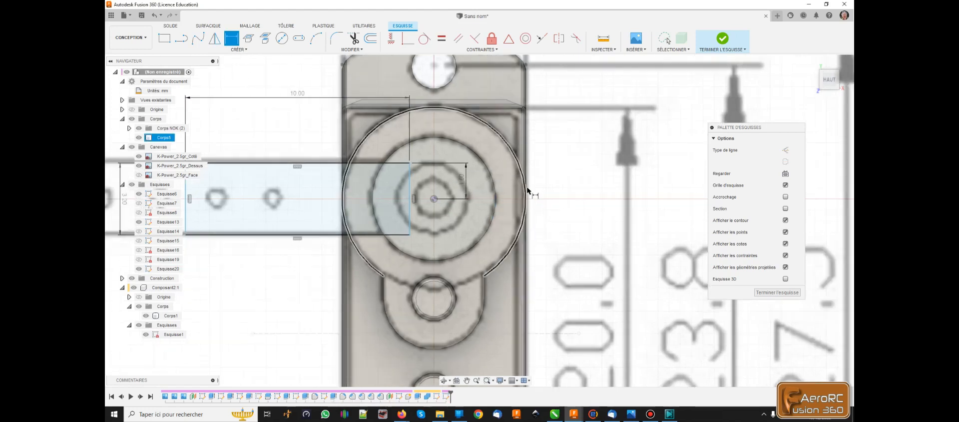
scroll(350, 192, up, 2)
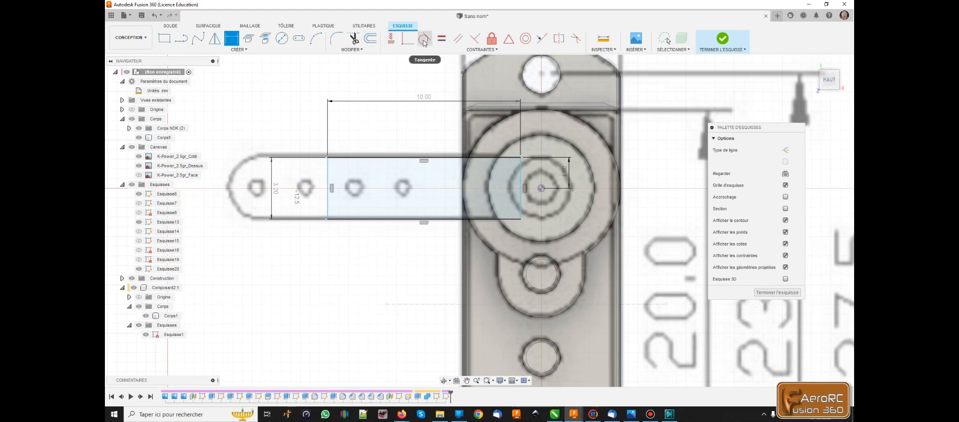
Fillet both outer corners of the arm rectangle with a 1.6 mm radius to round off its free end.
click(340, 40)
click(328, 159)
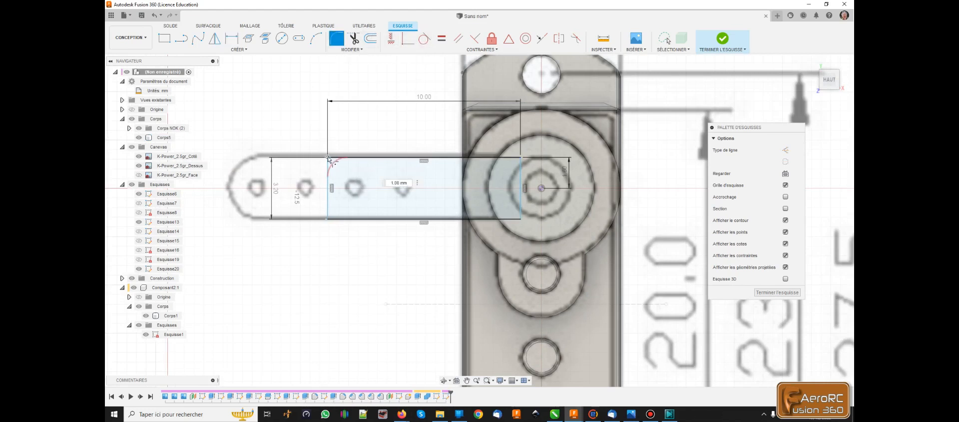
key(BackSpace)
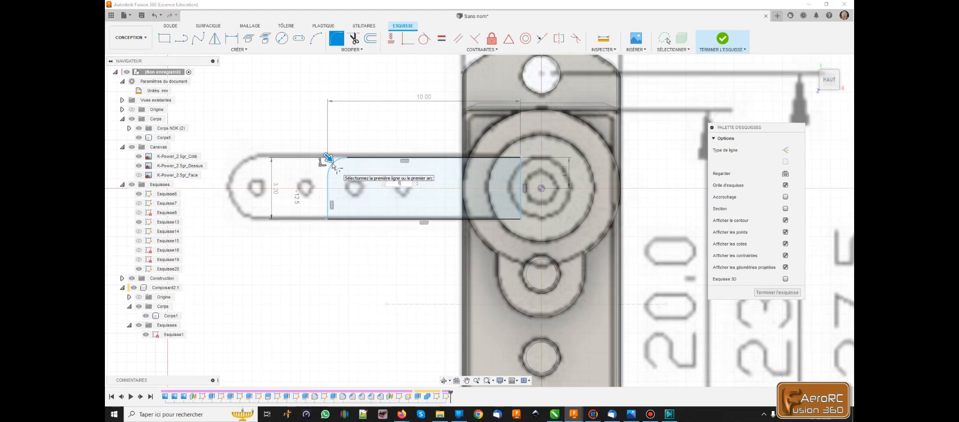
text(1.6)
key(Return)
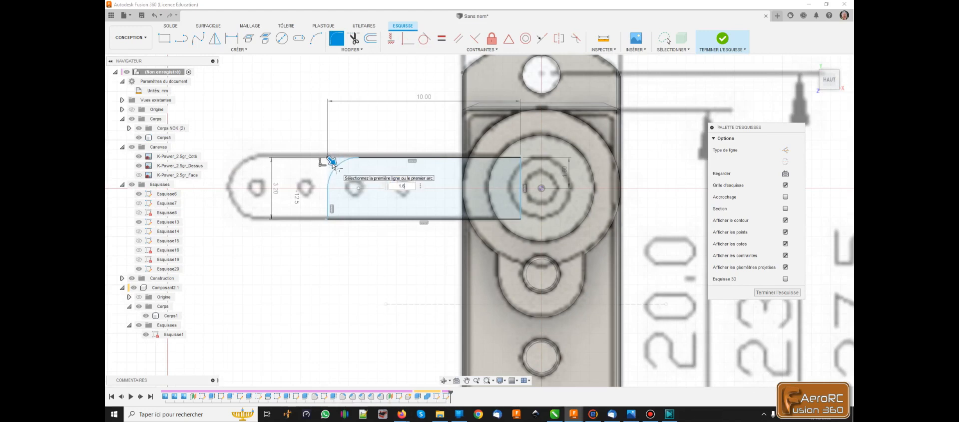
click(330, 220)
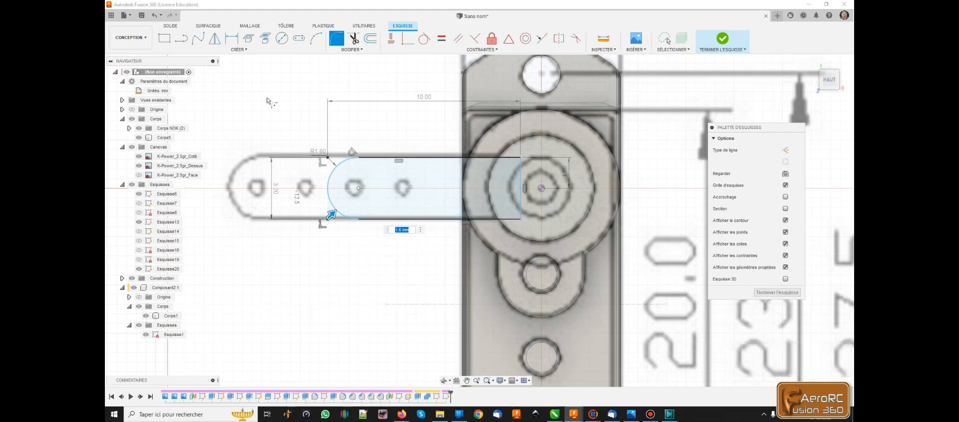
Draw a 0.7 mm diameter circle over the canvas hole nearest the arm's rounded end.
click(282, 38)
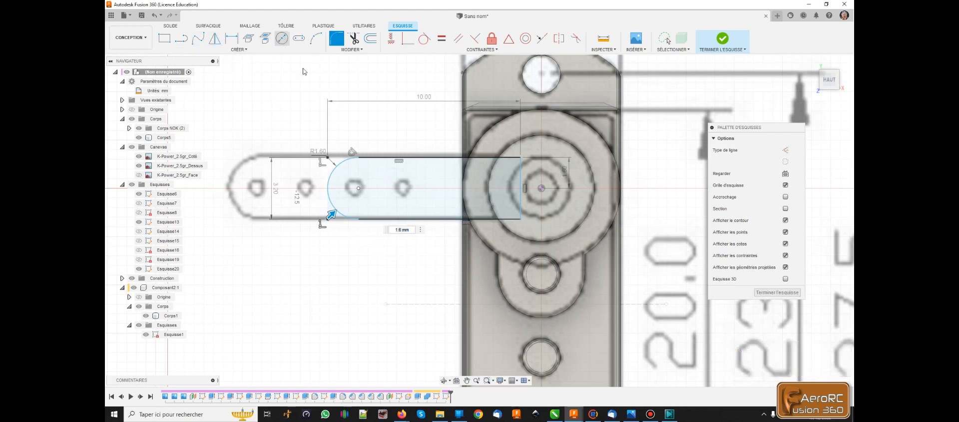
scroll(365, 190, up, 5)
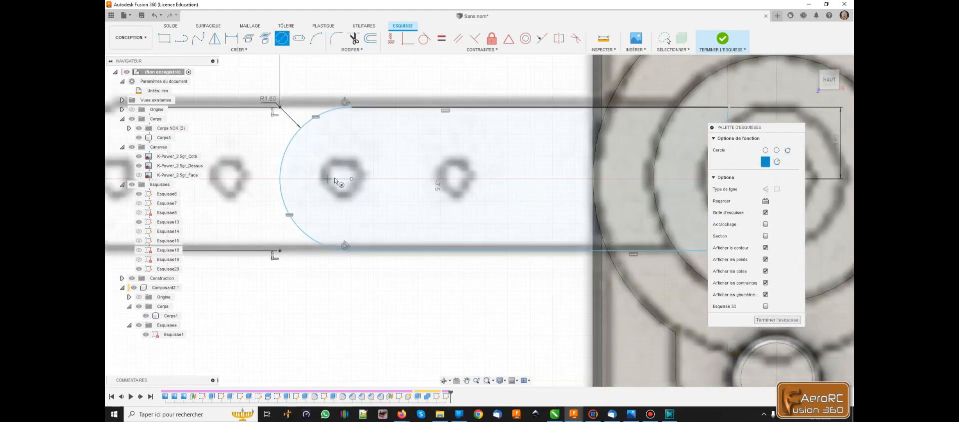
click(342, 177)
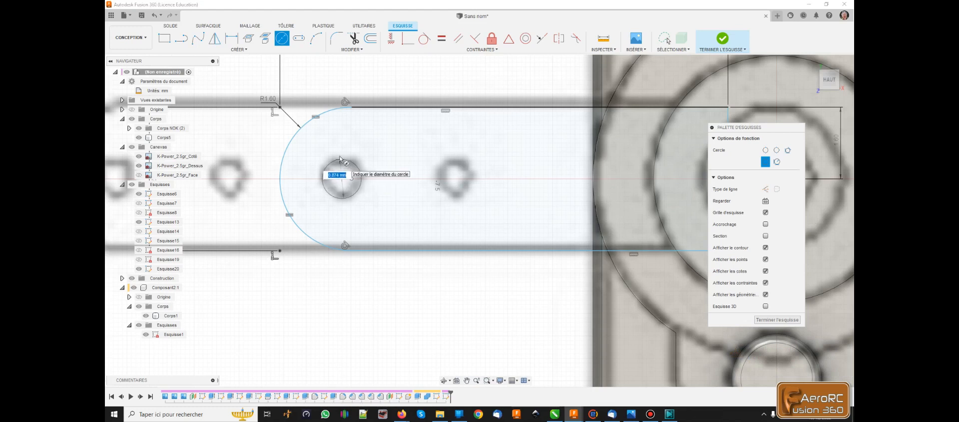
text(0.7)
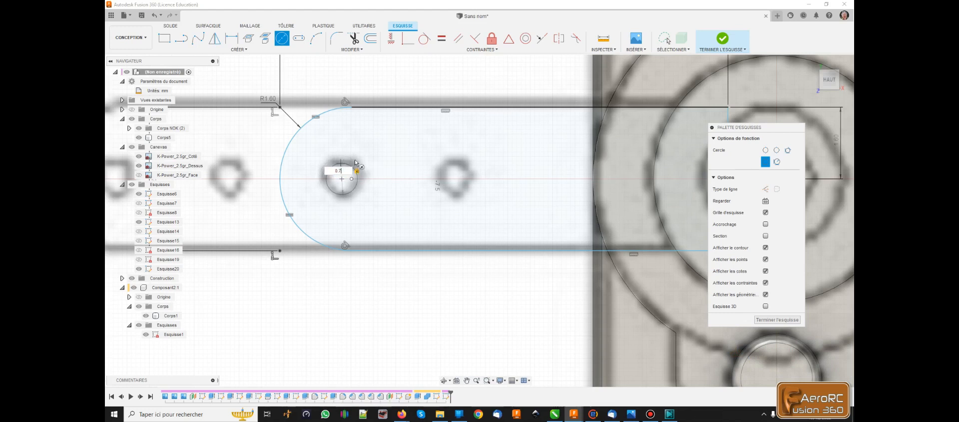
key(Tab)
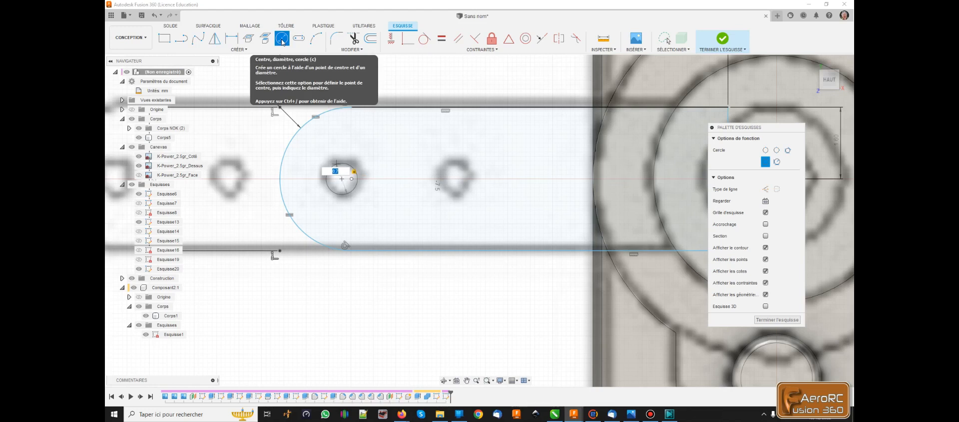
key(Return)
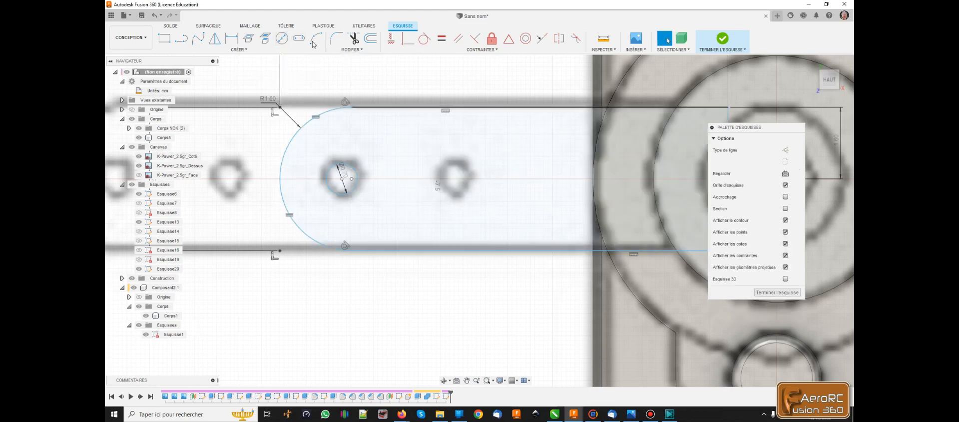
Draw a second circle of the same diameter over the arm's canvas hole closest to the hub.
key(c)
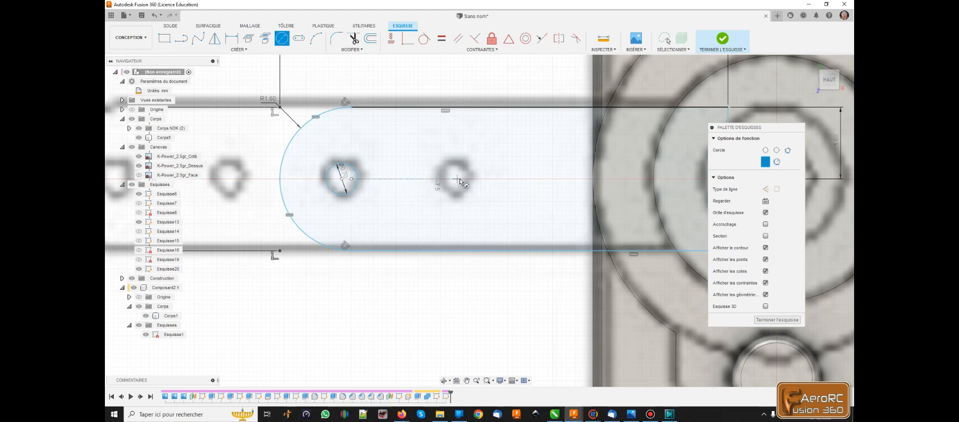
click(455, 178)
text(0)
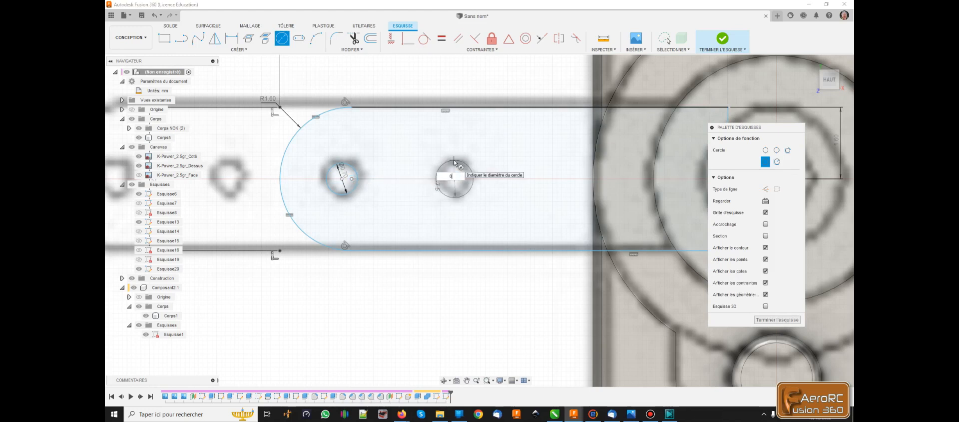
key(Return)
key(Escape)
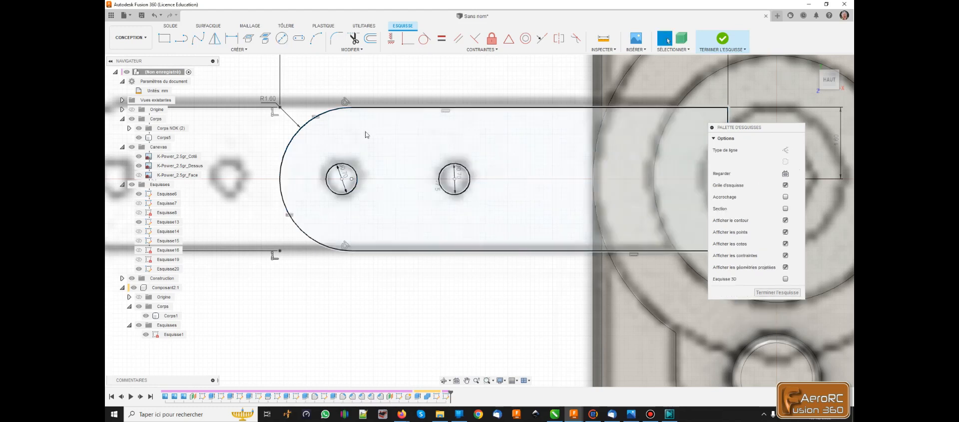
Draw a circle centred on the hub, sized to match the innermost circle on the canvas.
scroll(352, 124, down, 5)
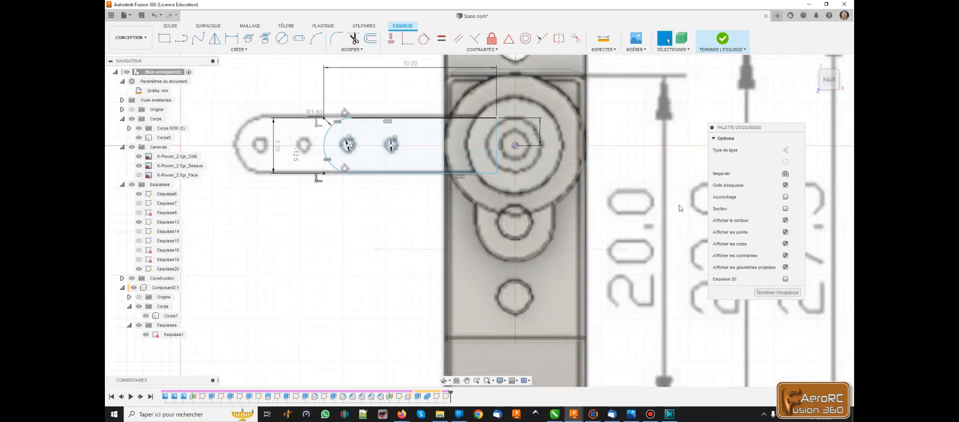
scroll(550, 145, up, 4)
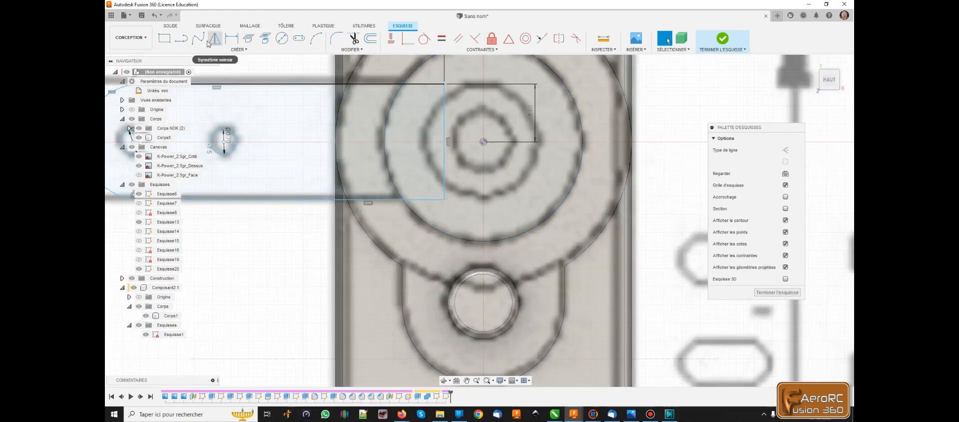
click(282, 38)
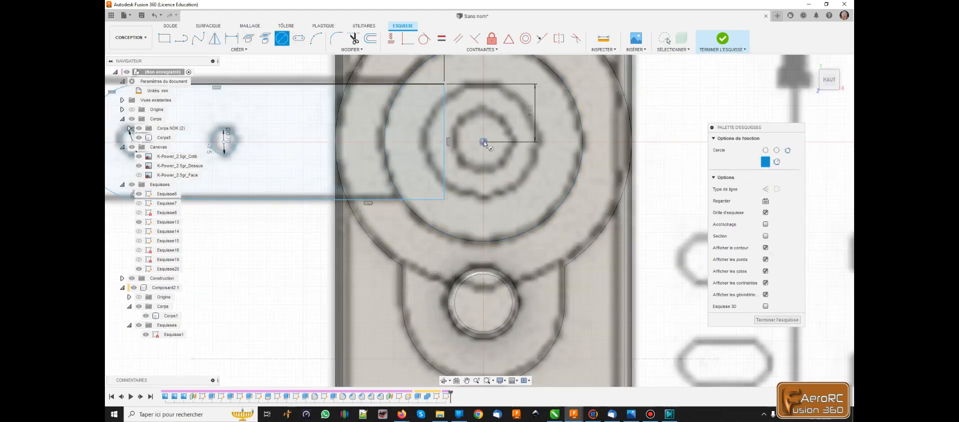
click(484, 142)
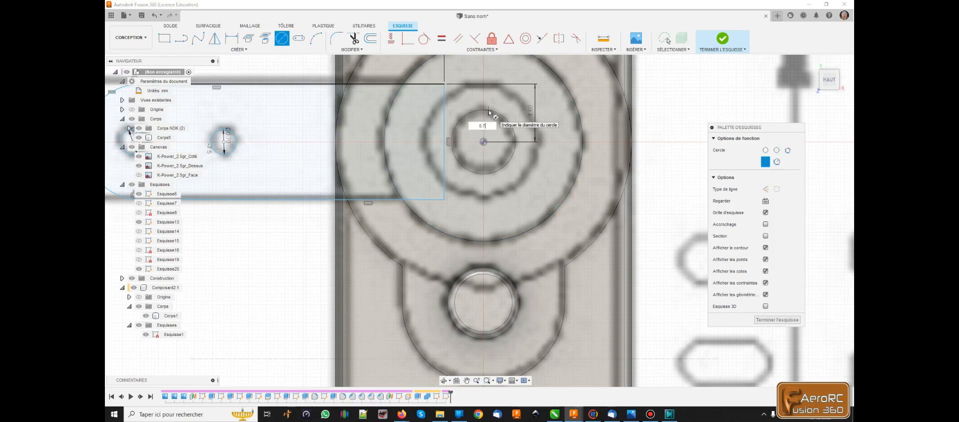
text(0.7)
key(Tab)
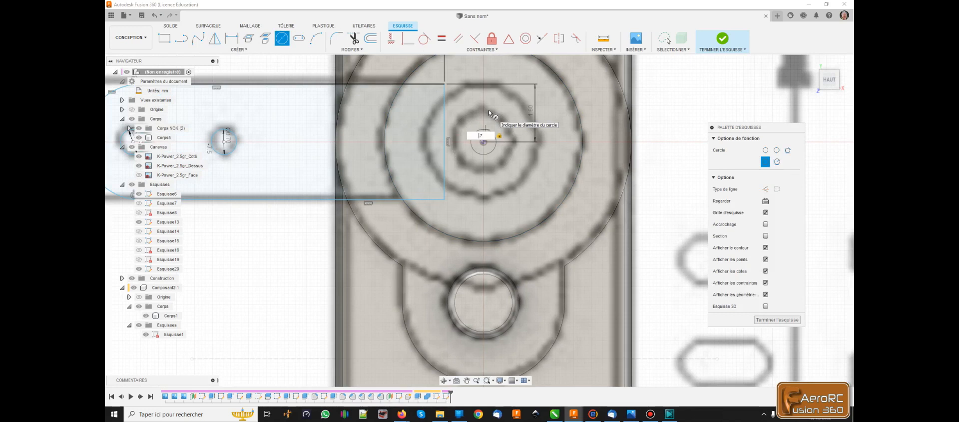
text(1)
key(Return)
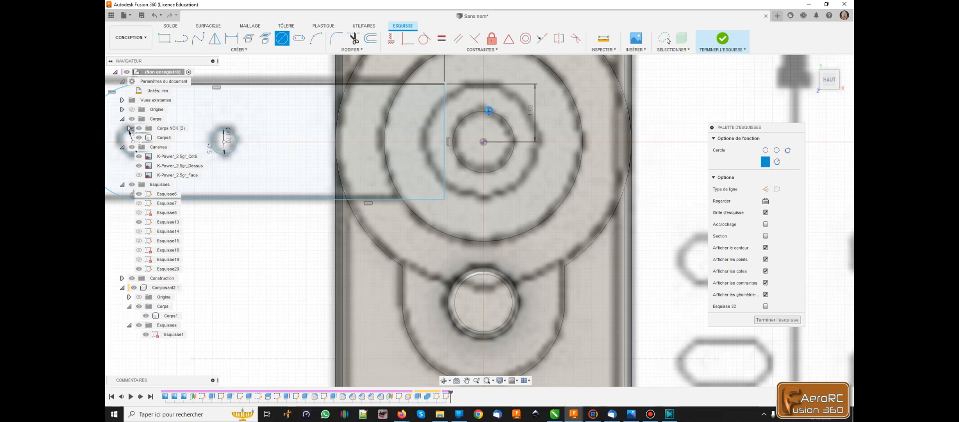
key(Escape)
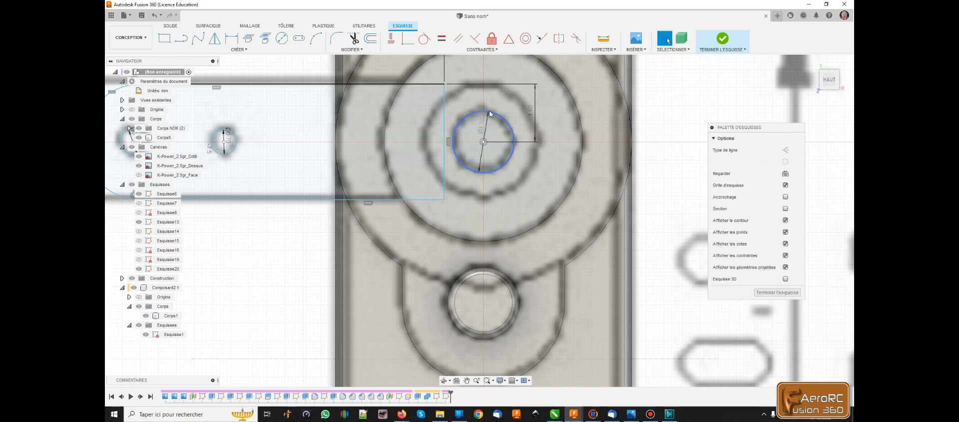
Finish the sketch and extrude the arm profile with its two holes by -1 mm, joining it to the hub.
click(767, 293)
scroll(527, 233, down, 5)
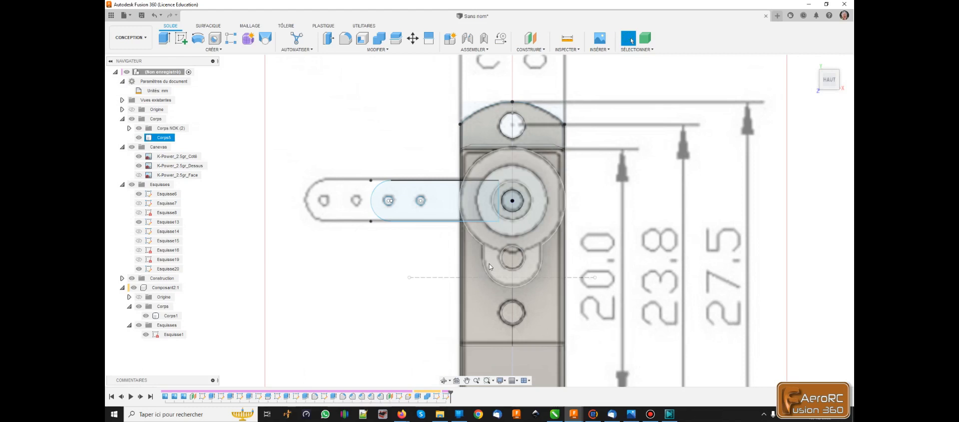
shift+middle_drag(413, 267, 413, 232)
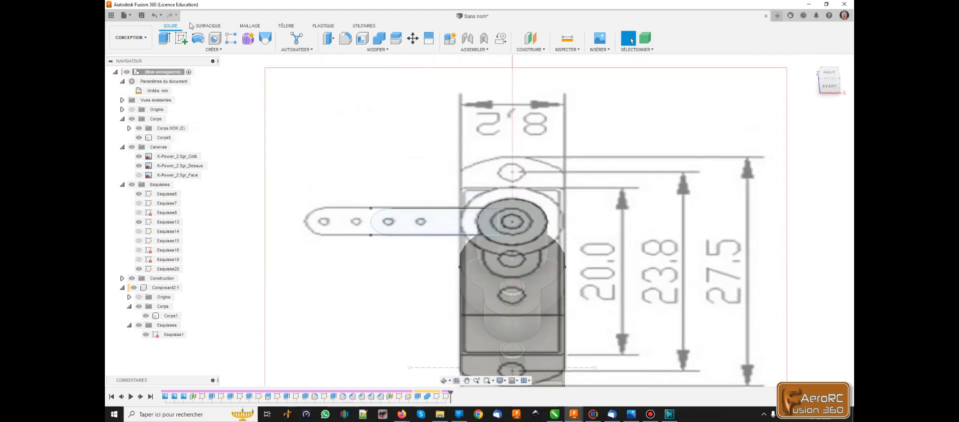
click(165, 39)
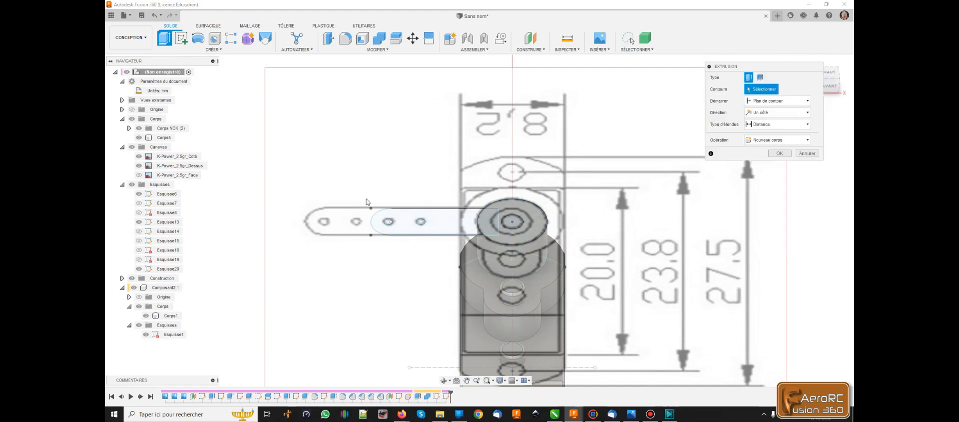
click(440, 231)
key(BackSpace)
text(-1)
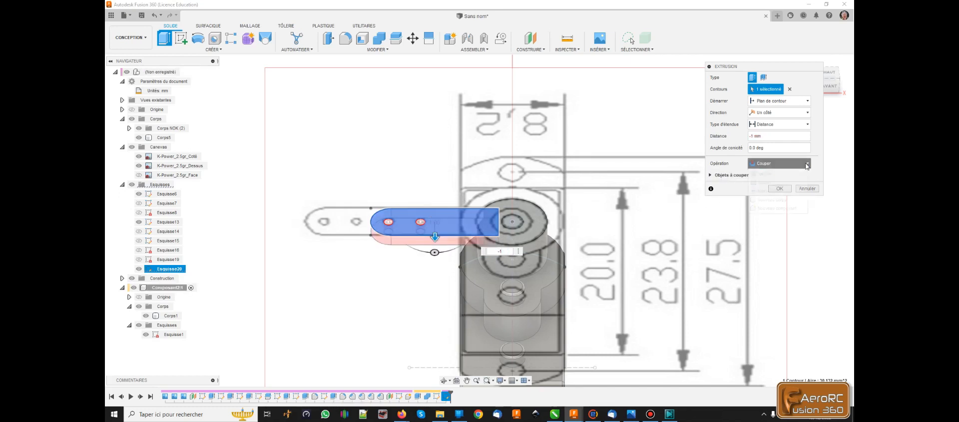
click(775, 164)
click(770, 174)
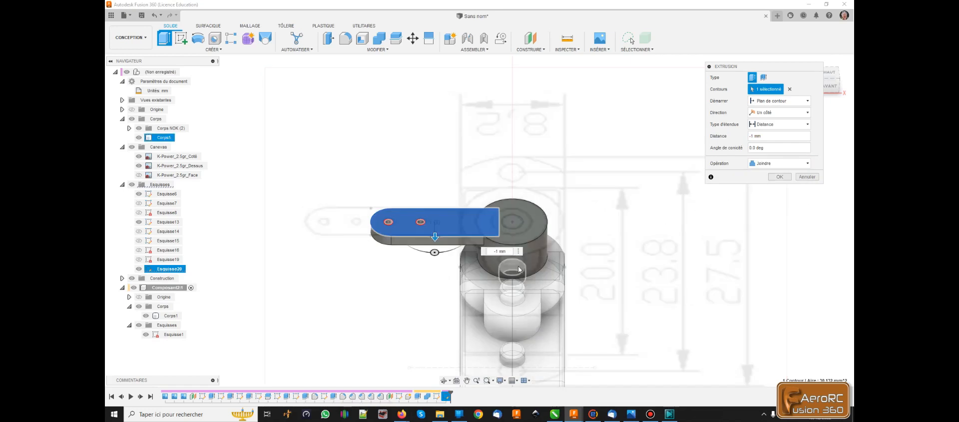
click(779, 176)
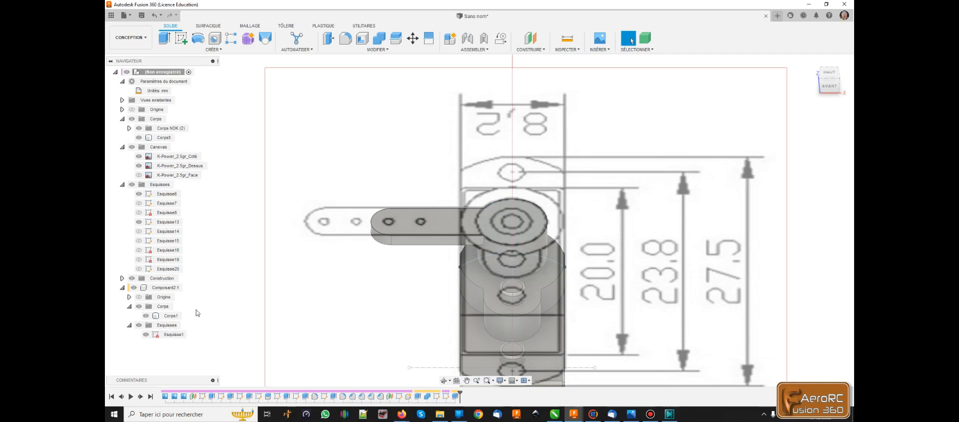
scroll(384, 258, down, 2)
shift+middle_drag(412, 269, 428, 236)
click(427, 236)
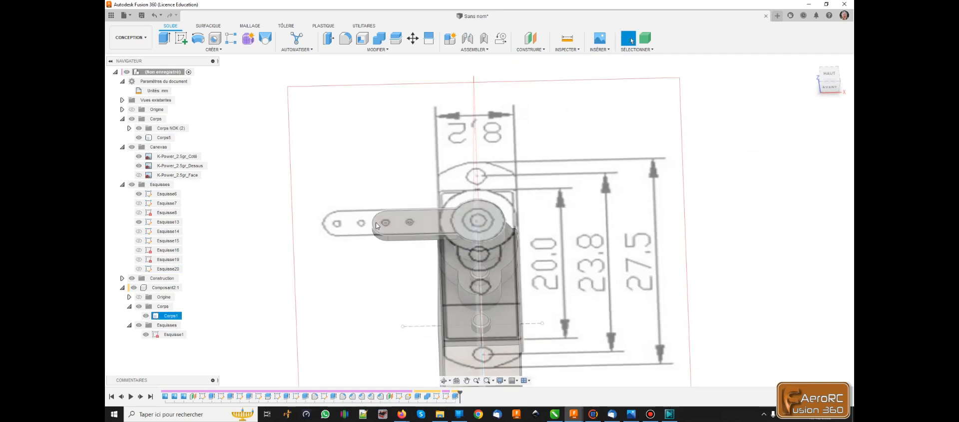
key(Escape)
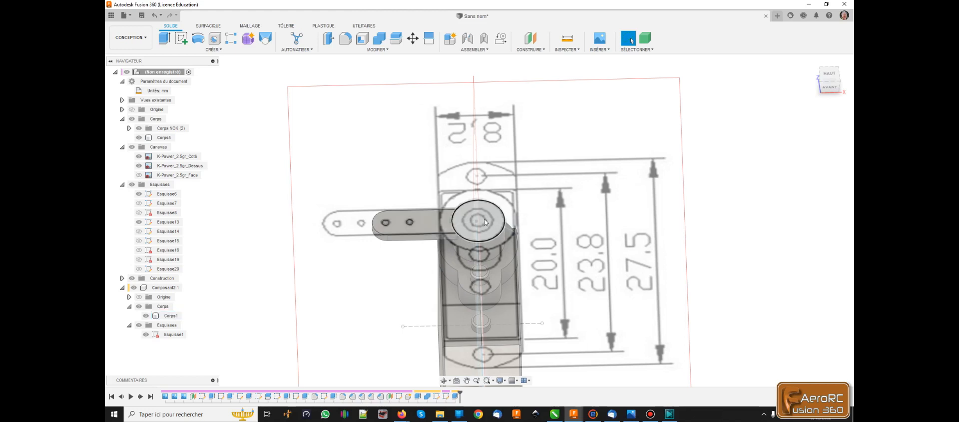
scroll(485, 219, up, 5)
scroll(493, 201, down, 2)
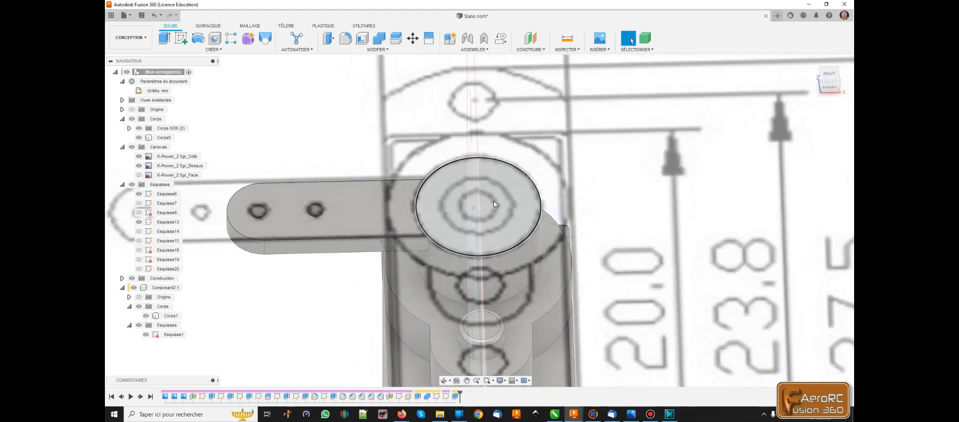
Edit the horn component's sketch to add a 1.7 mm diameter circle centred on the hub, and finish the sketch.
scroll(490, 207, up, 6)
scroll(489, 219, down, 3)
scroll(489, 219, down, 5)
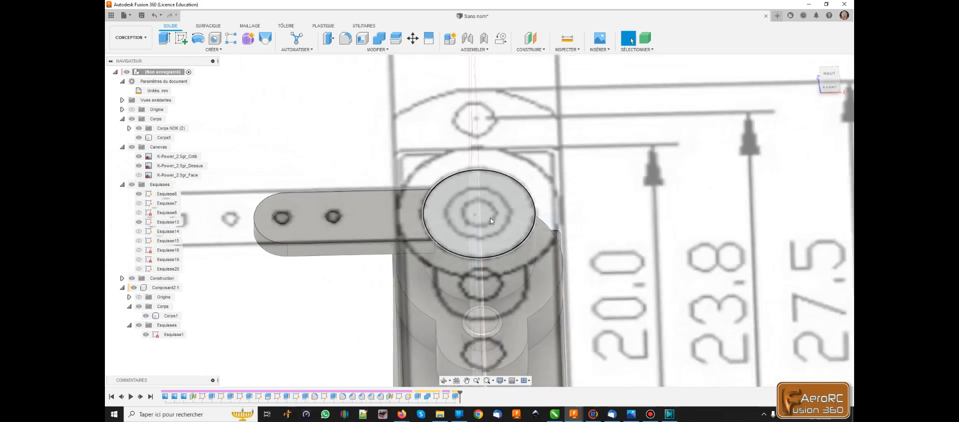
right_click(178, 335)
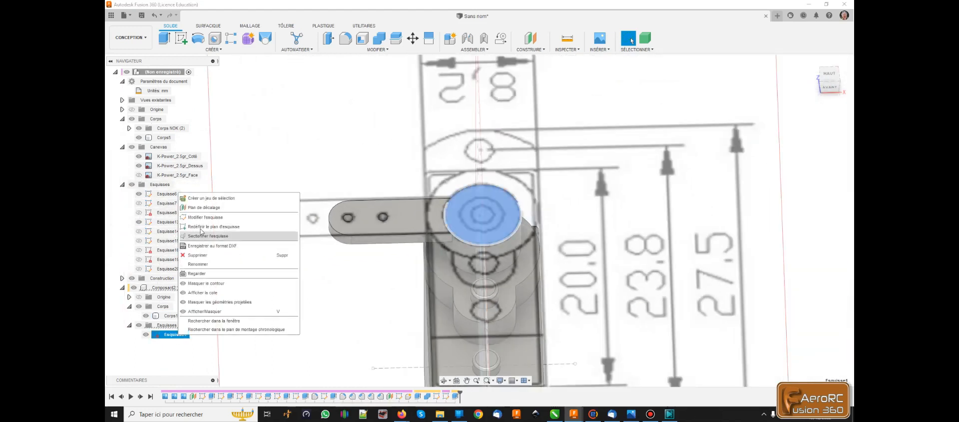
click(201, 218)
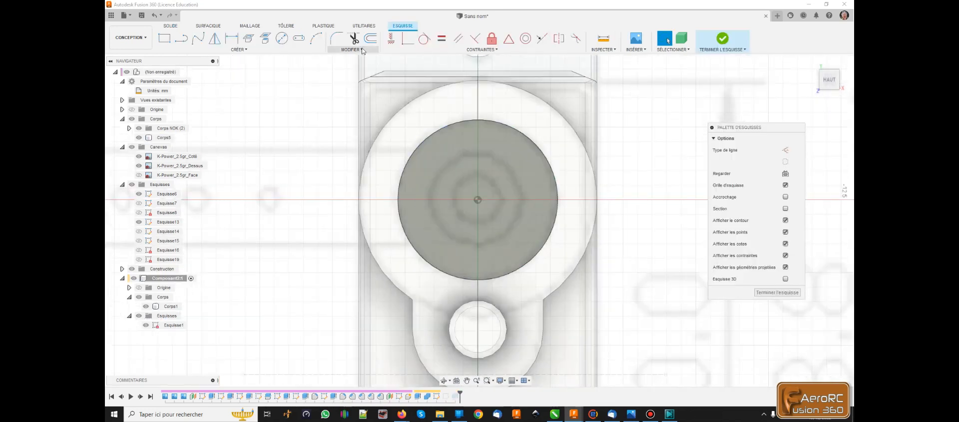
click(281, 38)
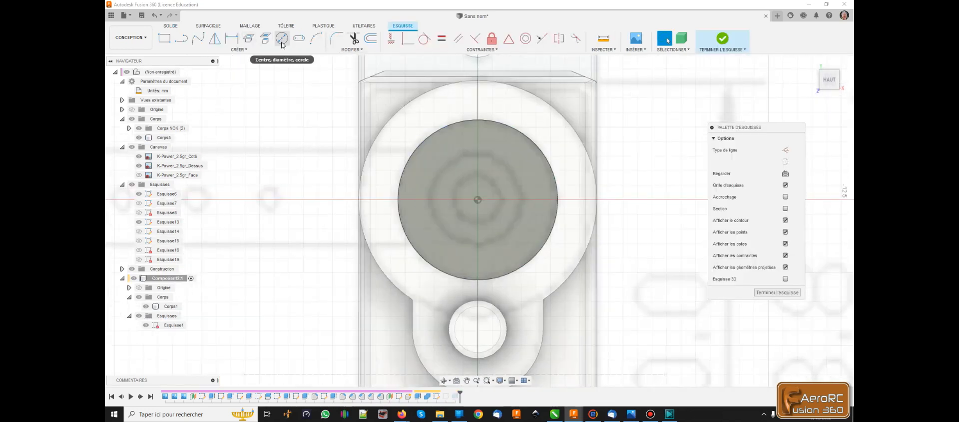
click(478, 200)
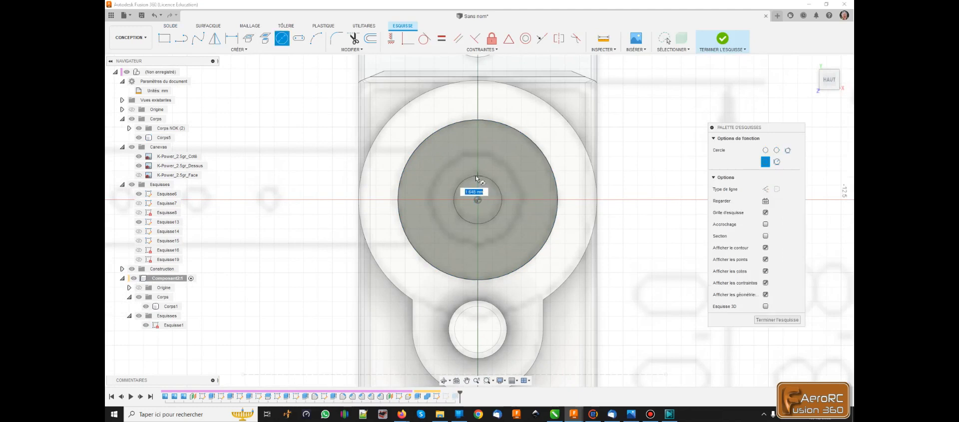
text(1.7)
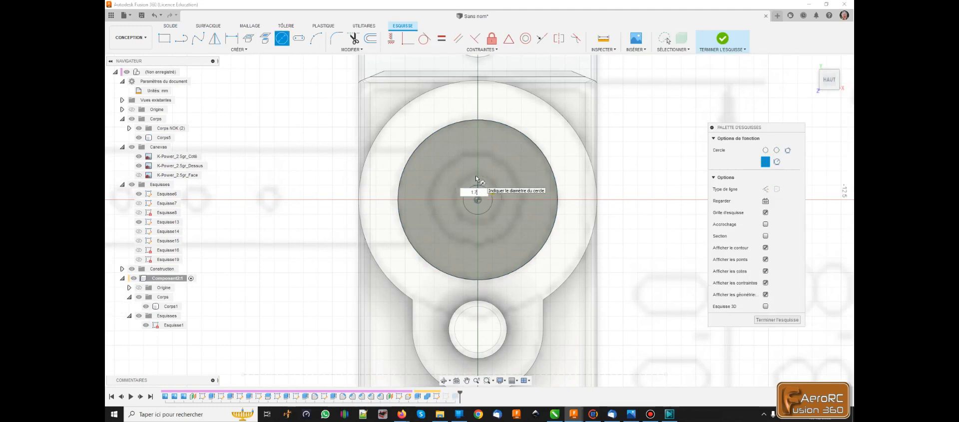
key(Return)
key(Escape)
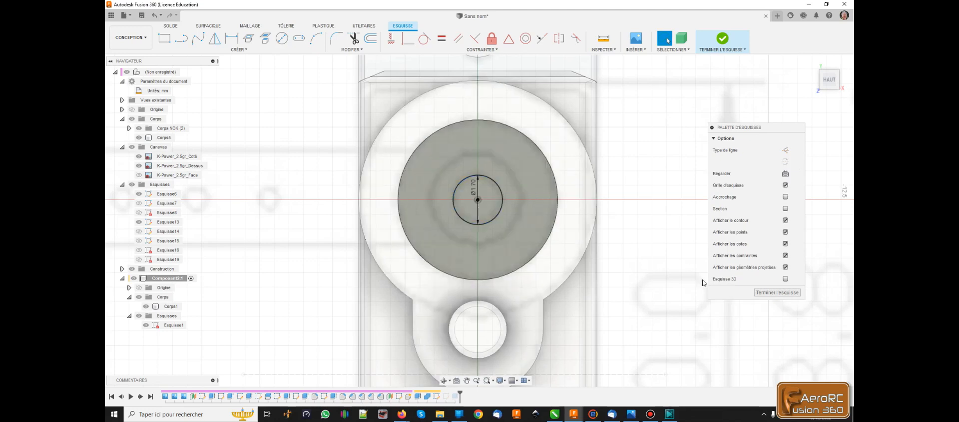
click(778, 292)
Extrude the small central circle by -1 mm as a cut into the top of the horn's hub.
scroll(495, 203, up, 4)
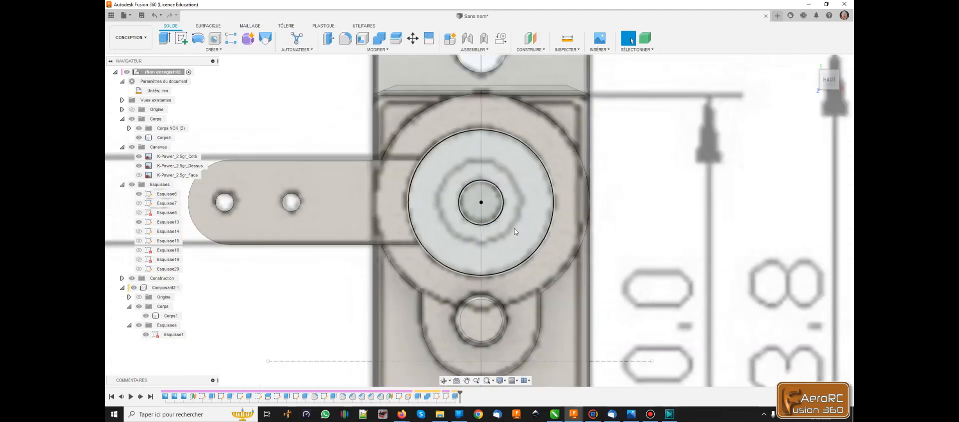
click(501, 197)
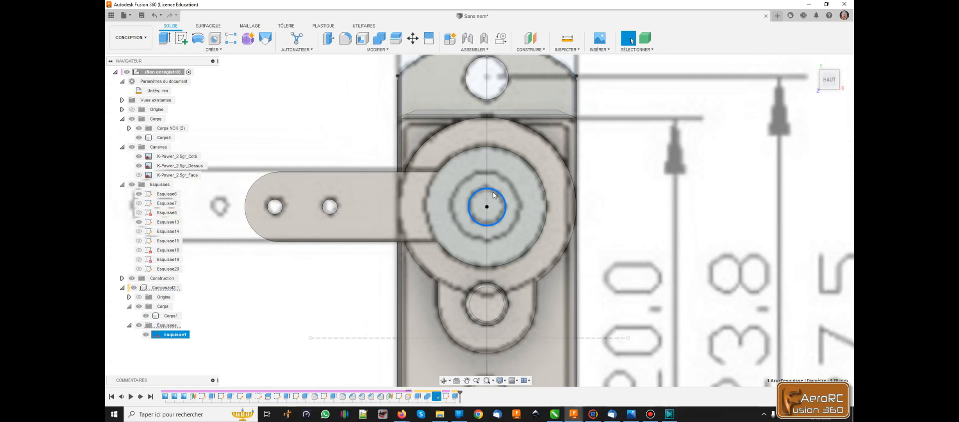
click(163, 39)
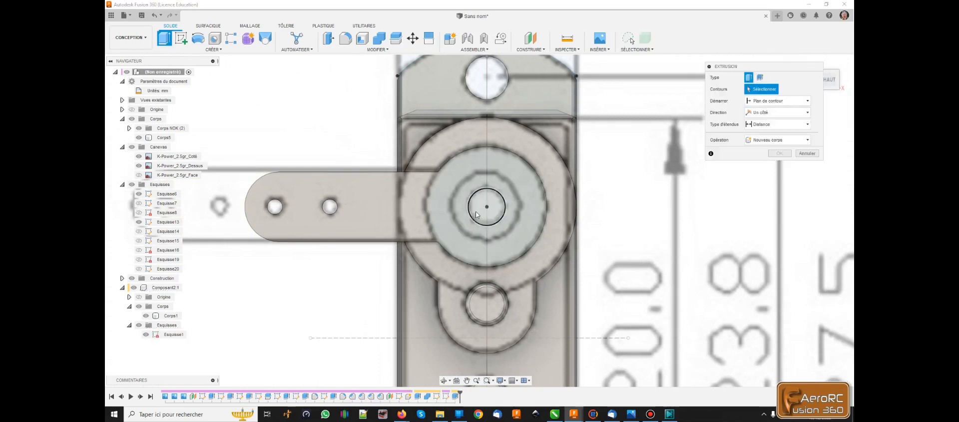
click(476, 200)
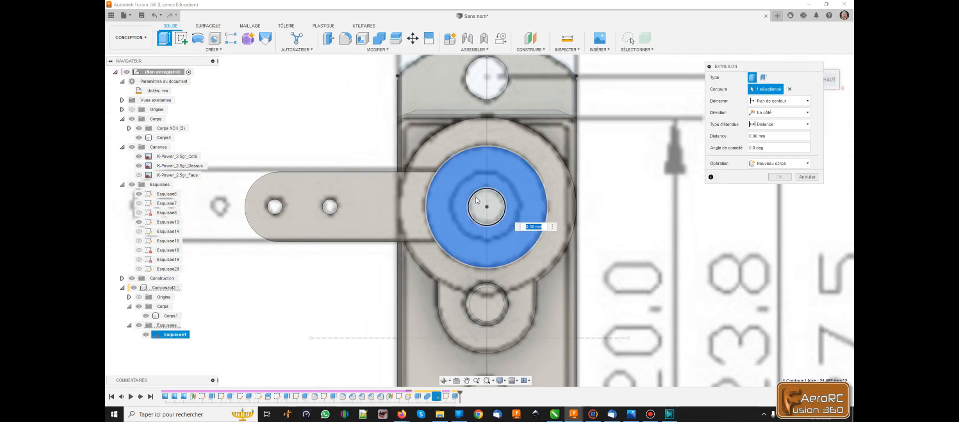
click(463, 187)
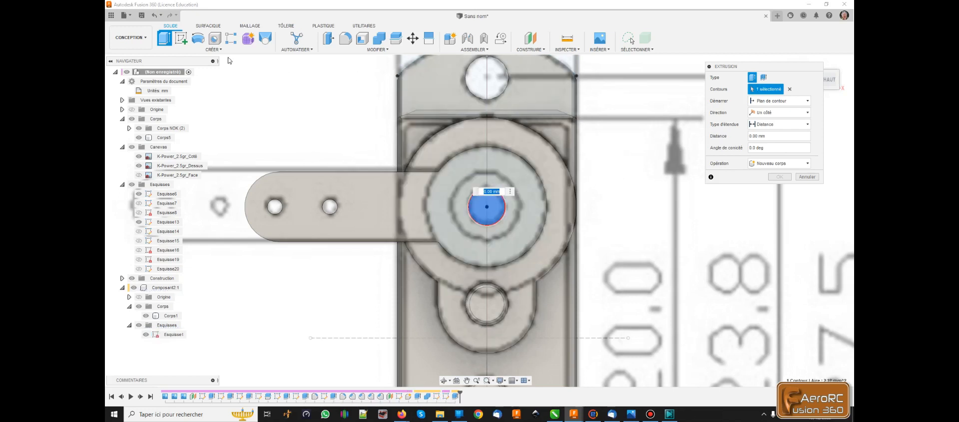
shift+middle_drag(614, 191, 604, 150)
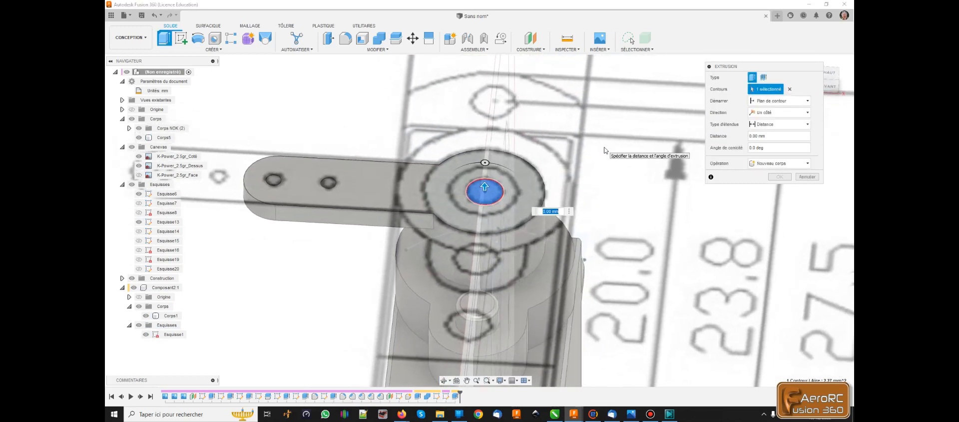
key(Return)
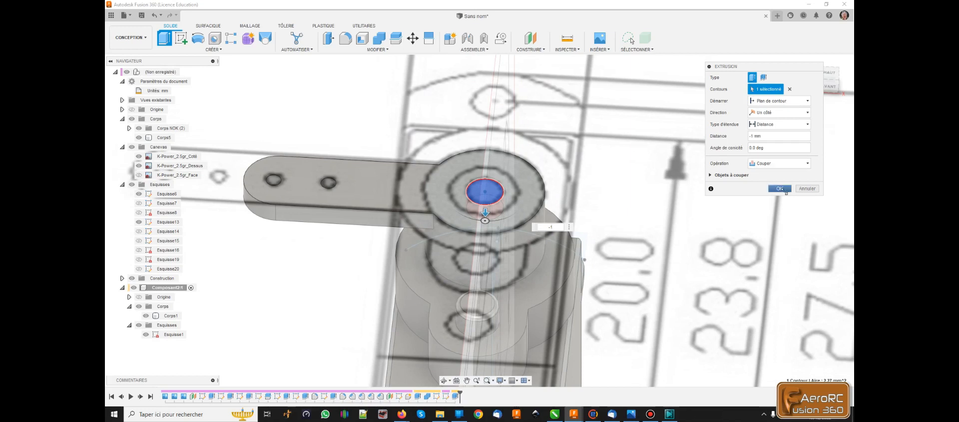
click(780, 188)
Hide the K-Power_2.5gr_Coté and K-Power_2.5gr_Dessus canvases, along with sketches Esquisse13 and Esquisse6.
shift+middle_drag(550, 194, 470, 200)
scroll(490, 189, down, 4)
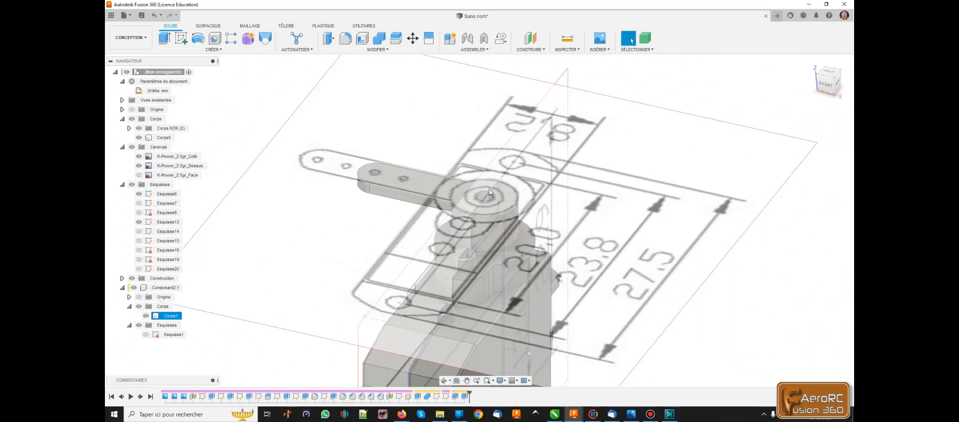
click(378, 187)
scroll(378, 186, down, 3)
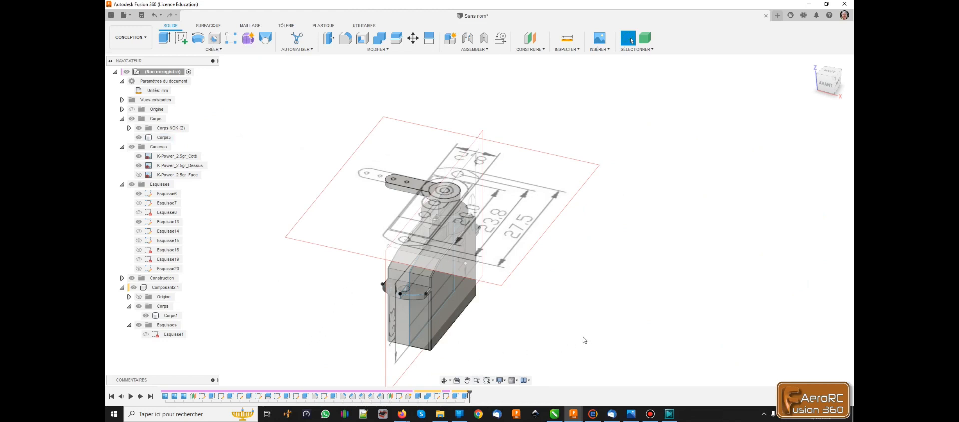
click(139, 159)
click(138, 157)
click(139, 166)
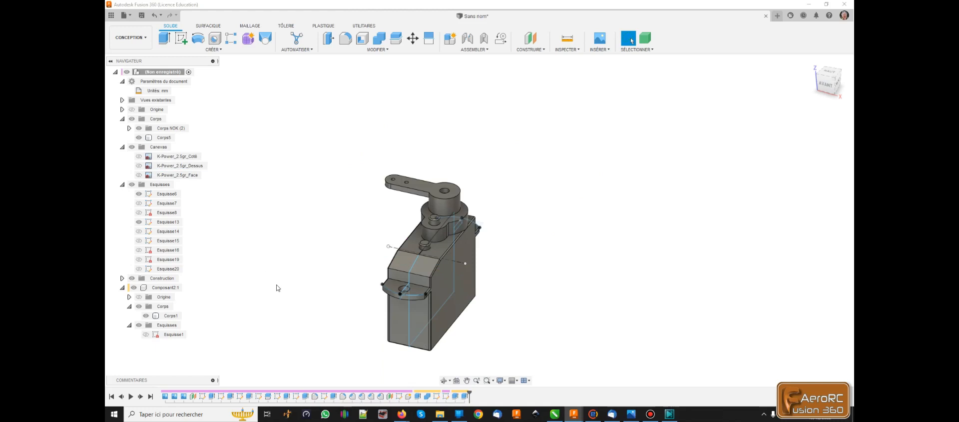
click(139, 222)
click(139, 193)
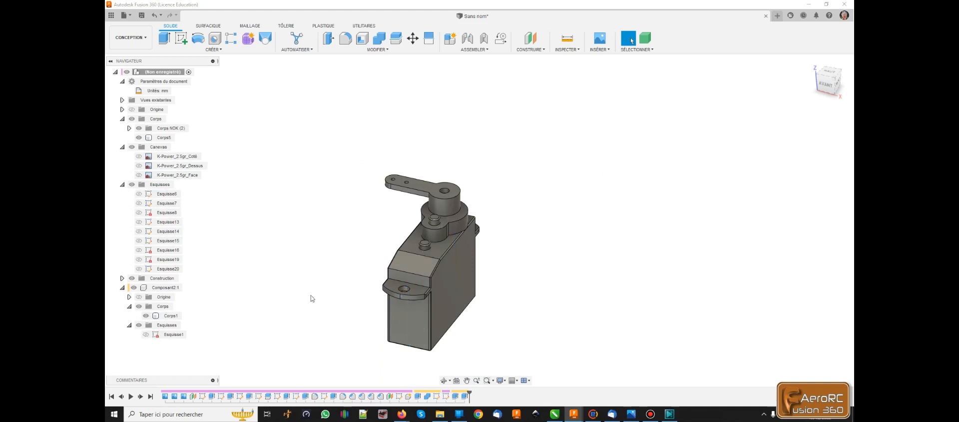
Try moving the horn component up off the servo's shaft, and undo the move.
shift+middle_drag(559, 339, 529, 340)
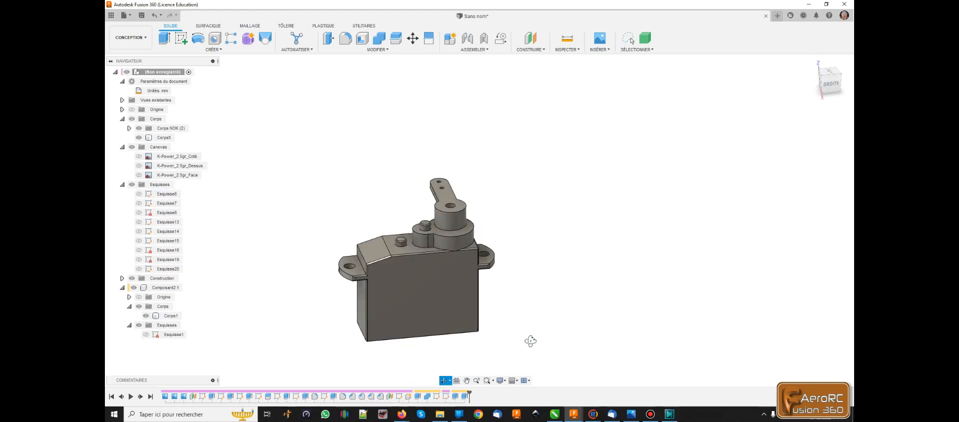
drag(452, 229, 495, 182)
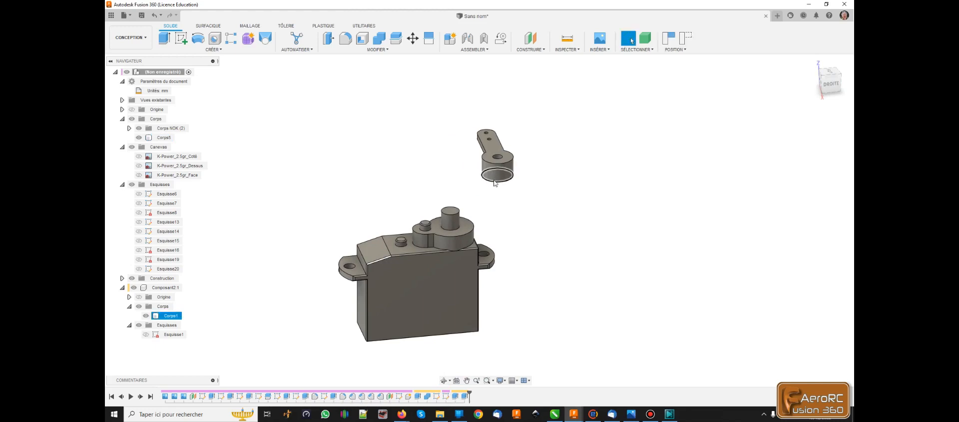
key(ctrl+z)
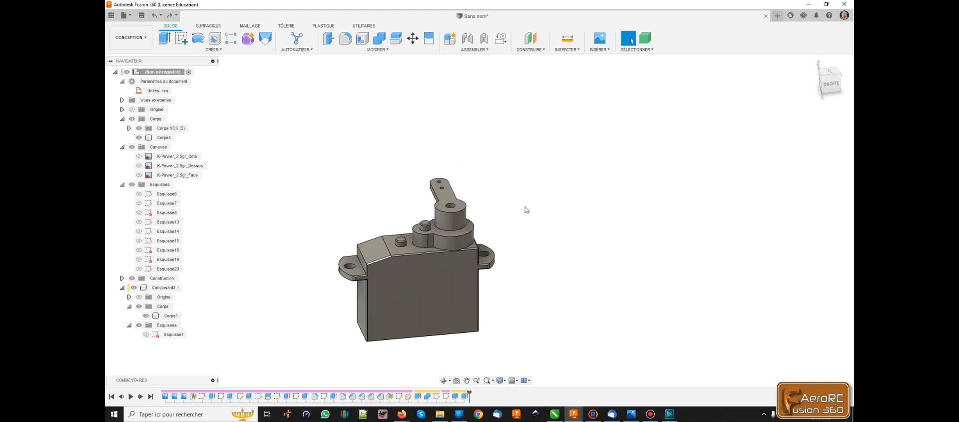
Rename the horn component as Palonnier.
click(167, 290)
click(167, 289)
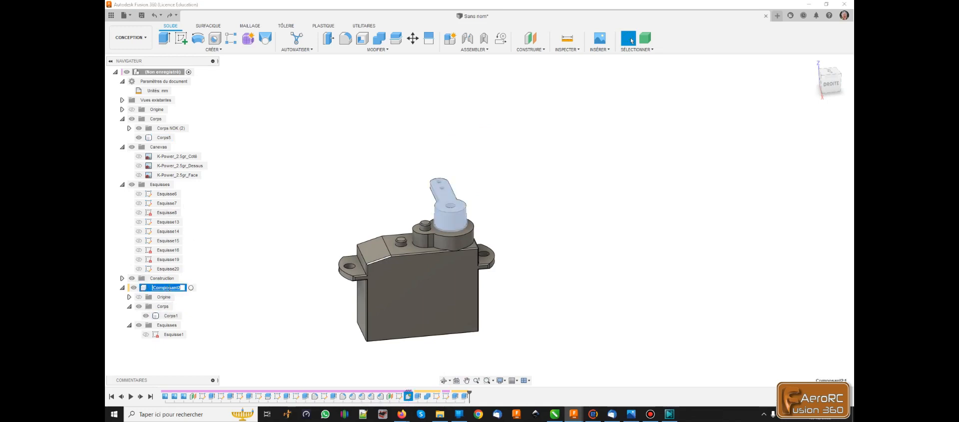
text(Pa)
key(Return)
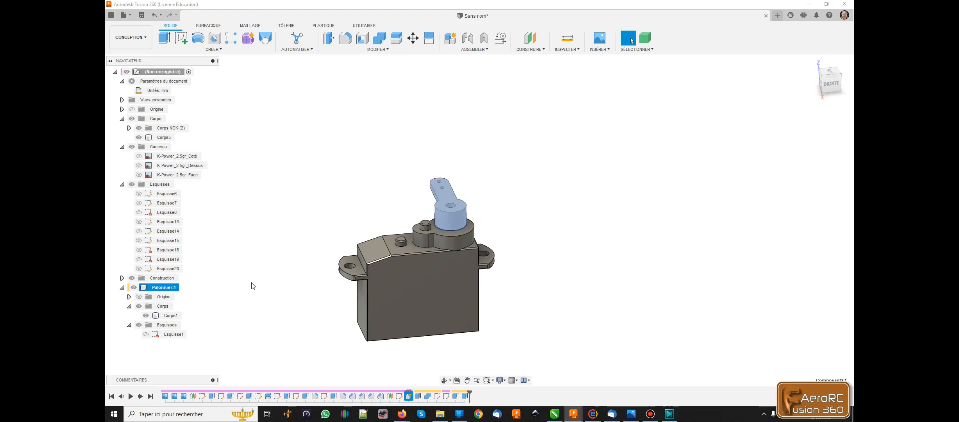
Apply the appearance Peinture - Brillant émaillé (blanc) to the Palonnier component.
right_click(165, 288)
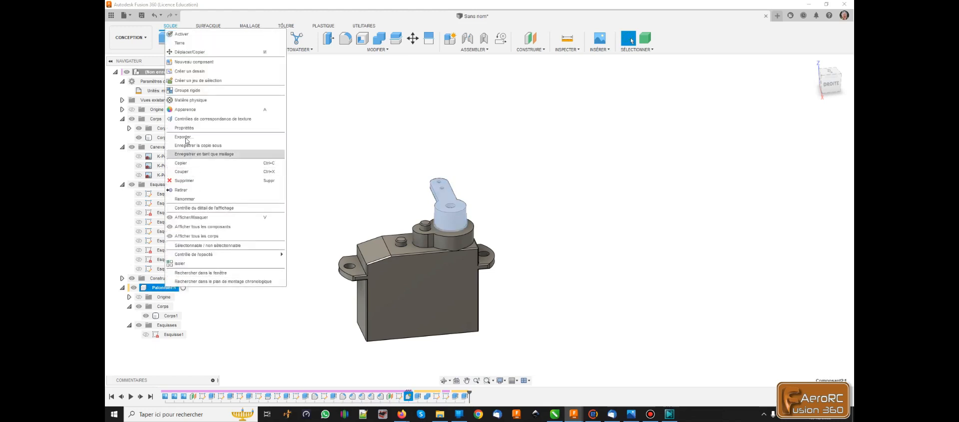
click(184, 109)
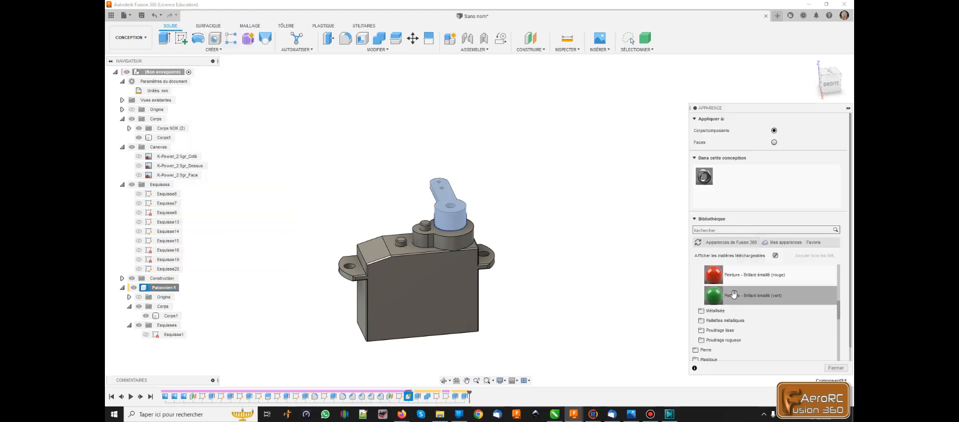
scroll(760, 298, up, 5)
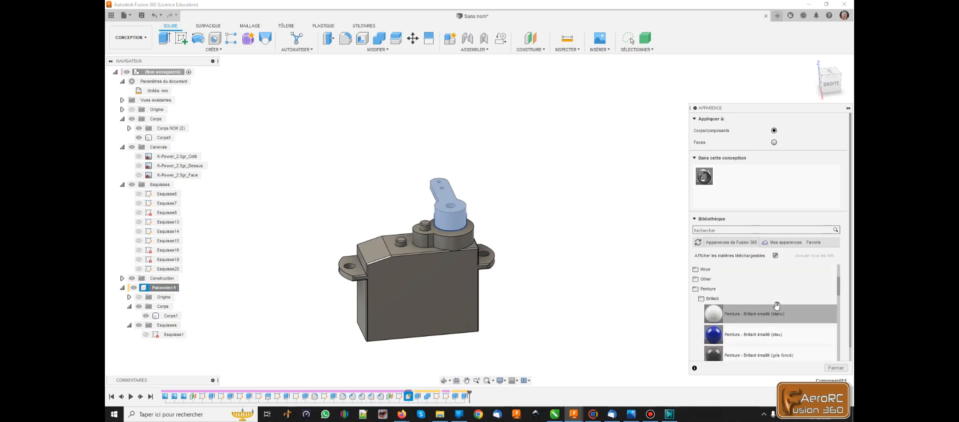
scroll(754, 302, down, 1)
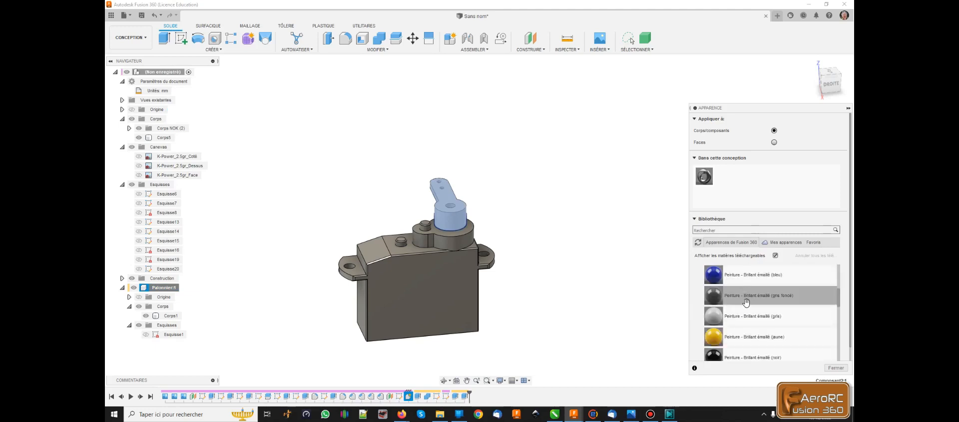
scroll(747, 302, up, 1)
mouse_move(746, 314)
mouse_down()
mouse_move(538, 238)
mouse_move(453, 222)
mouse_up()
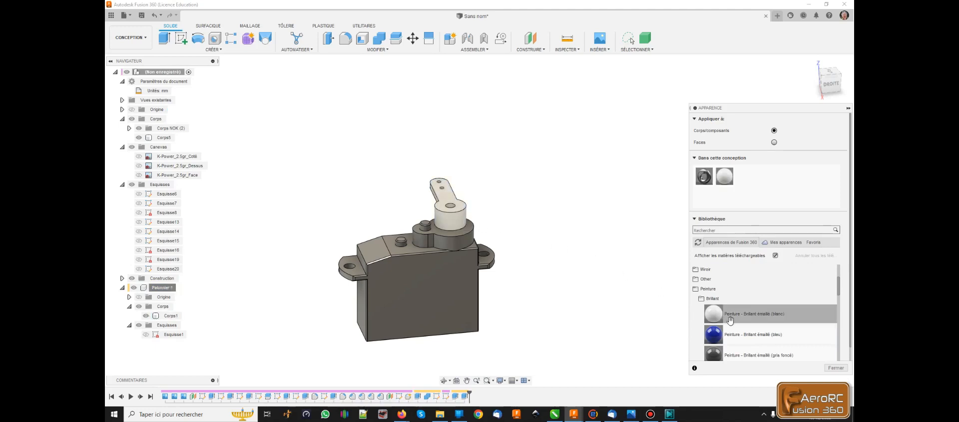
Apply the appearance Peinture - Brillant émaillé (rouge) to the servo body and finish the appearance settings.
scroll(733, 316, down, 5)
scroll(733, 316, up, 3)
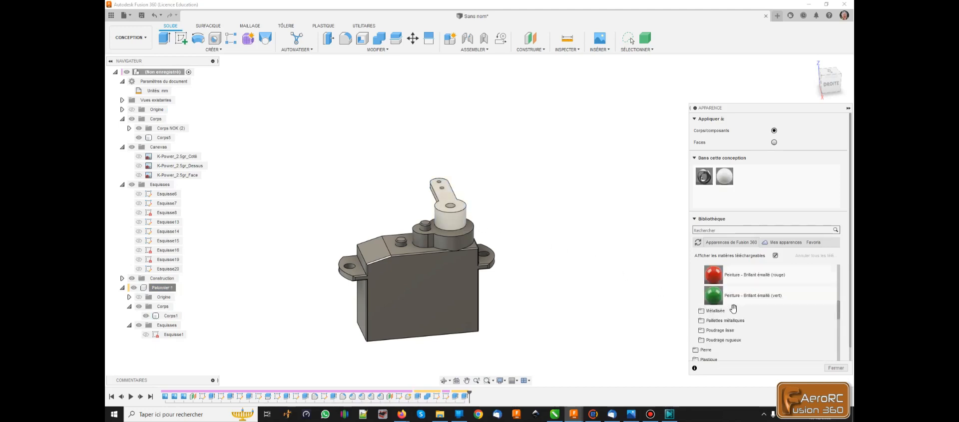
drag(732, 275, 436, 281)
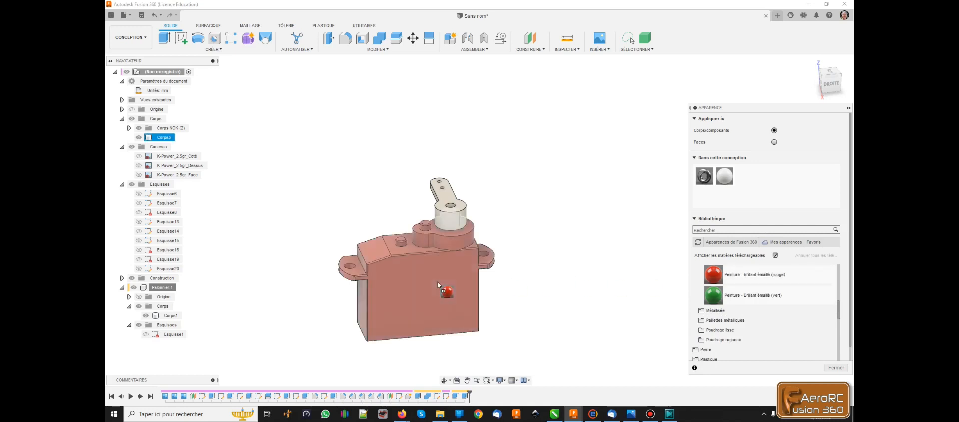
scroll(548, 291, down, 2)
shift+middle_drag(603, 298, 610, 315)
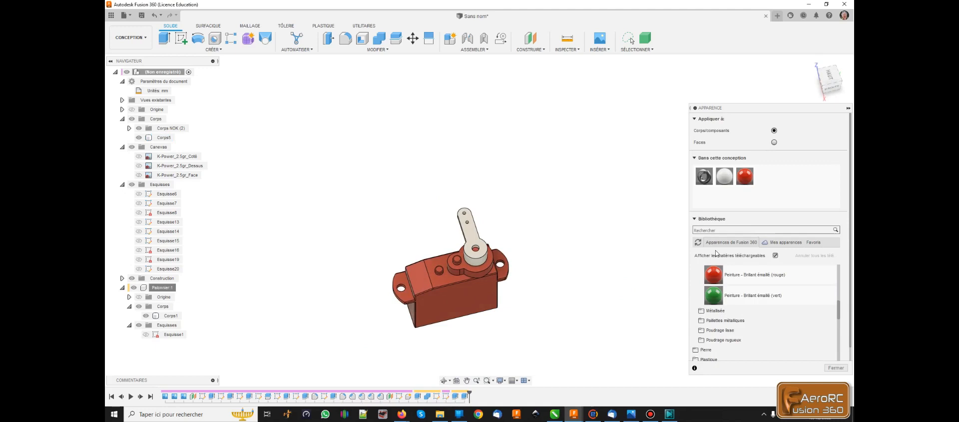
click(836, 367)
shift+middle_drag(634, 317, 617, 330)
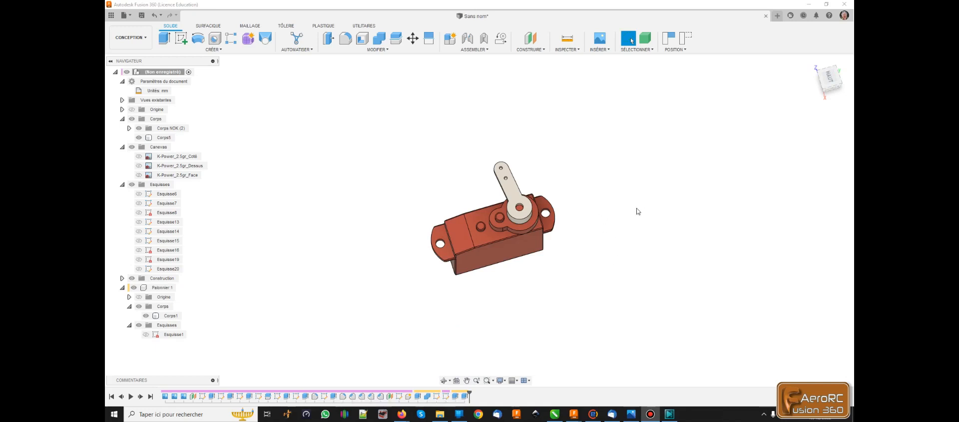
shift+middle_drag(633, 241, 625, 208)
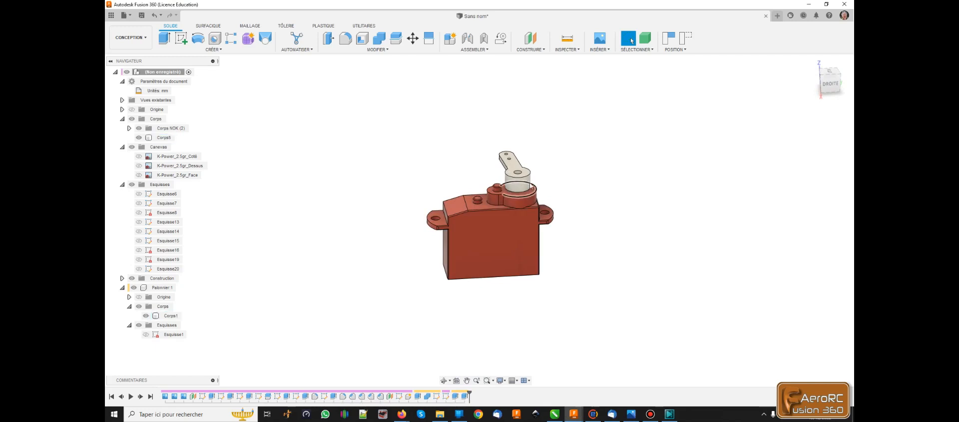
click(502, 158)
click(489, 110)
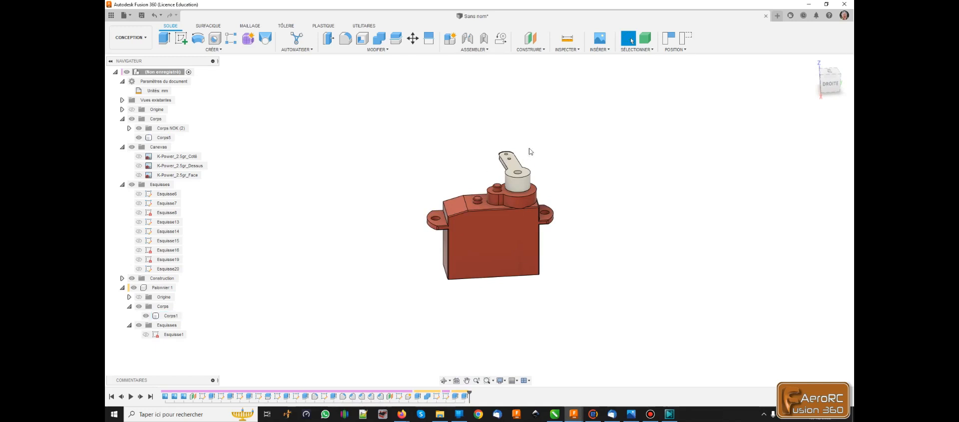
click(514, 192)
Create a Révolution joint from the centre of the horn's hole to the centre of the servo's output shaft, with zero angle and offsets.
click(468, 39)
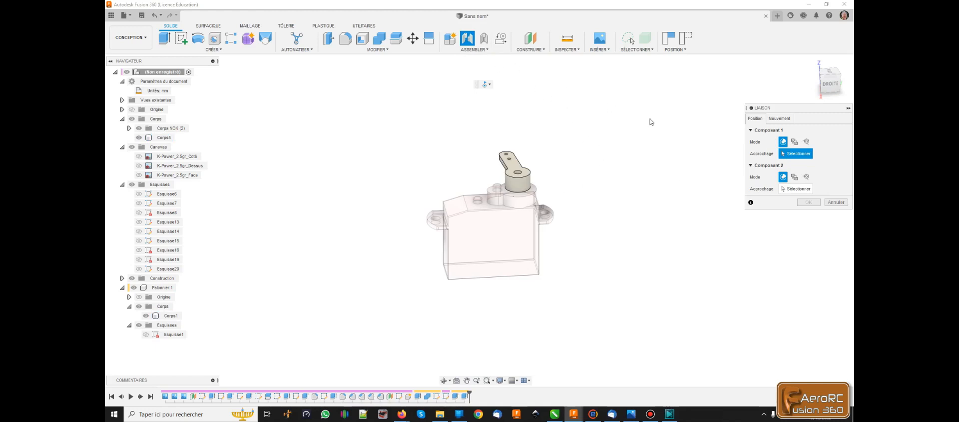
click(795, 116)
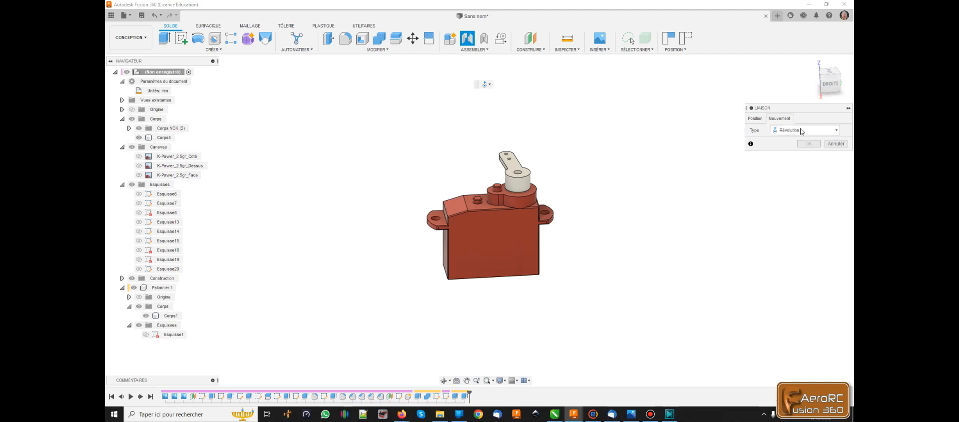
click(755, 119)
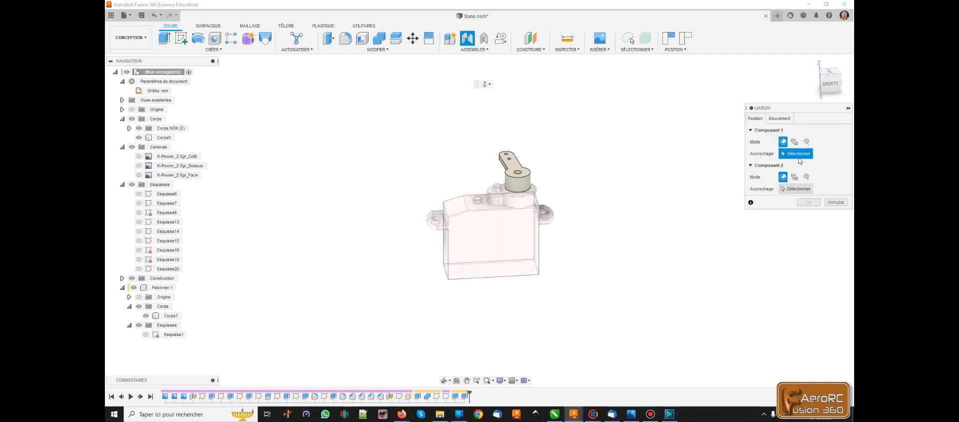
shift+middle_drag(660, 201, 661, 218)
scroll(520, 199, up, 10)
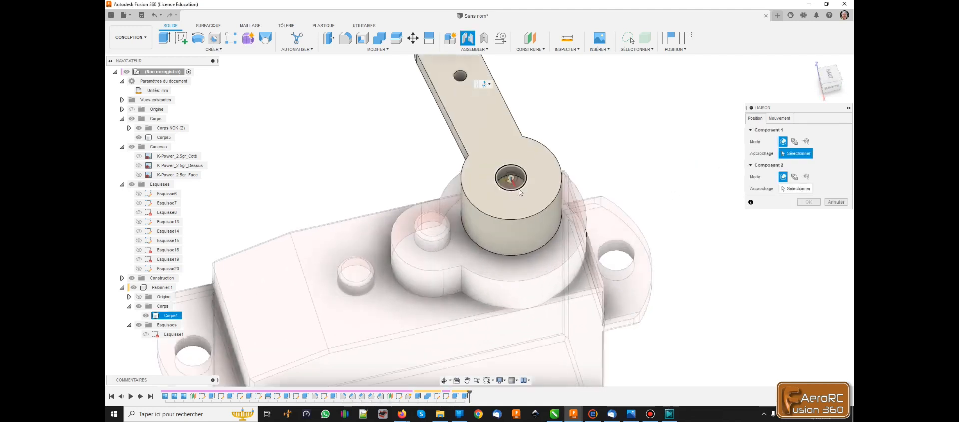
shift+middle_drag(634, 118, 635, 125)
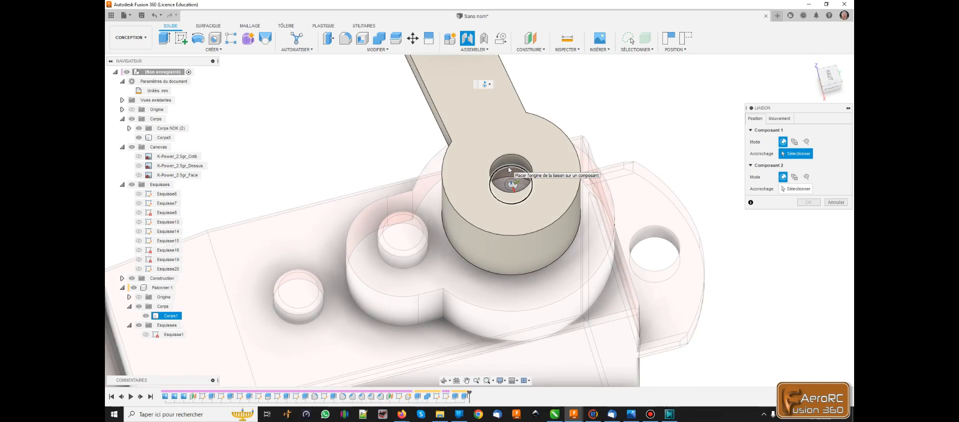
click(508, 167)
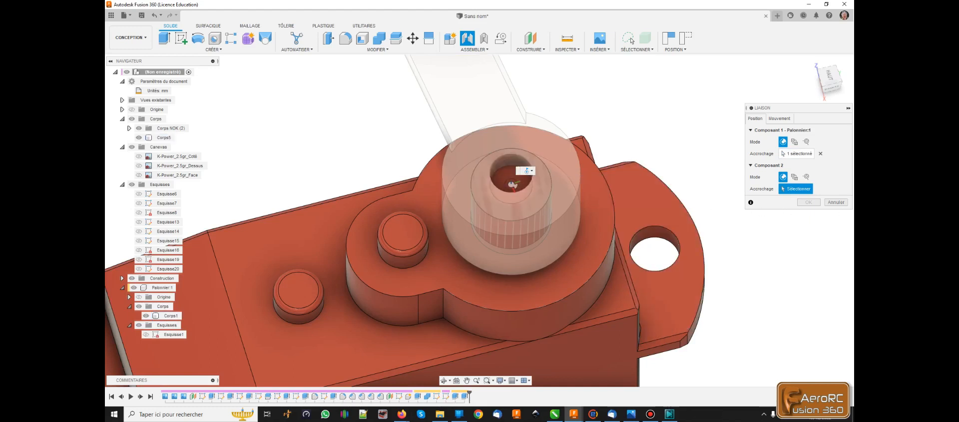
click(513, 185)
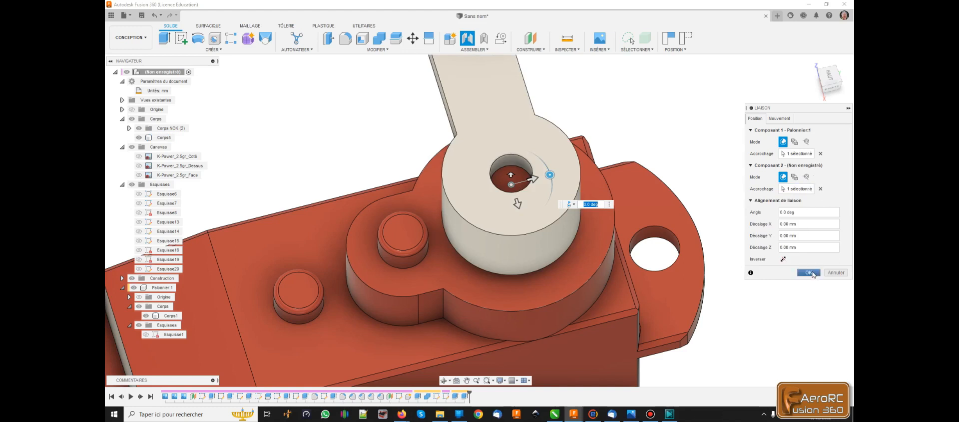
click(810, 272)
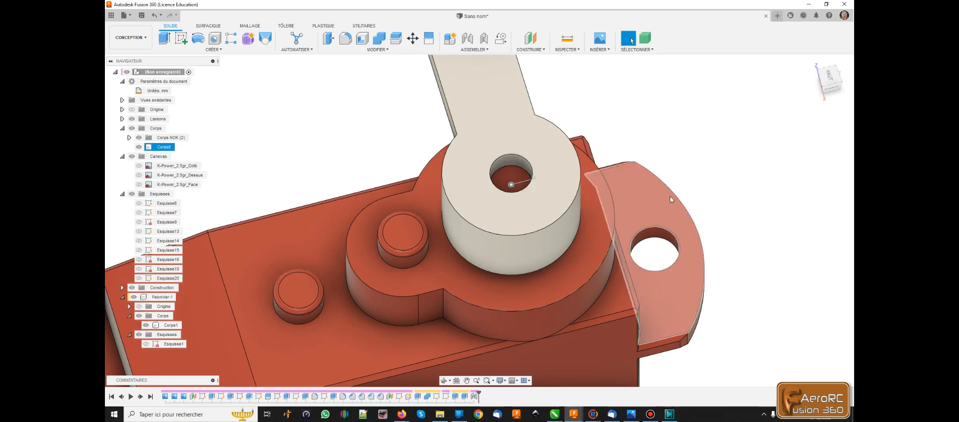
Edit the horn joint's motion limits, enabling a minimum and maximum and setting the minimum to -20 deg.
scroll(670, 196, down, 5)
shift+middle_drag(491, 150, 491, 160)
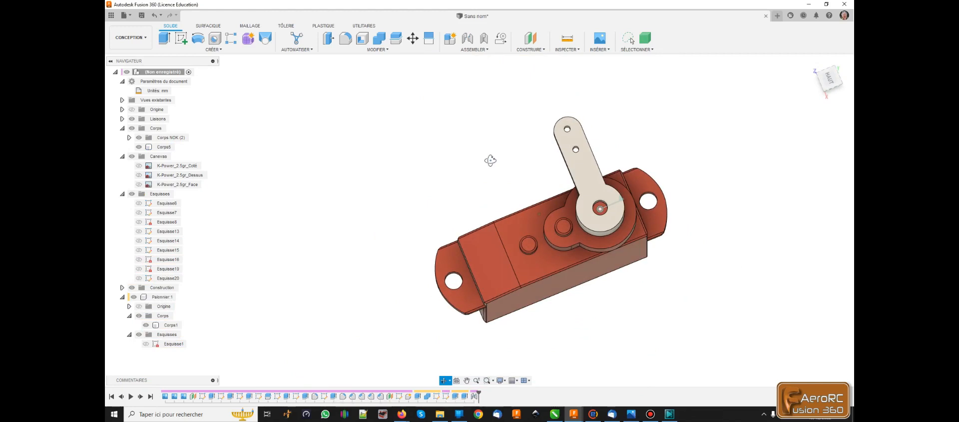
scroll(564, 209, up, 8)
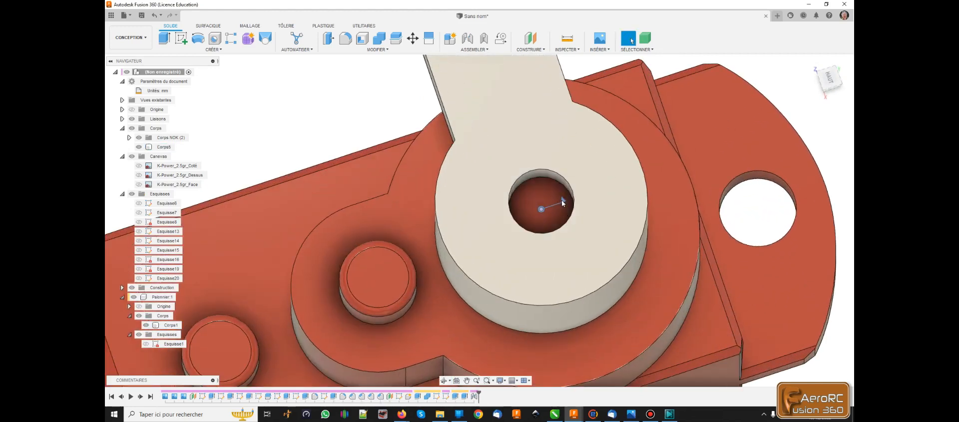
click(552, 210)
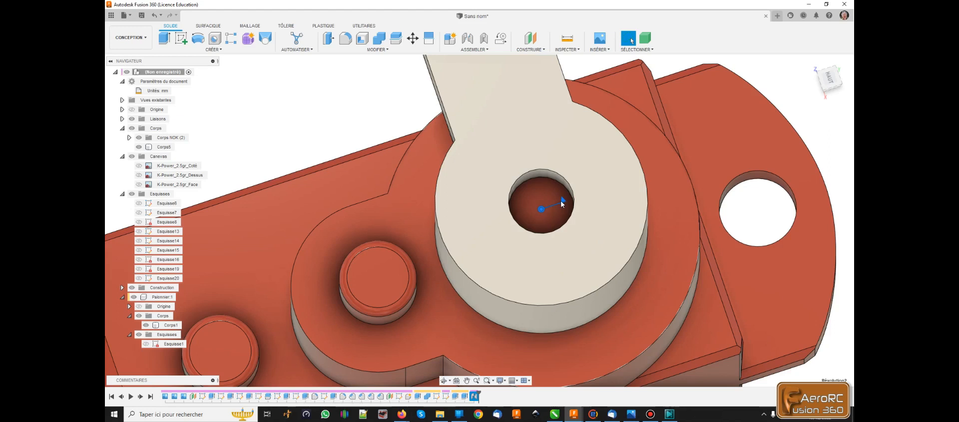
right_click(561, 200)
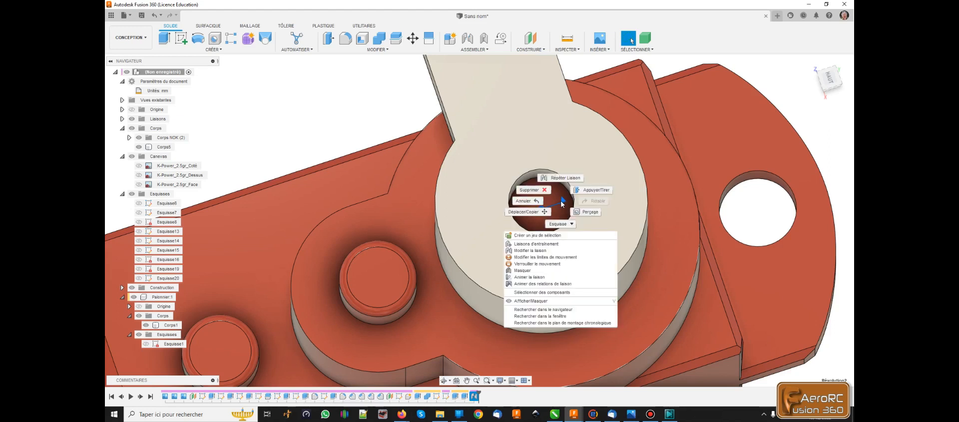
click(545, 258)
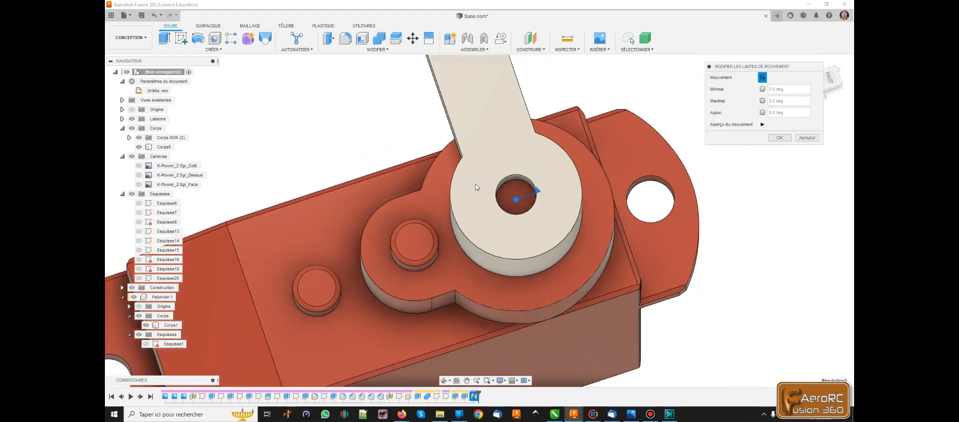
scroll(475, 184, down, 3)
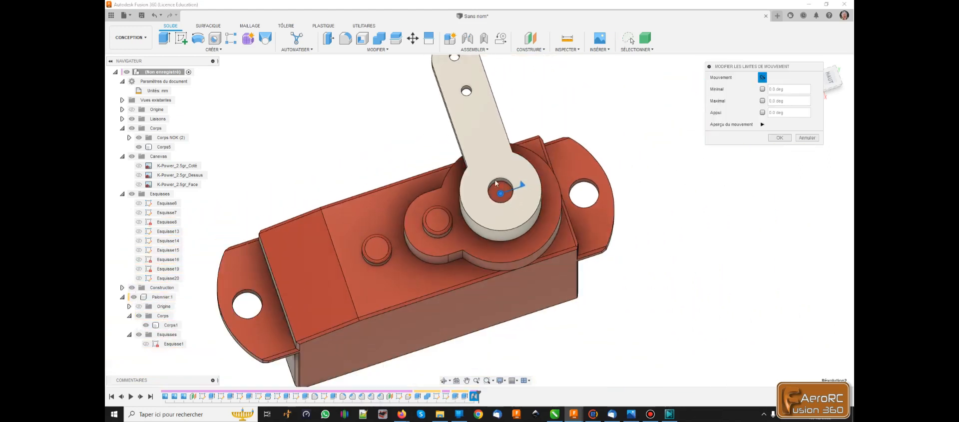
click(763, 89)
click(763, 100)
drag(538, 192, 532, 200)
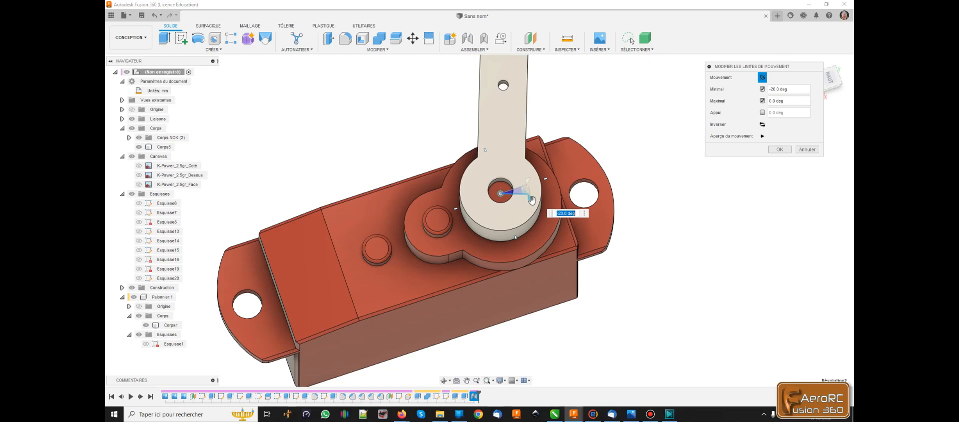
Set the joint's maximum limit to 20 deg, enable its rest position at 0 deg and apply the limits.
click(773, 102)
drag(527, 179, 511, 169)
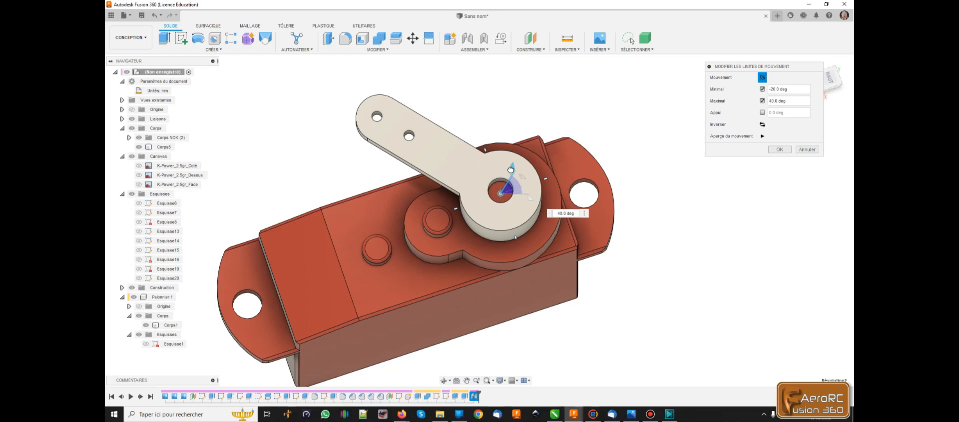
drag(514, 170, 520, 172)
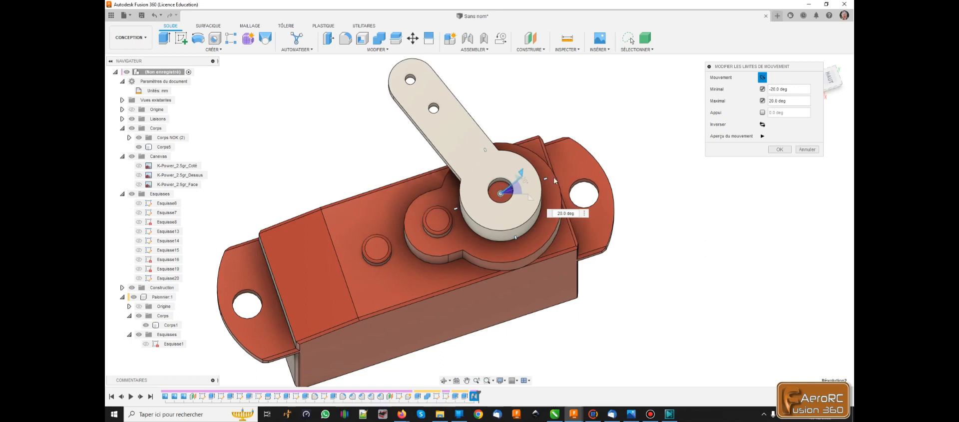
click(762, 113)
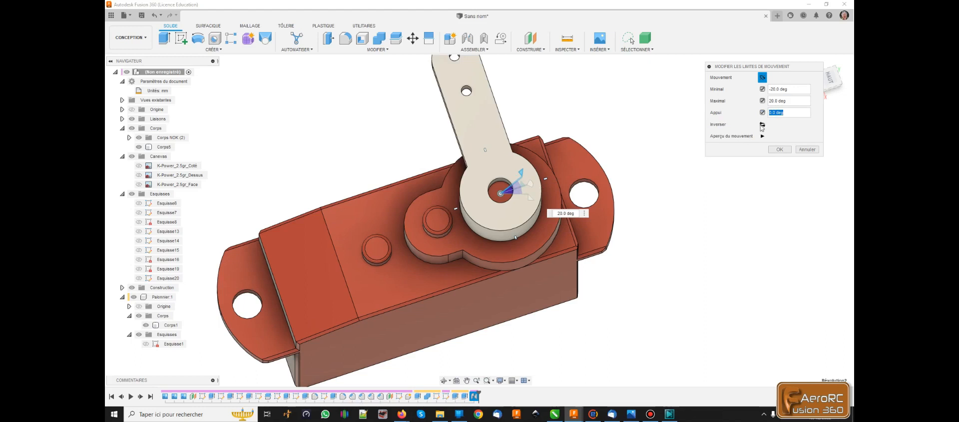
click(780, 149)
Swing the horn in both directions around the servo shaft to test the joint's motion limits.
scroll(682, 199, down, 2)
scroll(682, 198, down, 1)
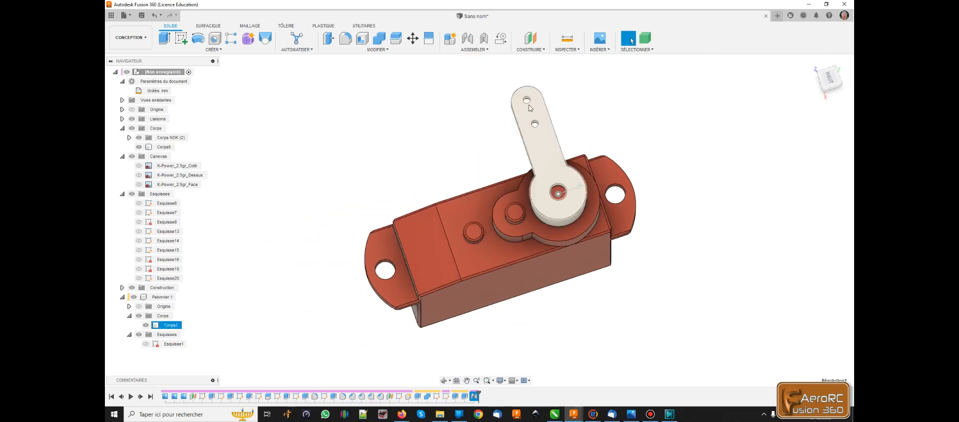
drag(525, 91, 614, 107)
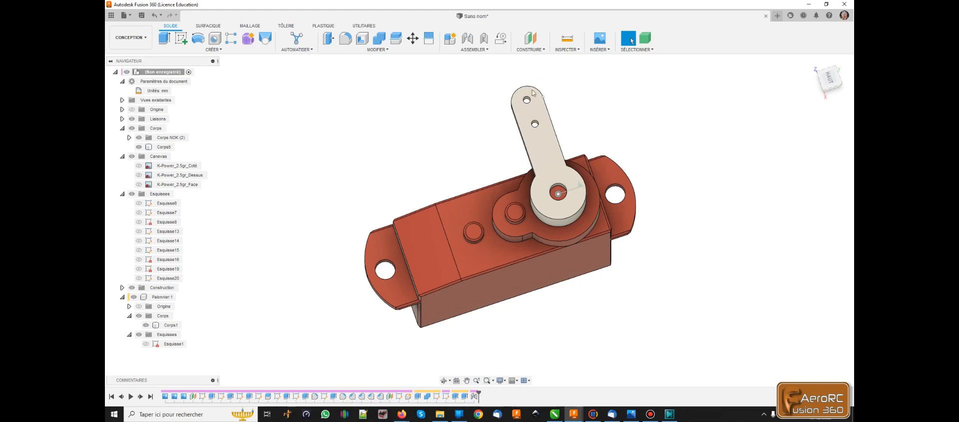
drag(521, 91, 476, 116)
drag(520, 92, 479, 125)
Examine how the horn sits on the servo shaft, from the side and from above, and check its movement.
scroll(605, 97, down, 2)
shift+middle_drag(678, 159, 683, 116)
scroll(581, 105, up, 1)
scroll(581, 109, up, 3)
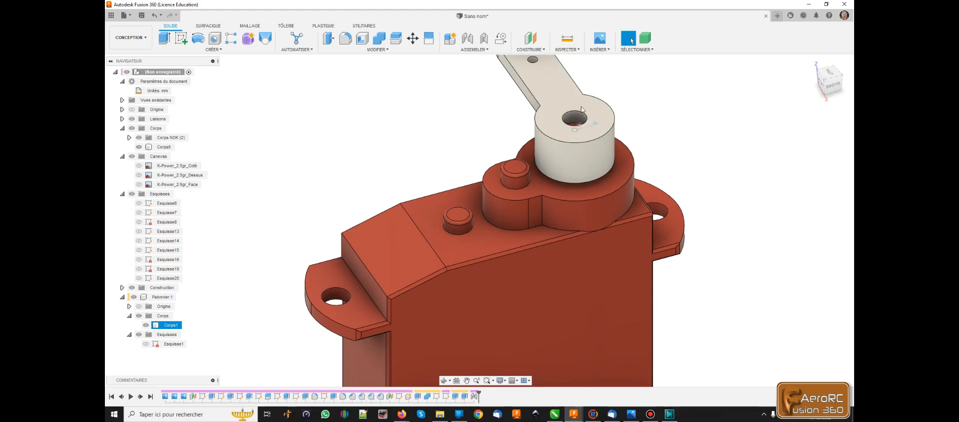
scroll(580, 125, down, 3)
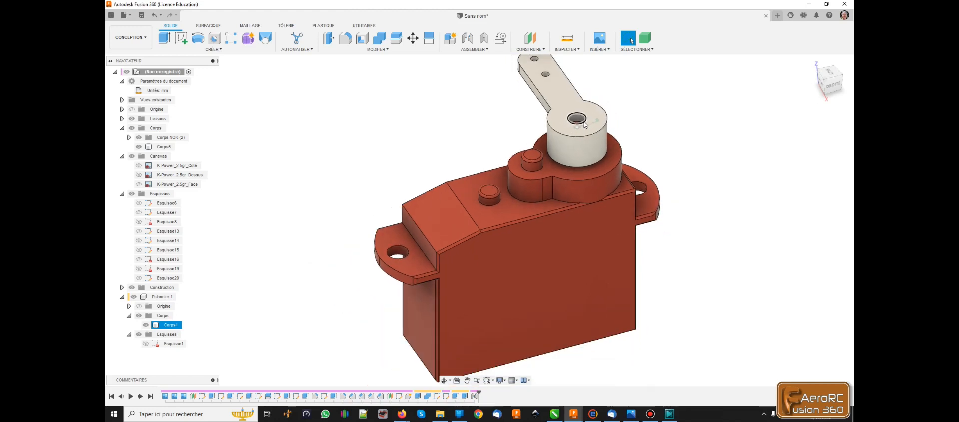
drag(592, 148, 570, 128)
scroll(571, 128, up, 2)
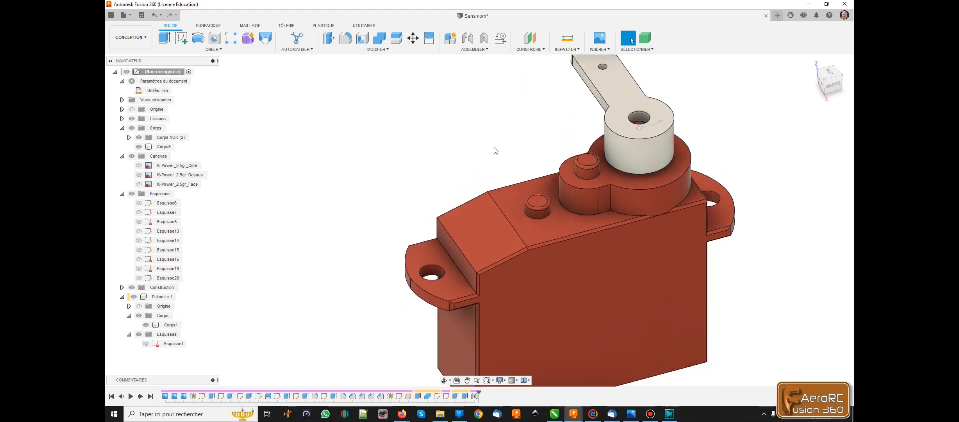
scroll(573, 158, down, 3)
drag(573, 155, 569, 199)
click(568, 198)
shift+middle_drag(568, 198, 486, 269)
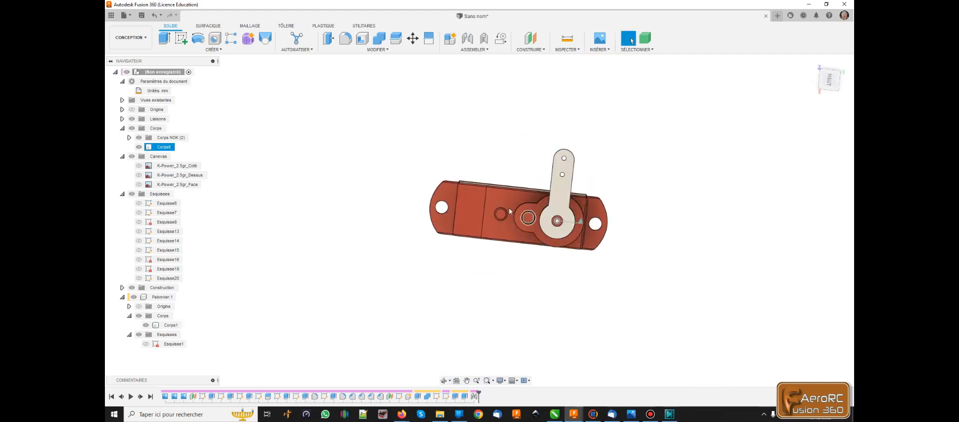
scroll(512, 208, down, 2)
shift+middle_drag(523, 174, 502, 168)
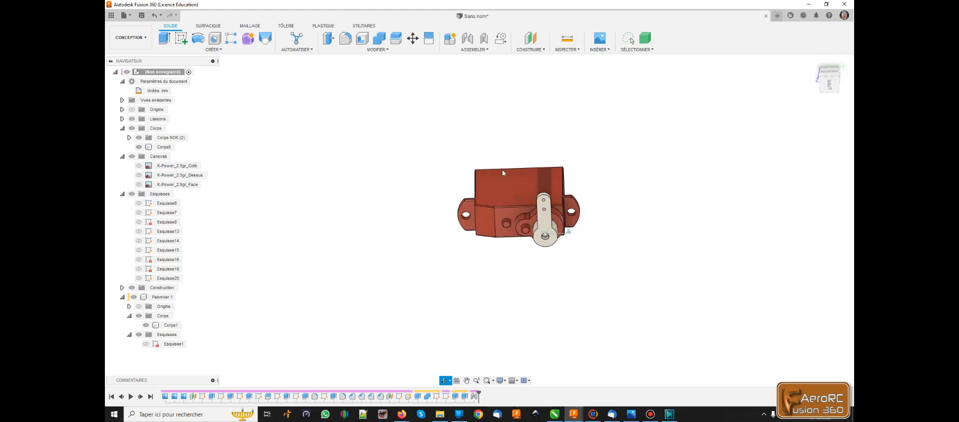
click(510, 171)
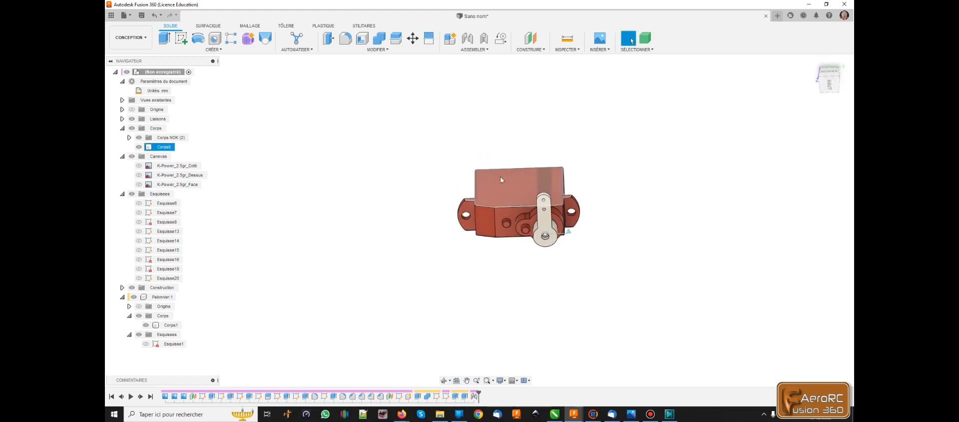
click(499, 275)
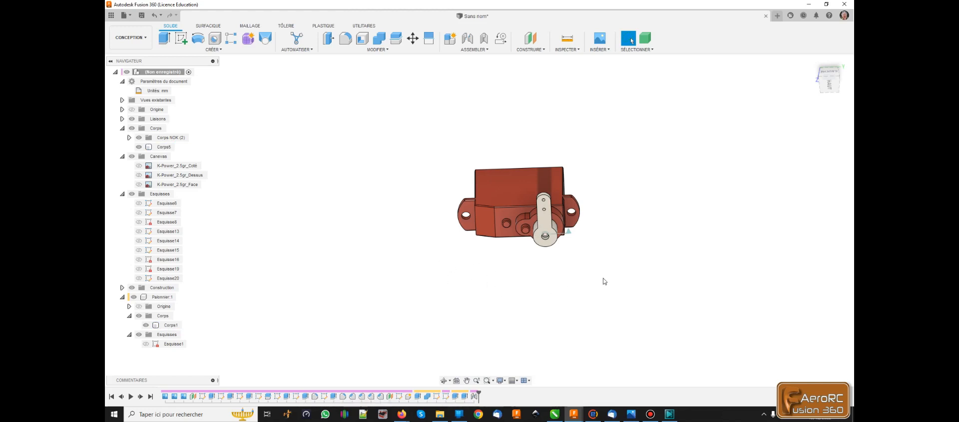
scroll(534, 270, down, 2)
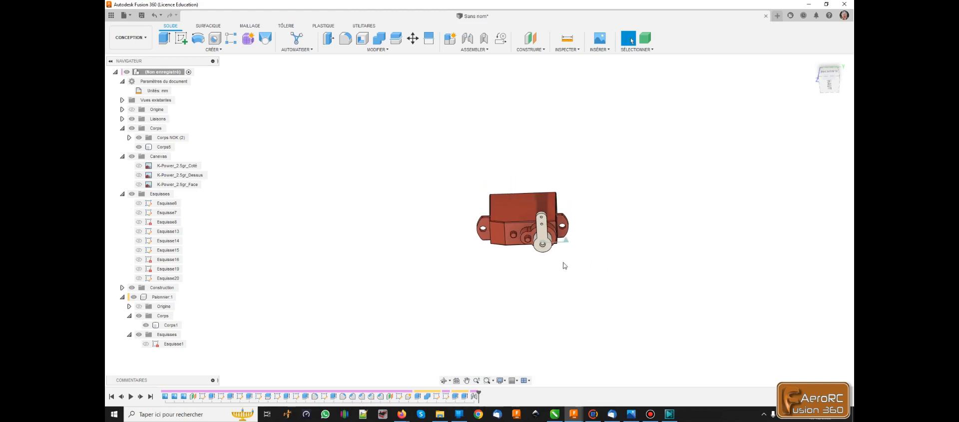
scroll(574, 257, down, 1)
scroll(570, 253, up, 3)
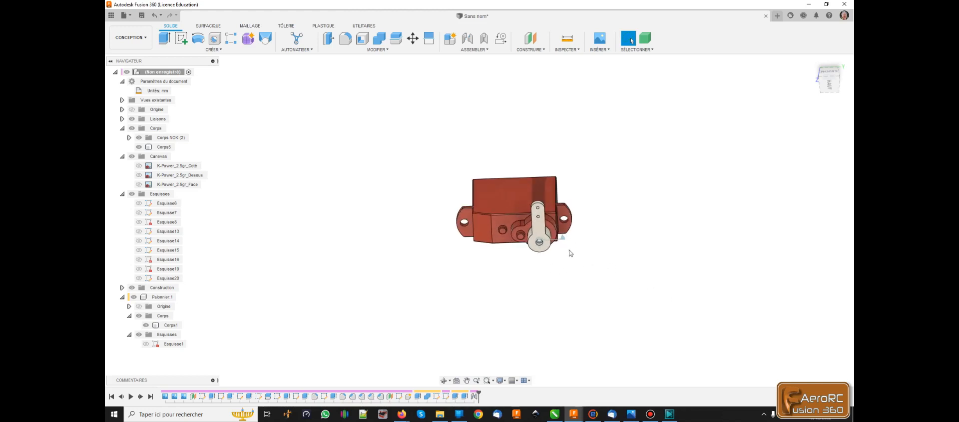
mouse_move(479, 198)
shift+middle_down()
mouse_move(466, 200)
mouse_move(492, 190)
shift+middle_up()
shift+drag(492, 190, 499, 181)
shift+middle_drag(498, 182, 493, 186)
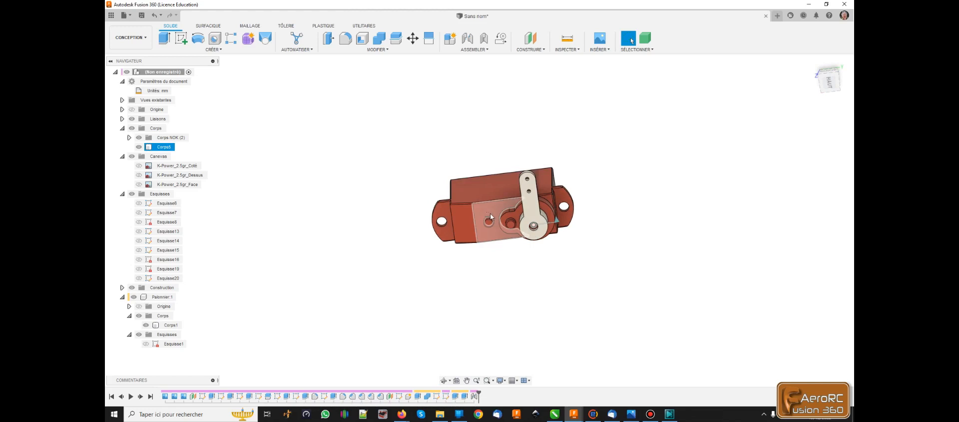
mouse_move(531, 182)
mouse_down()
mouse_move(546, 181)
mouse_move(493, 185)
mouse_move(527, 181)
mouse_up()
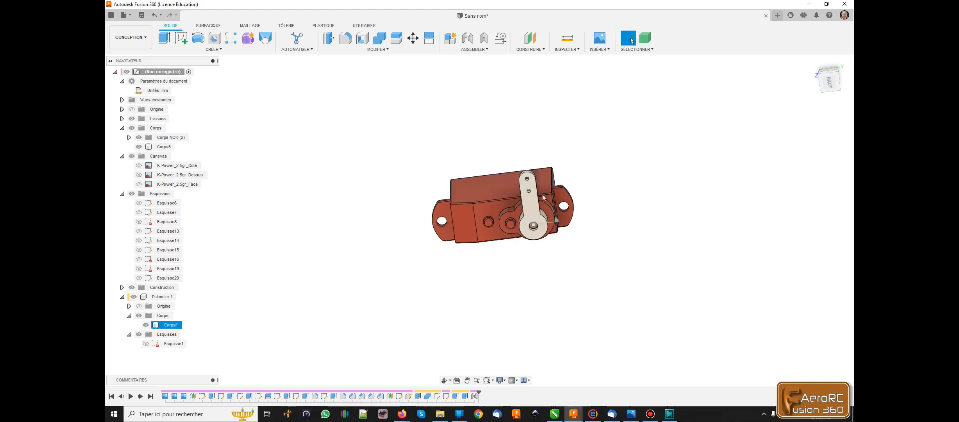